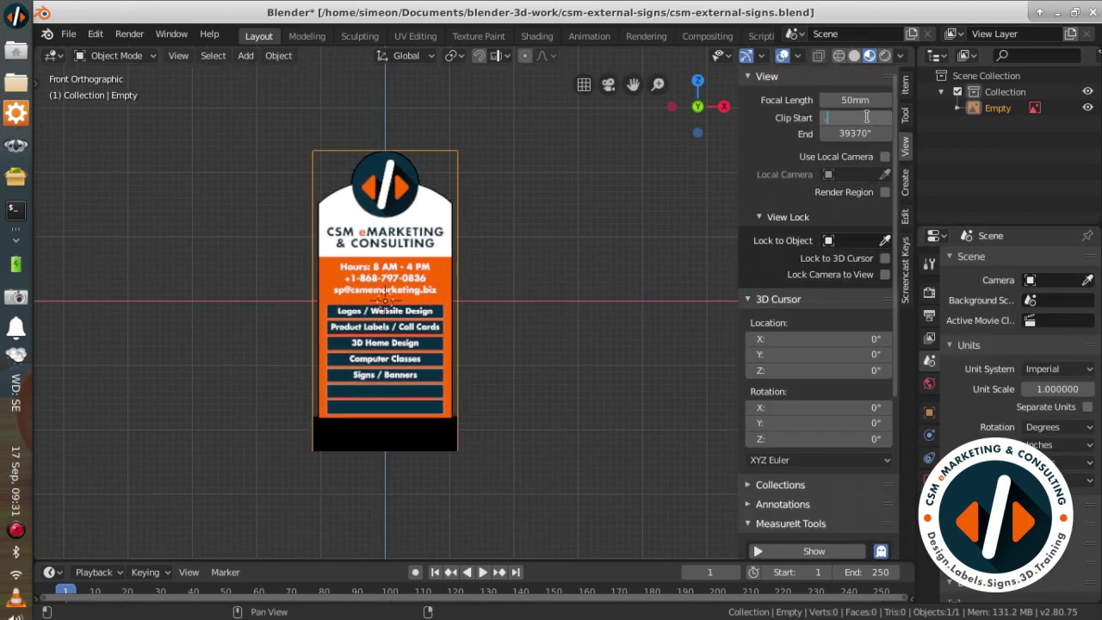
# Step: Apply rotation and scale to the 52-inch base block
pyautogui.hotkey('shift', 'a')
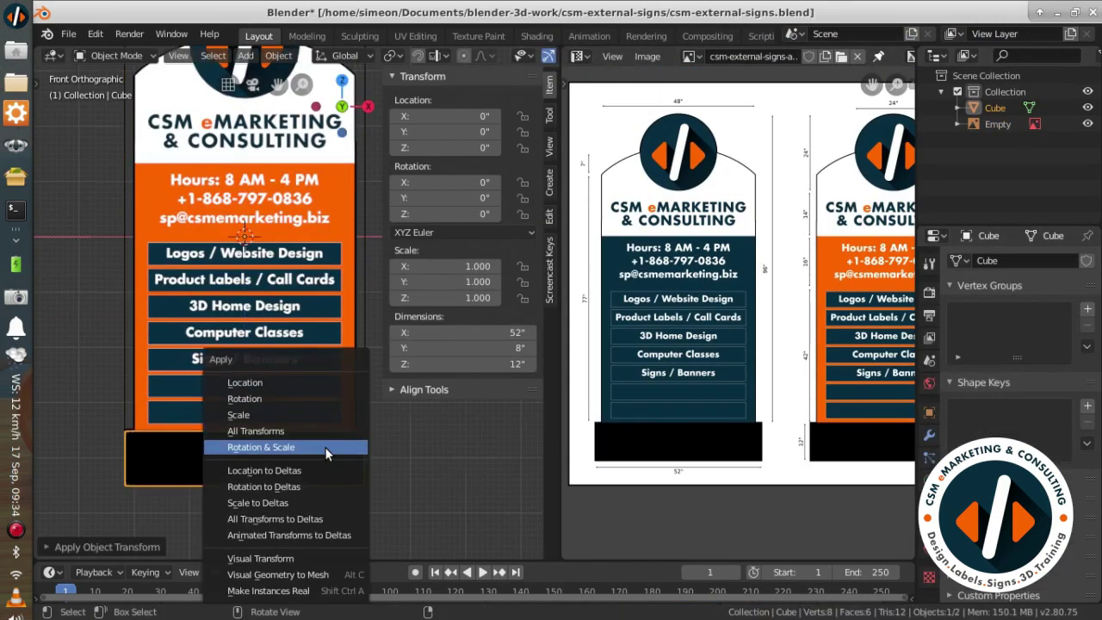
pyautogui.click(325, 447)
pyautogui.moveTo(324, 447); pyautogui.dragTo(316, 431, button='middle')
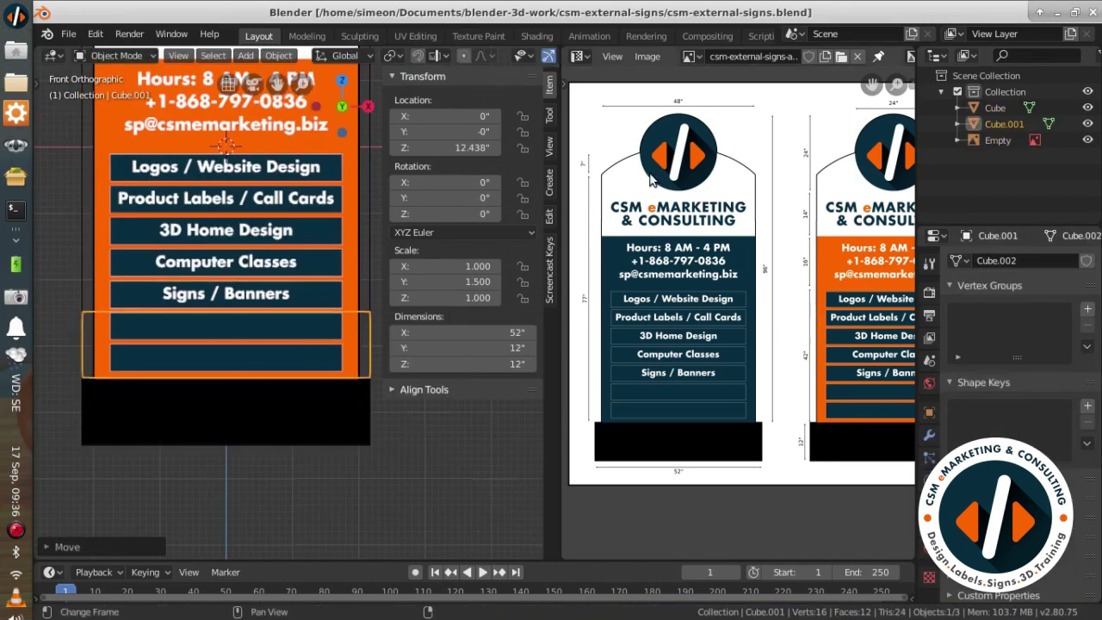
pyautogui.scroll(2, 650, 178)
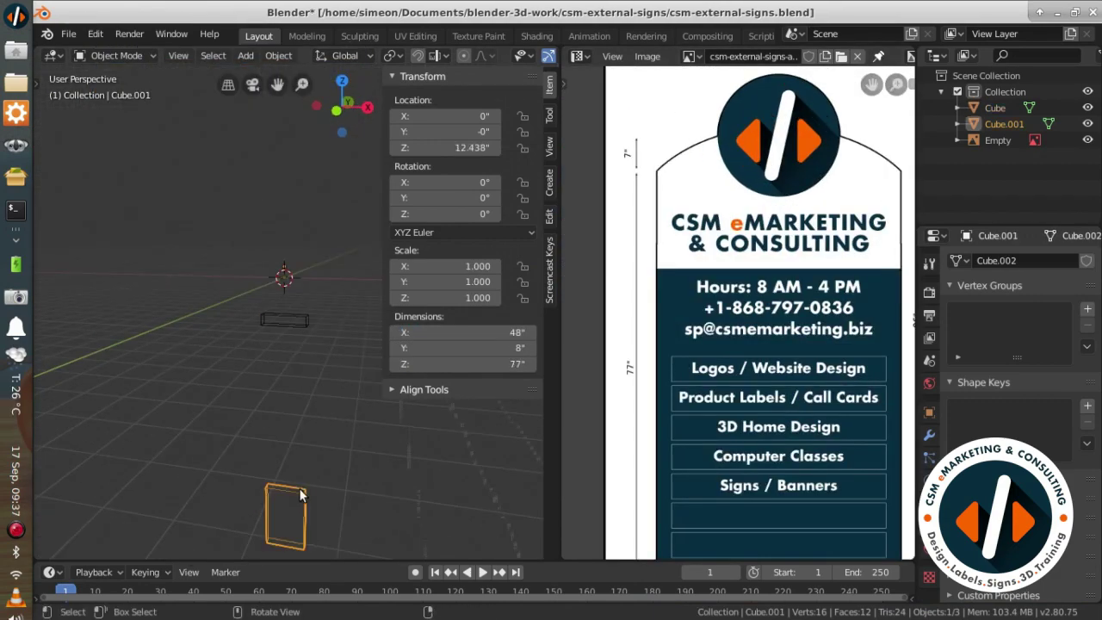
# Step: Reposition the 48 x 8 x 77 inch panel's origin, rest it on the base, and add a circle
pyautogui.press('KP_1')
pyautogui.rightClick(297, 310)
pyautogui.click(325, 353)
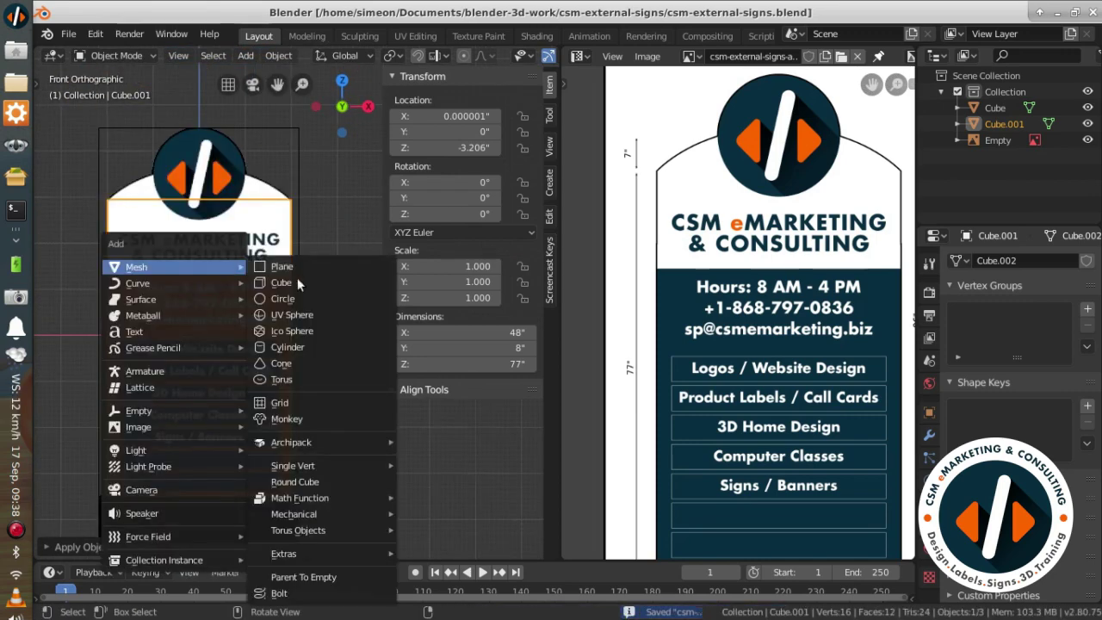
pyautogui.click(297, 278)
# Step: Rotate the new 12-inch circle 90° about X so it stands upright as the round top
pyautogui.press('F9')
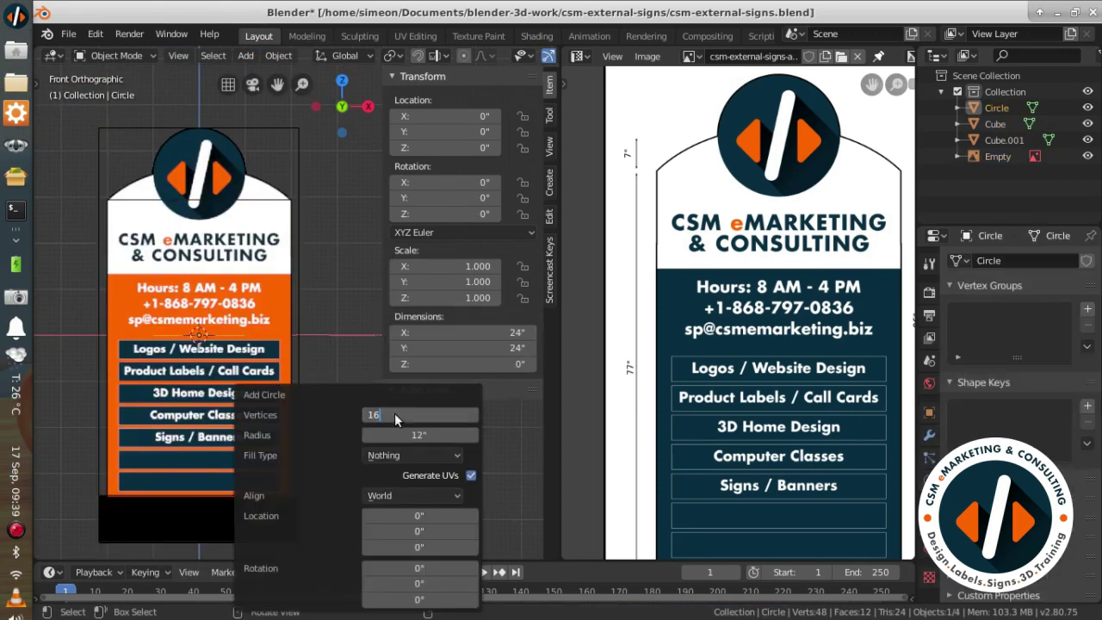
pyautogui.write('rx90')
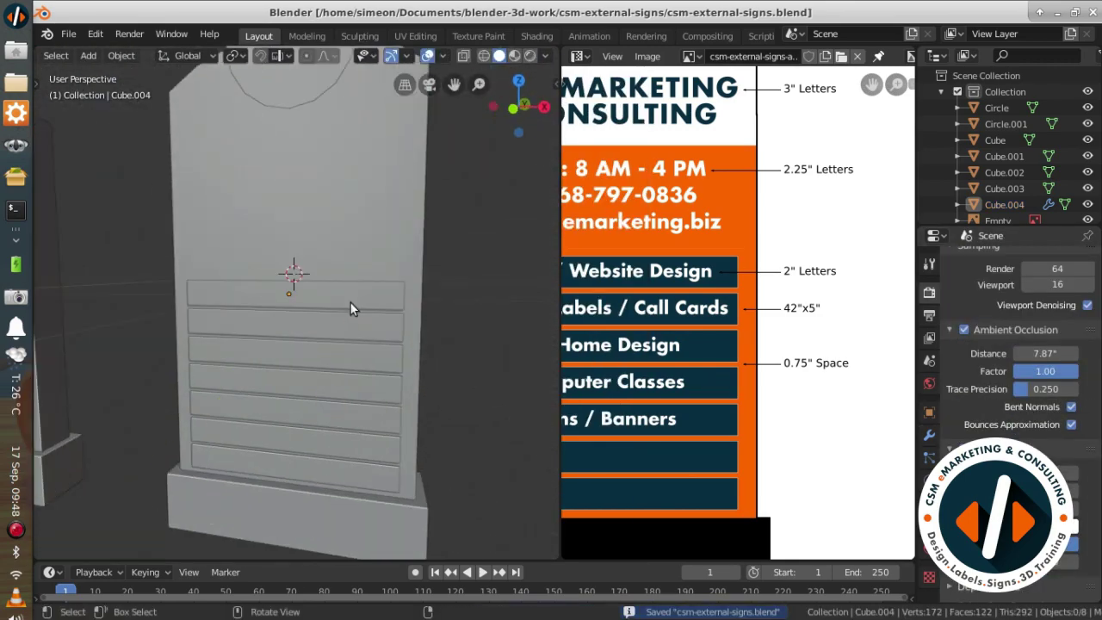
pyautogui.hotkey('alt', 'Tab')
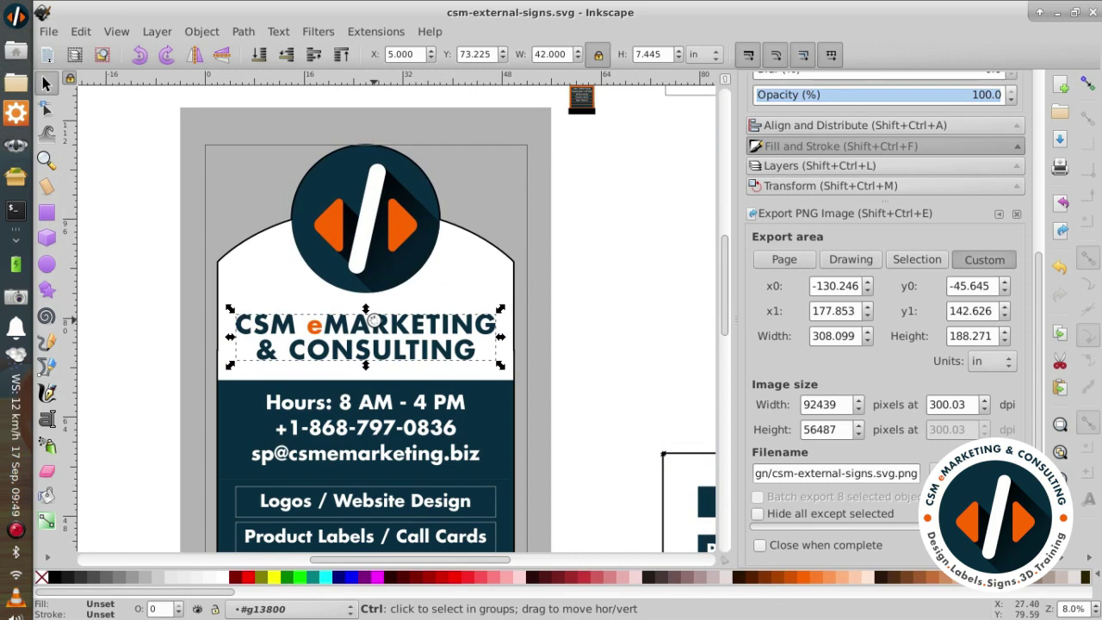
# Step: Paste the wordmark into a new document and save it as sign-wordmark.svg in csm-external-signs
pyautogui.hotkey('ctrl', 'n')
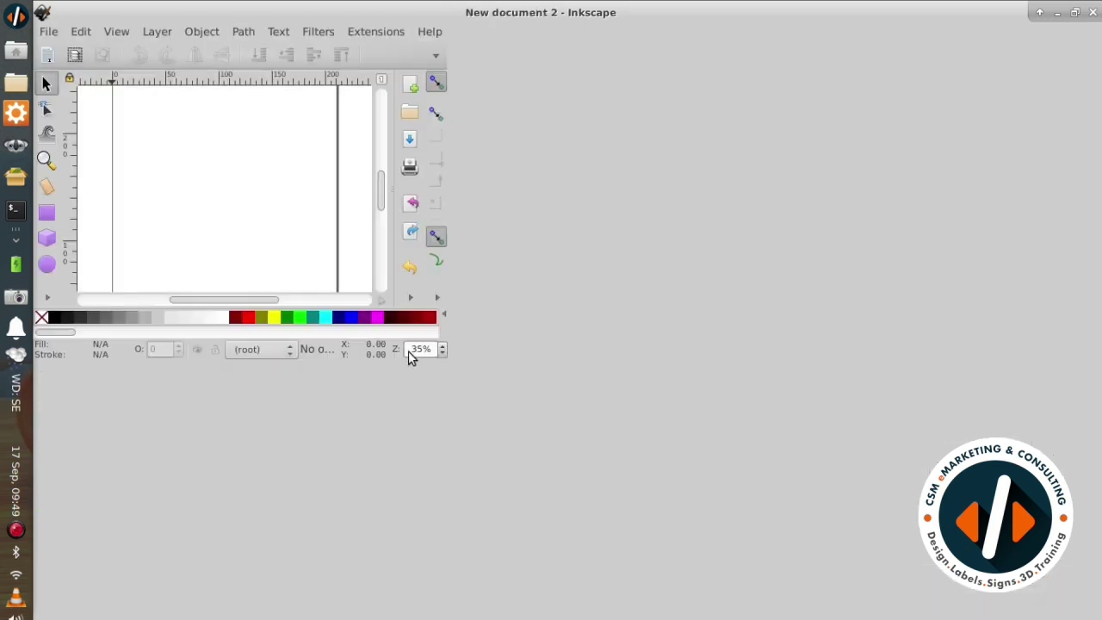
pyautogui.hotkey('ctrl', 'v')
pyautogui.hotkey('ctrl', 's')
pyautogui.doubleClick(233, 139)
pyautogui.write('sign-wordmark')
pyautogui.press('Return')
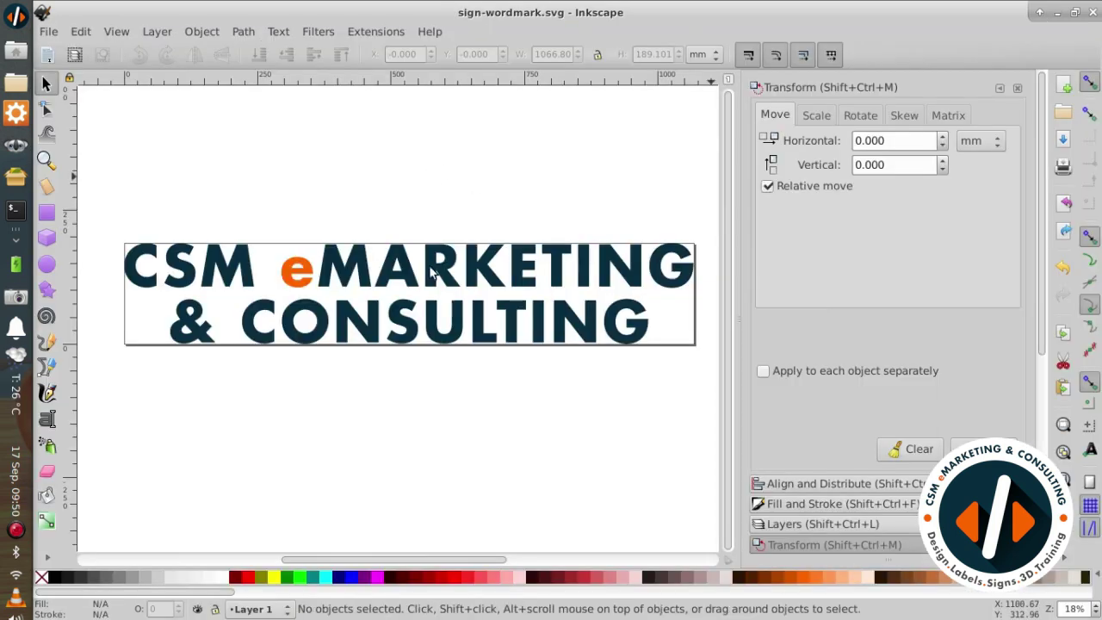
pyautogui.hotkey('ctrl', 'Tab')
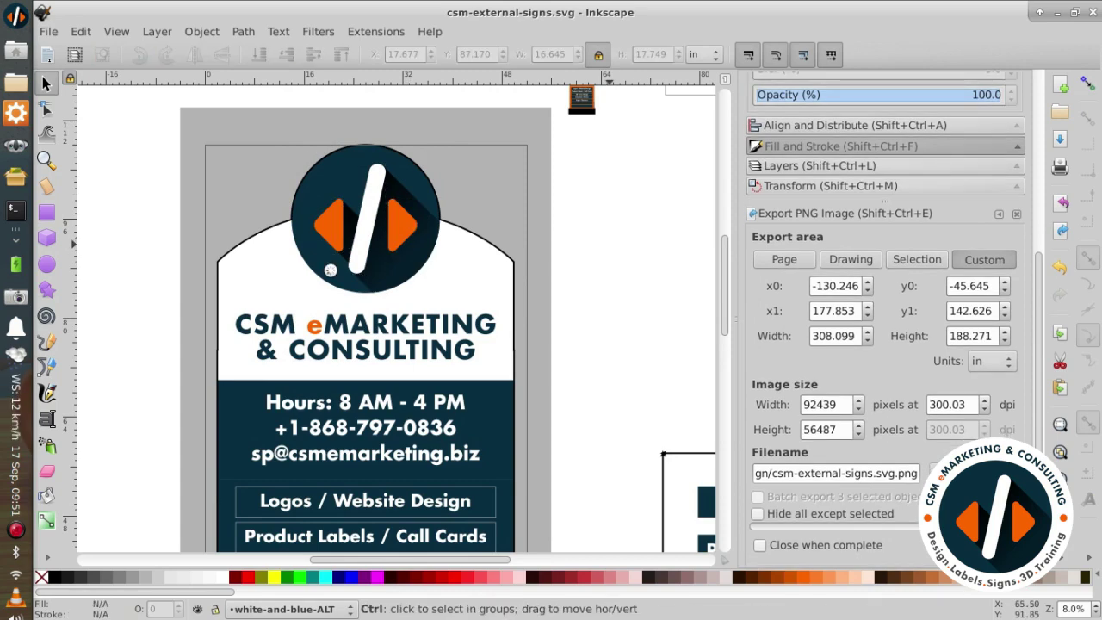
# Step: Paste the orange arrow shapes into a new document and save it as sign-icon.svg
pyautogui.hotkey('ctrl', 'n')
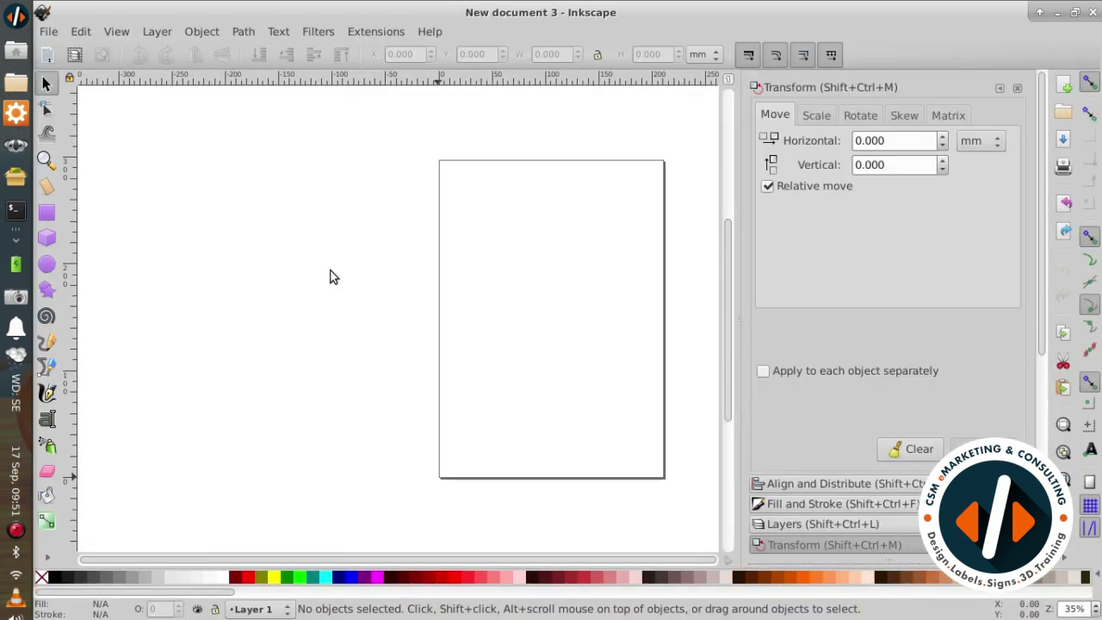
pyautogui.hotkey('ctrl', 'v')
pyautogui.hotkey('ctrl', 's')
pyautogui.doubleClick(222, 140)
pyautogui.write('sign-icon')
pyautogui.press('Return')
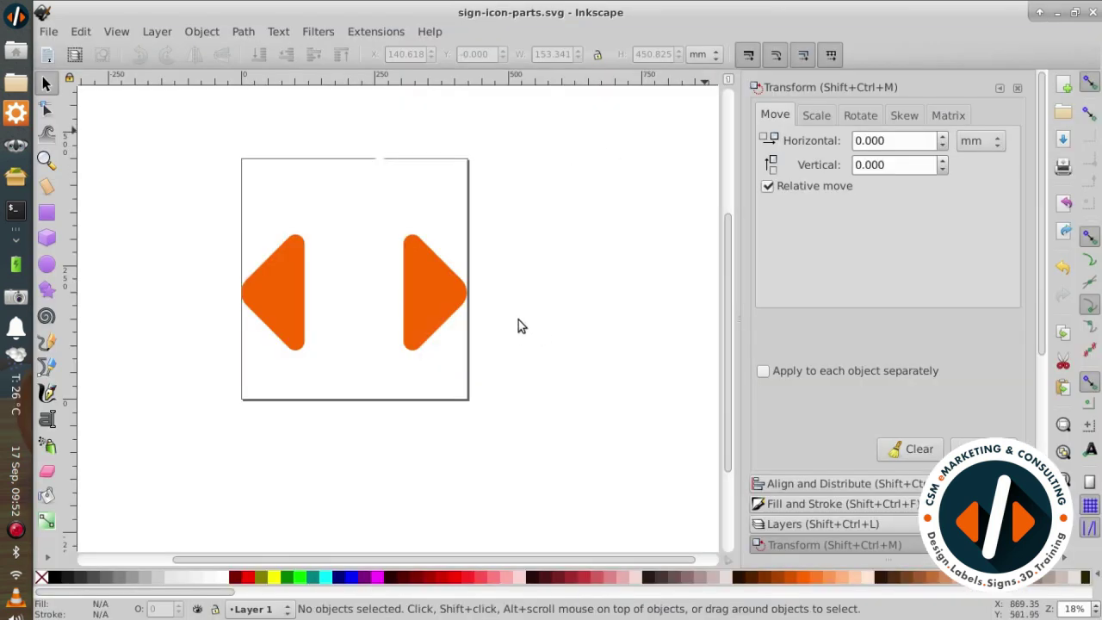
pyautogui.click(68, 34)
# Step: Import the wordmark SVG and rotate it 90° about X to stand upright
pyautogui.click(293, 290)
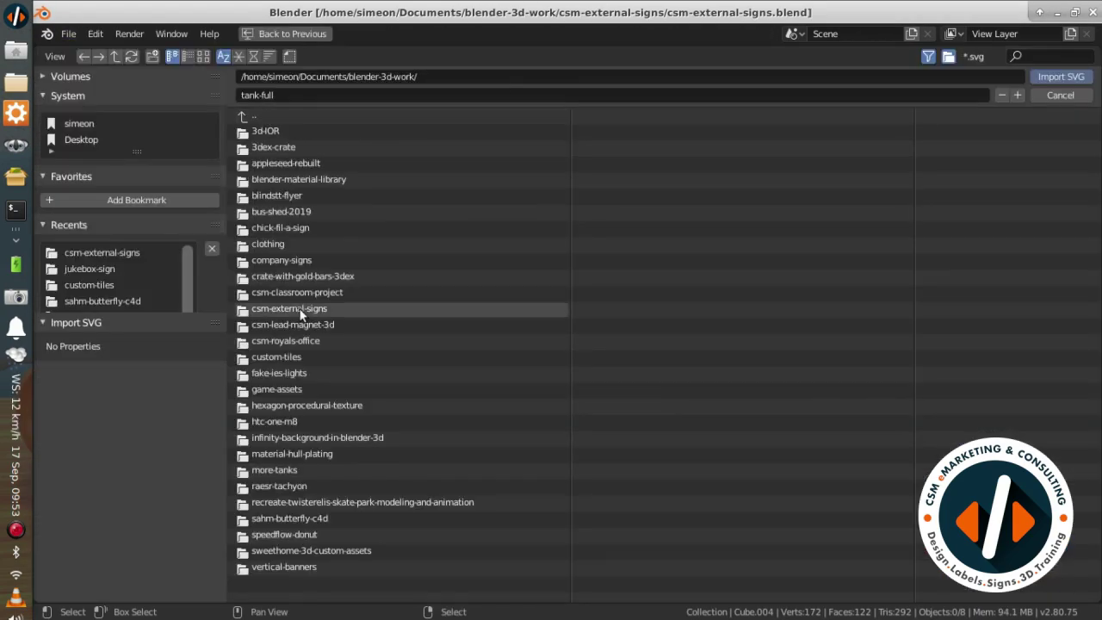
pyautogui.press('KP_7')
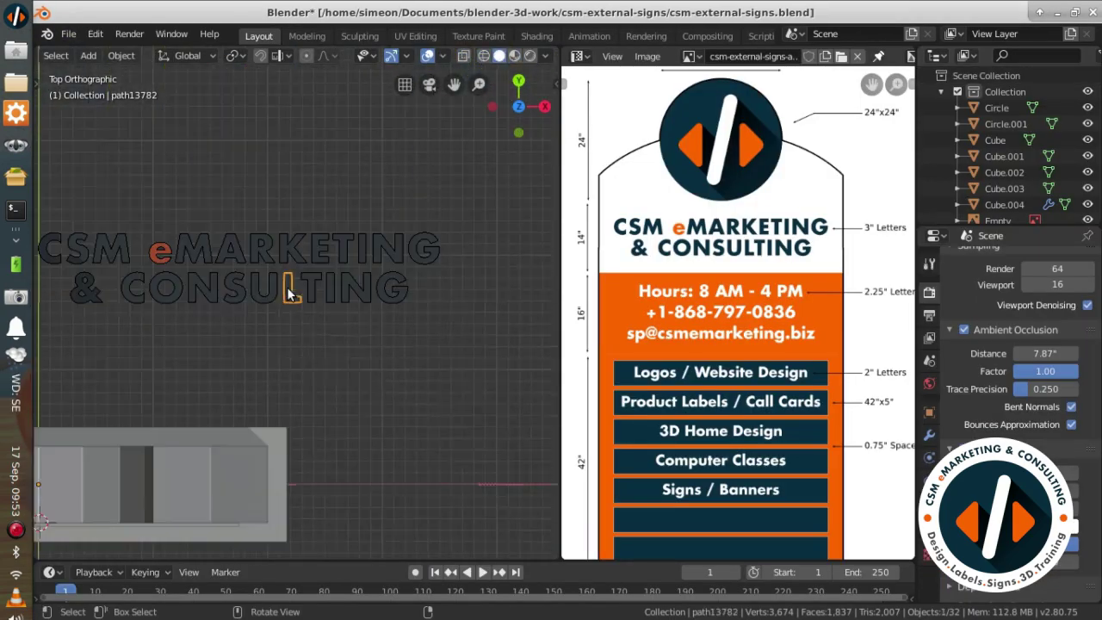
pyautogui.press('r')
pyautogui.press('x')
pyautogui.press('9')
pyautogui.press('0')
pyautogui.press('Return')
pyautogui.moveTo(302, 310)
pyautogui.mouseDown(button='middle')
pyautogui.moveTo(272, 333)
pyautogui.moveTo(313, 378)
pyautogui.mouseUp(button='middle')
# Step: Set the wordmark's origin to its geometry, check it from the front, and save
pyautogui.hotkey('ctrl', 'alt', 'shift', 'c')
pyautogui.click(112, 286)
pyautogui.press('KP_1')
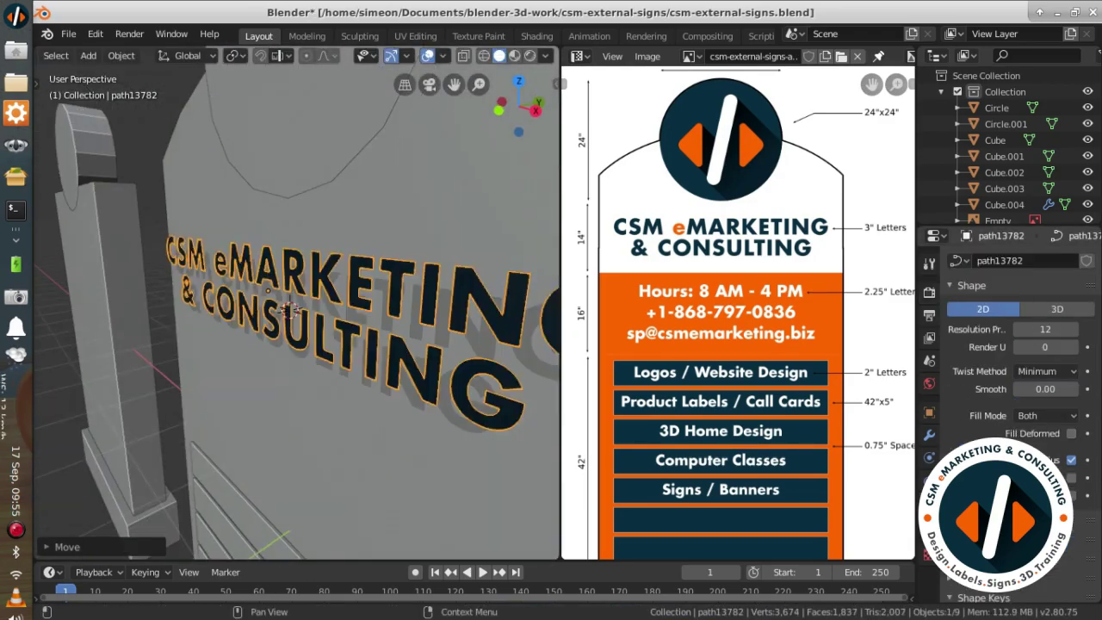
pyautogui.moveTo(291, 310)
pyautogui.mouseDown(button='middle')
pyautogui.moveTo(151, 273)
pyautogui.moveTo(483, 384)
pyautogui.moveTo(233, 379)
pyautogui.mouseUp(button='middle')
pyautogui.press('n')
pyautogui.hotkey('ctrl', 's')
pyautogui.press('n')
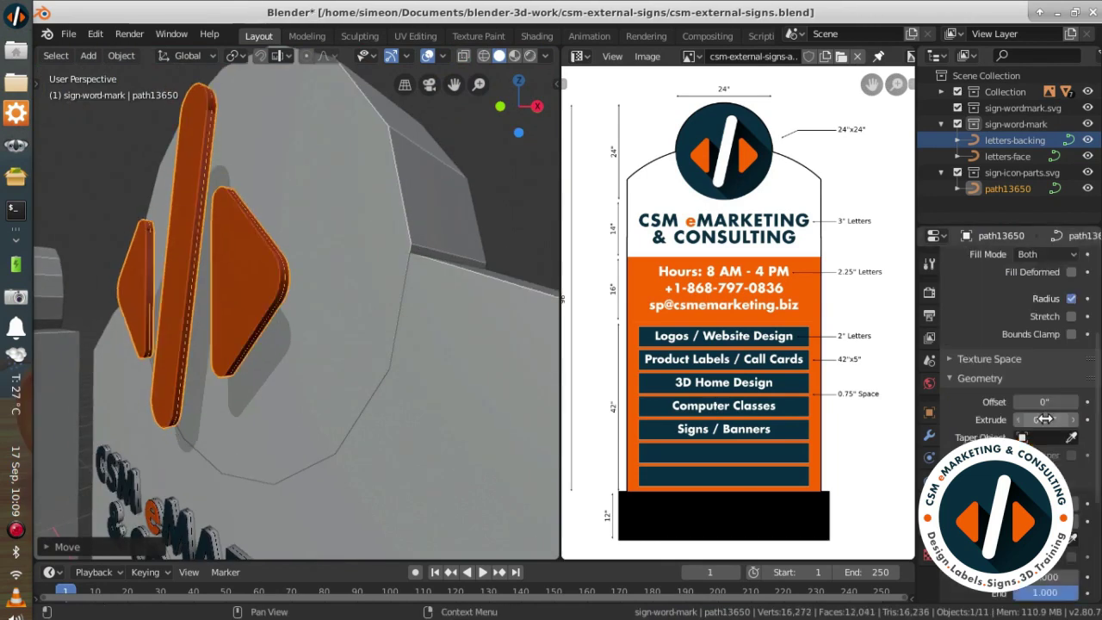
# Step: Rename the curve icon-parts-backing, save, and give the sign panel the Aluminium-white material
pyautogui.write('n-parts-backing')
pyautogui.press('Return')
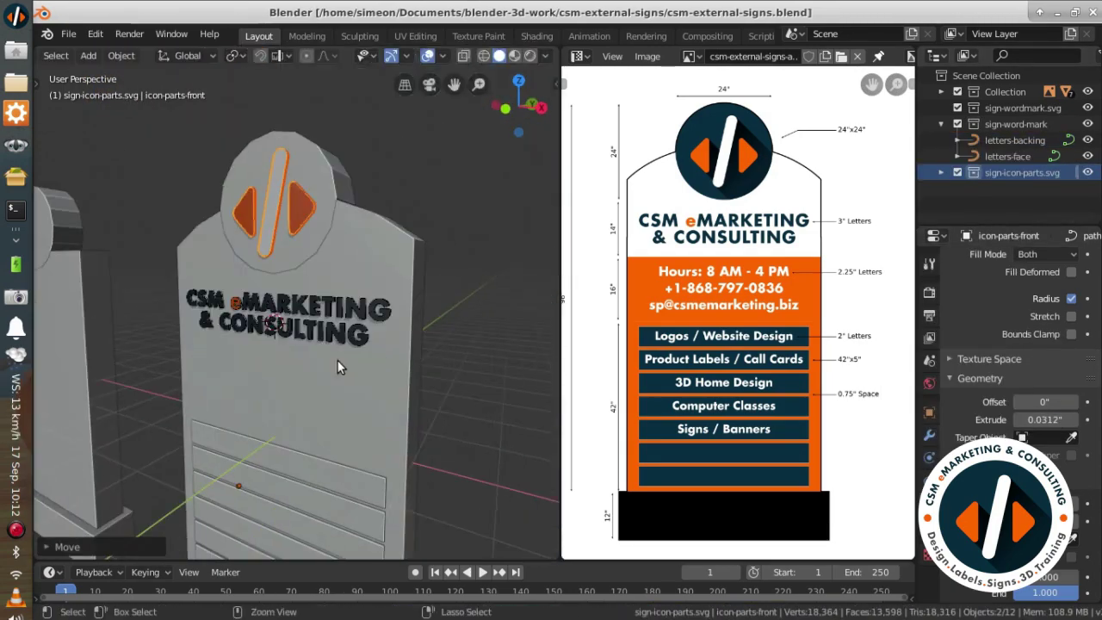
pyautogui.hotkey('ctrl', 's')
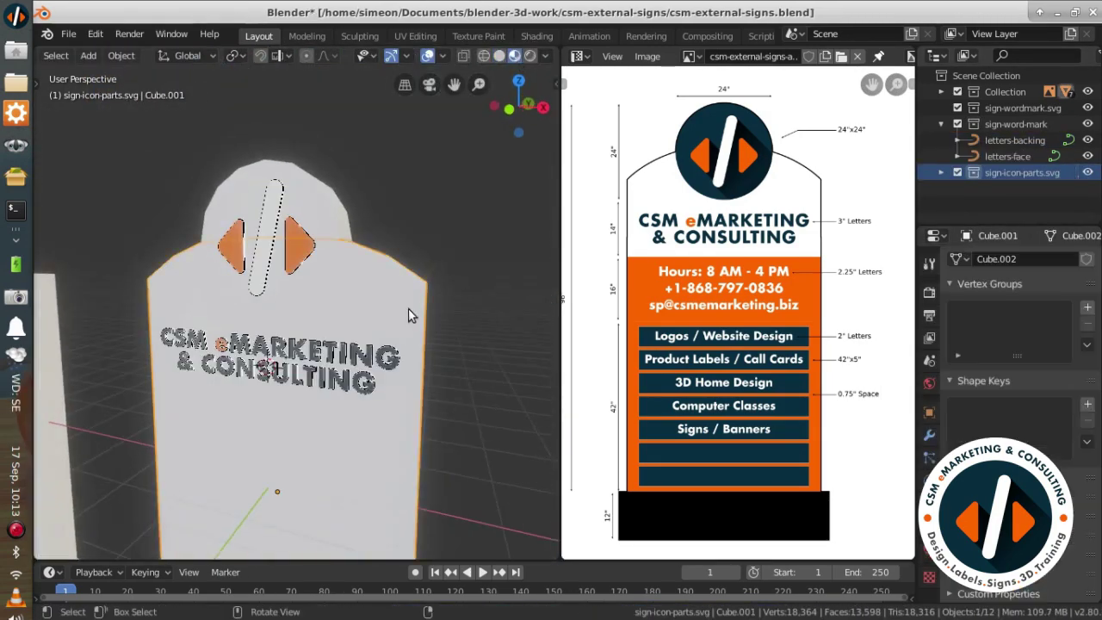
pyautogui.click(876, 353)
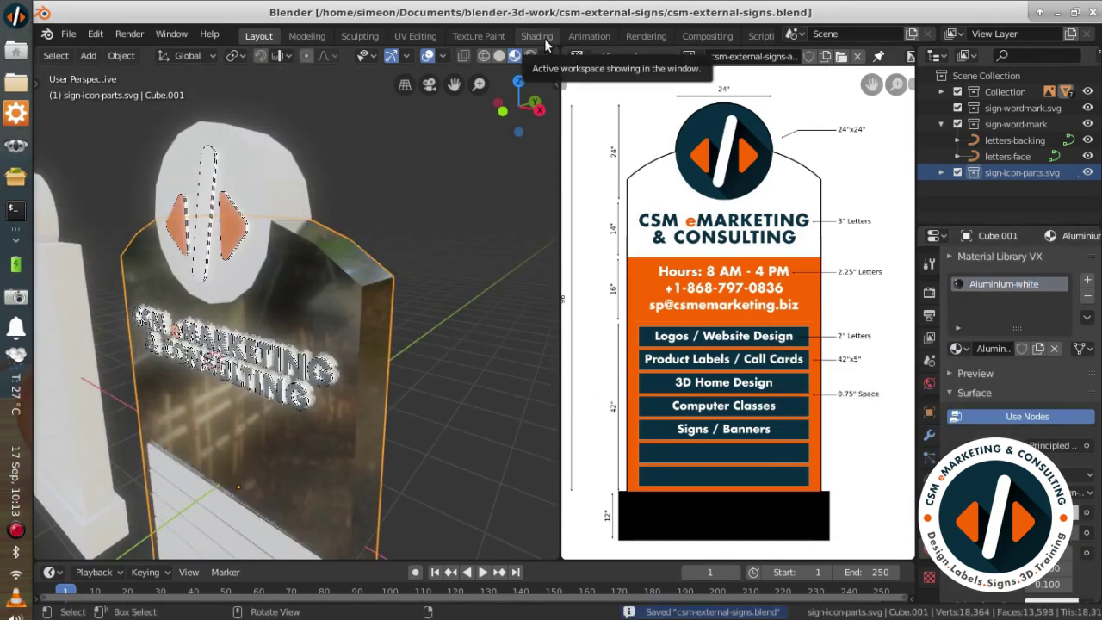
# Step: Adjust the Principled BSDF material in the Shading workspace and save
pyautogui.click(537, 36)
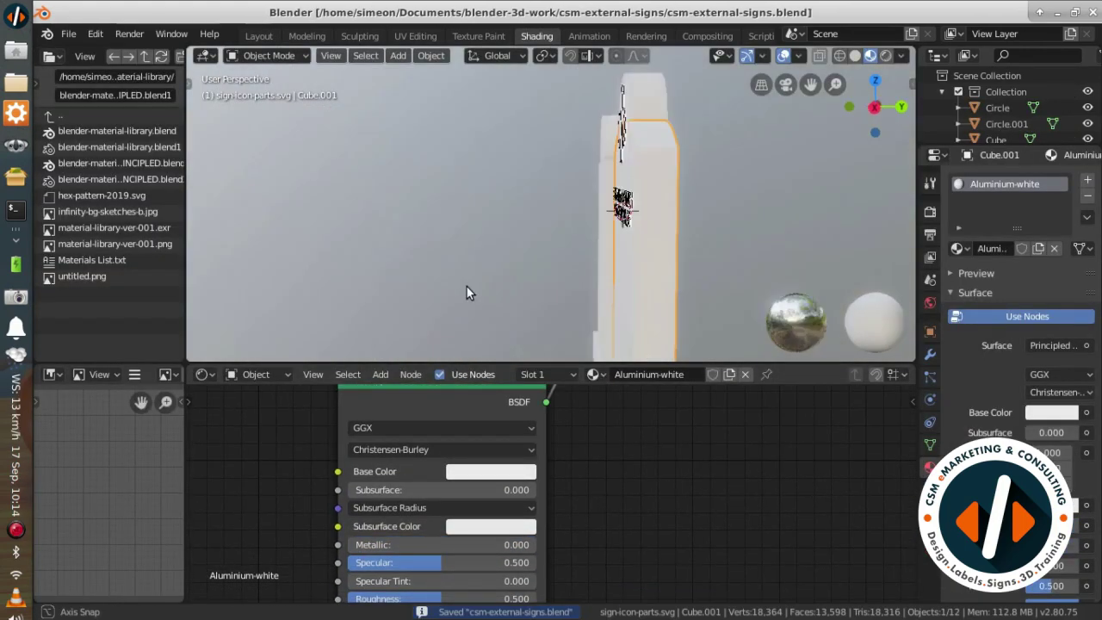
pyautogui.moveTo(467, 293); pyautogui.dragTo(513, 77, button='middle')
pyautogui.hotkey('ctrl', 's')
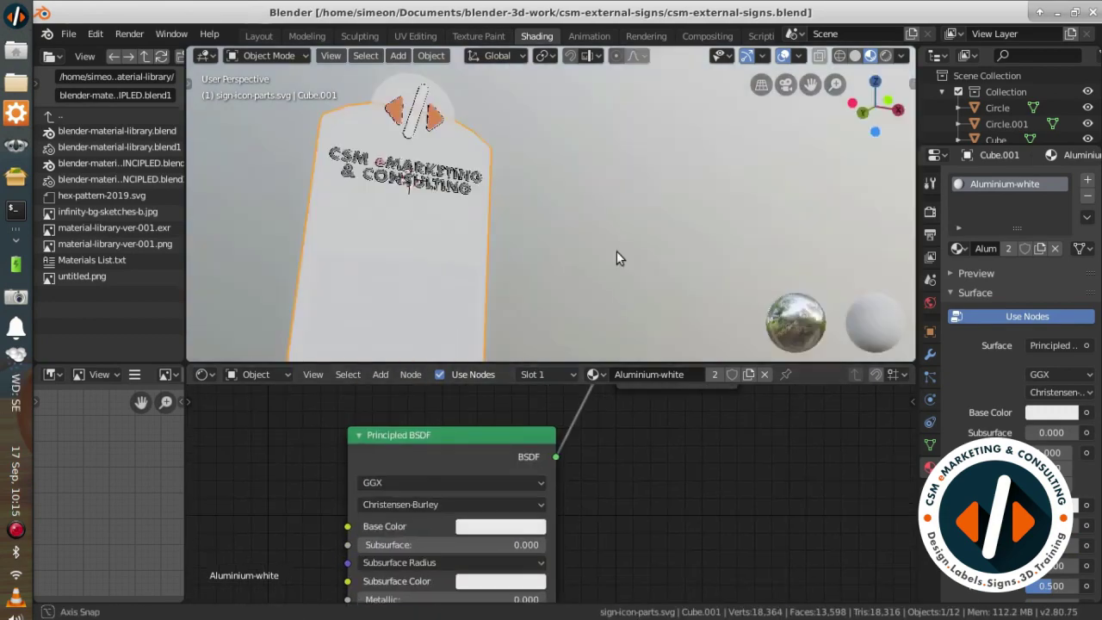
# Step: Back in Layout with material preview, assign the csm paint materials to the faces and save
pyautogui.click(258, 36)
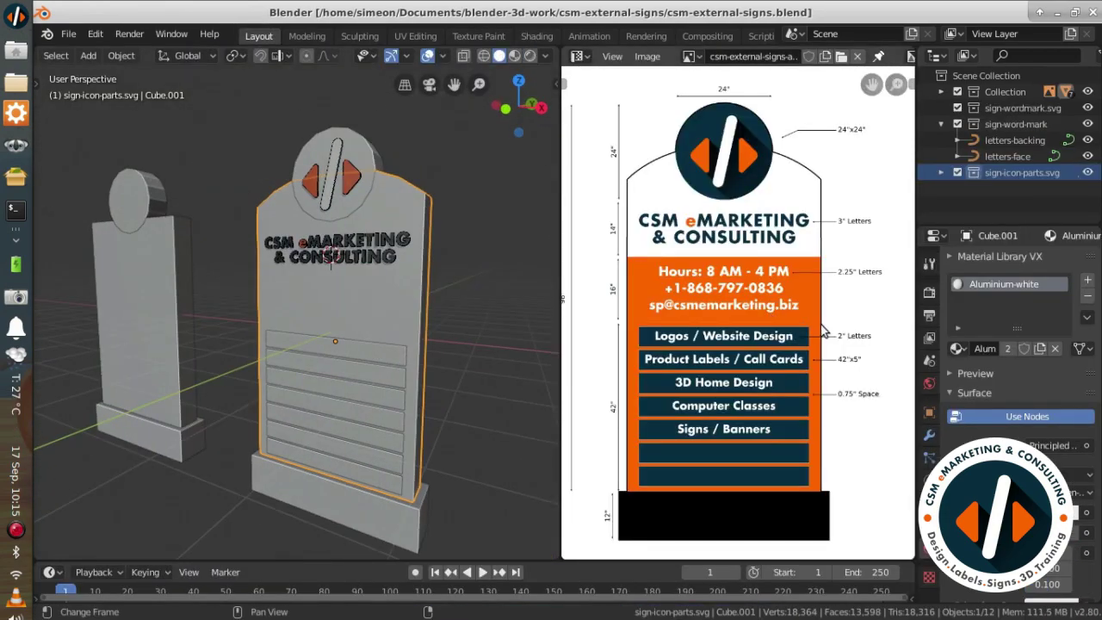
pyautogui.scroll(3, 345, 345)
pyautogui.click(514, 55)
pyautogui.click(258, 414)
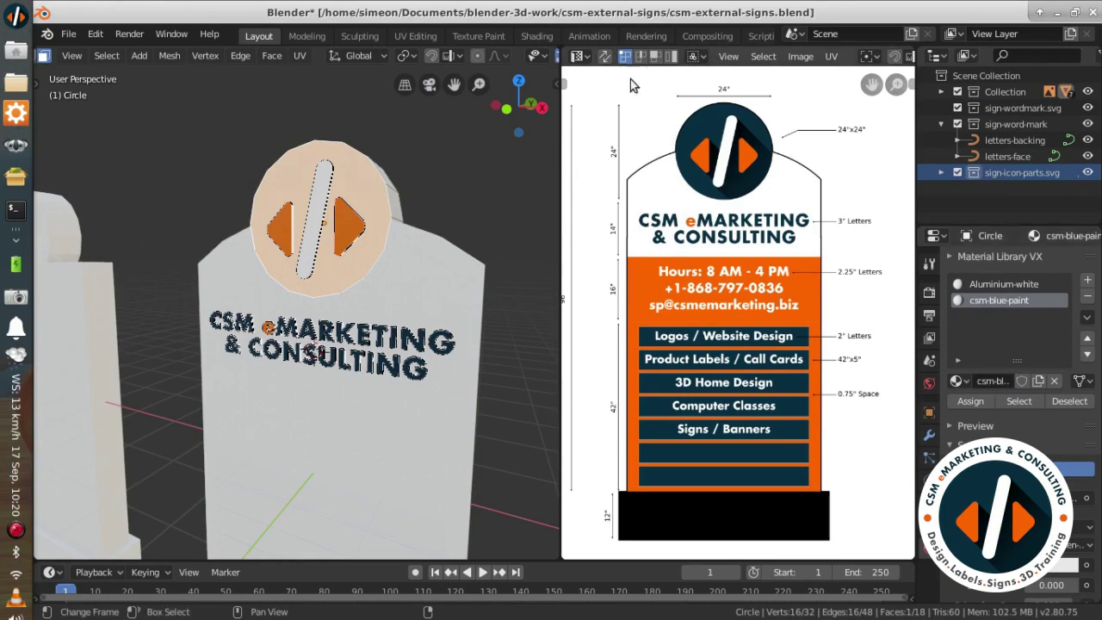
pyautogui.hotkey('ctrl', 's')
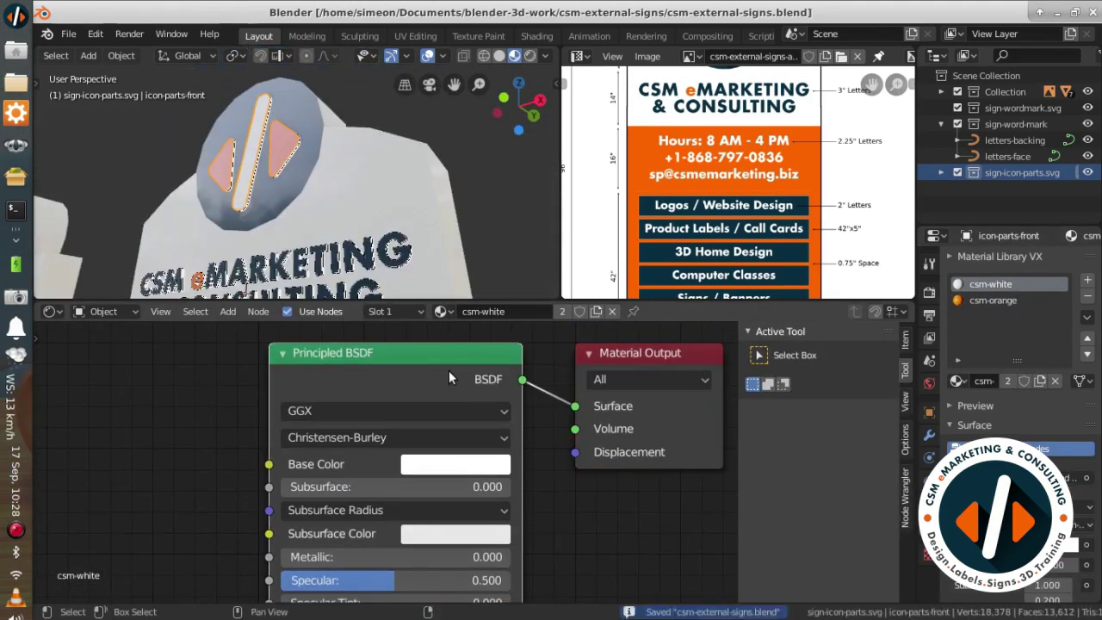
pyautogui.hotkey('ctrl', 'Tab')
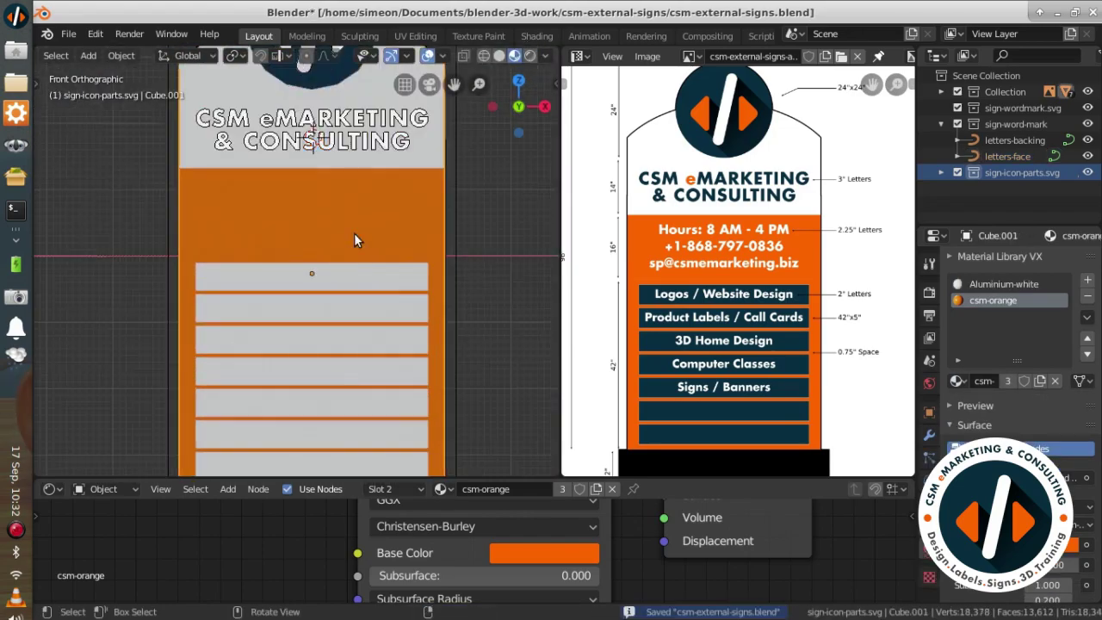
# Step: Add a loop cut across the sign panel
pyautogui.scroll(1, 346, 251)
pyautogui.hotkey('ctrl', 'r')
pyautogui.click(346, 252)
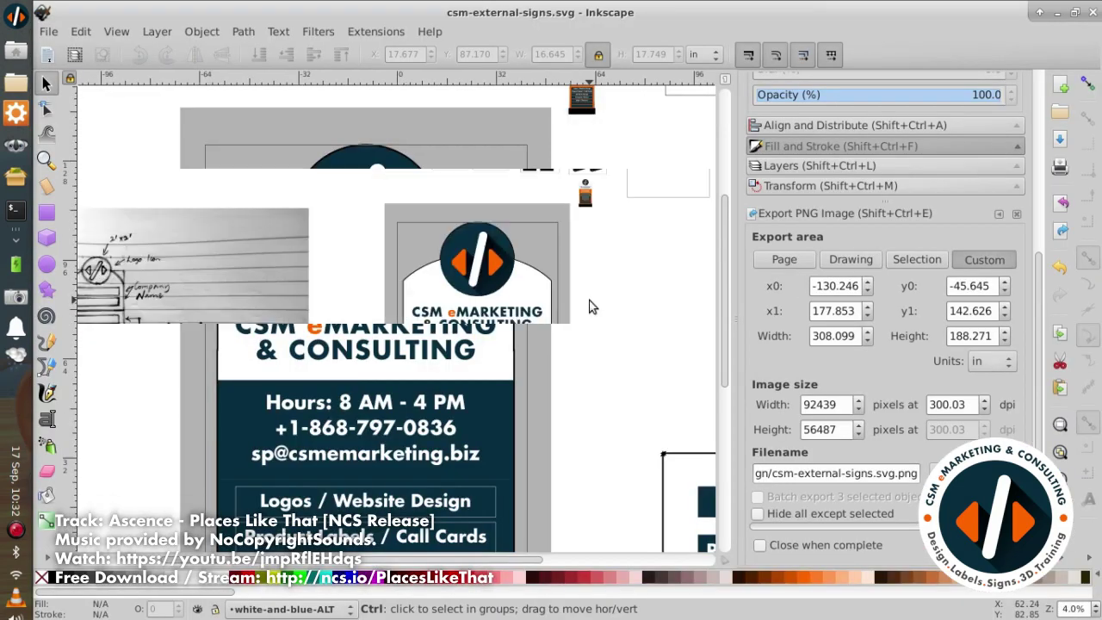
# Step: With filters turned off, export the hours block as csm-hours.png
pyautogui.press('ctrl+KP_5')
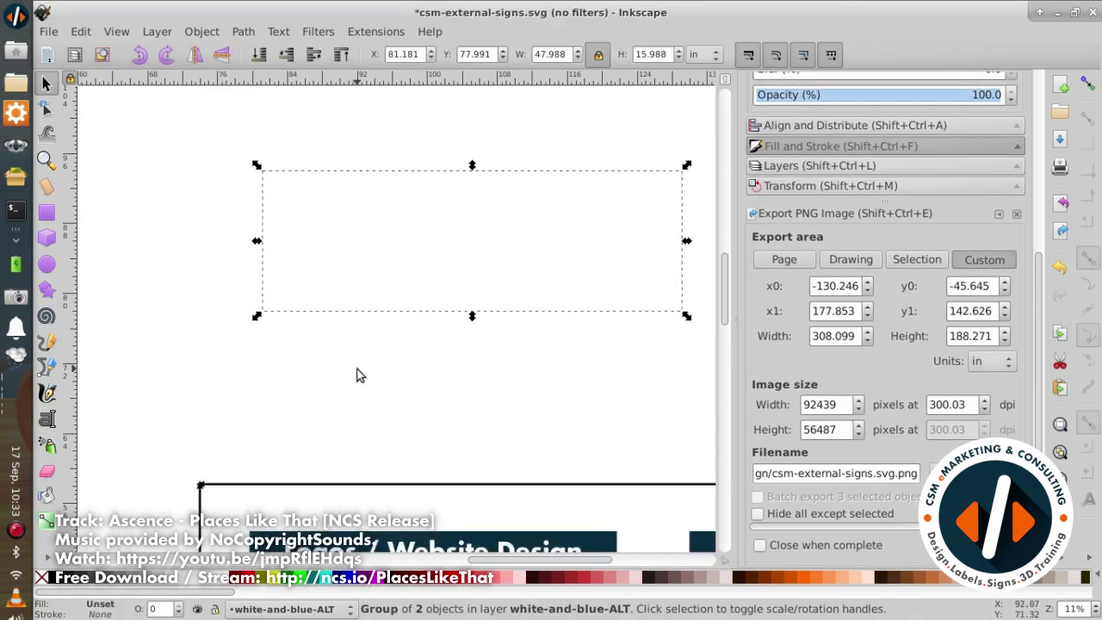
pyautogui.click(944, 473)
pyautogui.write('csm-hours.png')
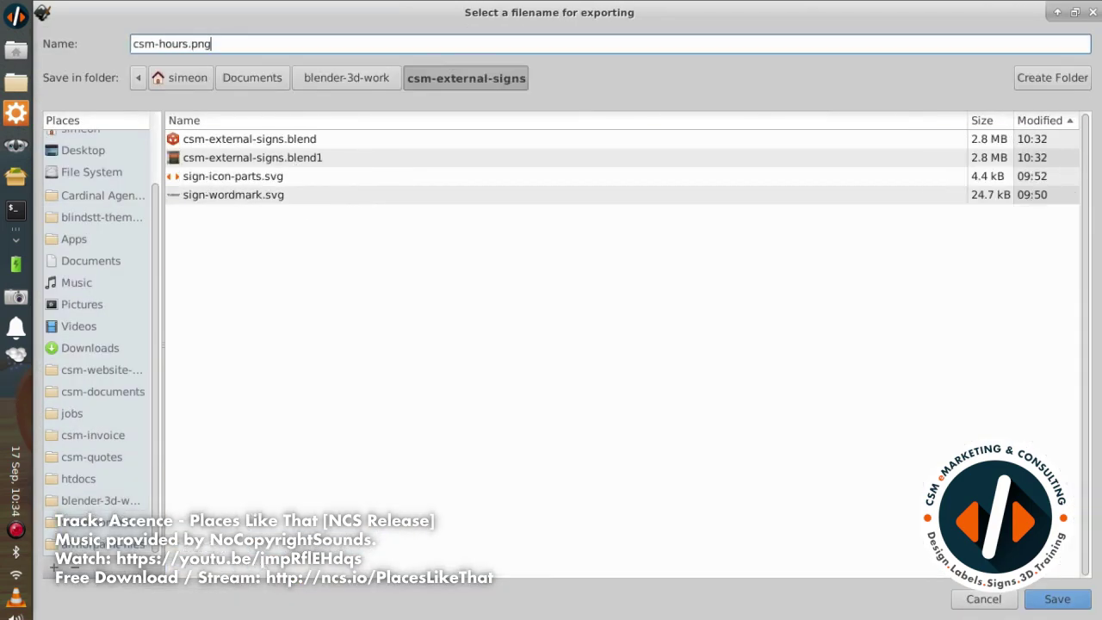
pyautogui.press('Return')
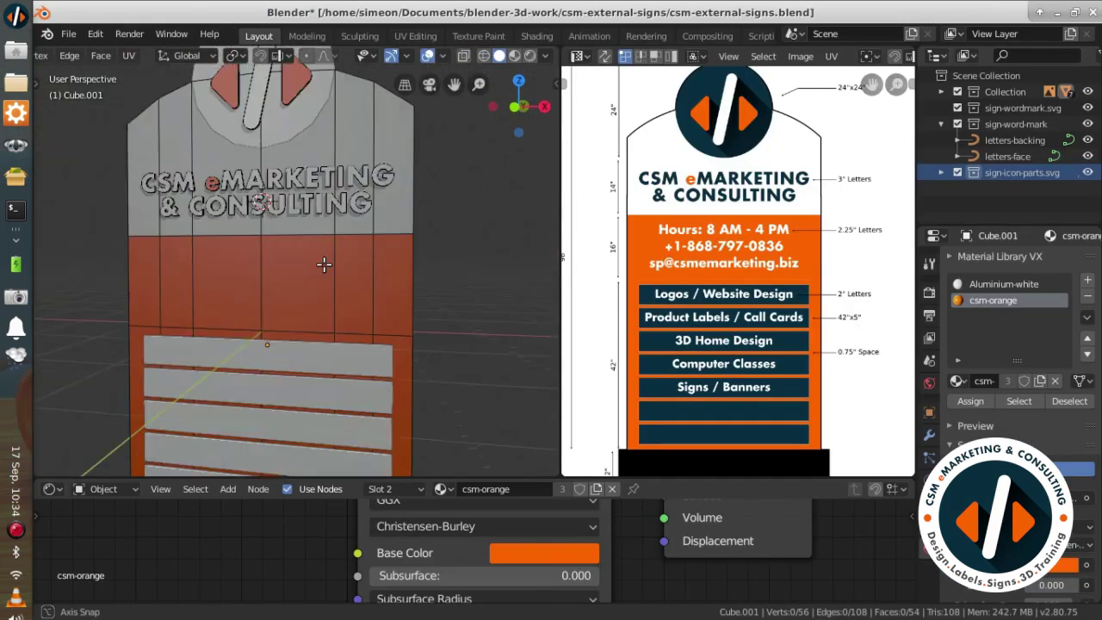
# Step: Check the hours texture on the orange panel from the front and save the blend file
pyautogui.press('KP_1')
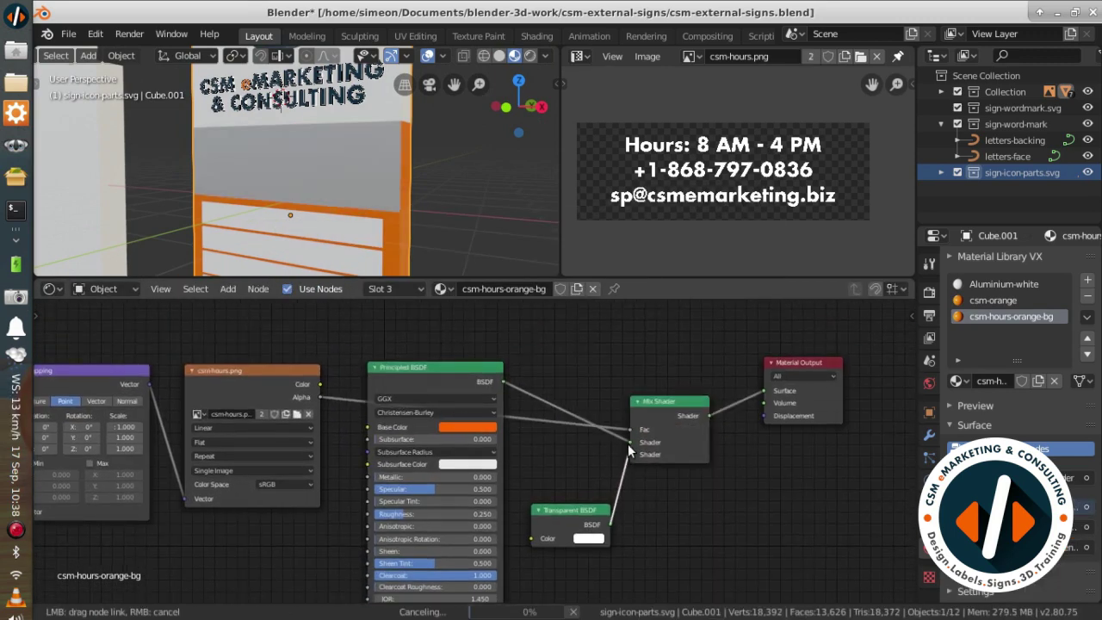
pyautogui.hotkey('ctrl', 'space')
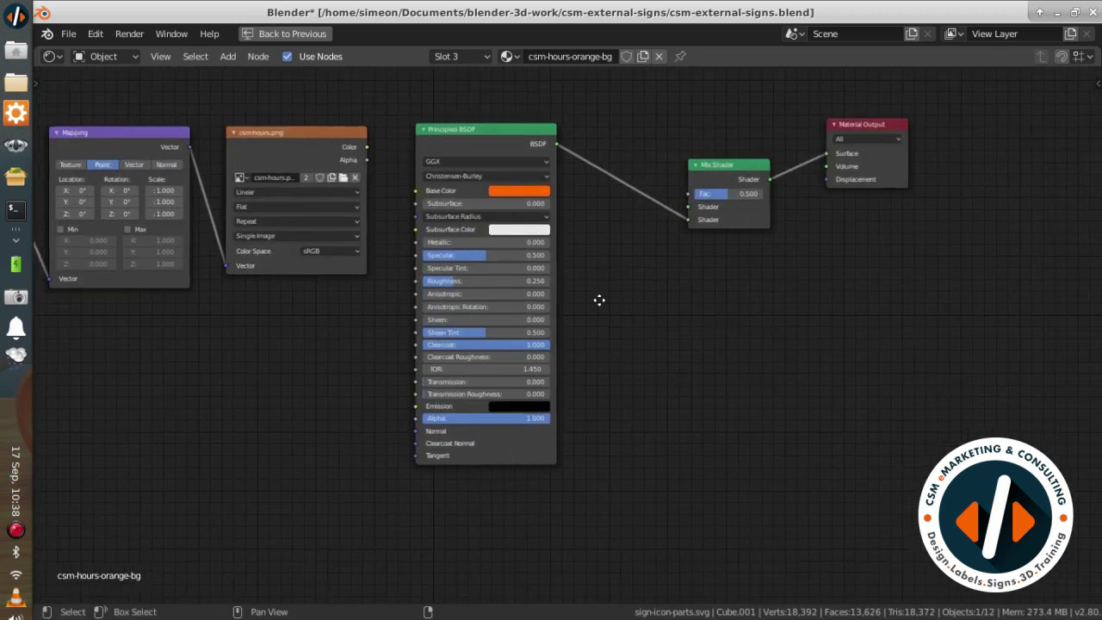
pyautogui.scroll(3, 669, 412)
pyautogui.hotkey('ctrl', 'space')
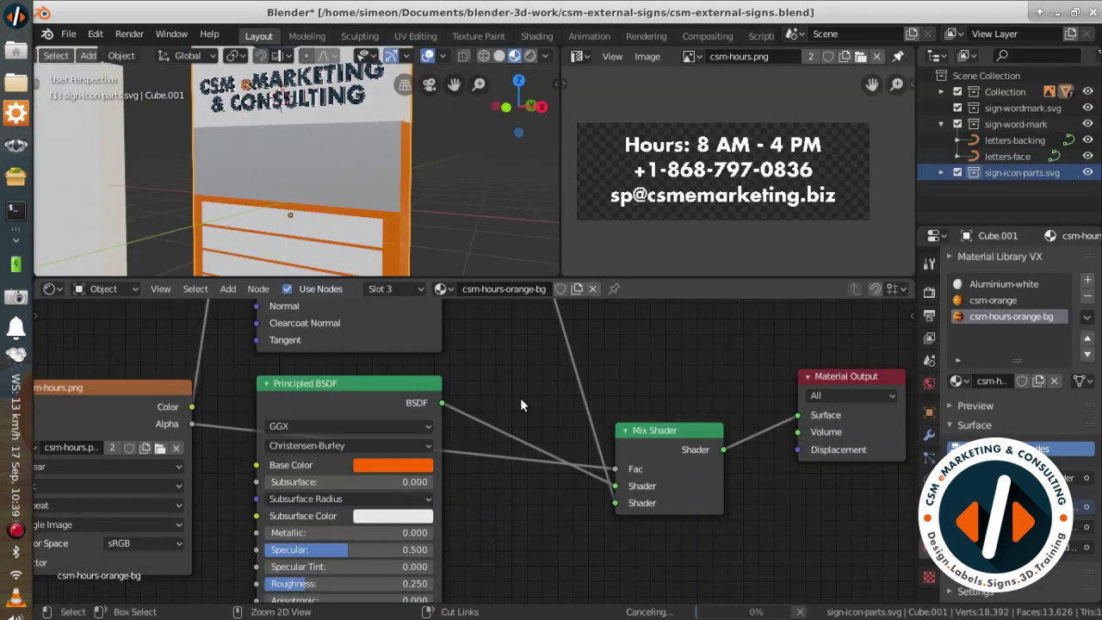
pyautogui.hotkey('ctrl', 's')
pyautogui.scroll(3, 249, 206)
# Step: In Inkscape, export the hours text as csm-hours-bump.png
pyautogui.hotkey('alt', 'Tab')
pyautogui.click(504, 275)
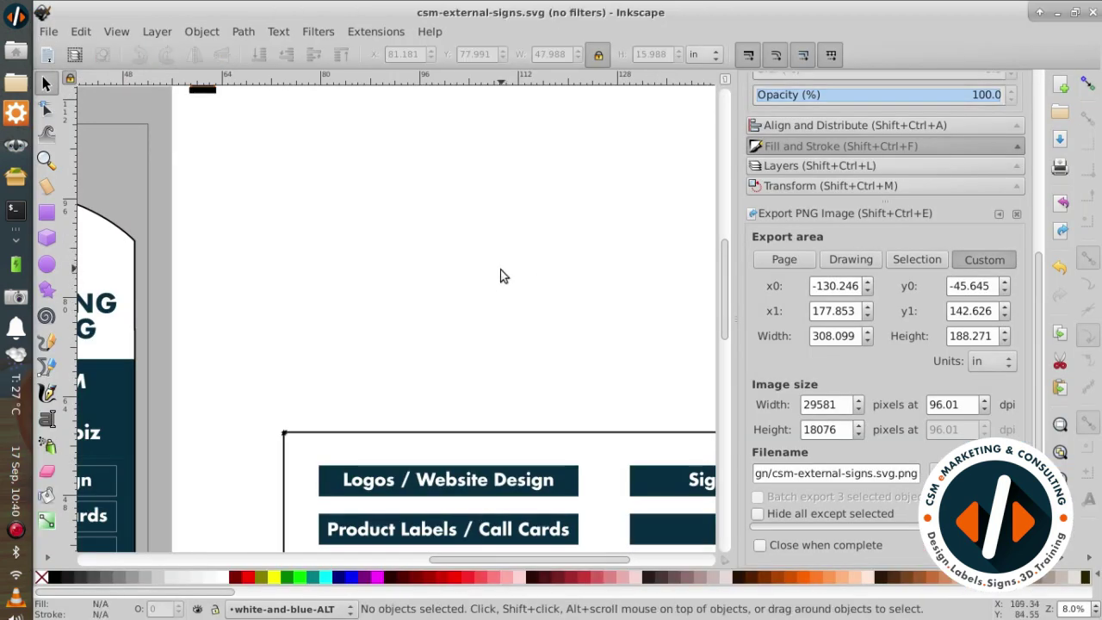
pyautogui.press('ctrl+KP_5')
pyautogui.press('ctrl+KP_5')
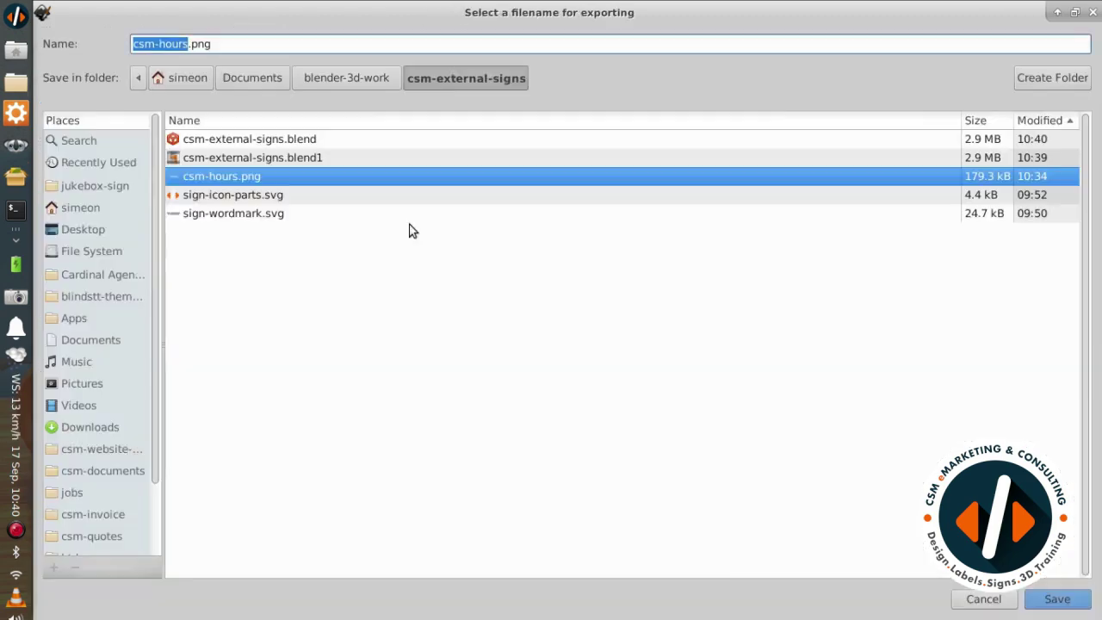
pyautogui.write('csm-hours-bump')
pyautogui.press('Return')
pyautogui.hotkey('alt', 'Tab')
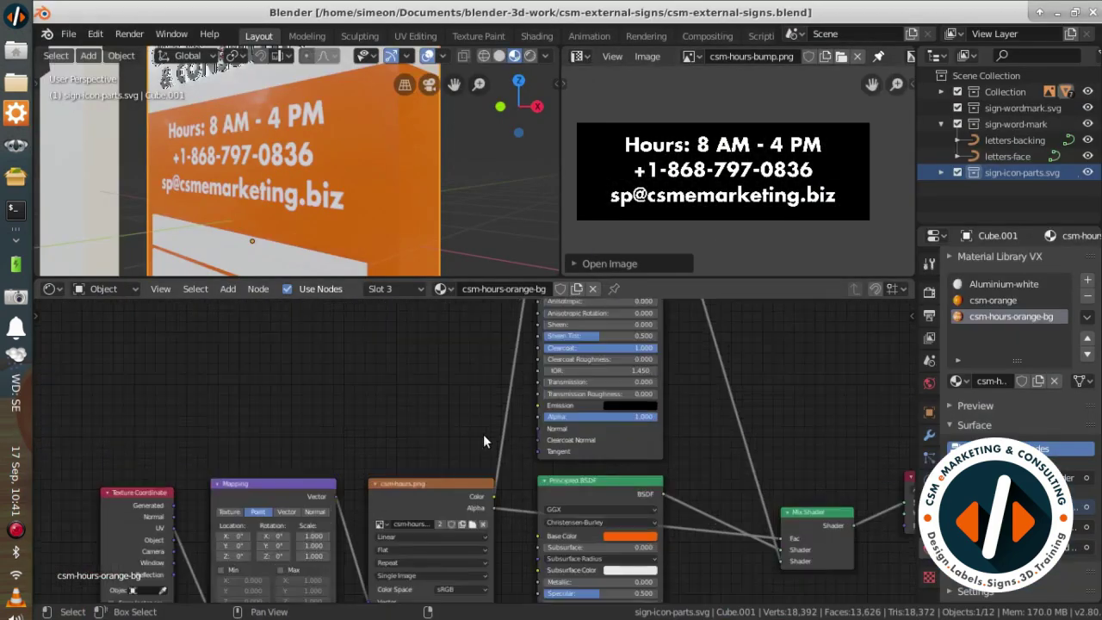
# Step: Add a ColorRamp node to the orange material and preview its output on the model
pyautogui.keyDown('shift'); pyautogui.scroll(1, 549, 439); pyautogui.keyUp('shift')
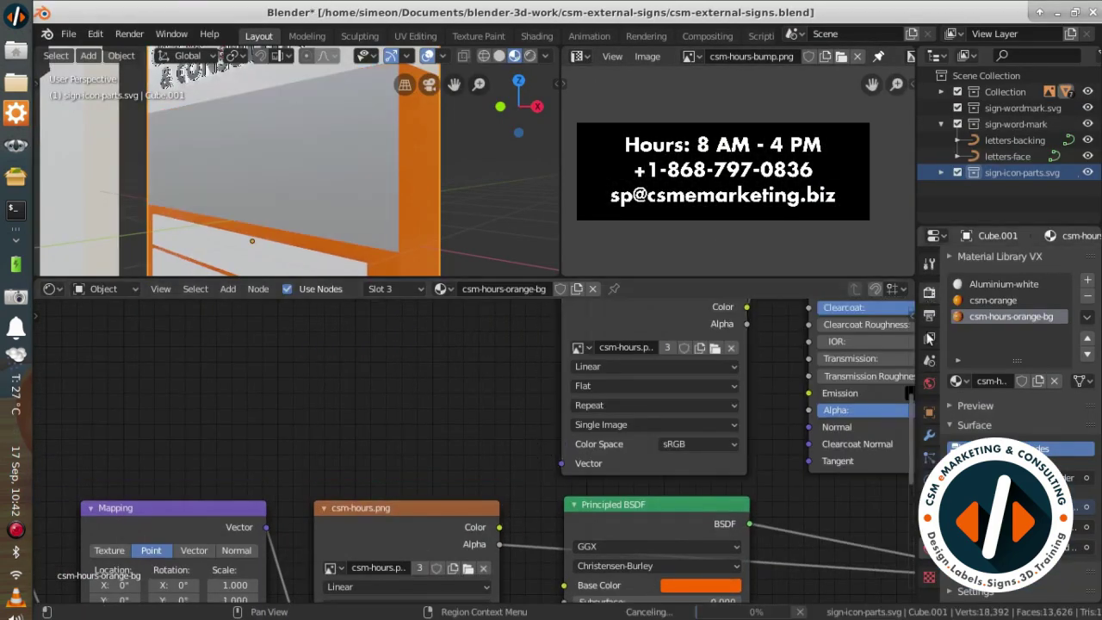
pyautogui.moveTo(372, 195); pyautogui.dragTo(375, 177, button='middle')
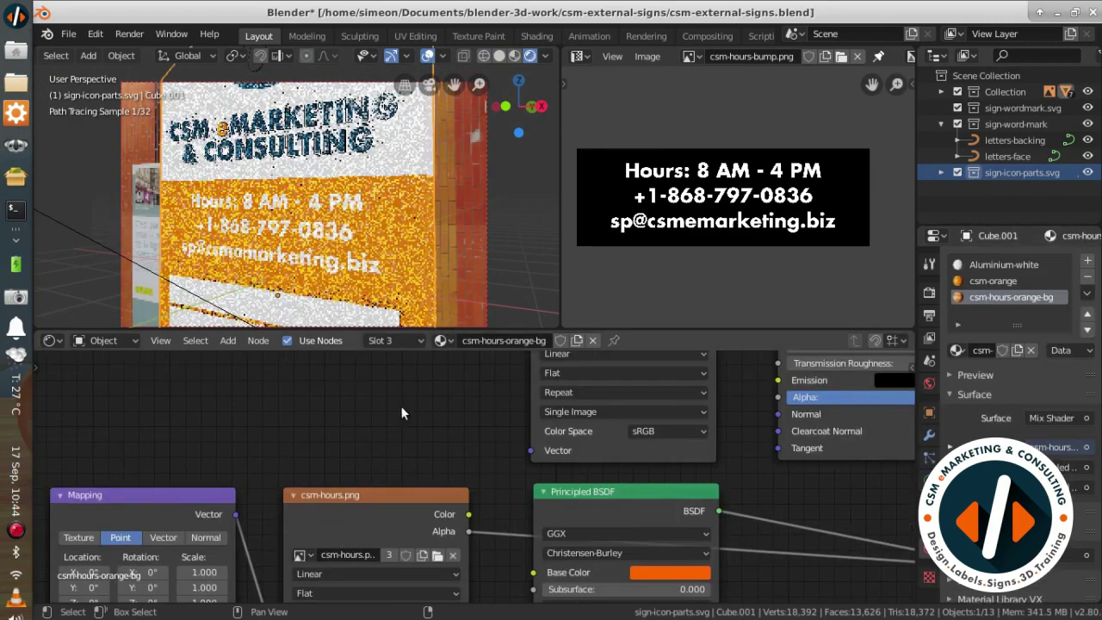
pyautogui.scroll(3, 445, 445)
pyautogui.scroll(2, 344, 413)
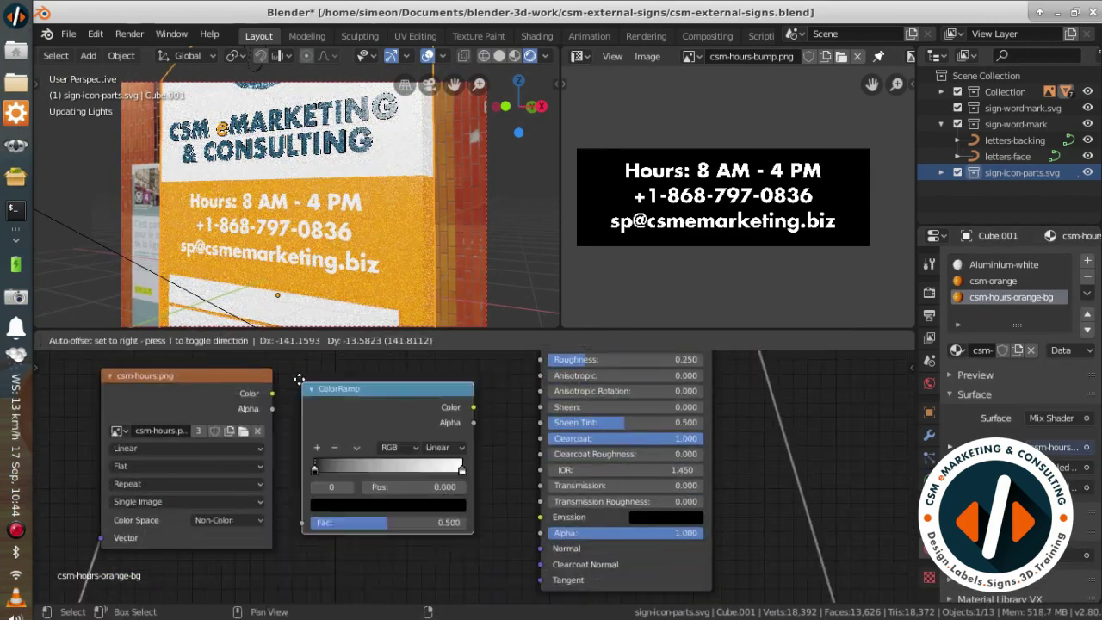
pyautogui.hotkey('shift', 'a')
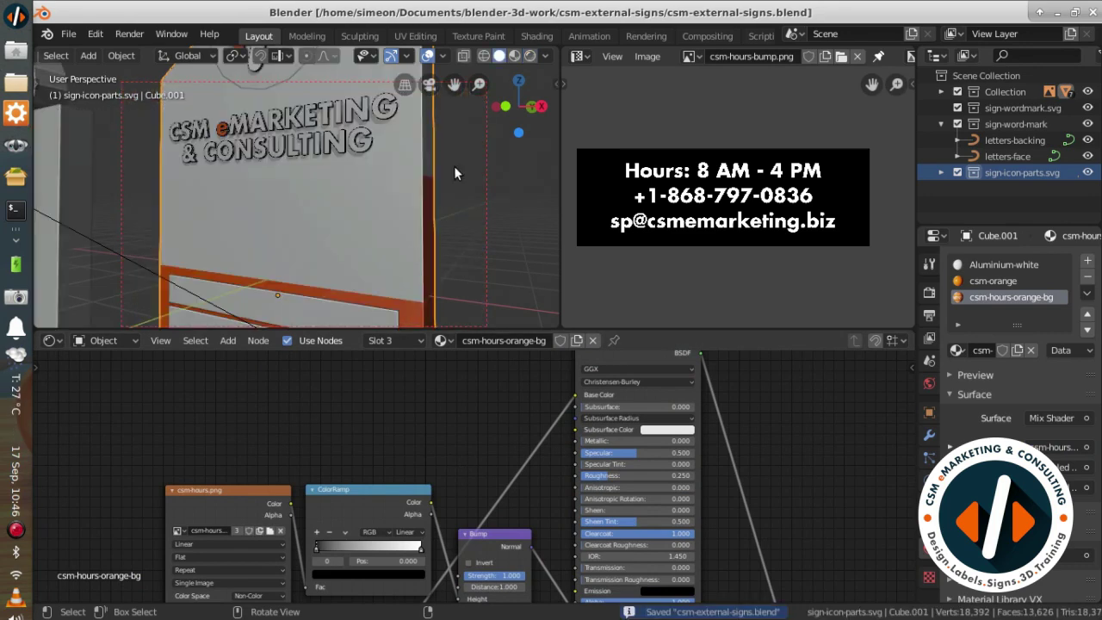
pyautogui.scroll(3, 346, 449)
pyautogui.keyDown('ctrl'); pyautogui.keyDown('shift'); pyautogui.click(257, 427); pyautogui.keyUp('shift'); pyautogui.keyUp('ctrl')
pyautogui.scroll(5, 413, 225)
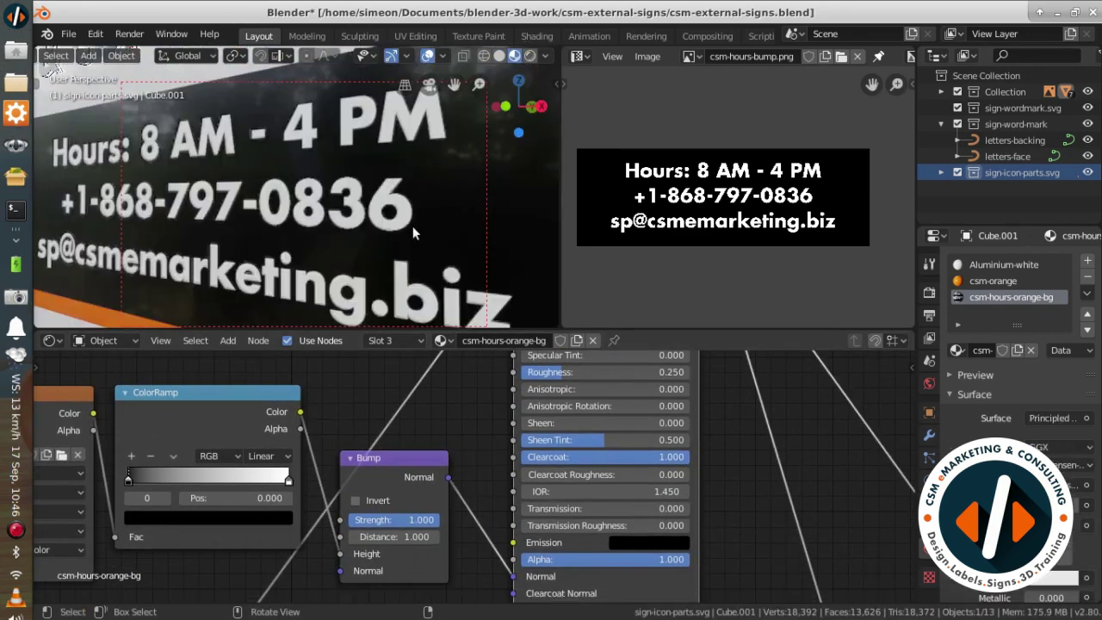
pyautogui.scroll(1, 381, 486)
# Step: Slide a ColorRamp stop to about 0.505, preview the Bump output, and save
pyautogui.hotkey('ctrl', 'z')
pyautogui.hotkey('ctrl', 'z')
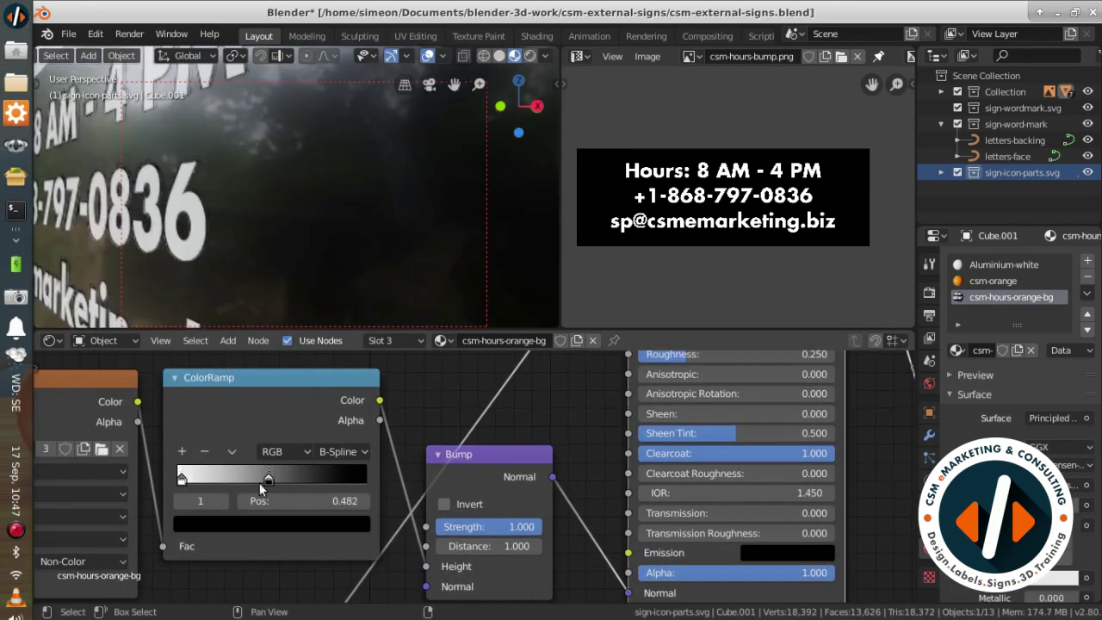
pyautogui.hotkey('ctrl', 'z')
pyautogui.hotkey('ctrl', 's')
pyautogui.scroll(2, 233, 215)
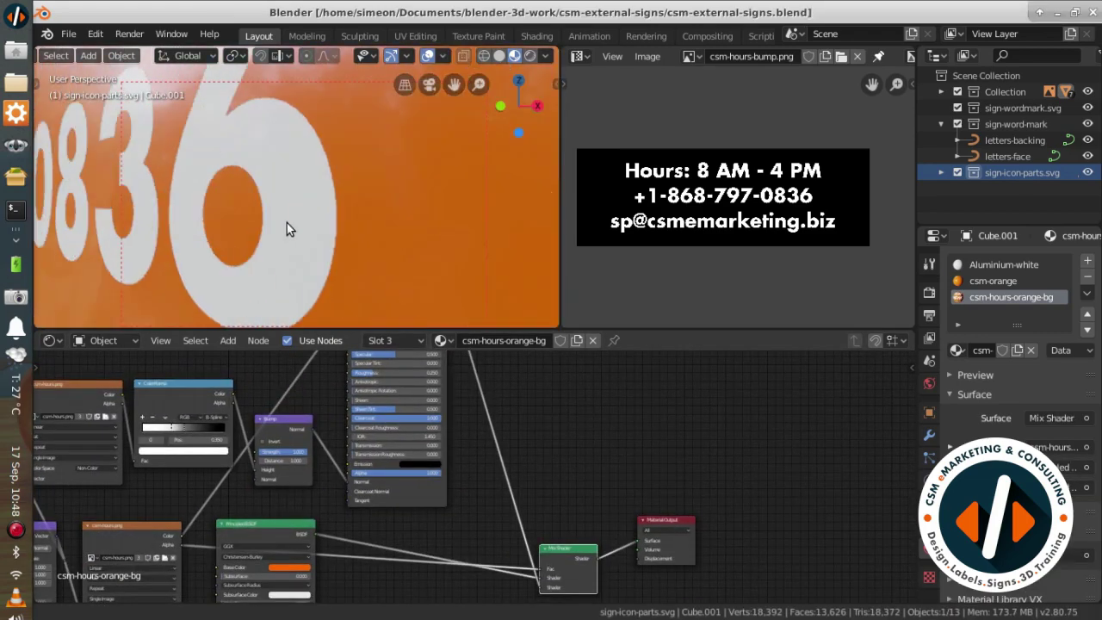
pyautogui.scroll(2, 332, 482)
pyautogui.keyDown('ctrl'); pyautogui.keyDown('shift'); pyautogui.click(293, 495); pyautogui.keyUp('shift'); pyautogui.keyUp('ctrl')
pyautogui.moveTo(331, 515); pyautogui.dragTo(426, 511, button='middle')
pyautogui.click(307, 439)
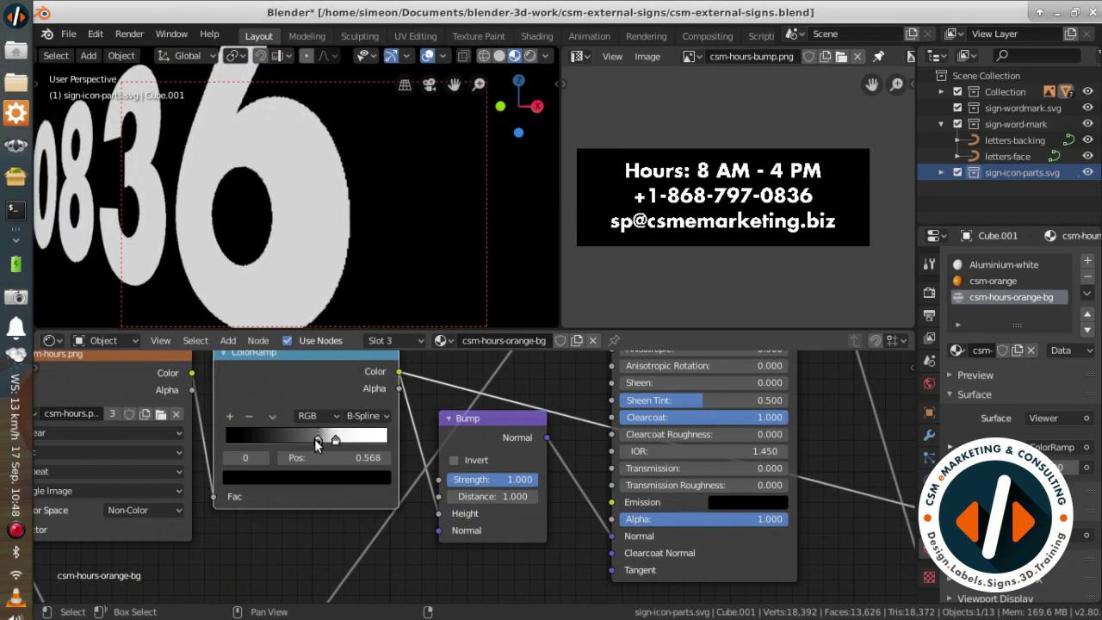
pyautogui.keyDown('ctrl'); pyautogui.keyDown('shift'); pyautogui.click(491, 448); pyautogui.keyUp('shift'); pyautogui.keyUp('ctrl')
pyautogui.hotkey('ctrl', 's')
# Step: Re-export the blurred hours text from Inkscape, replacing csm-hours-bump.png
pyautogui.hotkey('alt', 'Tab')
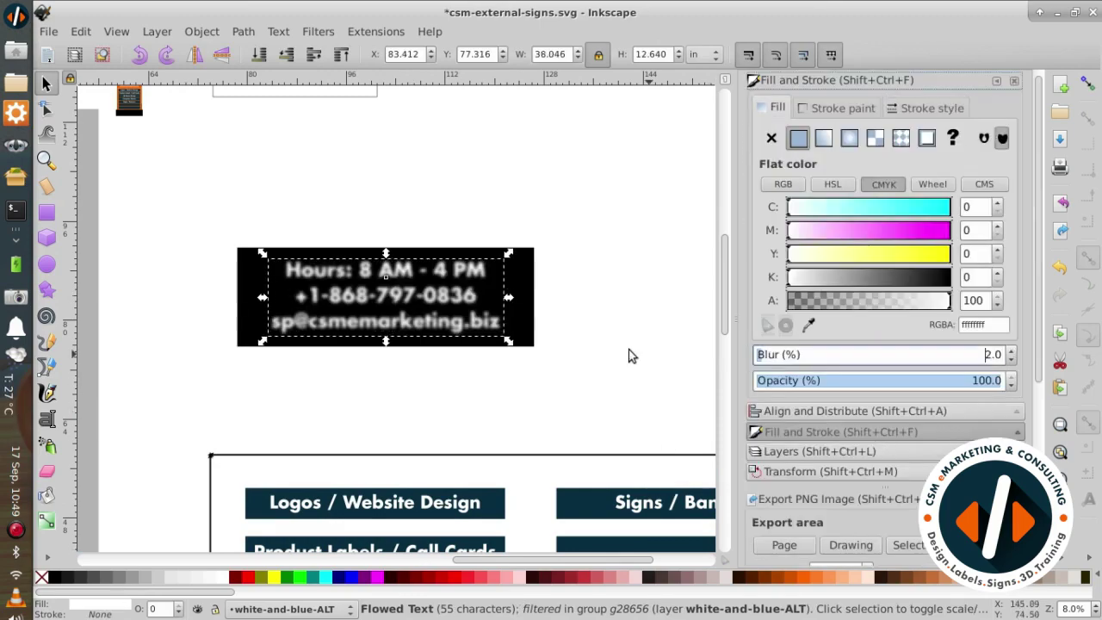
pyautogui.press('3')
pyautogui.press('Escape')
pyautogui.press('Return')
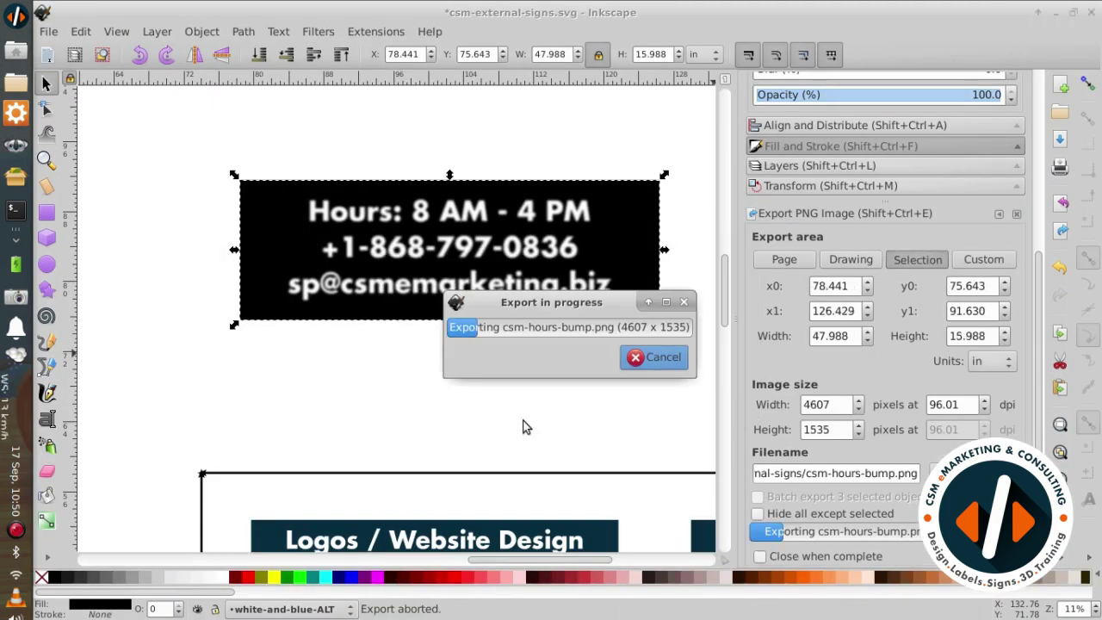
pyautogui.hotkey('alt', 'Tab')
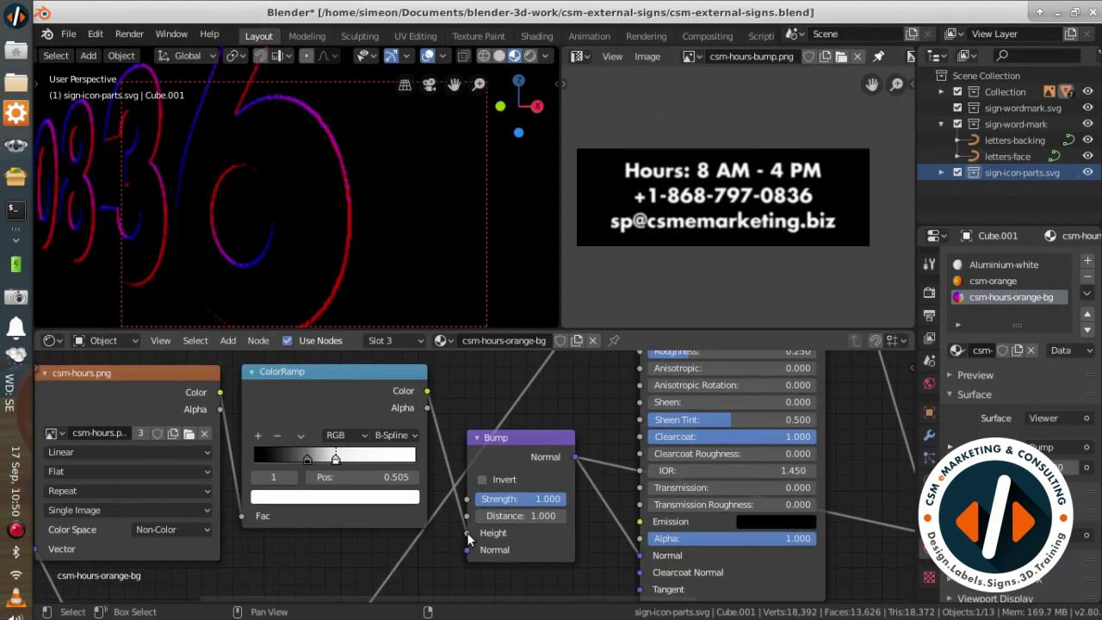
# Step: Use csm-hours-bump.png in the Image Texture node and reduce the Bump node's Strength
pyautogui.keyDown('ctrl'); pyautogui.scroll(1, 395, 435); pyautogui.keyUp('ctrl')
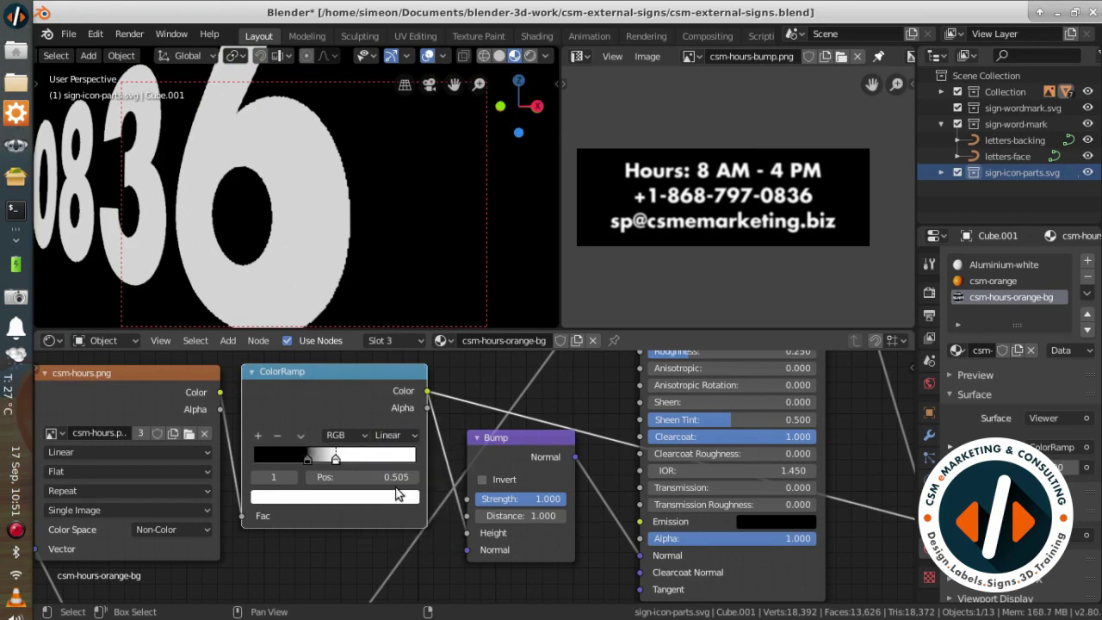
pyautogui.click(54, 434)
pyautogui.click(94, 258)
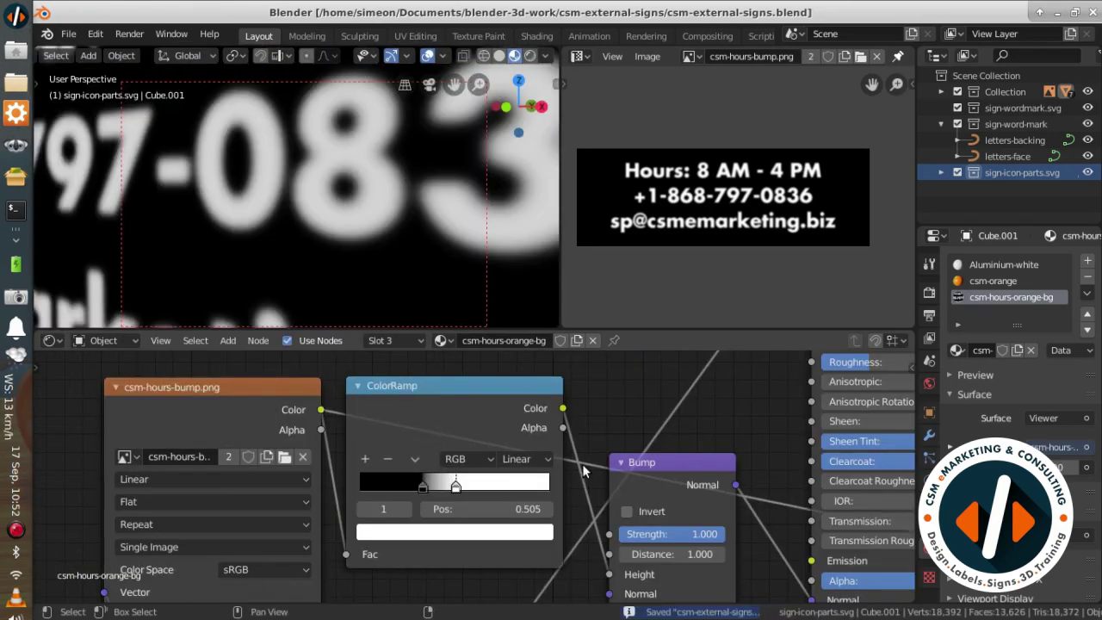
pyautogui.press('Home')
pyautogui.scroll(4, 327, 431)
pyautogui.doubleClick(360, 435)
pyautogui.write('.2')
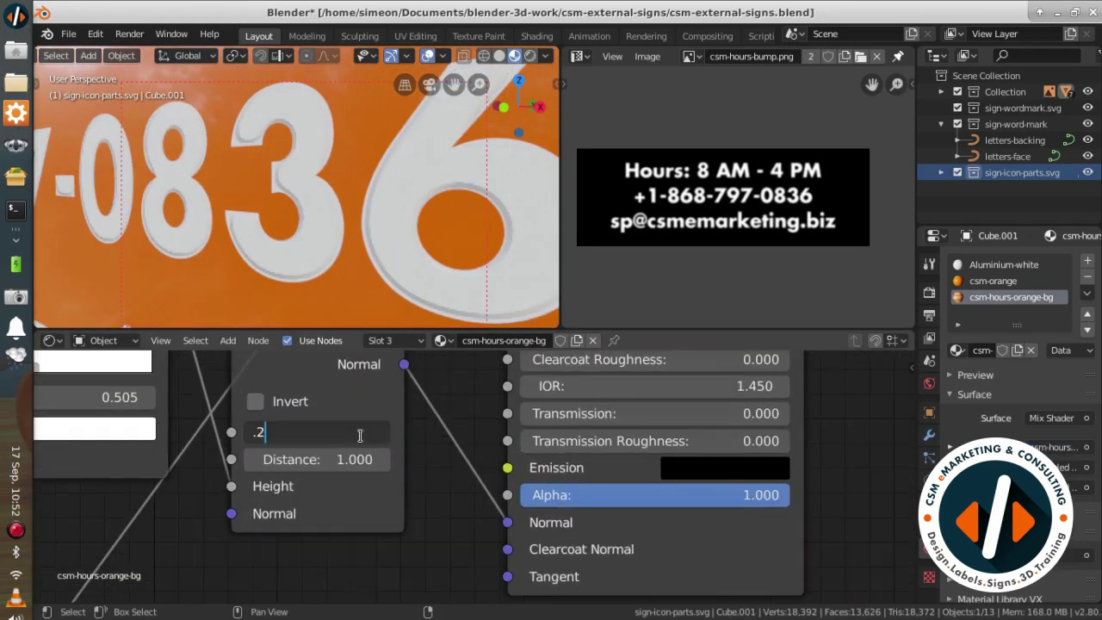
pyautogui.moveTo(437, 262)
pyautogui.mouseDown(button='middle')
pyautogui.moveTo(288, 195)
pyautogui.moveTo(263, 212)
pyautogui.moveTo(373, 230)
pyautogui.moveTo(315, 275)
pyautogui.mouseUp(button='middle')
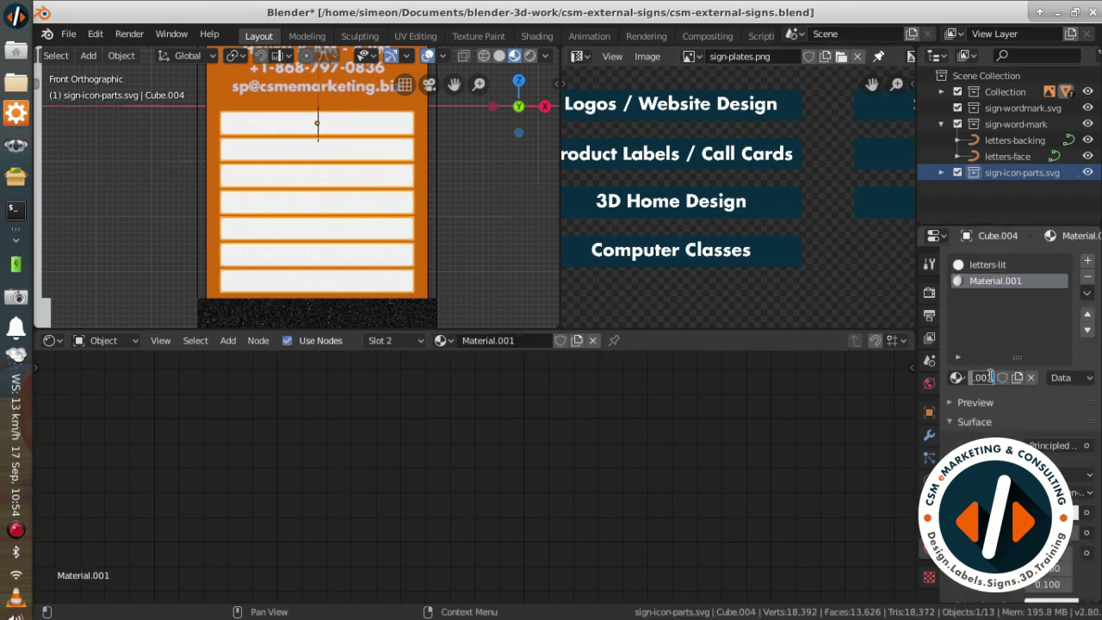
# Step: Rename the plate material to services-plate-faces and project the plate UVs from the front view
pyautogui.write('-faces')
pyautogui.press('Return')
pyautogui.press('Tab')
pyautogui.click(299, 55)
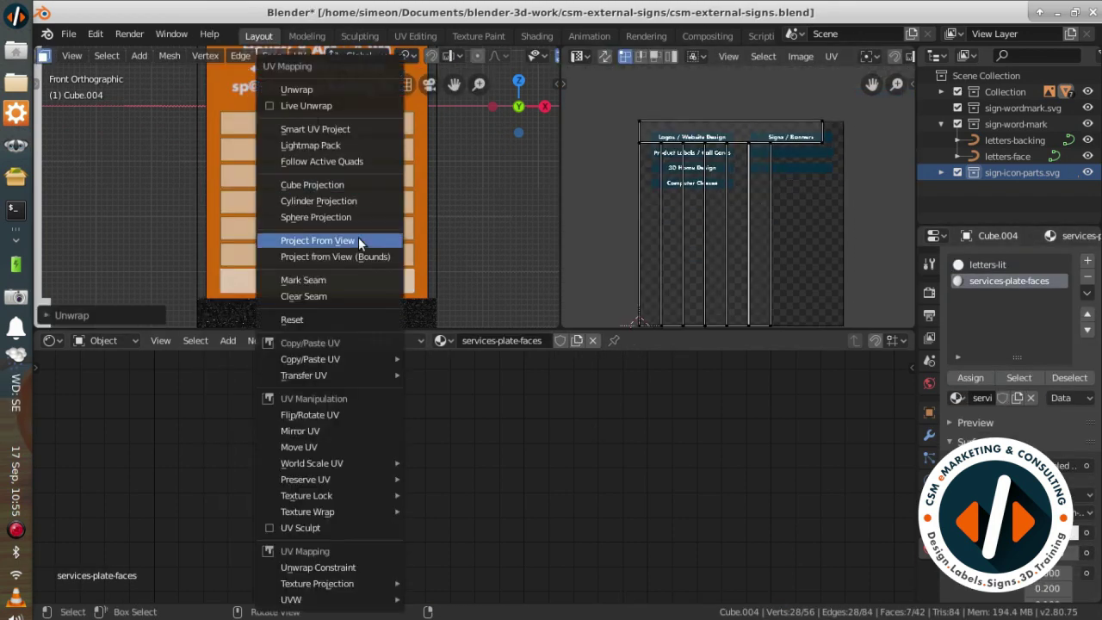
pyautogui.click(368, 244)
pyautogui.hotkey('ctrl', 's')
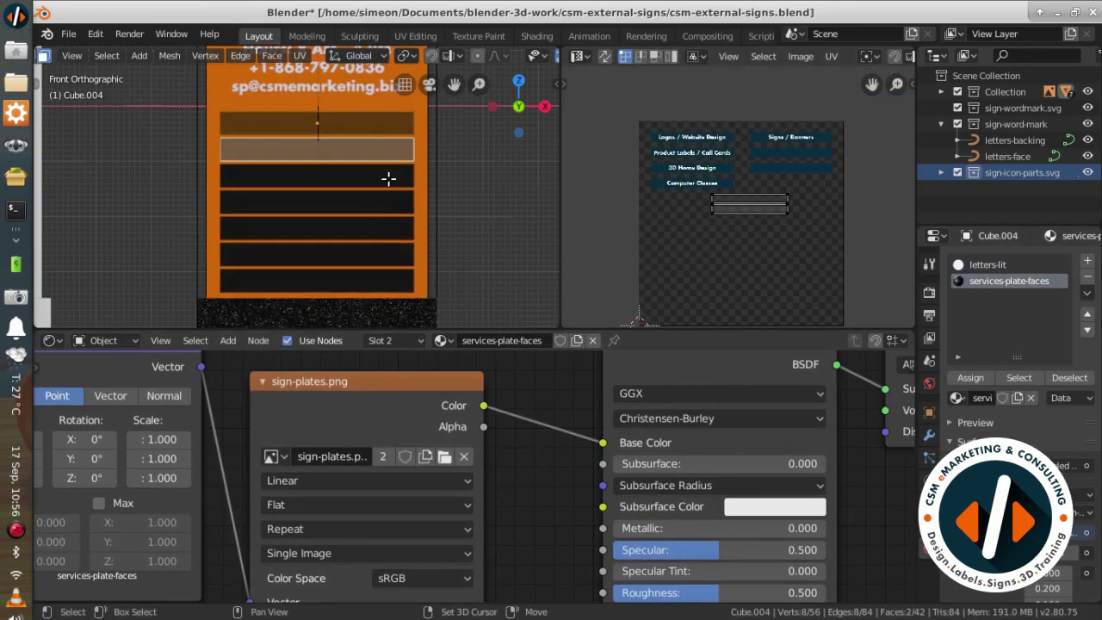
# Step: Fit the plate UVs onto the Product Labels / Call Cards and 3D Home Design labels
pyautogui.press('g')
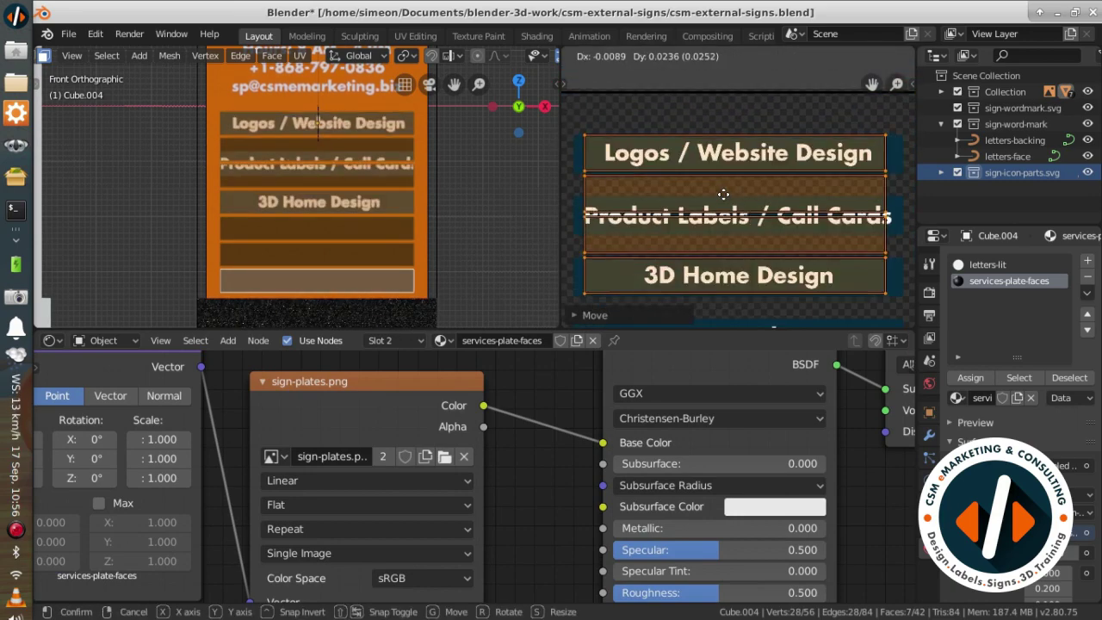
pyautogui.click(743, 209)
pyautogui.hotkey('ctrl', 'space')
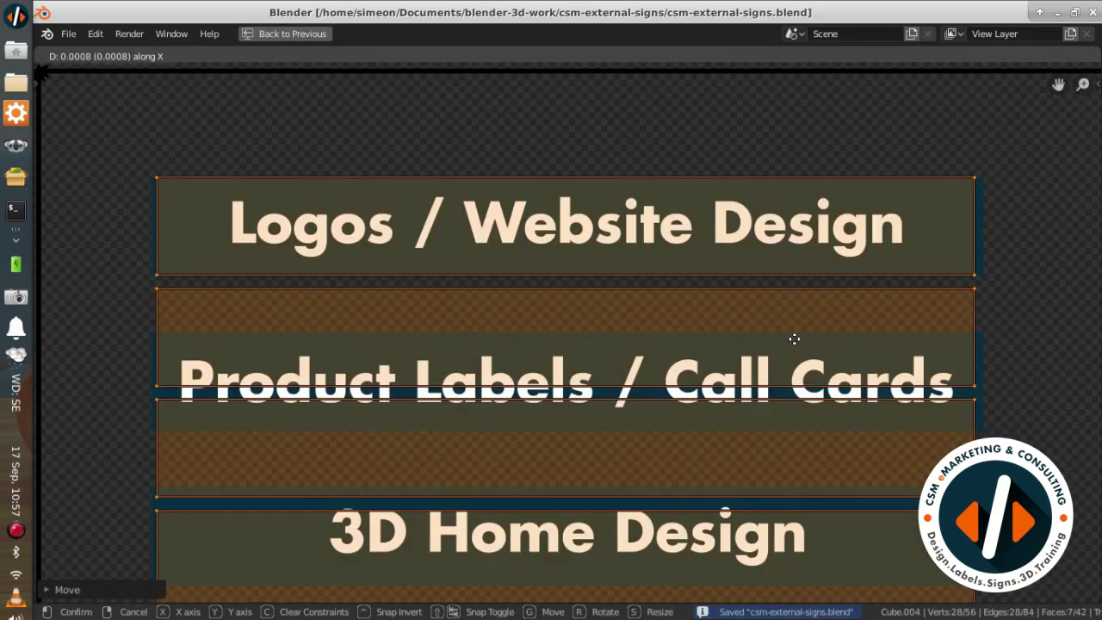
pyautogui.click(798, 341)
pyautogui.press('l')
pyautogui.press('g')
pyautogui.click(721, 238)
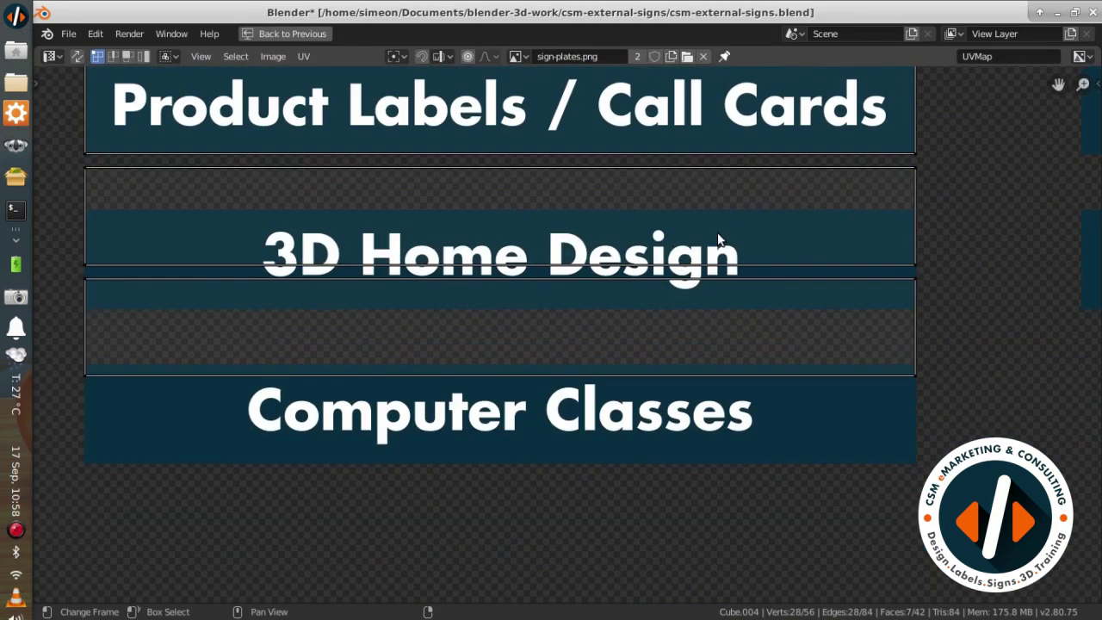
pyautogui.press('l')
# Step: Fit the last three plates onto the Signs / Banners column and save the file
pyautogui.press('Home')
pyautogui.scroll(4, 661, 235)
pyautogui.press('g')
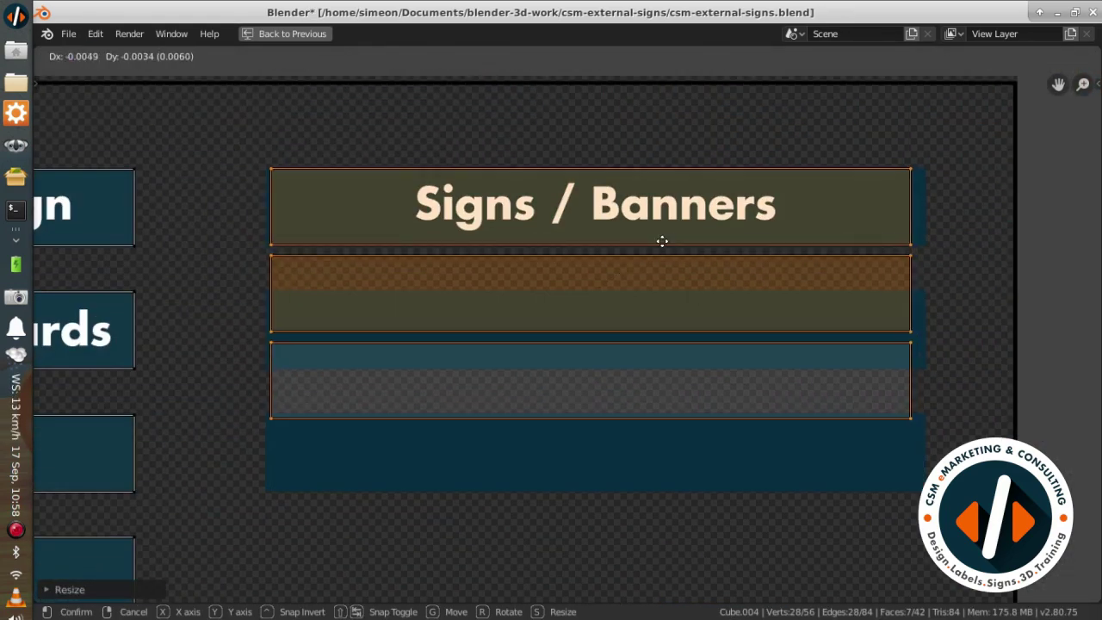
pyautogui.click(662, 398)
pyautogui.press('Home')
pyautogui.hotkey('ctrl', 's')
pyautogui.hotkey('ctrl', 'space')
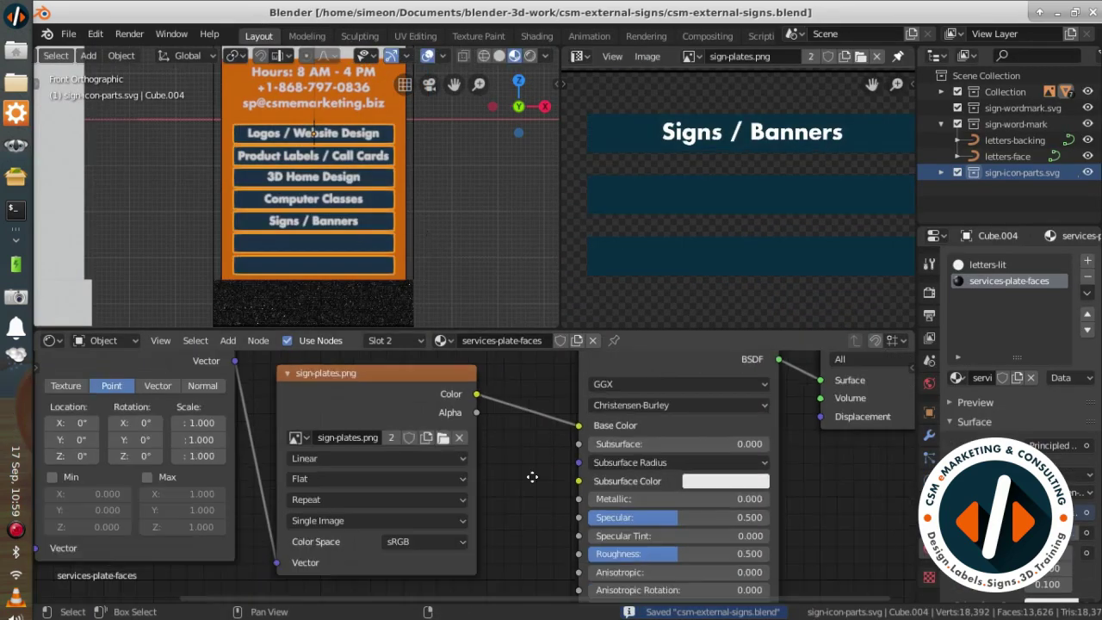
pyautogui.hotkey('ctrl', 's')
pyautogui.moveTo(435, 219); pyautogui.dragTo(345, 195, button='middle')
# Step: Move letters-backing and letters-face from sign-word-mark into the sign-wordmark.svg collection, then save
pyautogui.hotkey('ctrl', 'space')
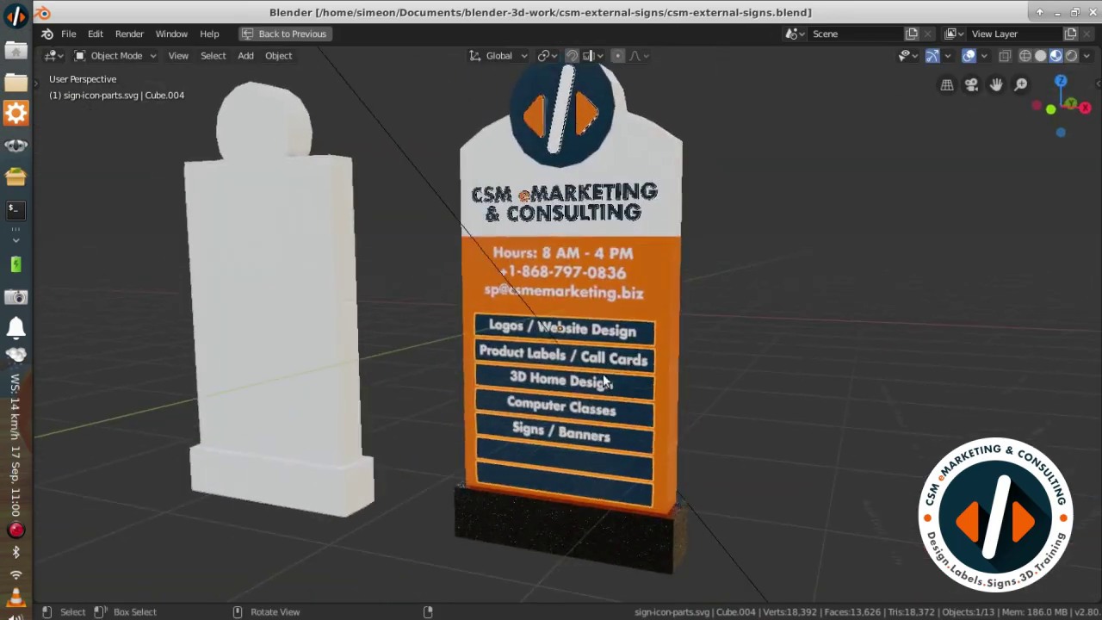
pyautogui.press('KP_1')
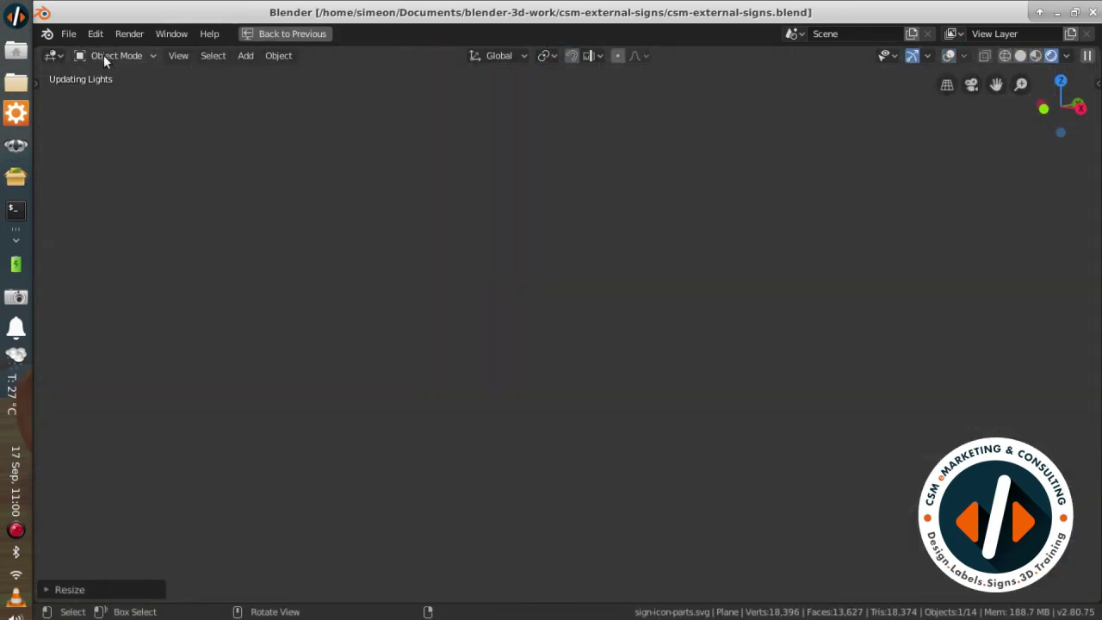
pyautogui.hotkey('ctrl', 's')
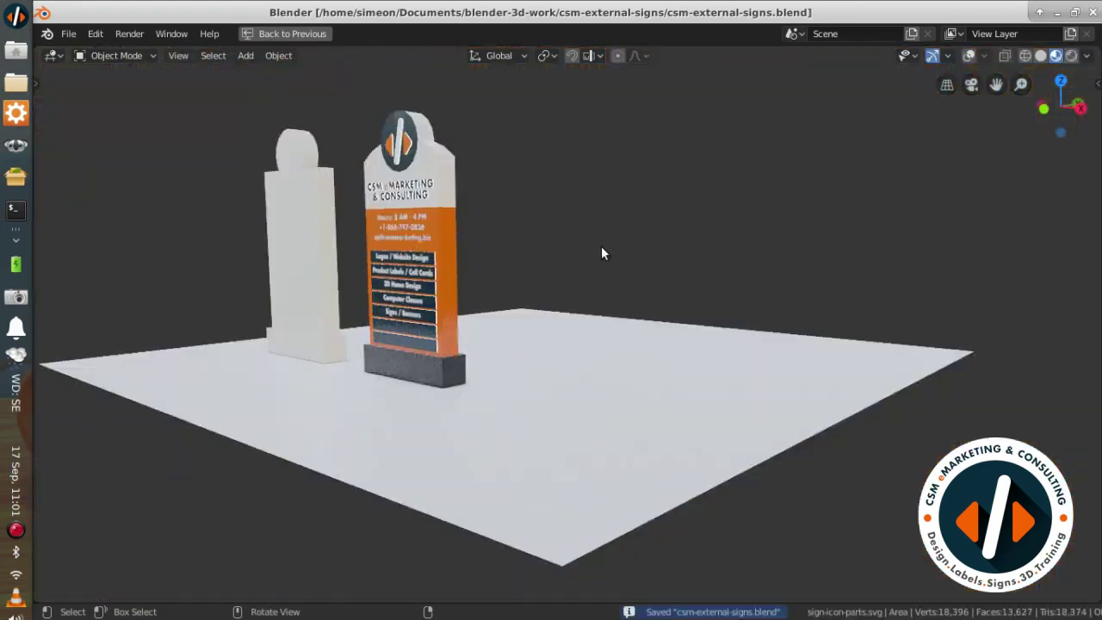
pyautogui.hotkey('ctrl', 'space')
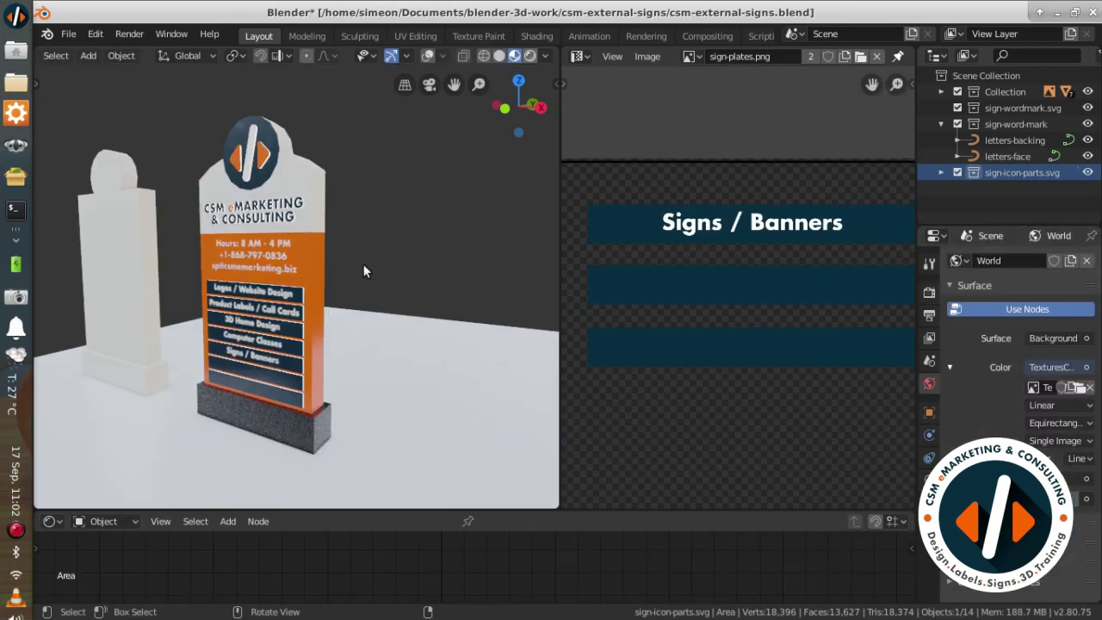
pyautogui.keyDown('alt'); pyautogui.moveTo(364, 271); pyautogui.dragTo(333, 276, button='middle'); pyautogui.keyUp('alt')
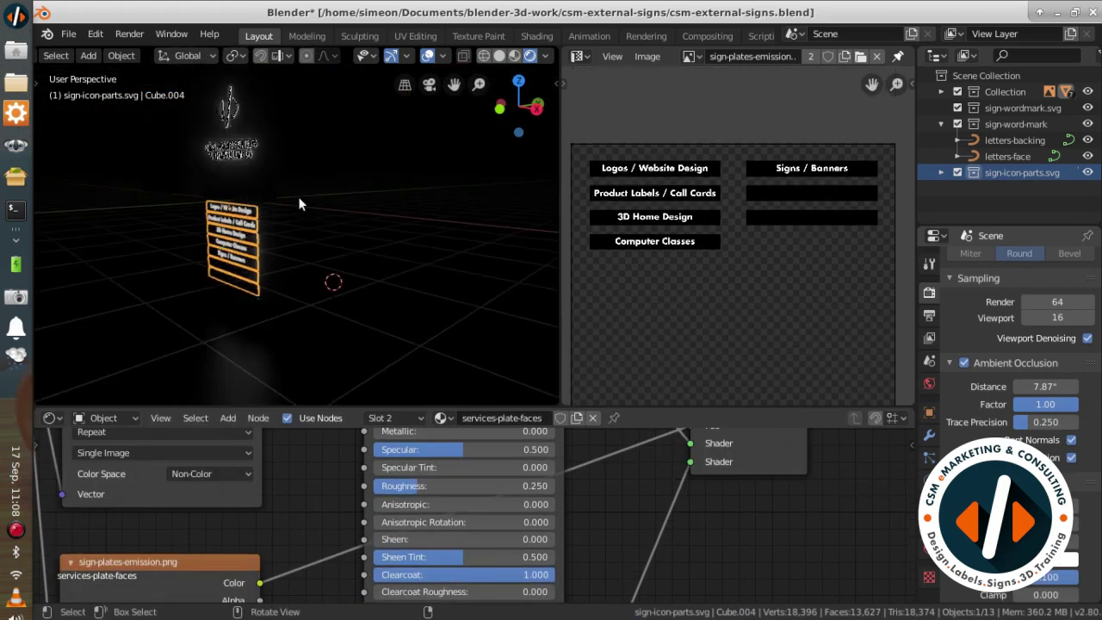
pyautogui.moveTo(476, 144)
pyautogui.mouseDown(button='middle')
pyautogui.moveTo(269, 319)
pyautogui.moveTo(349, 252)
pyautogui.moveTo(530, 227)
pyautogui.mouseUp(button='middle')
pyautogui.moveTo(1007, 121); pyautogui.dragTo(1007, 123)
# Step: Move the plain left totem into the excluded scrap collection
pyautogui.click(1008, 125)
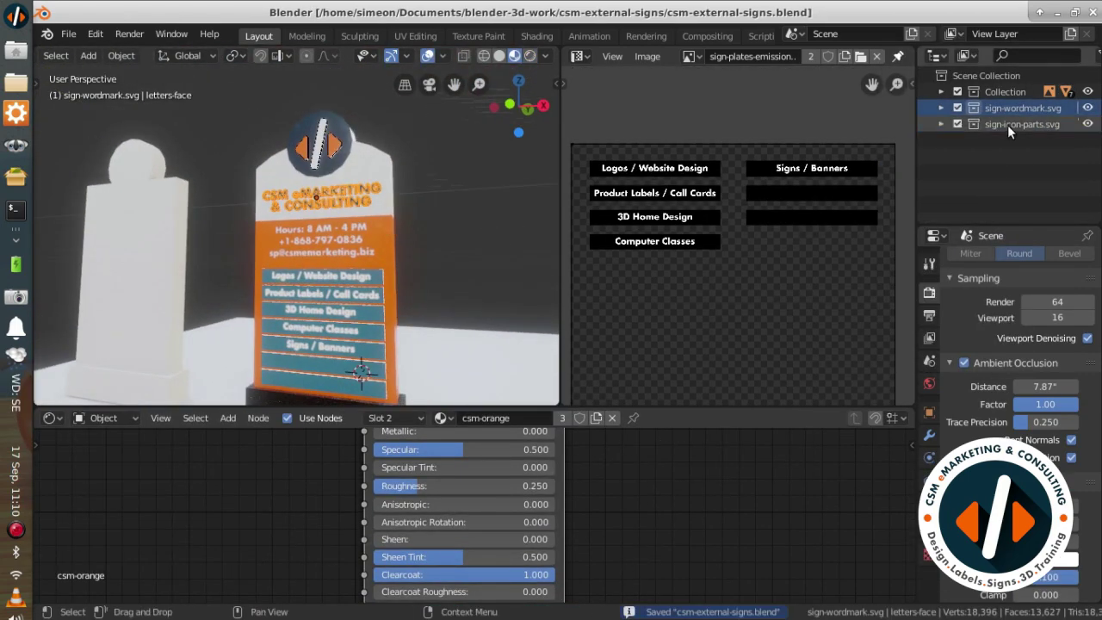
pyautogui.moveTo(391, 168); pyautogui.dragTo(344, 259, button='middle')
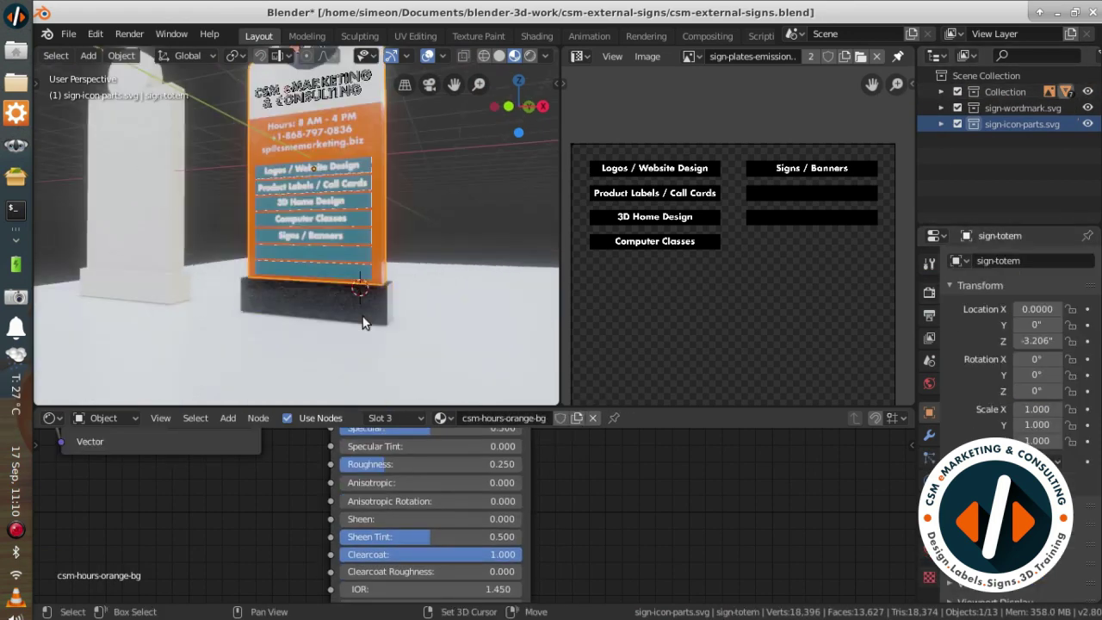
pyautogui.click(328, 301)
pyautogui.click(1004, 156)
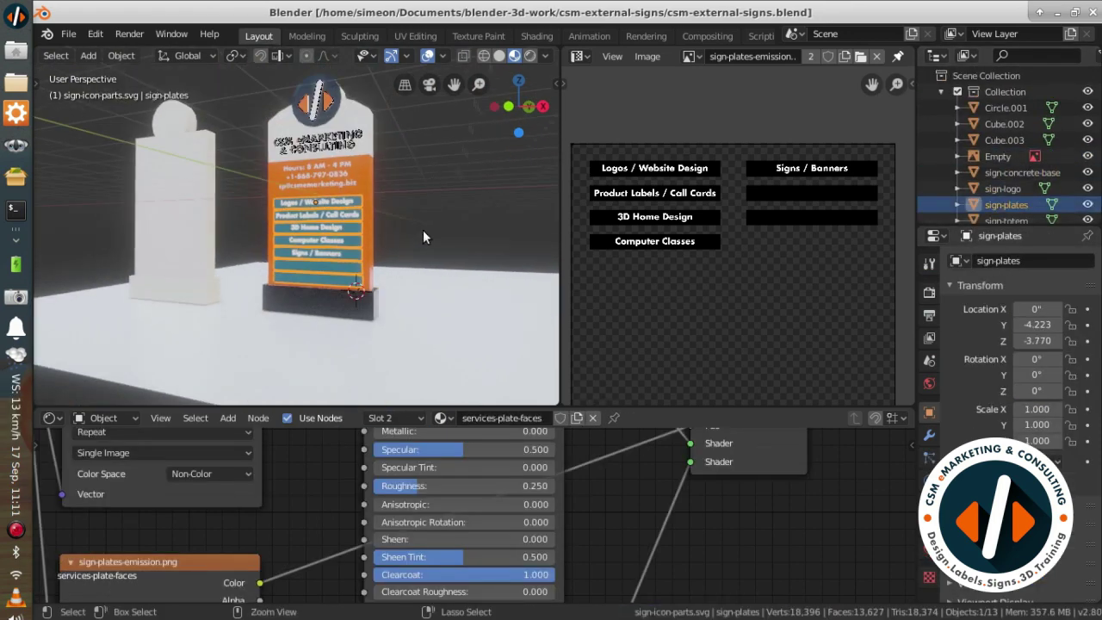
pyautogui.moveTo(423, 230); pyautogui.dragTo(259, 215, button='middle')
pyautogui.click(218, 207)
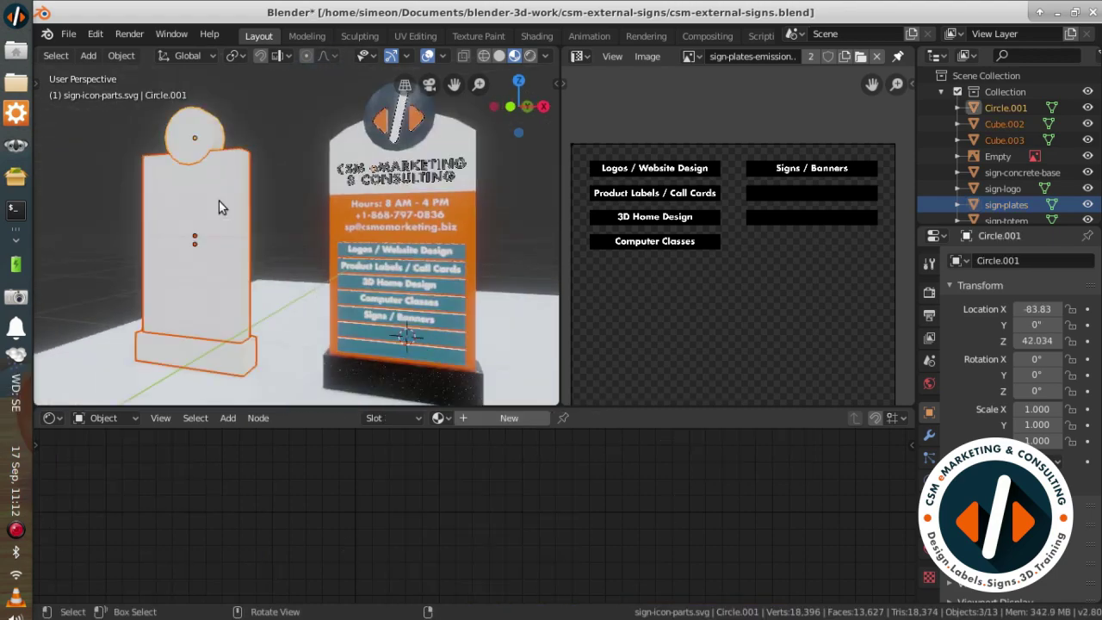
pyautogui.hotkey('ctrl', 'z')
pyautogui.hotkey('ctrl', 's')
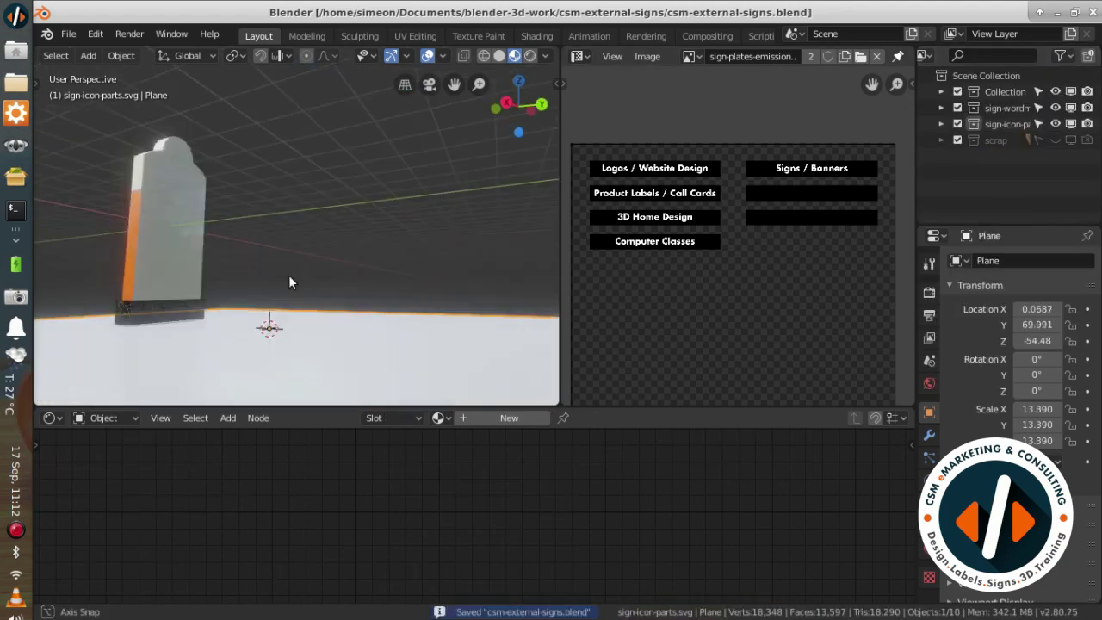
# Step: Group the base, logo, plates and totem into a new csm-totem-sign-full collection
pyautogui.moveTo(288, 275); pyautogui.dragTo(388, 200, button='middle')
pyautogui.press('z')
pyautogui.hotkey('ctrl', 'alt', 'space')
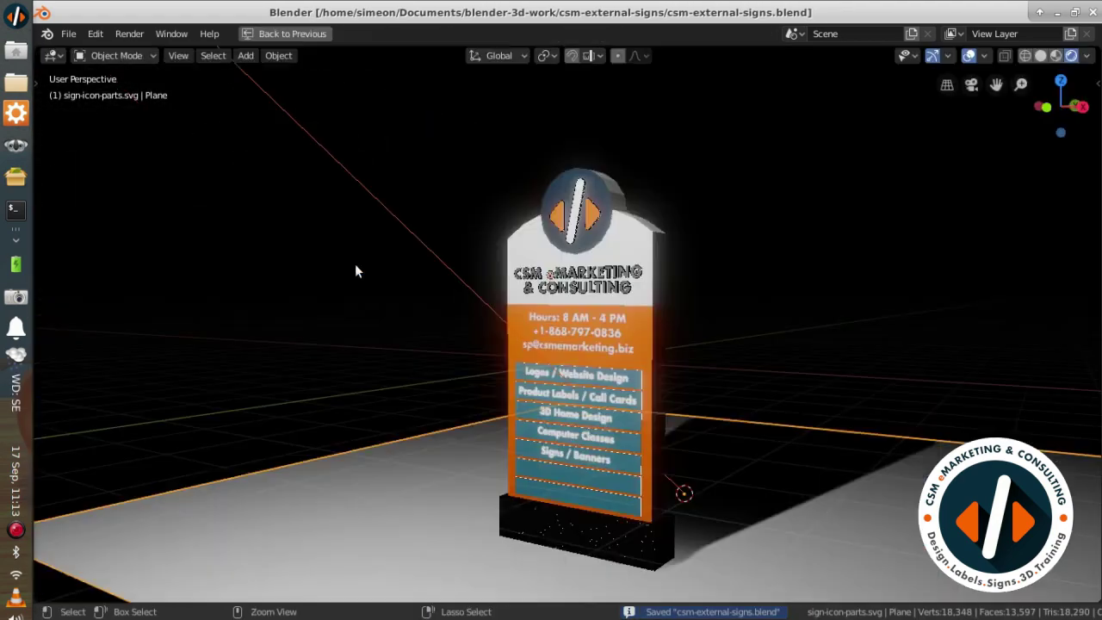
pyautogui.hotkey('ctrl', 'alt', 'space')
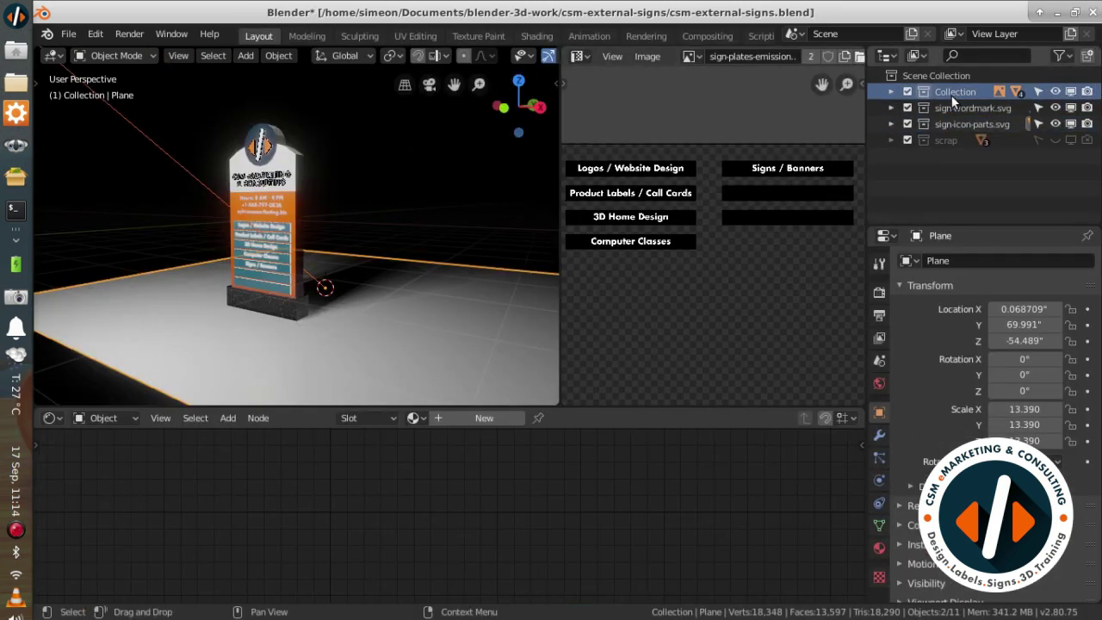
pyautogui.click(948, 124)
pyautogui.keyDown('shift'); pyautogui.click(947, 171); pyautogui.keyUp('shift')
pyautogui.hotkey('ctrl', 's')
pyautogui.press('KP_Decimal')
pyautogui.moveTo(369, 247); pyautogui.dragTo(356, 222, button='middle')
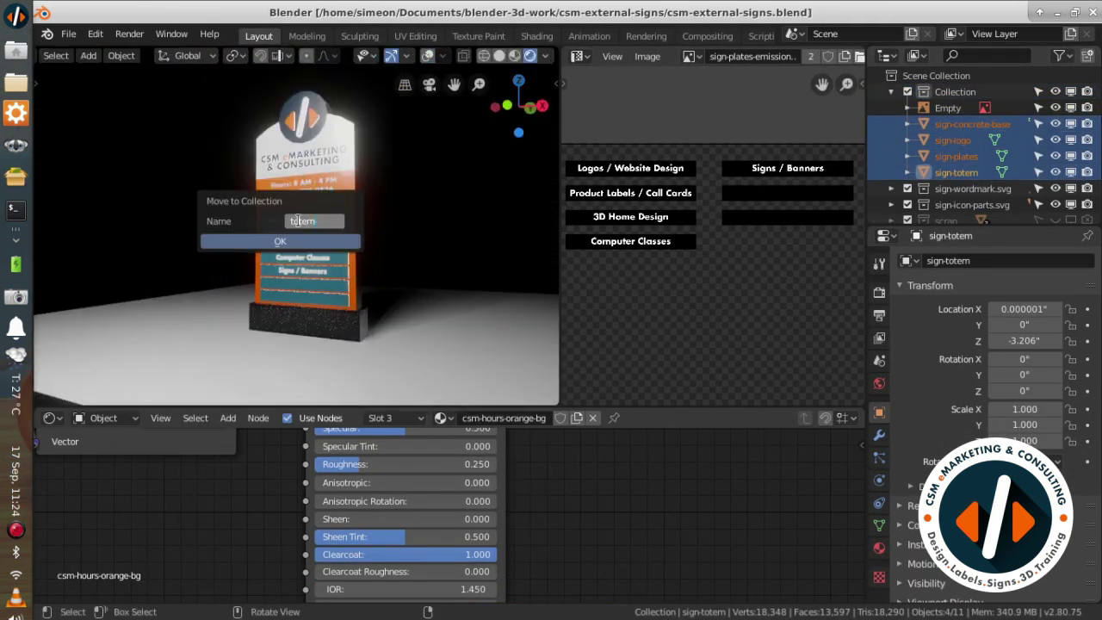
pyautogui.press('z')
# Step: Select letters-face in solid shading, save, and zoom onto a letter
pyautogui.click(284, 177)
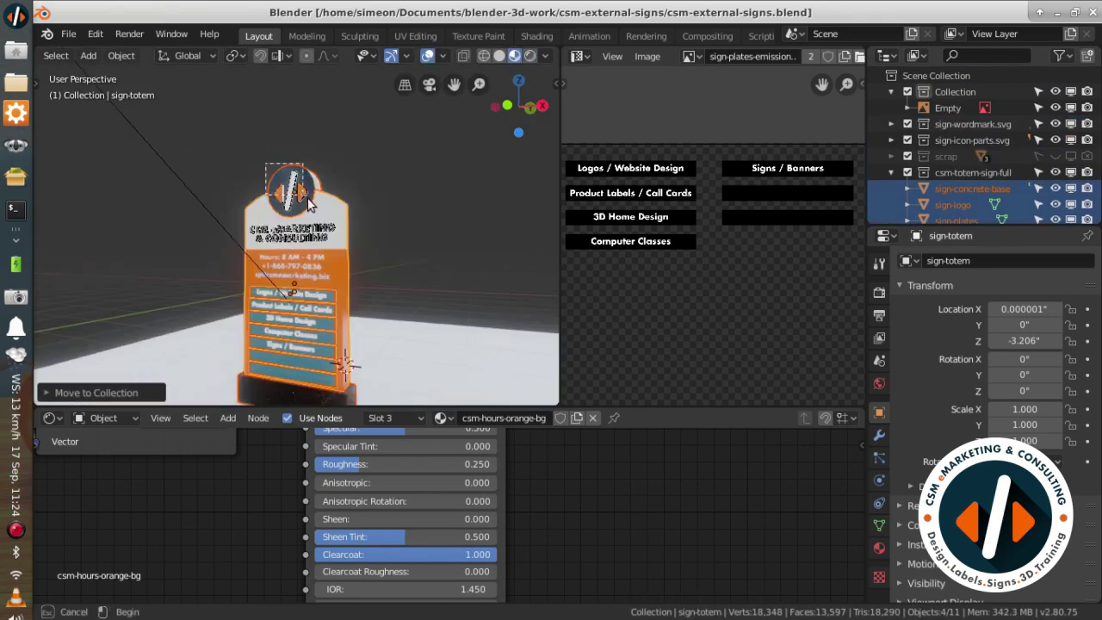
pyautogui.press('KP_Decimal')
pyautogui.hotkey('ctrl', 's')
pyautogui.moveTo(204, 270); pyautogui.dragTo(284, 259, button='middle')
# Step: Inset the letters-face curves to a -0.022" offset and reduce their bevel depth
pyautogui.click(880, 503)
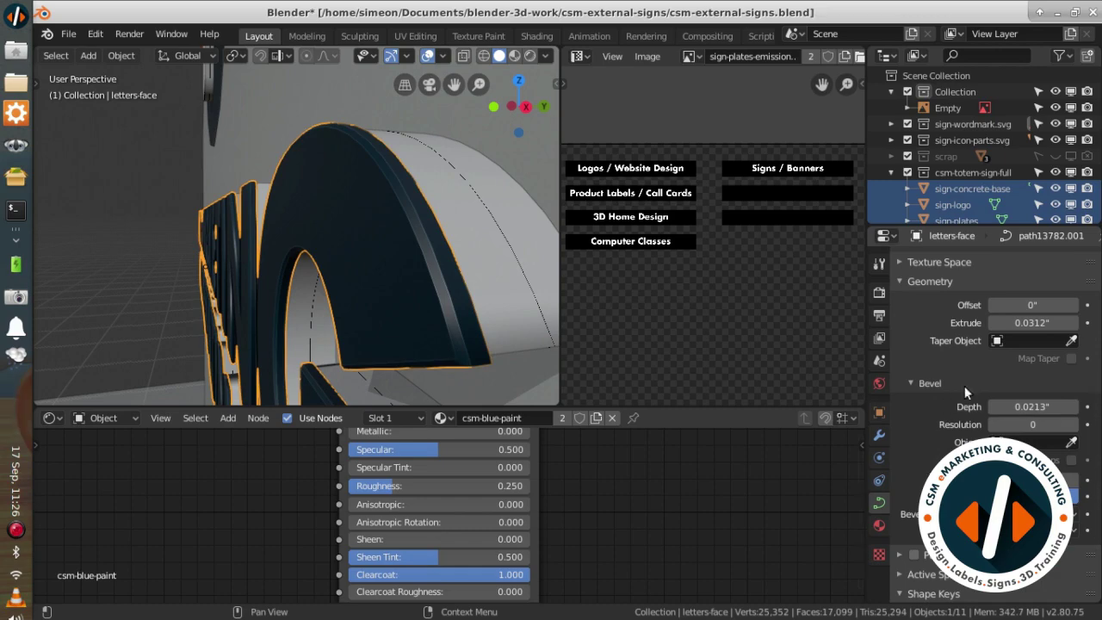
pyautogui.moveTo(1034, 305); pyautogui.dragTo(1038, 305)
pyautogui.moveTo(1034, 406); pyautogui.dragTo(1016, 407)
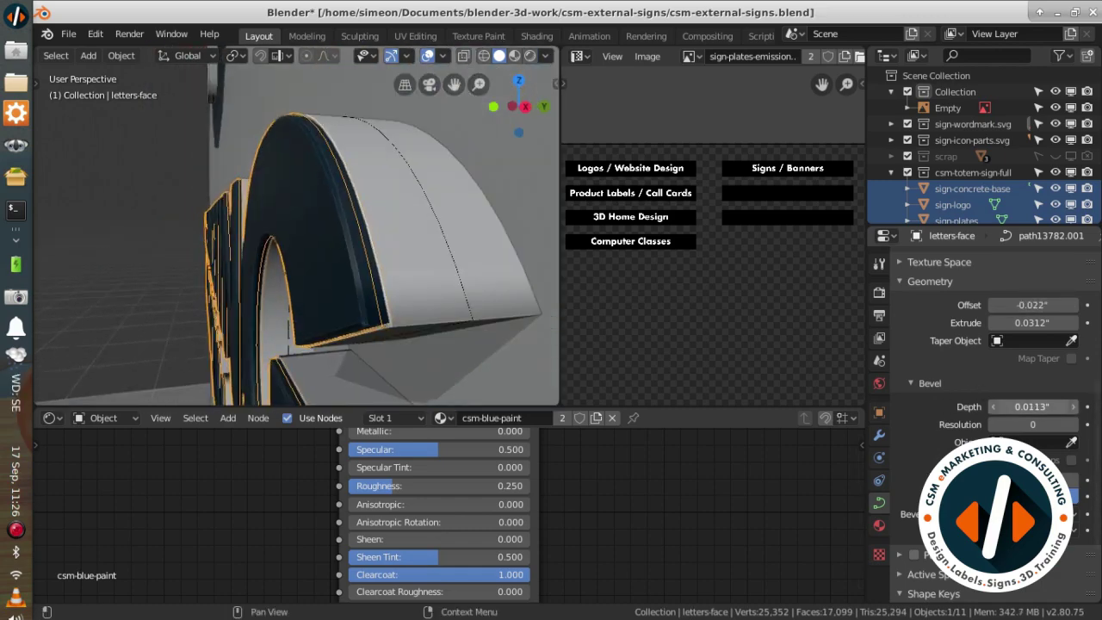
pyautogui.moveTo(285, 241); pyautogui.dragTo(336, 227, button='middle')
pyautogui.moveTo(1034, 407); pyautogui.dragTo(999, 407)
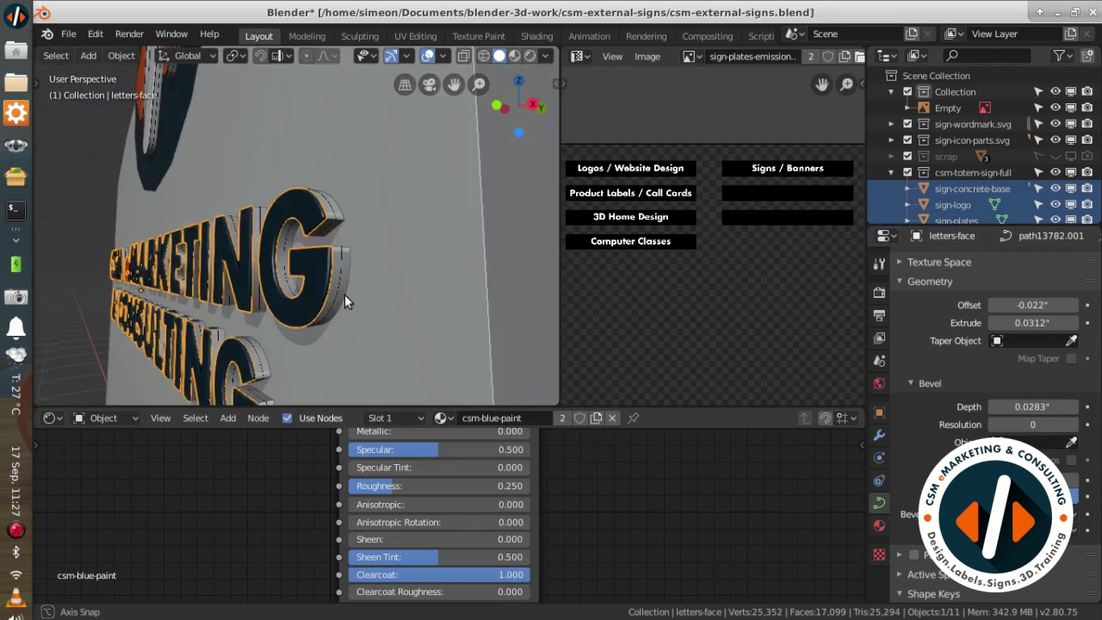
# Step: Set the icon-parts-front bevel depth to 0.0283" and save
pyautogui.moveTo(258, 242); pyautogui.dragTo(291, 238, button='middle')
pyautogui.hotkey('ctrl', 's')
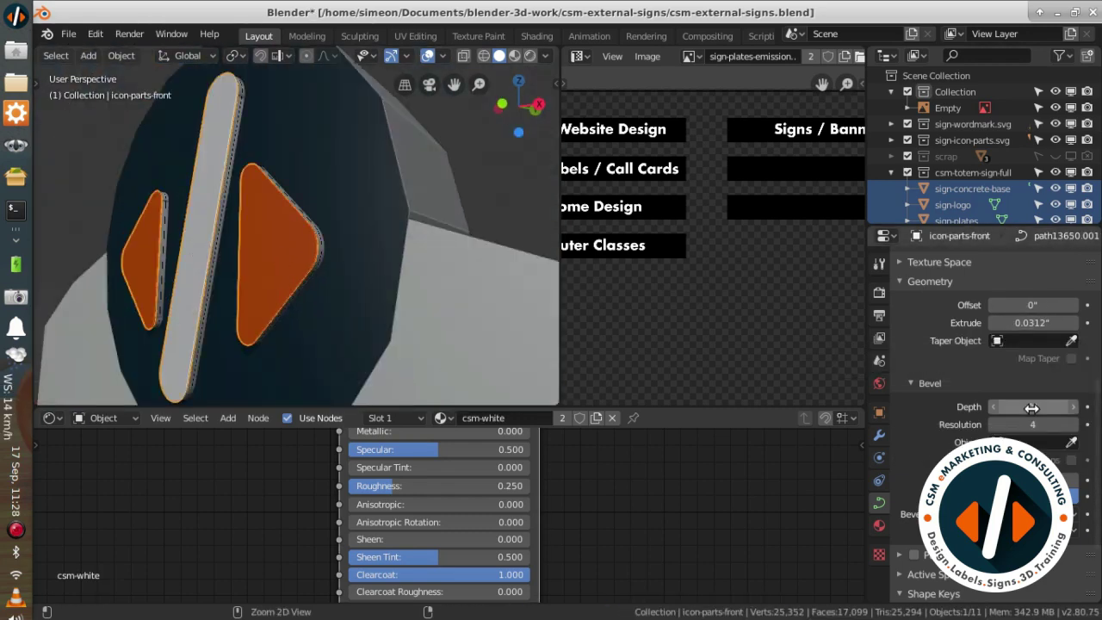
pyautogui.moveTo(1032, 408); pyautogui.dragTo(1042, 408)
pyautogui.scroll(-5, 467, 288)
pyautogui.scroll(5, 419, 197)
pyautogui.scroll(-4, 332, 275)
pyautogui.hotkey('ctrl', 's')
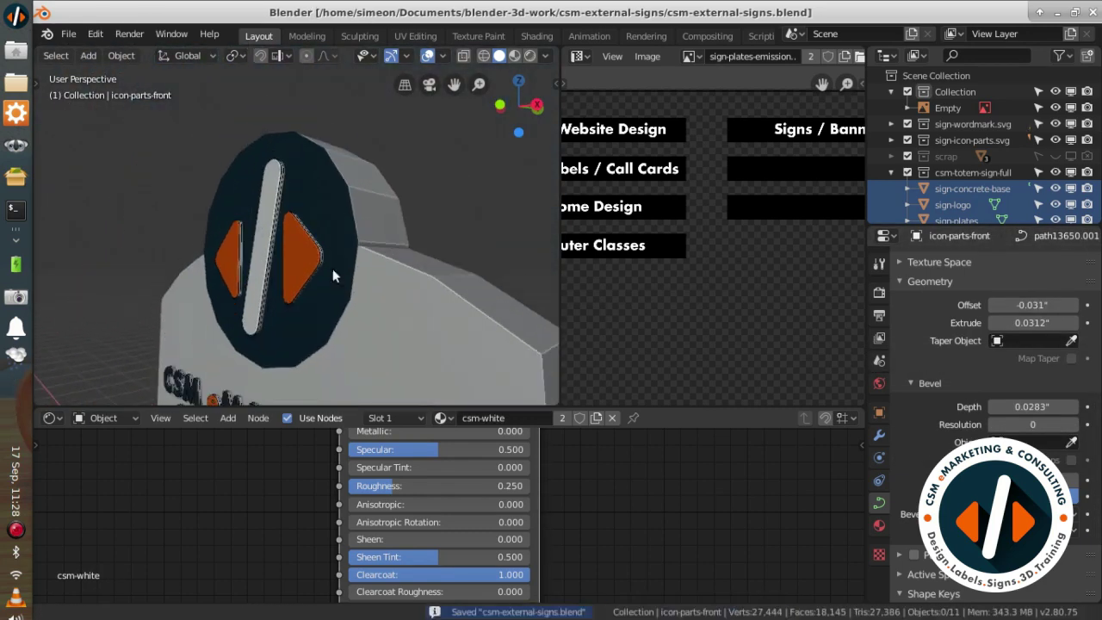
# Step: Bevel the front rim edge loop of the logo disc
pyautogui.click(333, 276)
pyautogui.moveTo(332, 276); pyautogui.dragTo(317, 251, button='middle')
pyautogui.scroll(3, 337, 202)
pyautogui.moveTo(337, 201); pyautogui.dragTo(328, 275, button='middle')
pyautogui.hotkey('ctrl', 'b')
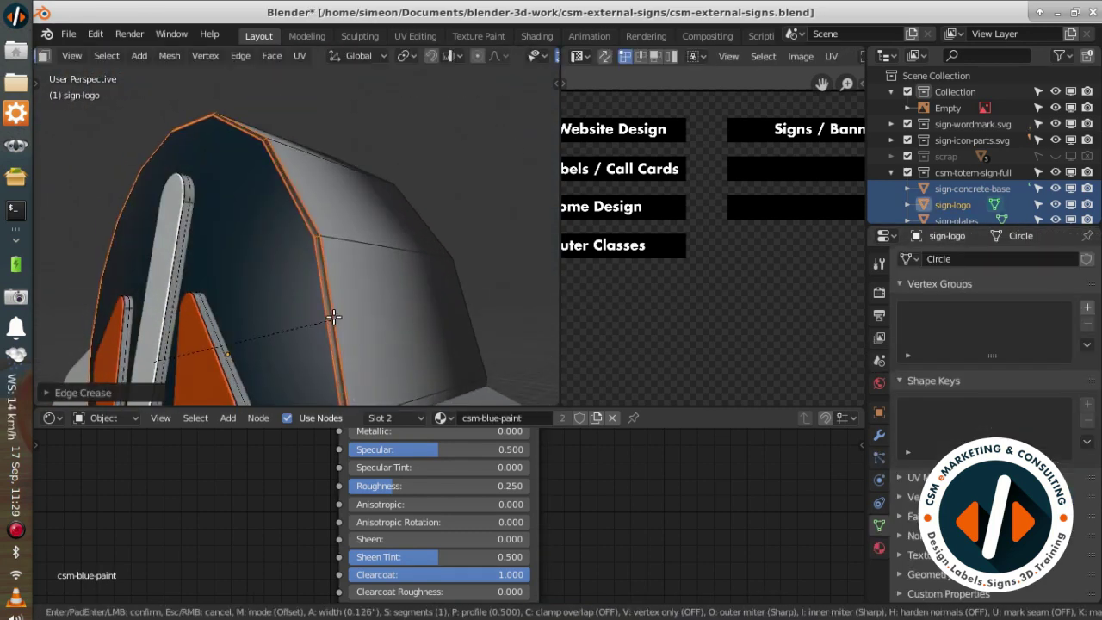
pyautogui.keyDown('alt'); pyautogui.click(409, 274); pyautogui.keyUp('alt')
pyautogui.hotkey('ctrl', 'b')
# Step: Adjust the rim bevel, give the logo Ctrl+1 subdivision, and save
pyautogui.click(368, 333)
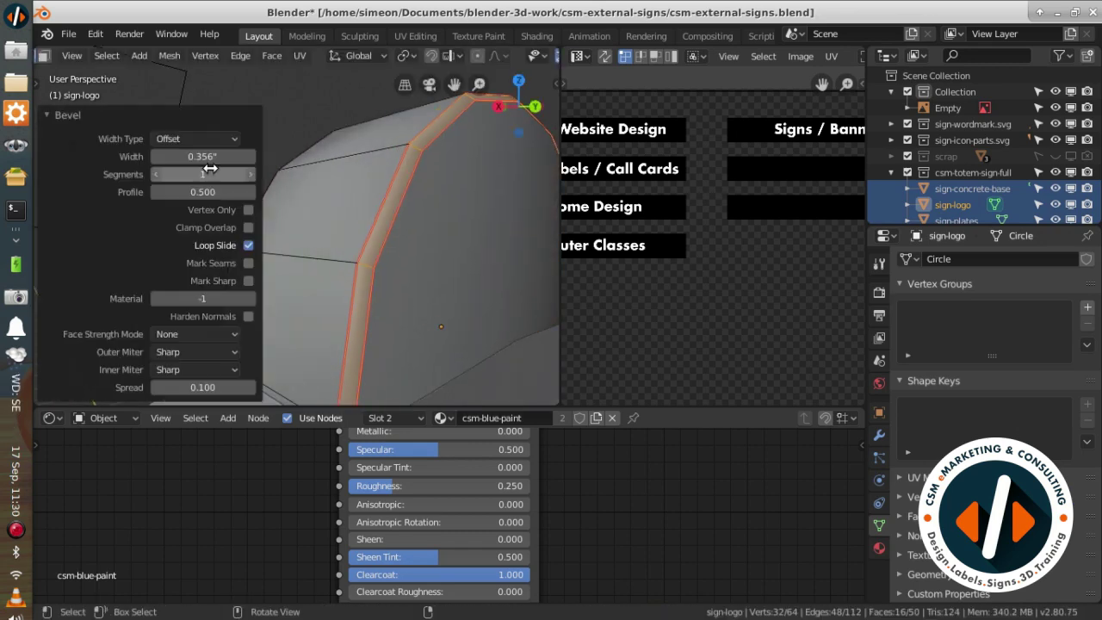
pyautogui.press('Tab')
pyautogui.hotkey('ctrl', '1')
pyautogui.hotkey('ctrl', 's')
pyautogui.moveTo(97, 294); pyautogui.dragTo(296, 246, button='middle')
pyautogui.hotkey('ctrl', 'Tab')
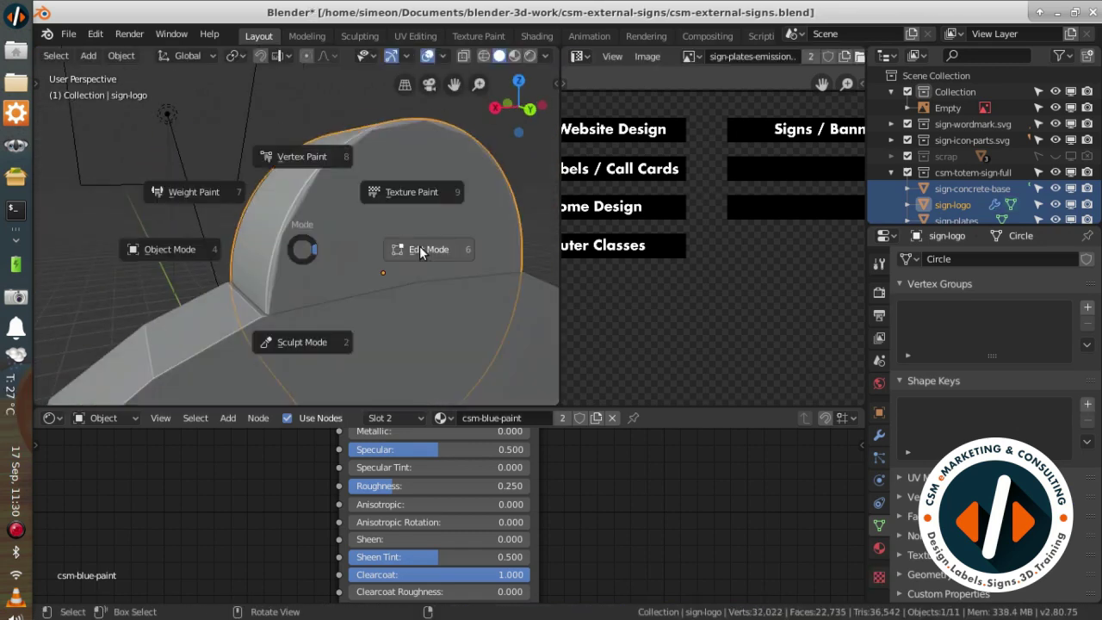
pyautogui.click(419, 245)
pyautogui.moveTo(254, 296)
pyautogui.mouseDown(button='middle')
pyautogui.moveTo(387, 324)
pyautogui.moveTo(354, 287)
pyautogui.mouseUp(button='middle')
# Step: Save a copy as csm-external-signs-B.blend and edit the totem body's mesh
pyautogui.hotkey('ctrl', 'shift', 's')
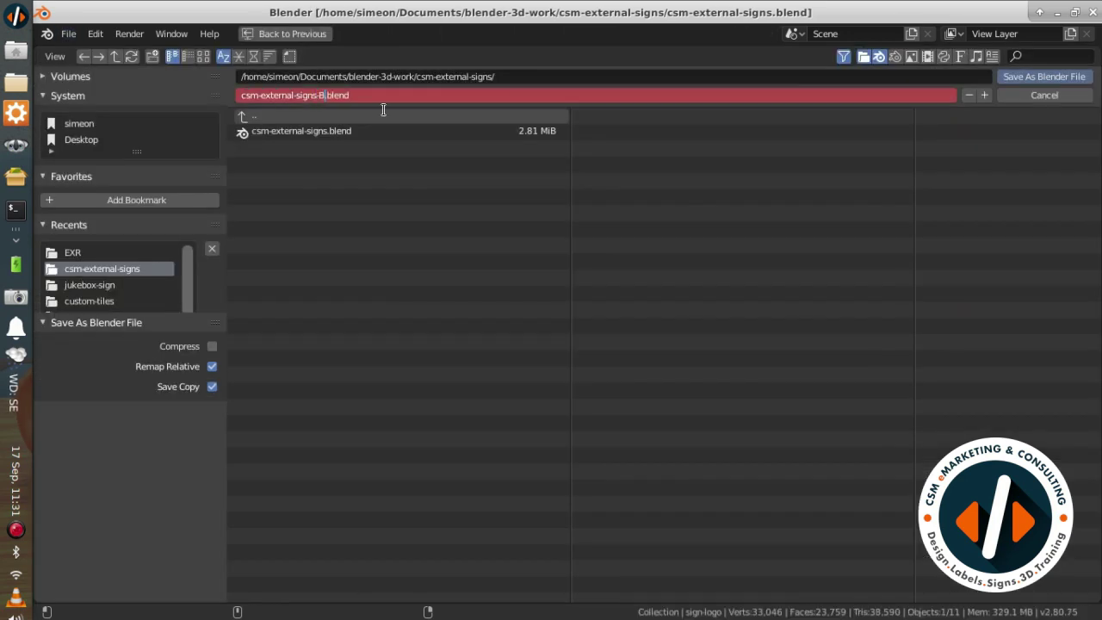
pyautogui.press('Return')
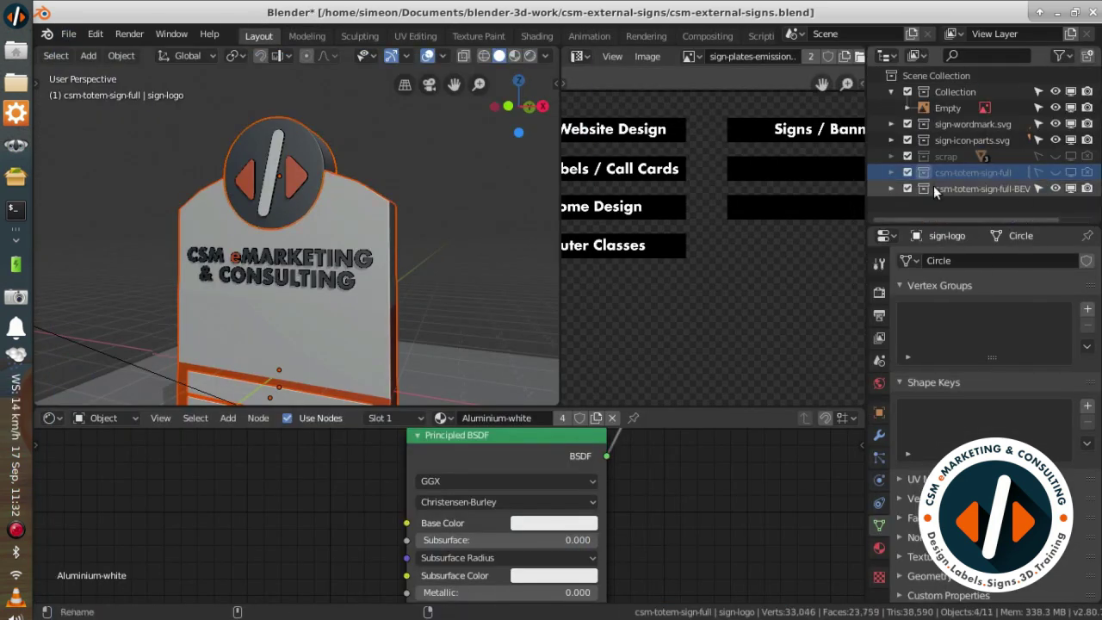
pyautogui.moveTo(284, 276); pyautogui.dragTo(351, 258, button='middle')
pyautogui.click(352, 258)
pyautogui.press('Tab')
pyautogui.hotkey('ctrl', 'Tab')
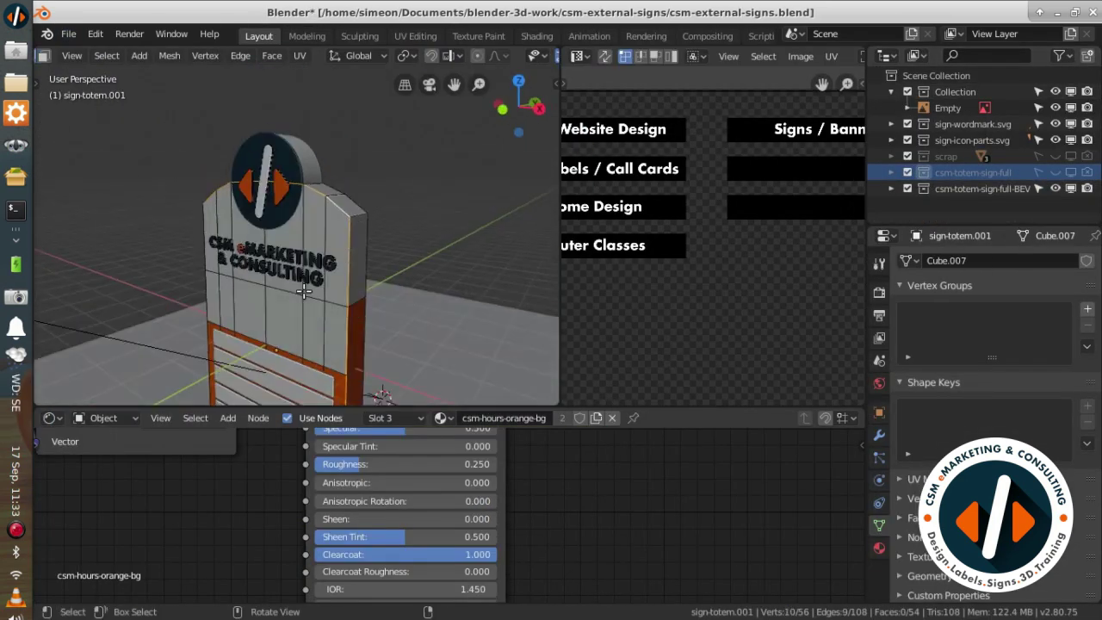
# Step: Box-select the totem's edges from the right side in X-ray, adding an edge near the base
pyautogui.press('KP_3')
pyautogui.hotkey('alt', 'z')
pyautogui.press('b')
pyautogui.moveTo(300, 381); pyautogui.dragTo(301, 381)
pyautogui.moveTo(300, 381); pyautogui.dragTo(405, 208, button='middle')
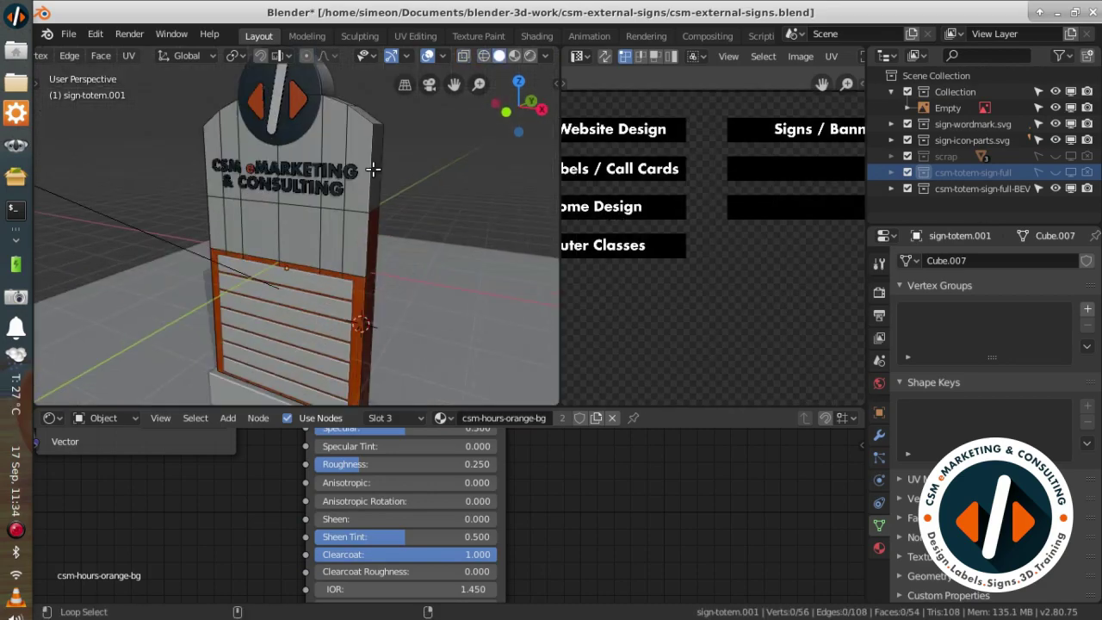
pyautogui.moveTo(481, 208); pyautogui.dragTo(200, 306, button='middle')
pyautogui.keyDown('alt'); pyautogui.keyDown('shift'); pyautogui.click(199, 307); pyautogui.keyUp('shift'); pyautogui.keyUp('alt')
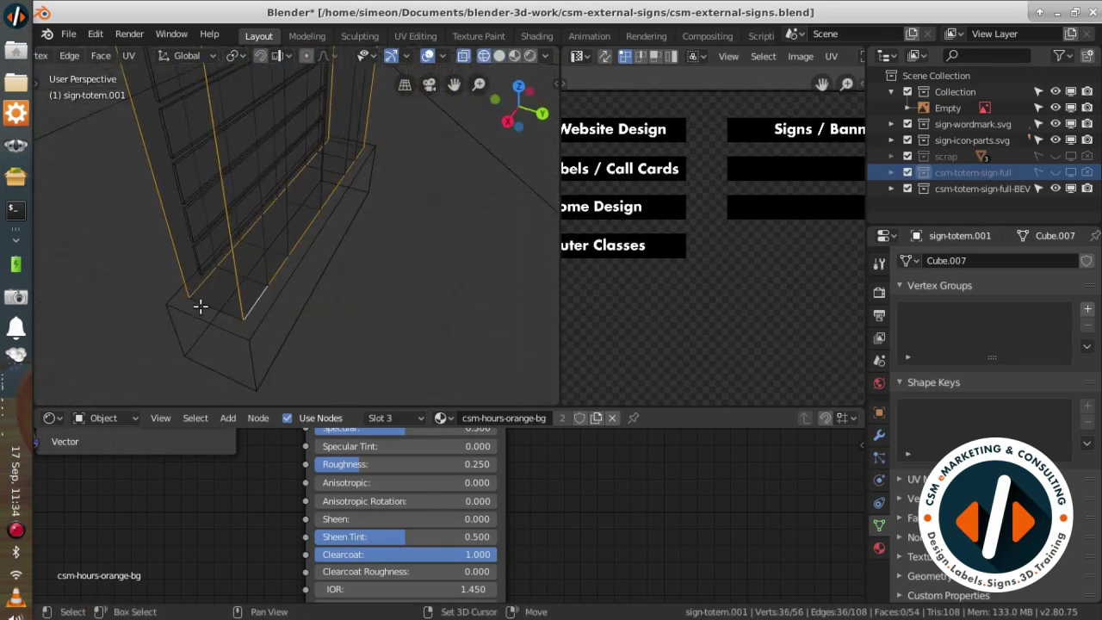
pyautogui.moveTo(385, 285)
pyautogui.mouseDown(button='middle')
pyautogui.moveTo(293, 141)
pyautogui.moveTo(293, 230)
pyautogui.mouseUp(button='middle')
# Step: Bevel the selected totem edges, adjust the bevel width, and save
pyautogui.hotkey('alt', 'z')
pyautogui.hotkey('ctrl', 'b')
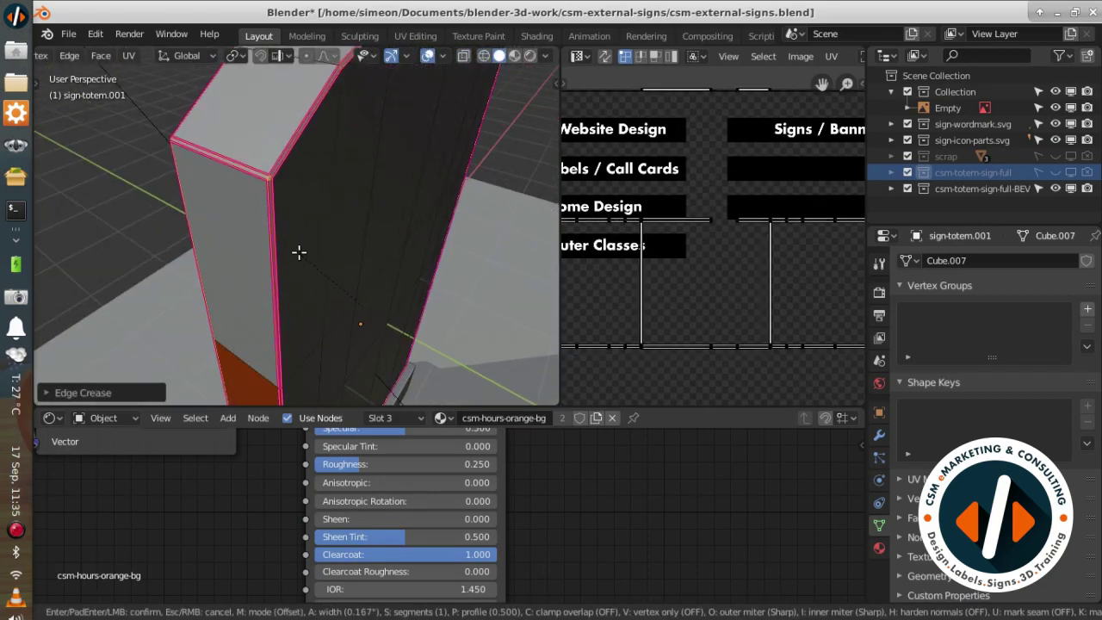
pyautogui.click(298, 248)
pyautogui.click(68, 388)
pyautogui.press('Tab')
pyautogui.scroll(-5, 365, 259)
pyautogui.hotkey('ctrl', 's')
# Step: Smooth the totem body with subdivision and check the logo copy's modifiers
pyautogui.moveTo(367, 175); pyautogui.dragTo(383, 270, button='middle')
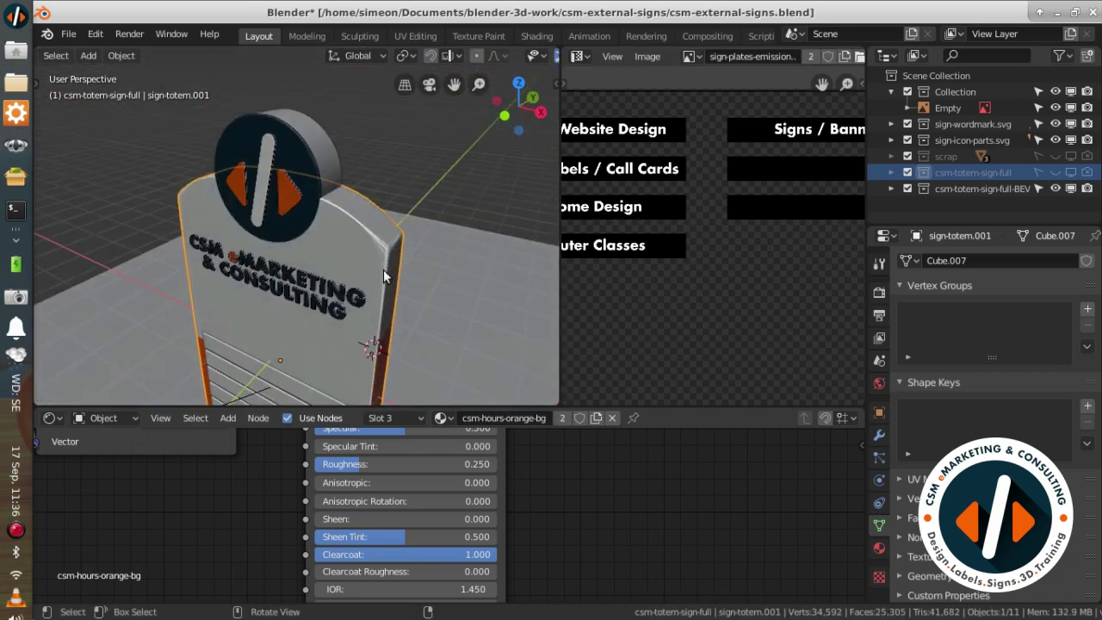
pyautogui.scroll(3, 421, 274)
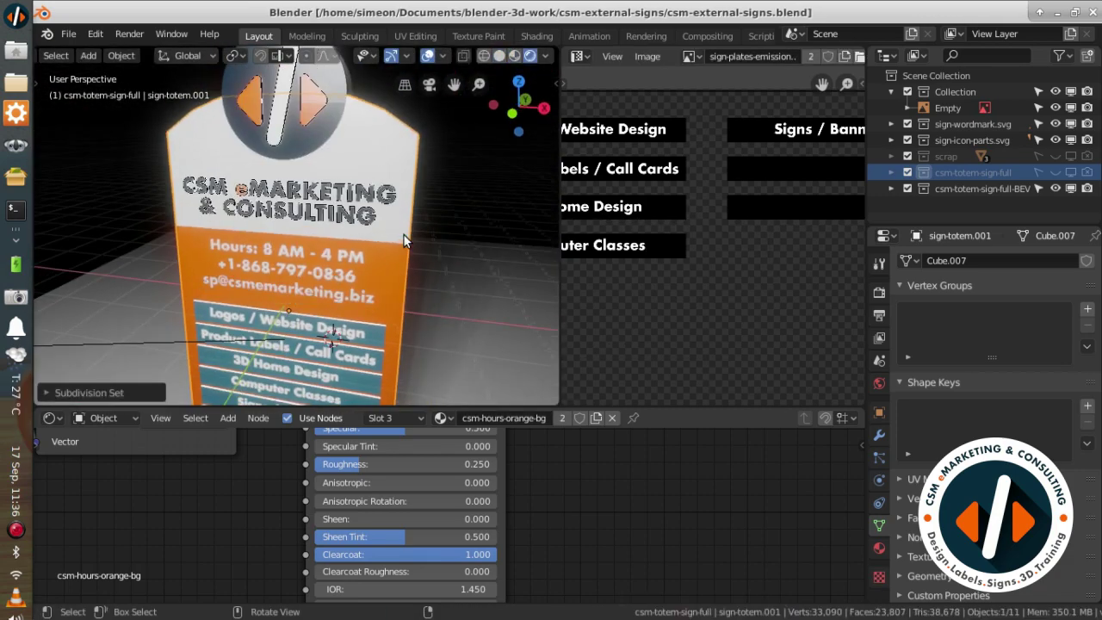
pyautogui.press('z')
pyautogui.click(879, 435)
pyautogui.click(423, 236)
pyautogui.click(233, 87)
pyautogui.moveTo(310, 258); pyautogui.dragTo(256, 288, button='middle')
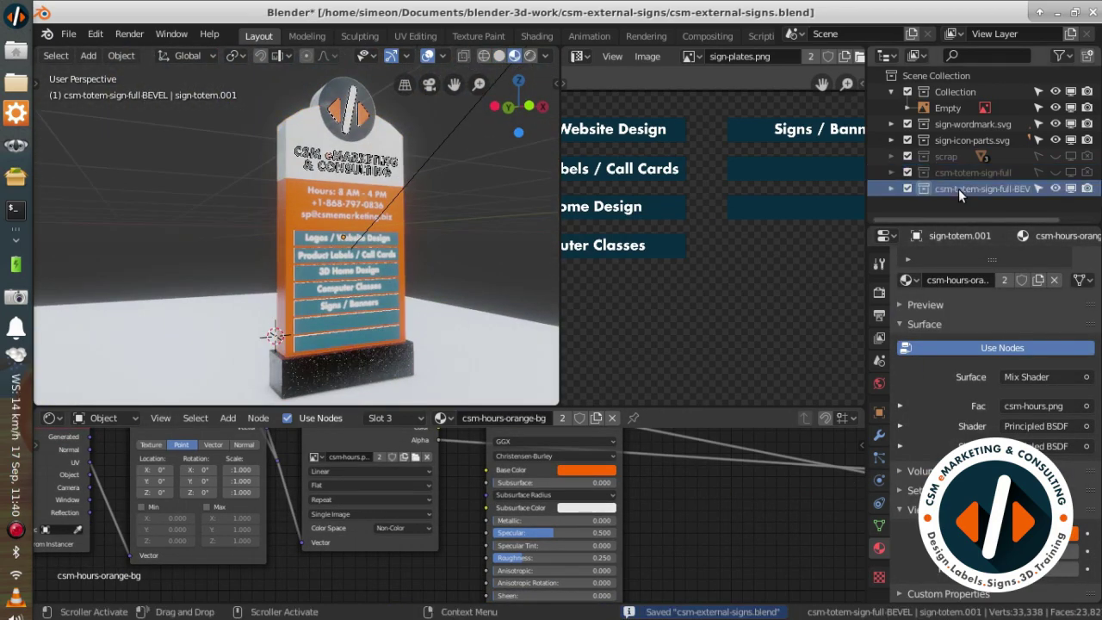
# Step: Move the plane into the lights collection
pyautogui.click(421, 236)
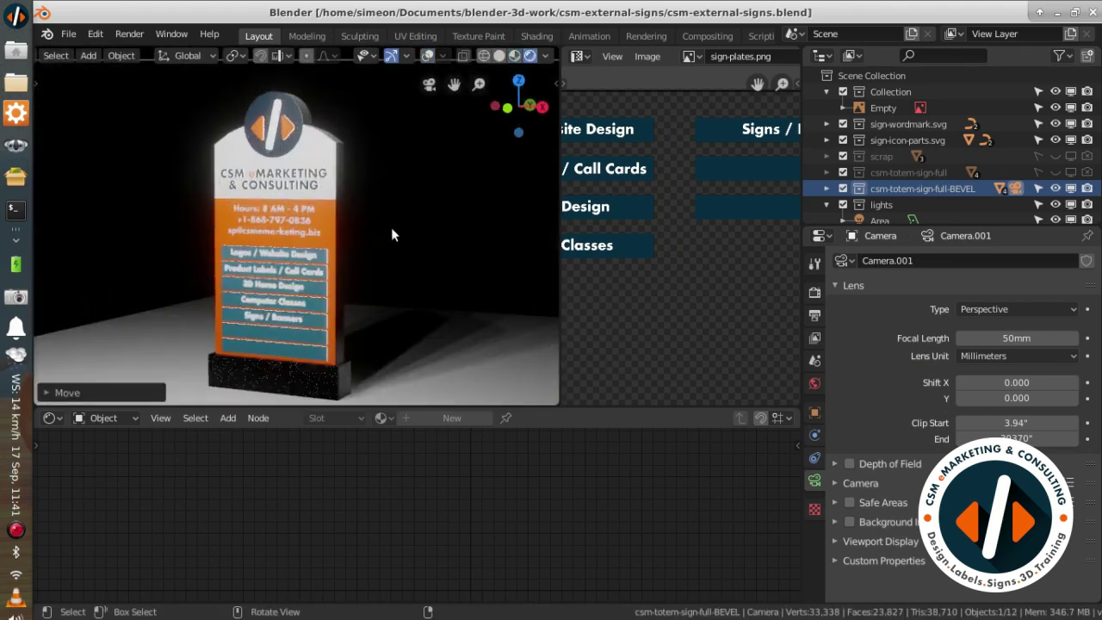
pyautogui.press('m')
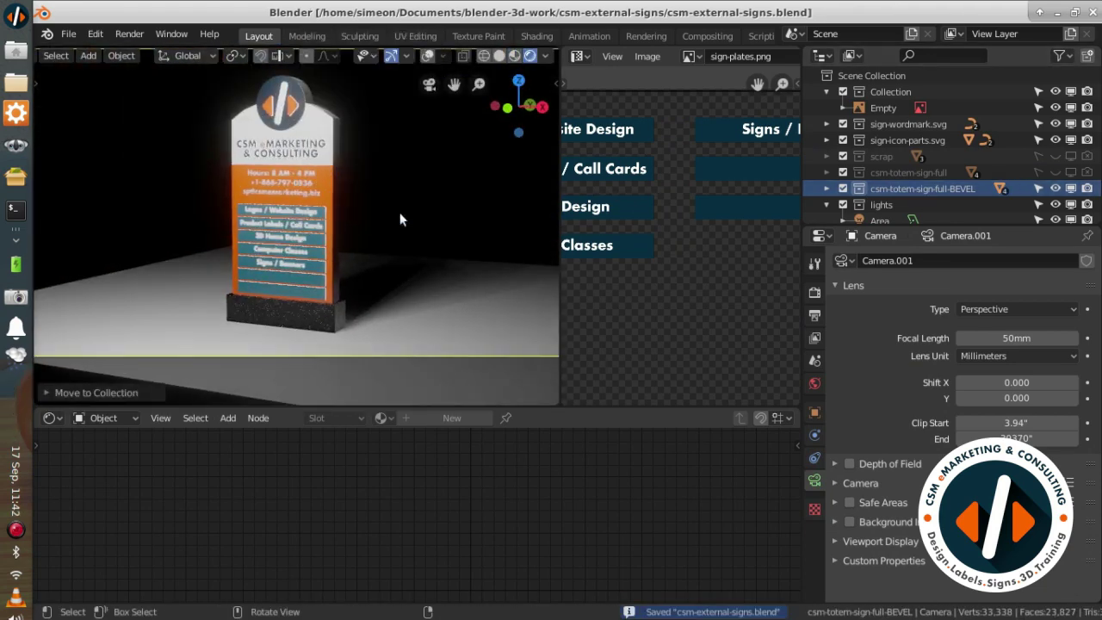
pyautogui.hotkey('shift', 'a')
pyautogui.click(353, 246)
# Step: Save the signs file and browse to open csm-classroom-v3.blend
pyautogui.hotkey('alt', 'Tab')
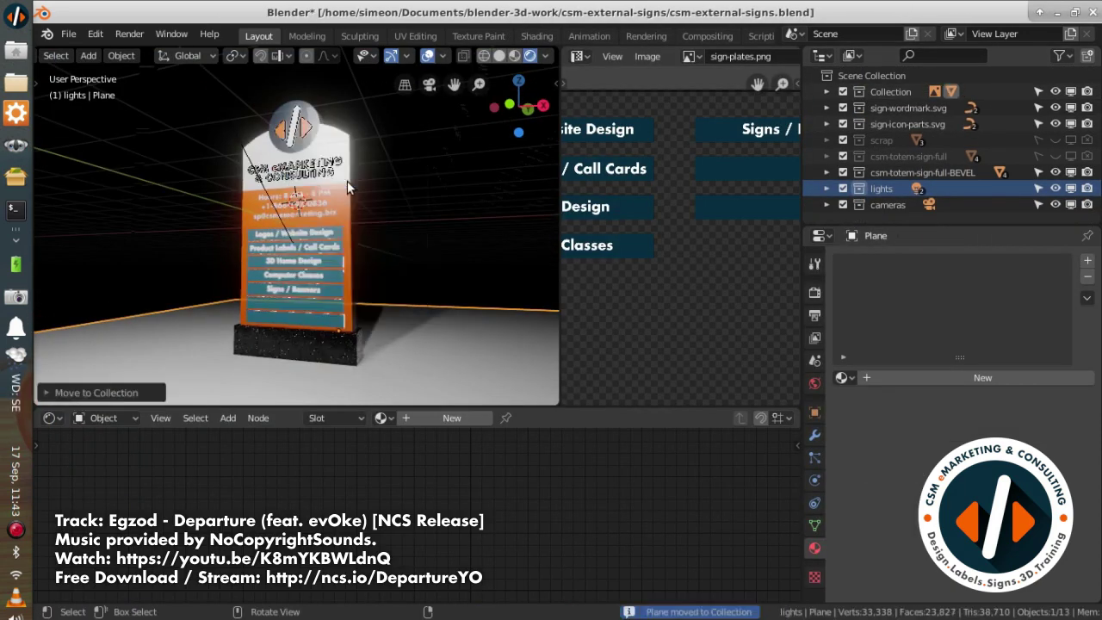
pyautogui.hotkey('ctrl', 's')
pyautogui.hotkey('ctrl', 'o')
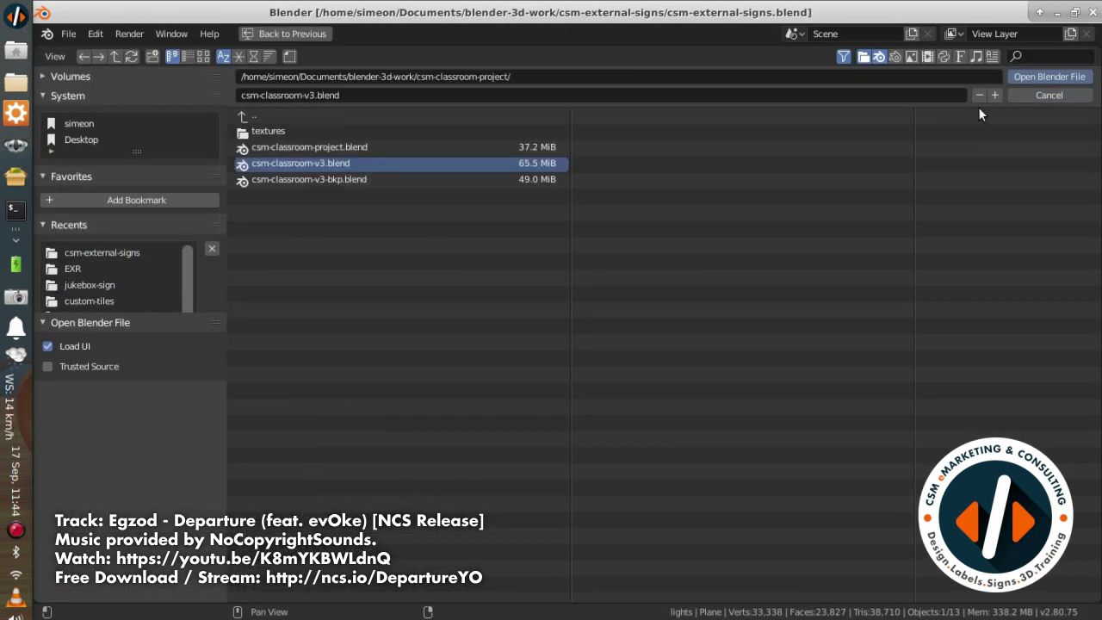
# Step: Open csm-classroom-v3.blend from the csm-classroom-project folder
pyautogui.press('Return')
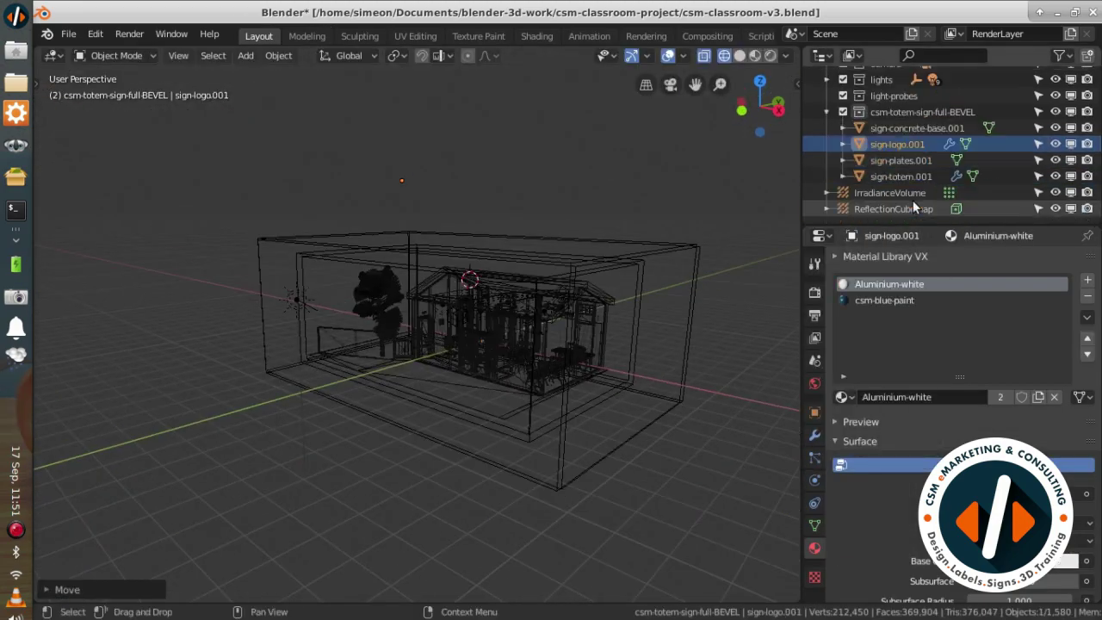
# Step: Append the totem sign collection into the classroom and scale the scene objects
pyautogui.hotkey('shift', 'F1')
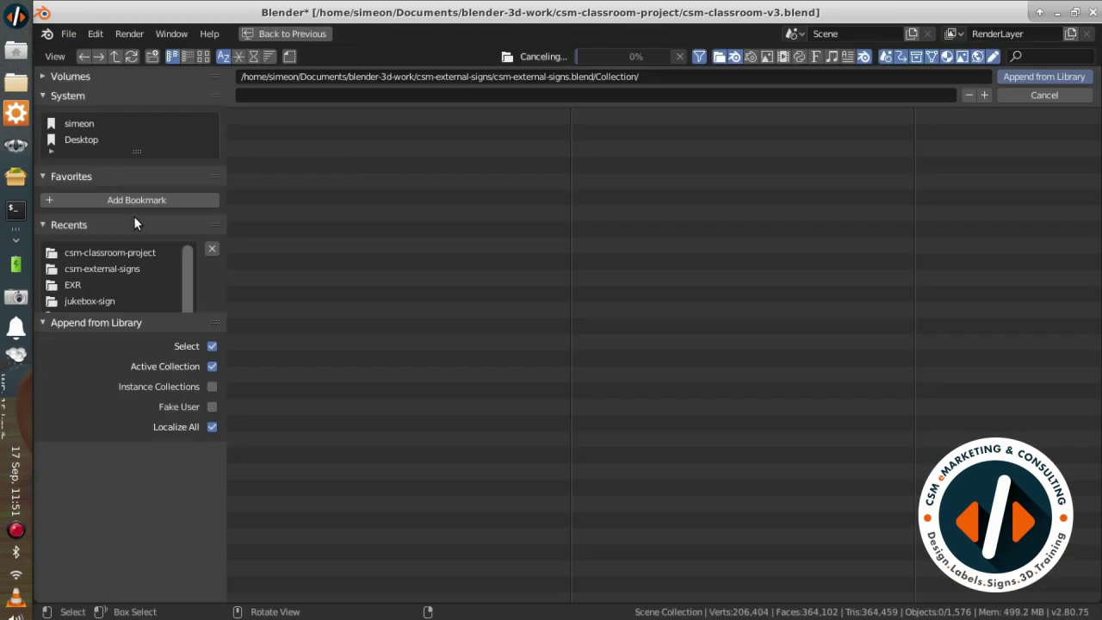
pyautogui.doubleClick(309, 178)
pyautogui.press('s')
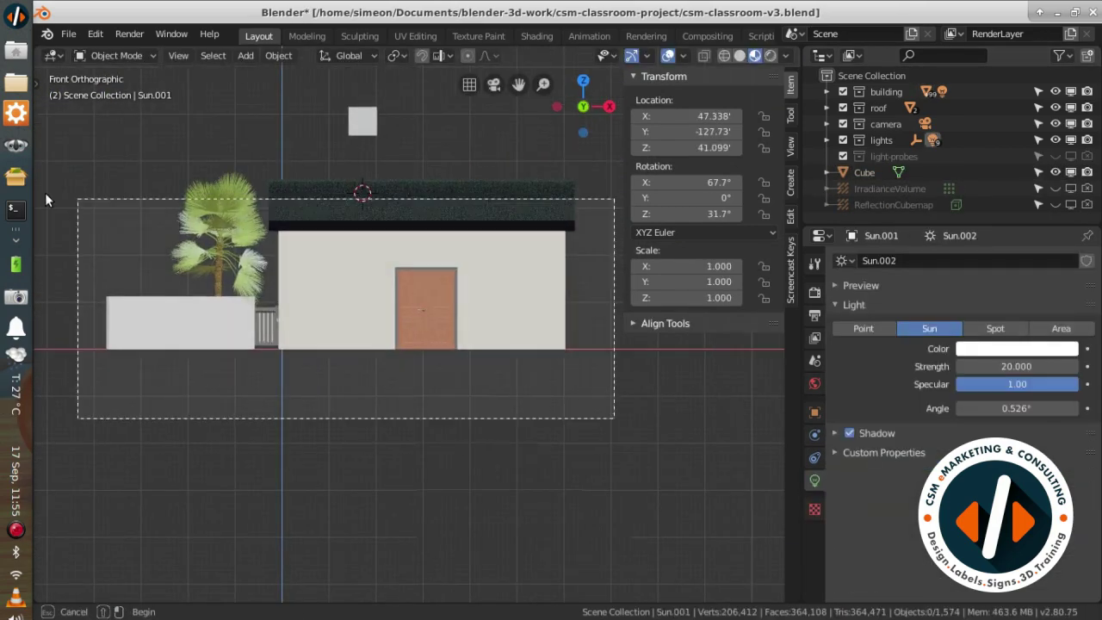
pyautogui.press('a')
pyautogui.press('KP_Decimal')
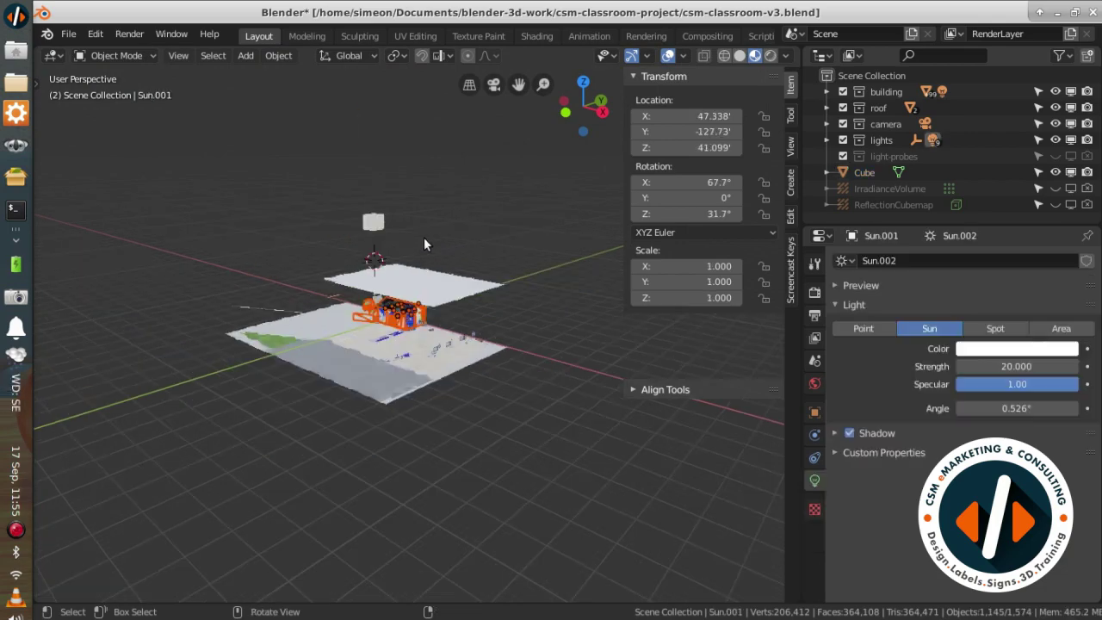
pyautogui.scroll(5, 424, 237)
pyautogui.press('KP_1')
pyautogui.scroll(2, 402, 376)
pyautogui.scroll(-3, 337, 325)
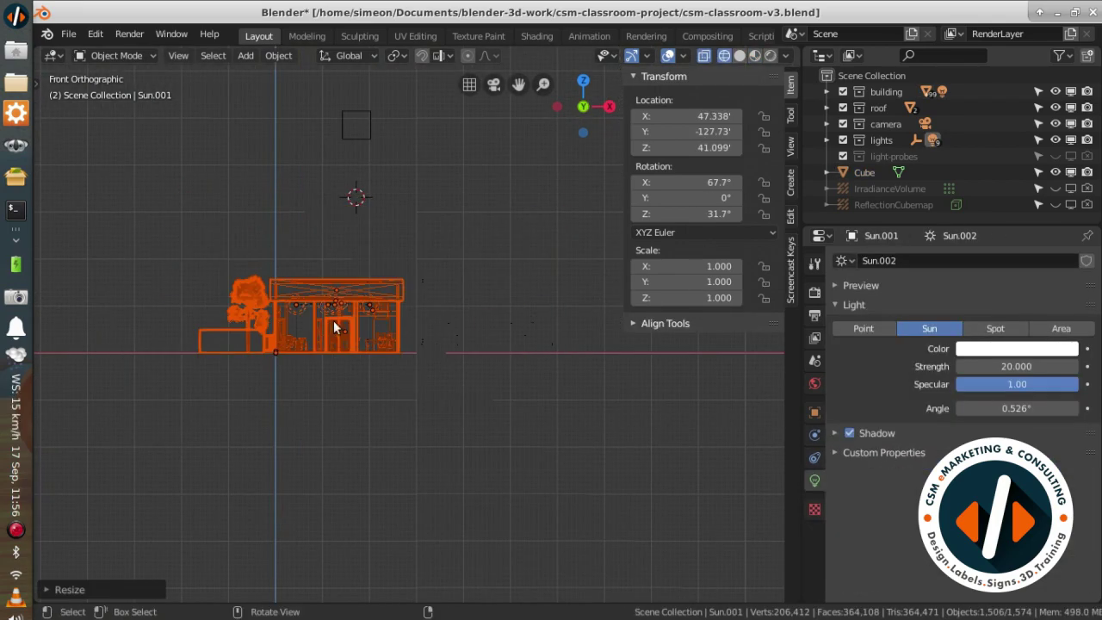
# Step: Move the test cube aside and view the scene from the side with materials
pyautogui.click(357, 192)
pyautogui.press('g')
pyautogui.click(541, 419)
pyautogui.press('KP_3')
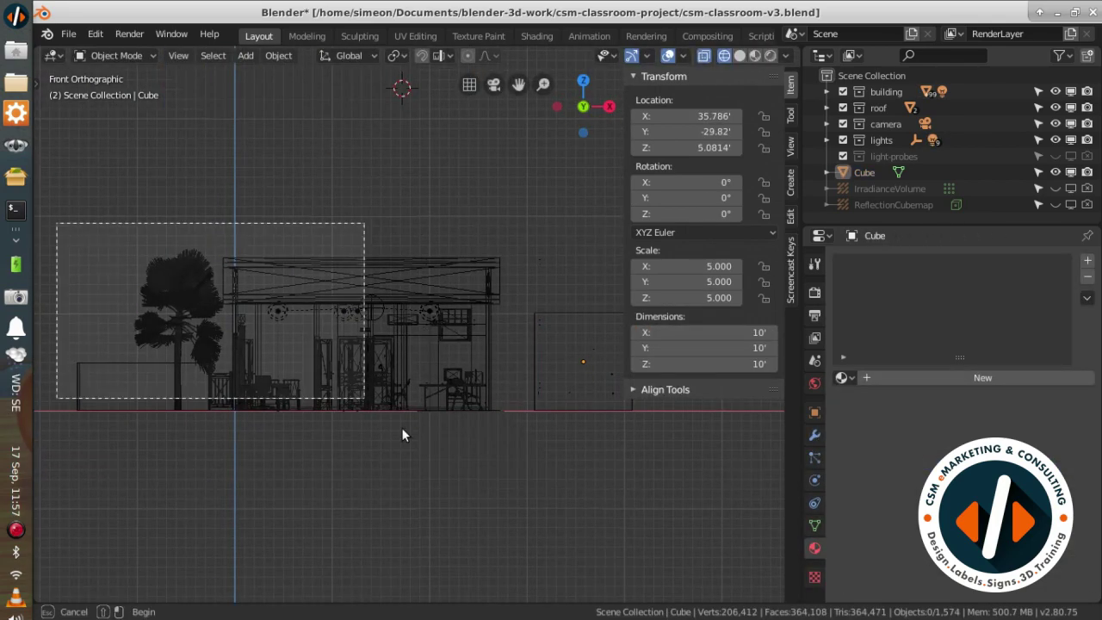
pyautogui.hotkey('shift', 'z')
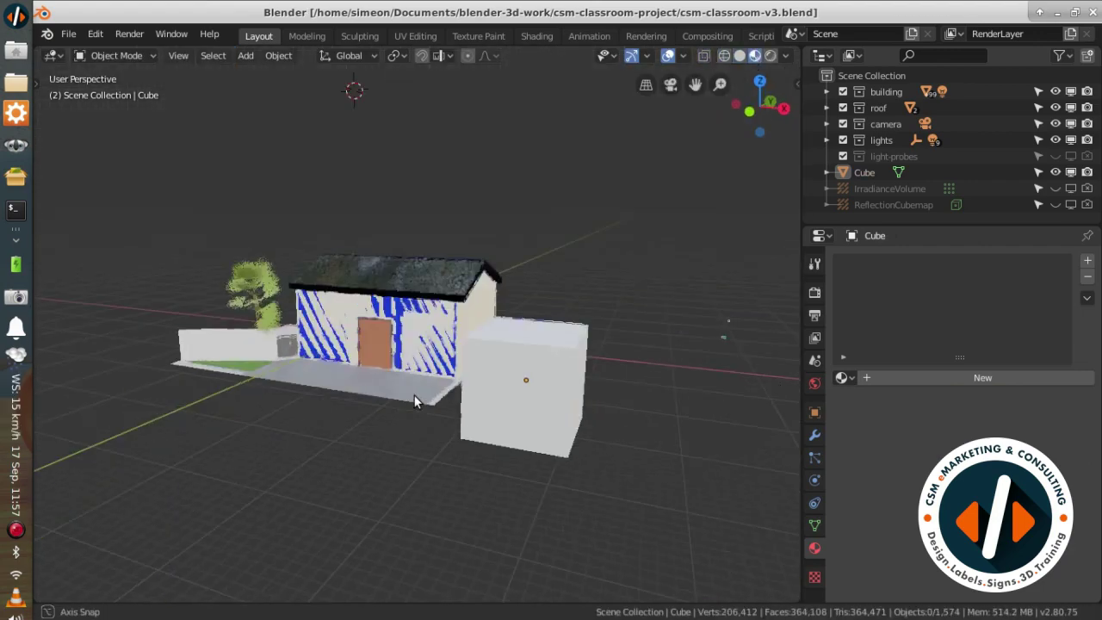
# Step: Append the csm-totem-sign-full-BEVEL collection and inspect the sign beside the building in wireframe
pyautogui.hotkey('shift', 'F1')
pyautogui.doubleClick(310, 390)
pyautogui.press('g')
pyautogui.press('y')
pyautogui.rightClick(325, 388)
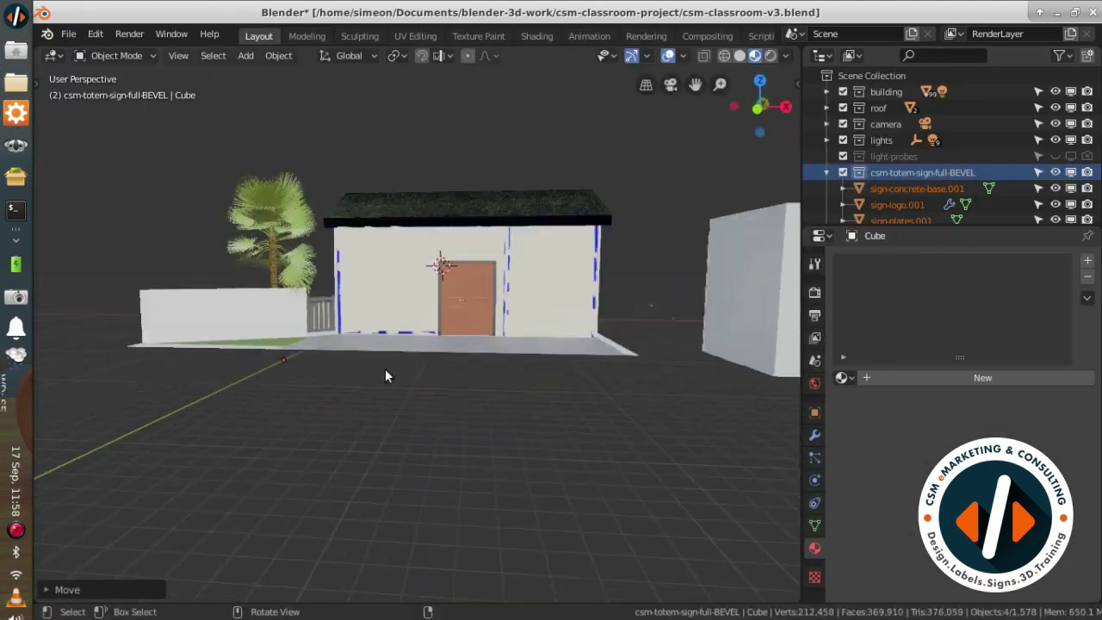
pyautogui.moveTo(385, 368)
pyautogui.mouseDown(button='middle')
pyautogui.moveTo(367, 448)
pyautogui.moveTo(314, 429)
pyautogui.mouseUp(button='middle')
pyautogui.scroll(3, 361, 356)
pyautogui.click(149, 159)
pyautogui.hotkey('shift', 'z')
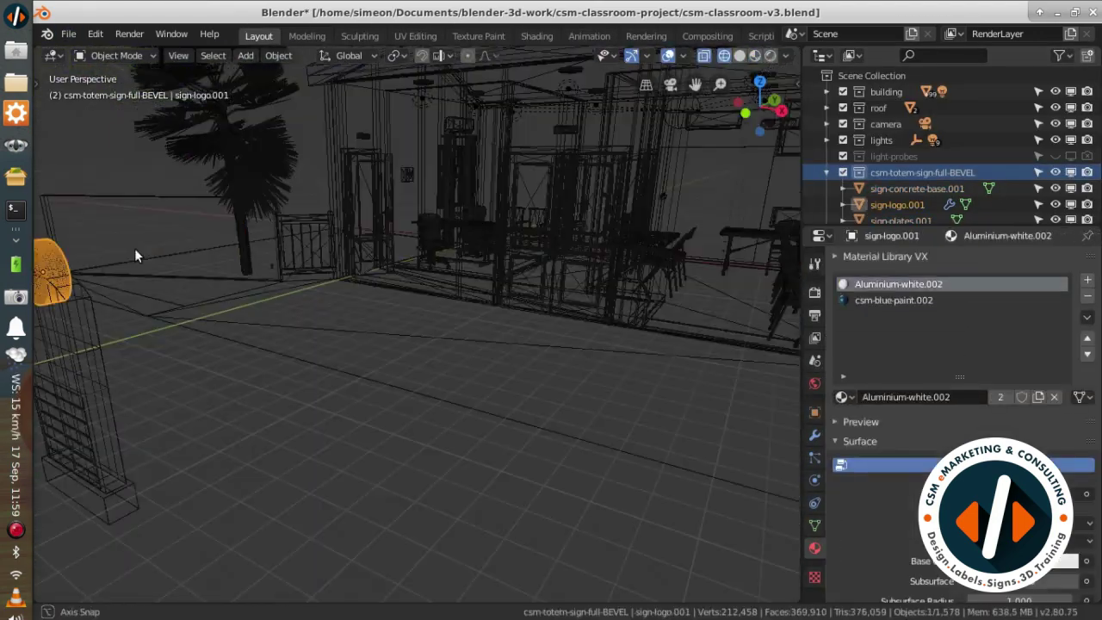
pyautogui.moveTo(136, 254); pyautogui.dragTo(594, 143, button='middle')
pyautogui.click(724, 55)
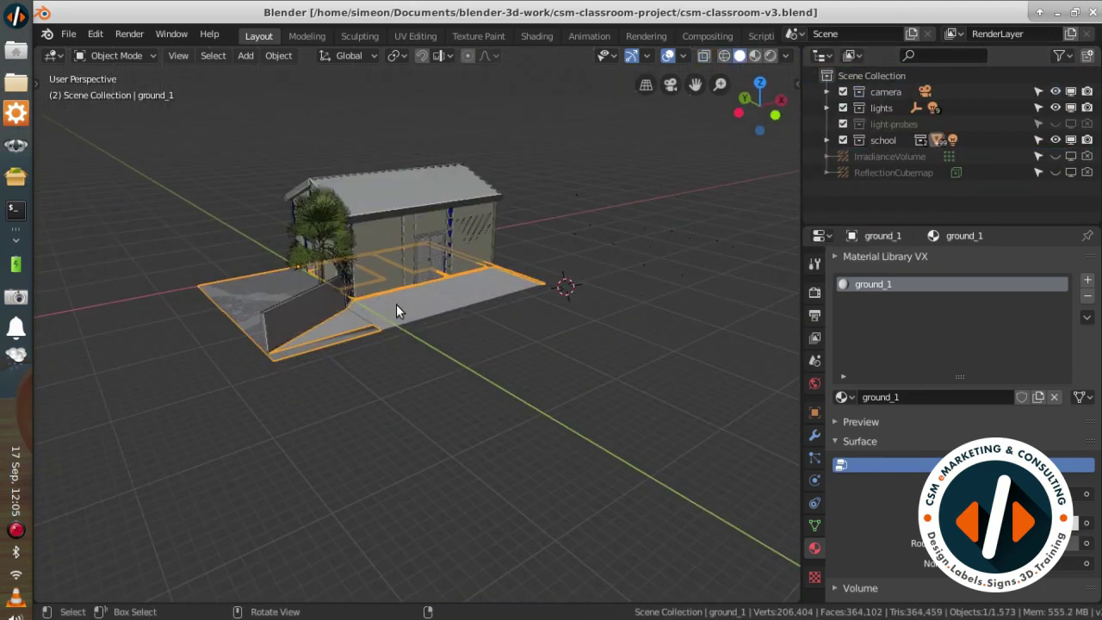
# Step: Append the school collection from csm-classroom-v3.blend and scale it down
pyautogui.click(104, 213)
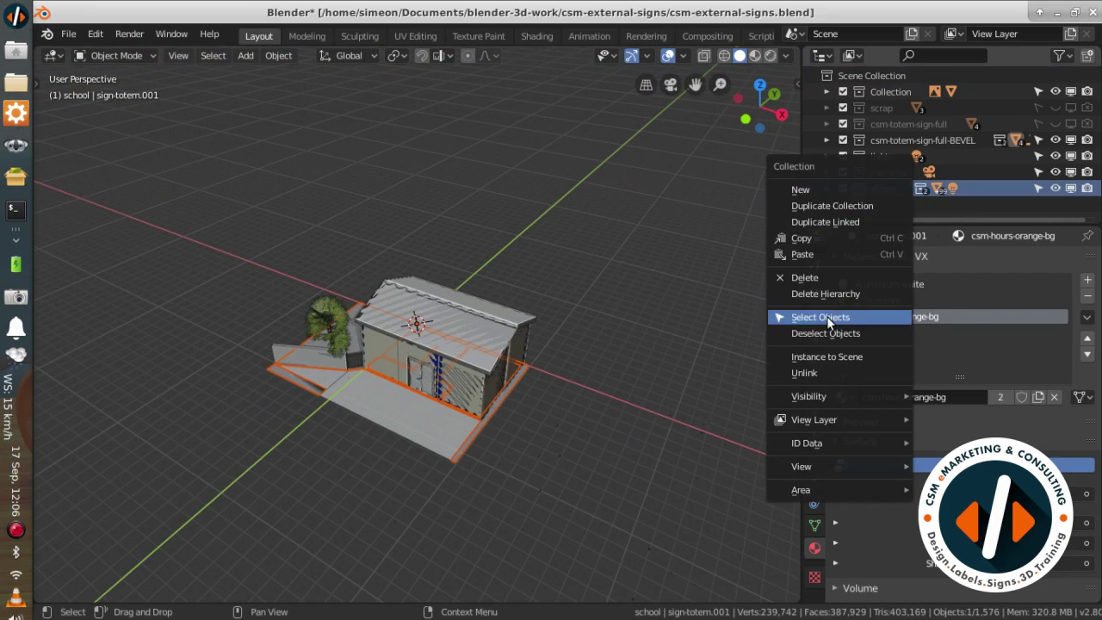
pyautogui.click(820, 317)
pyautogui.press('s')
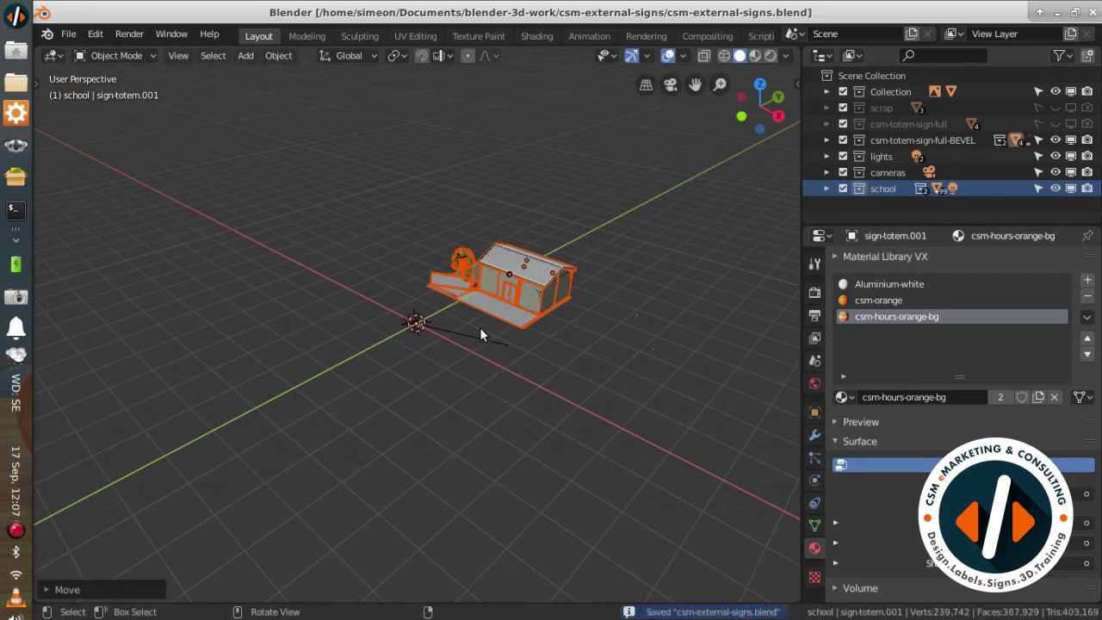
pyautogui.click(450, 325)
pyautogui.press('KP_1')
pyautogui.press('KP_Decimal')
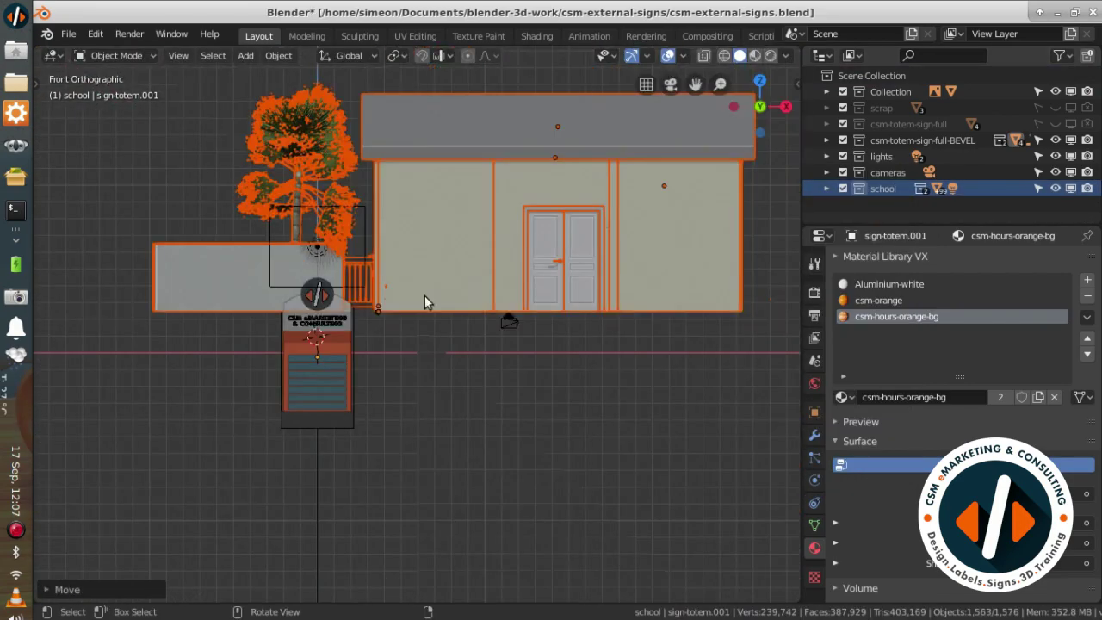
# Step: Shift the school along the Y axis and check its placement from above
pyautogui.press('g')
pyautogui.press('y')
pyautogui.press('Escape')
pyautogui.press('KP_7')
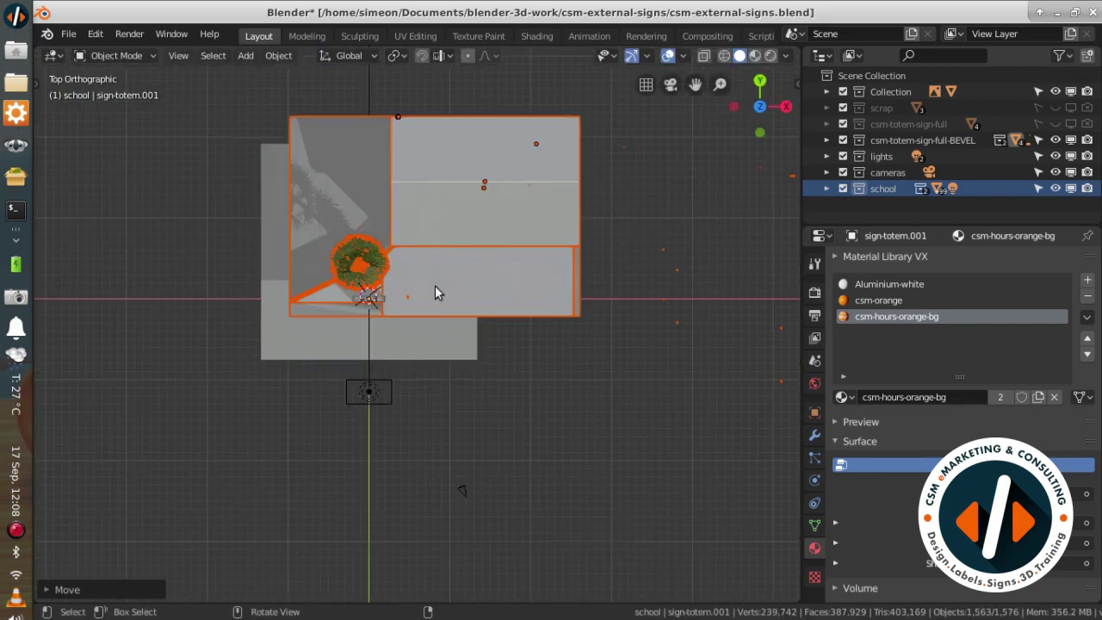
pyautogui.moveTo(526, 334); pyautogui.dragTo(474, 334, button='middle')
pyautogui.press('KP_1')
# Step: Move the totem sign to stand beside the school wall and tree
pyautogui.press('g')
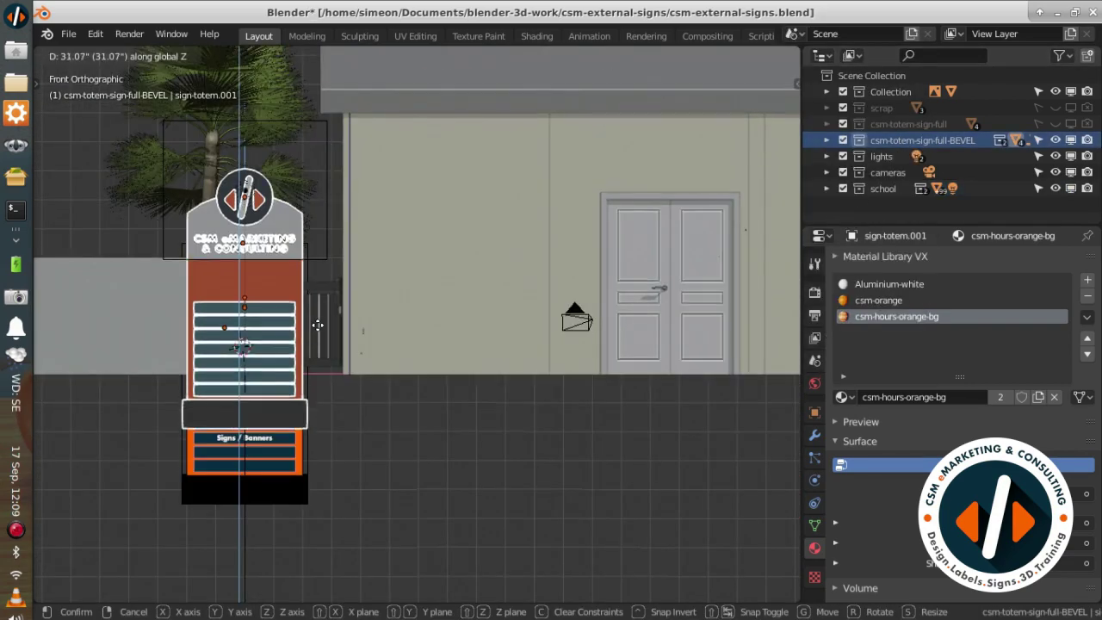
pyautogui.click(334, 330)
pyautogui.press('KP_7')
pyautogui.moveTo(521, 125); pyautogui.dragTo(456, 384, button='middle')
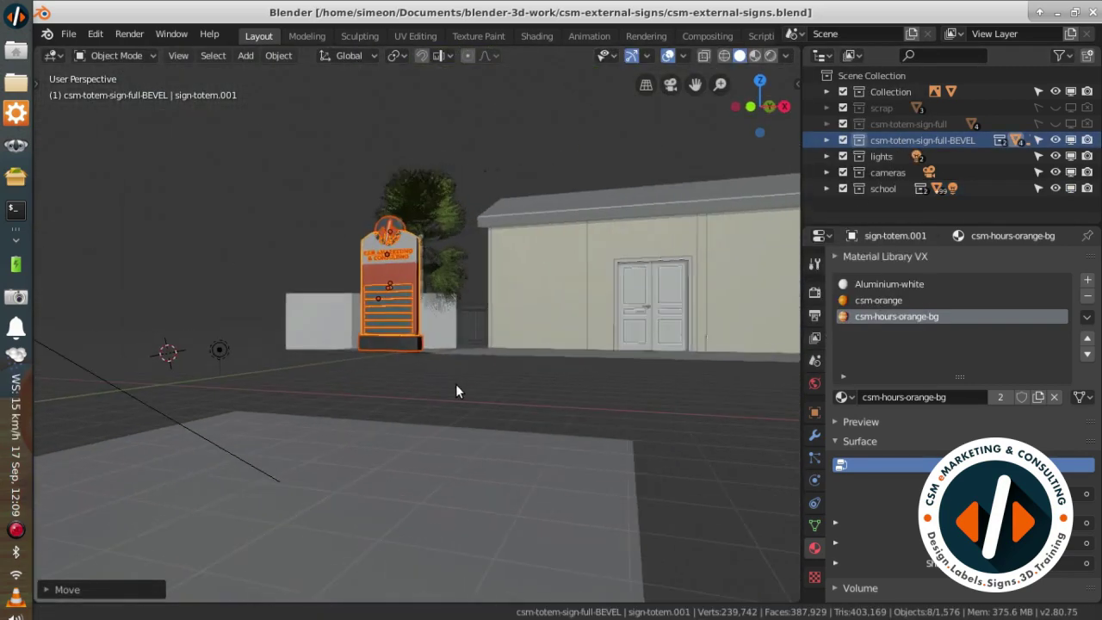
pyautogui.hotkey('alt', 'Tab')
pyautogui.scroll(-5, 622, 158)
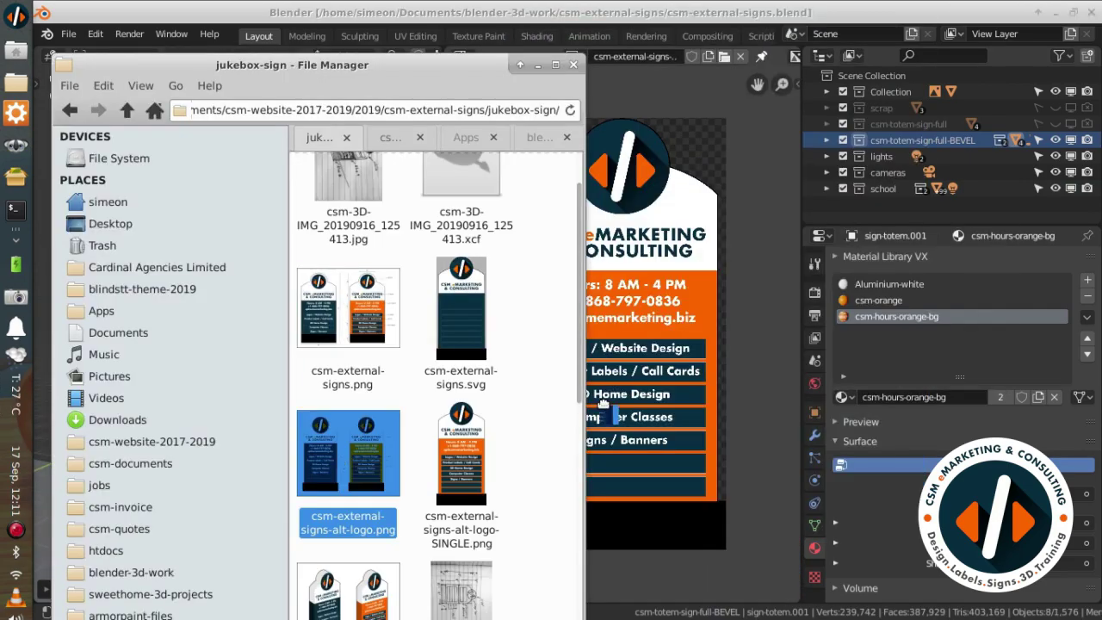
# Step: Add a reference cube beside the school and switch to wireframe
pyautogui.press('KP_1')
pyautogui.hotkey('shift', 'a')
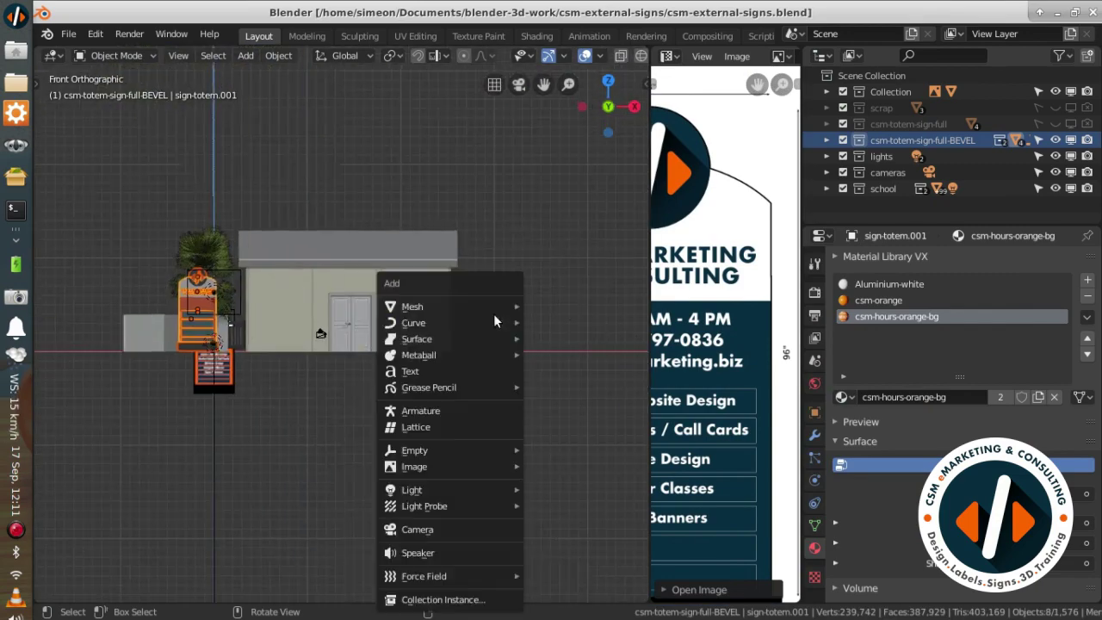
pyautogui.click(493, 314)
pyautogui.press('g')
pyautogui.click(477, 427)
pyautogui.hotkey('shift', 'z')
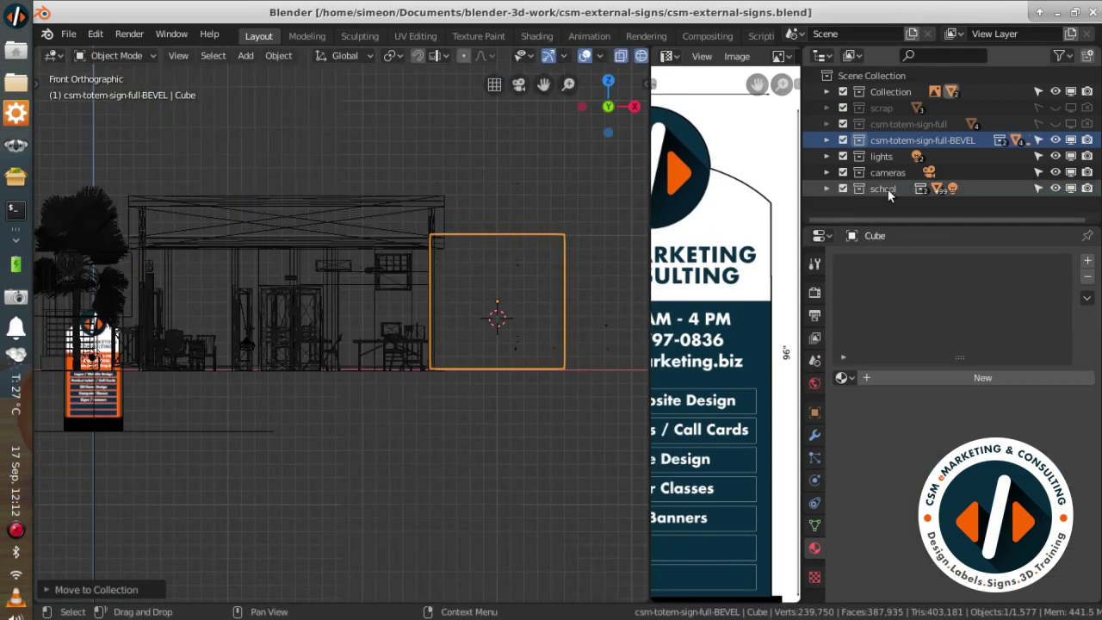
# Step: Rescale the school collection to suit the totem sign and save
pyautogui.click(888, 188)
pyautogui.press('s')
pyautogui.click(396, 301)
pyautogui.moveTo(397, 302); pyautogui.dragTo(286, 418, button='middle')
pyautogui.hotkey('shift', 'z')
pyautogui.hotkey('ctrl', 's')
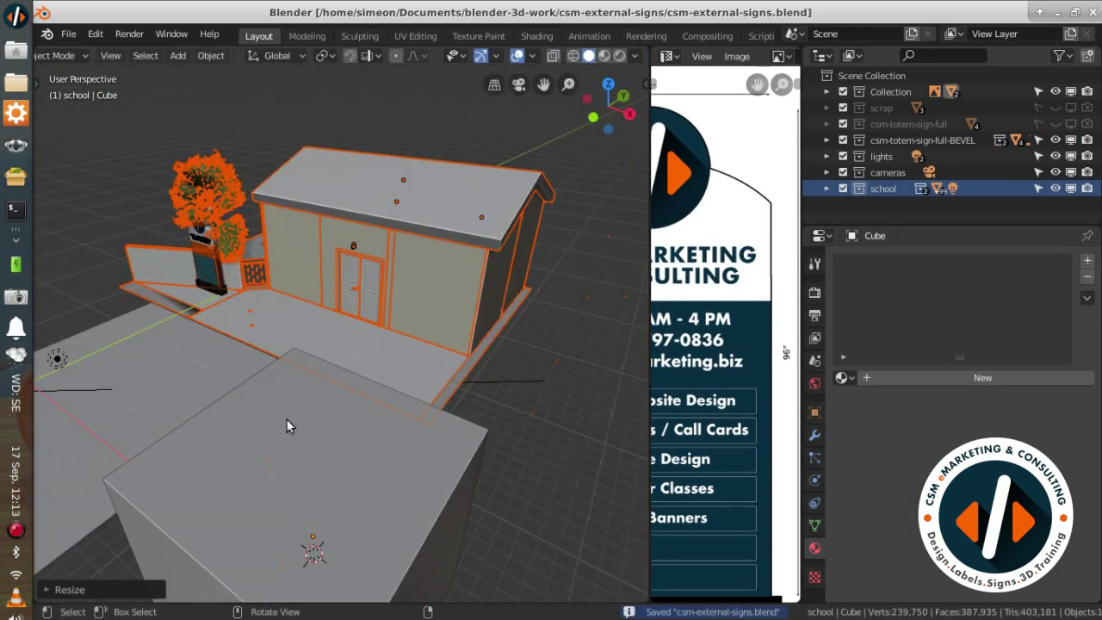
# Step: Make the totem sign collection active, check the top and camera views, and save again
pyautogui.click(922, 139)
pyautogui.press('KP_7')
pyautogui.hotkey('shift', 'z')
pyautogui.hotkey('shift', 'z')
pyautogui.moveTo(259, 352)
pyautogui.mouseDown(button='middle')
pyautogui.moveTo(360, 364)
pyautogui.moveTo(511, 300)
pyautogui.moveTo(429, 365)
pyautogui.moveTo(301, 382)
pyautogui.moveTo(451, 344)
pyautogui.moveTo(314, 351)
pyautogui.mouseUp(button='middle')
pyautogui.hotkey('ctrl', 's')
pyautogui.press('KP_0')
pyautogui.hotkey('ctrl', 's')
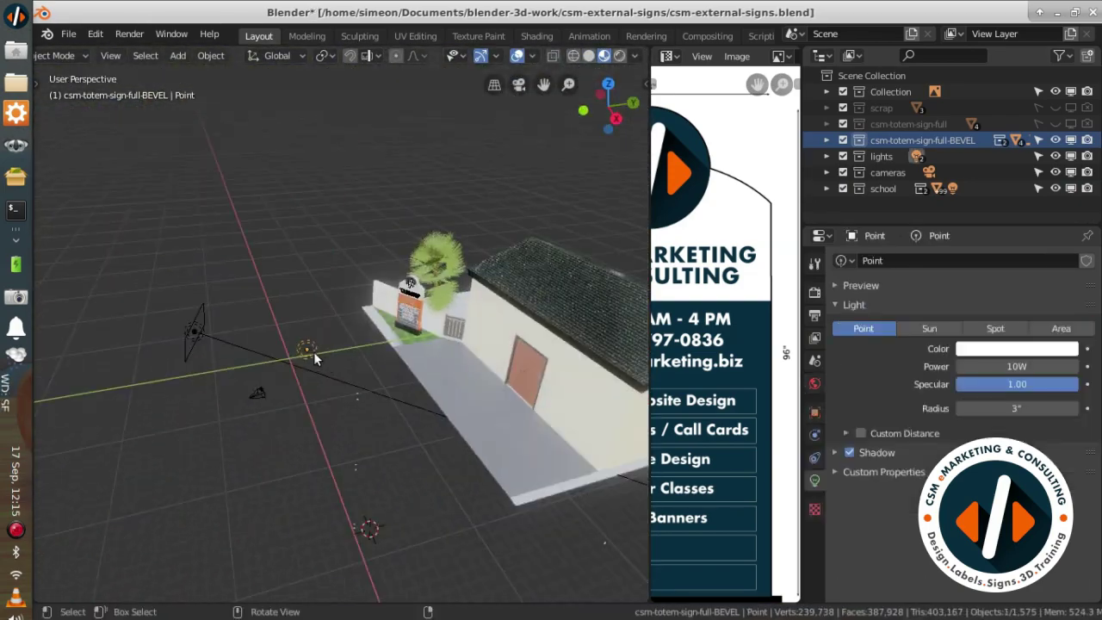
# Step: Move the area light above and in front of the totem sign
pyautogui.press('KP_3')
pyautogui.press('g')
pyautogui.press('KP_7')
pyautogui.click(624, 147)
pyautogui.press('KP_0')
# Step: Preview the lit sign in Rendered shading from the side and head-on
pyautogui.click(620, 55)
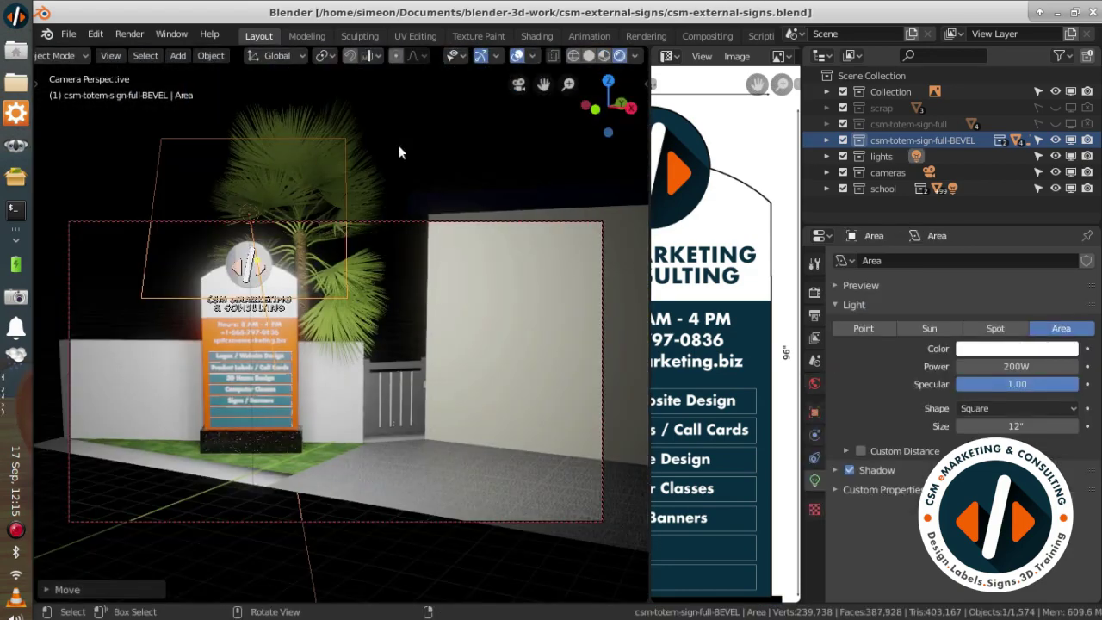
pyautogui.click(517, 55)
pyautogui.click(517, 57)
pyautogui.press('KP_3')
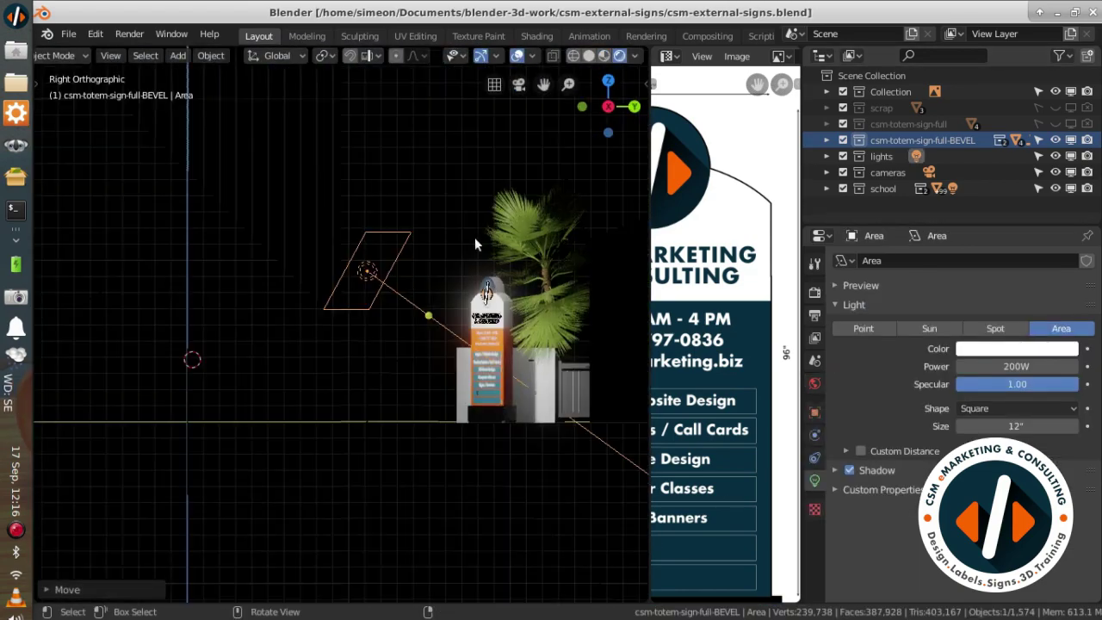
pyautogui.moveTo(378, 268); pyautogui.dragTo(372, 399, button='middle')
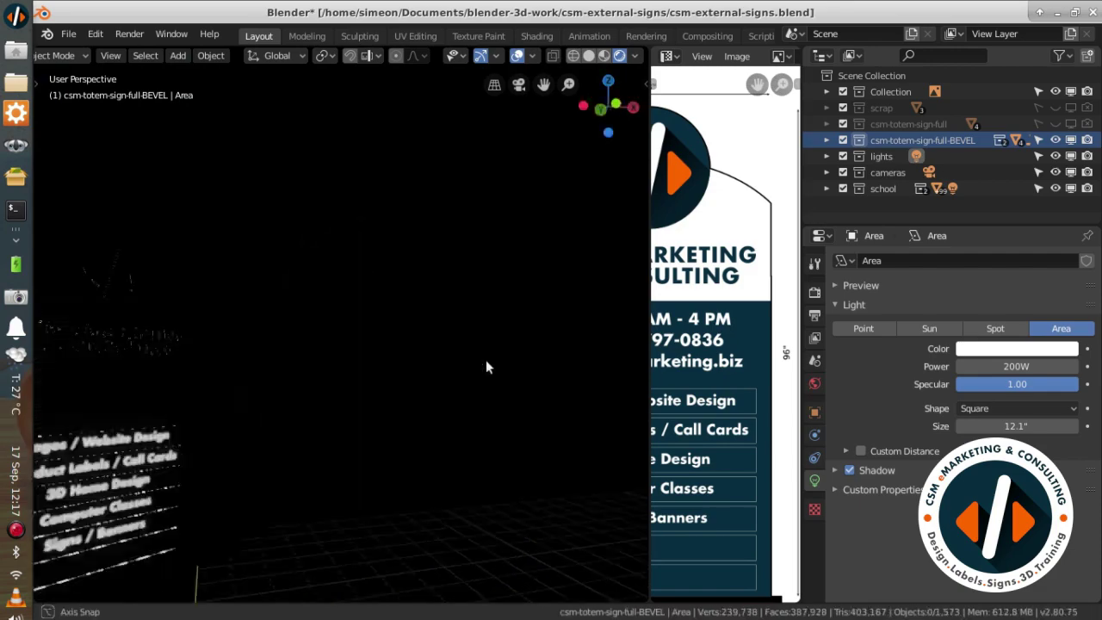
pyautogui.moveTo(486, 367)
pyautogui.mouseDown(button='middle')
pyautogui.moveTo(419, 405)
pyautogui.moveTo(302, 293)
pyautogui.mouseUp(button='middle')
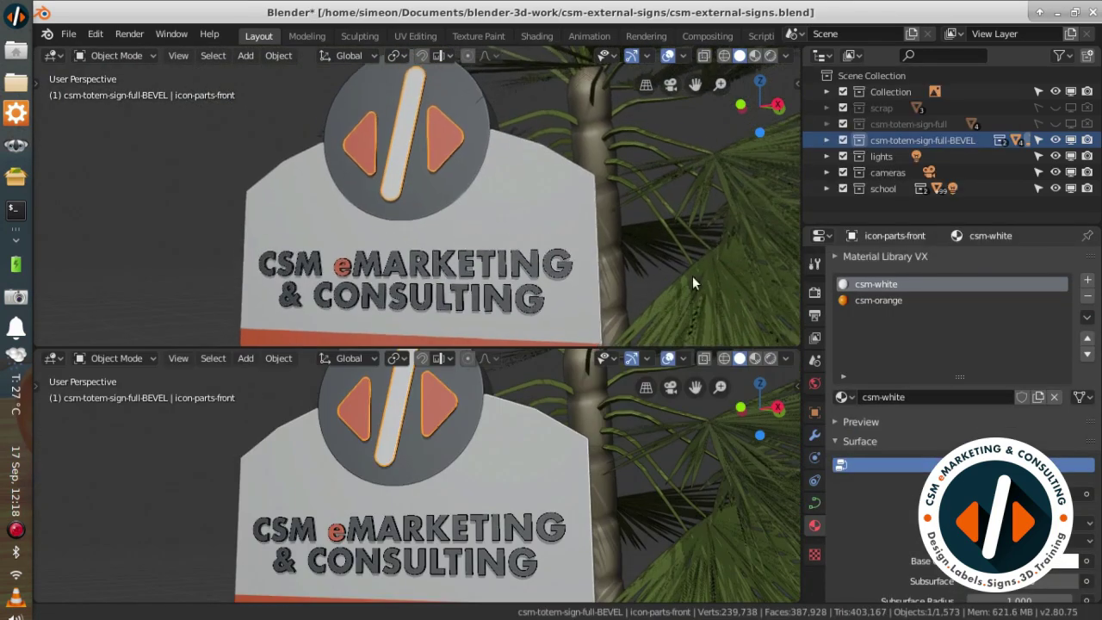
# Step: Review the sign material nodes and save csm-external-signs.blend
pyautogui.click(172, 479)
pyautogui.scroll(-3, 532, 472)
pyautogui.scroll(4, 532, 472)
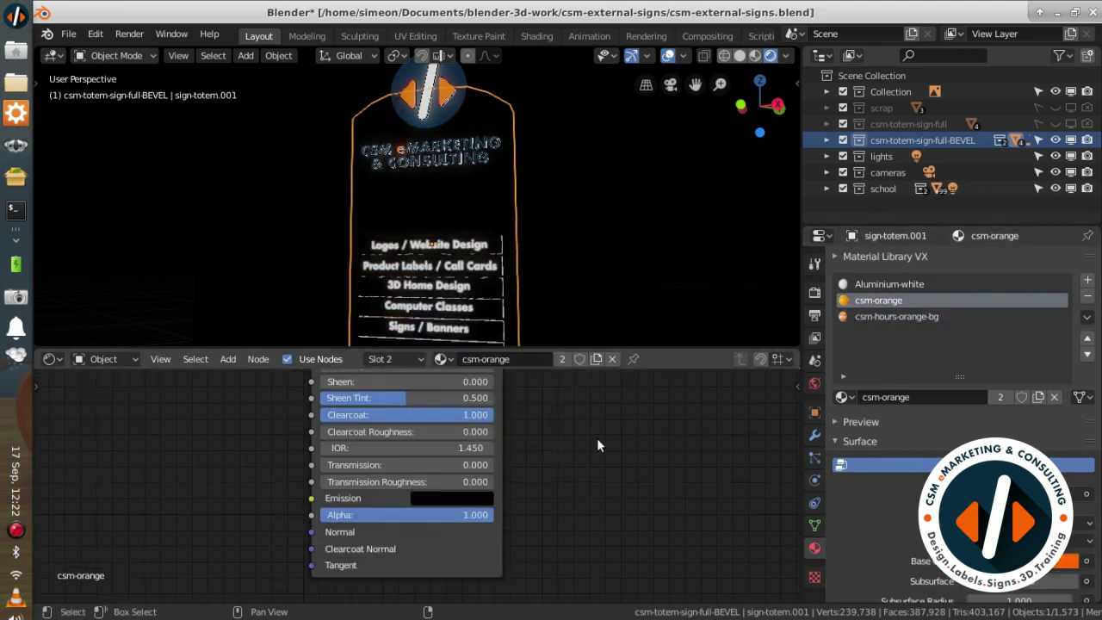
pyautogui.scroll(-2, 463, 508)
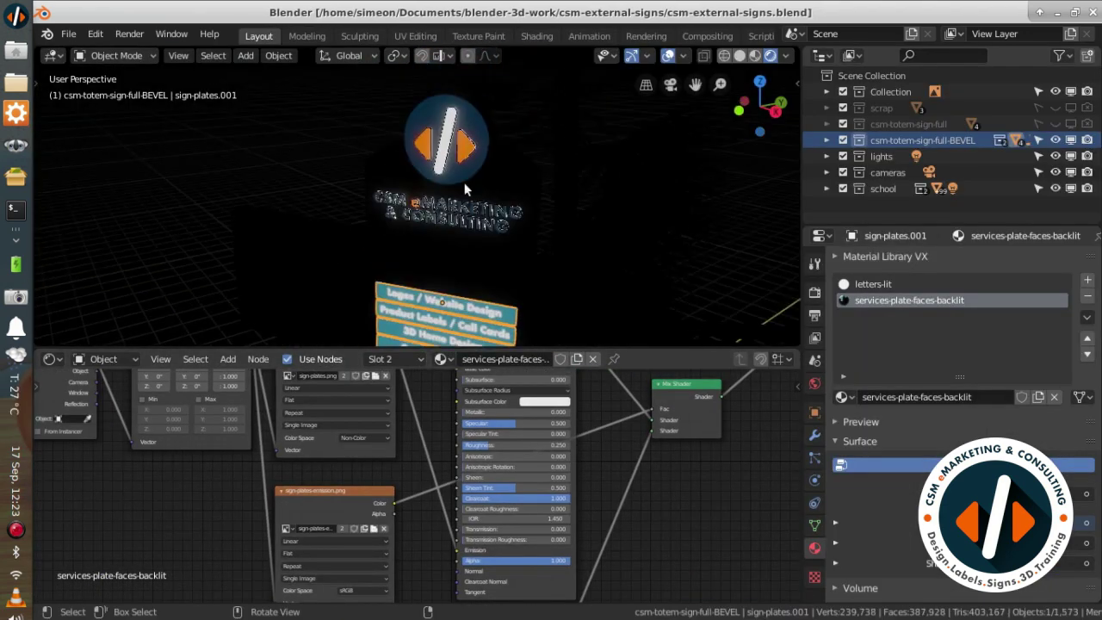
pyautogui.moveTo(431, 163); pyautogui.dragTo(543, 220, button='middle')
pyautogui.hotkey('ctrl', 's')
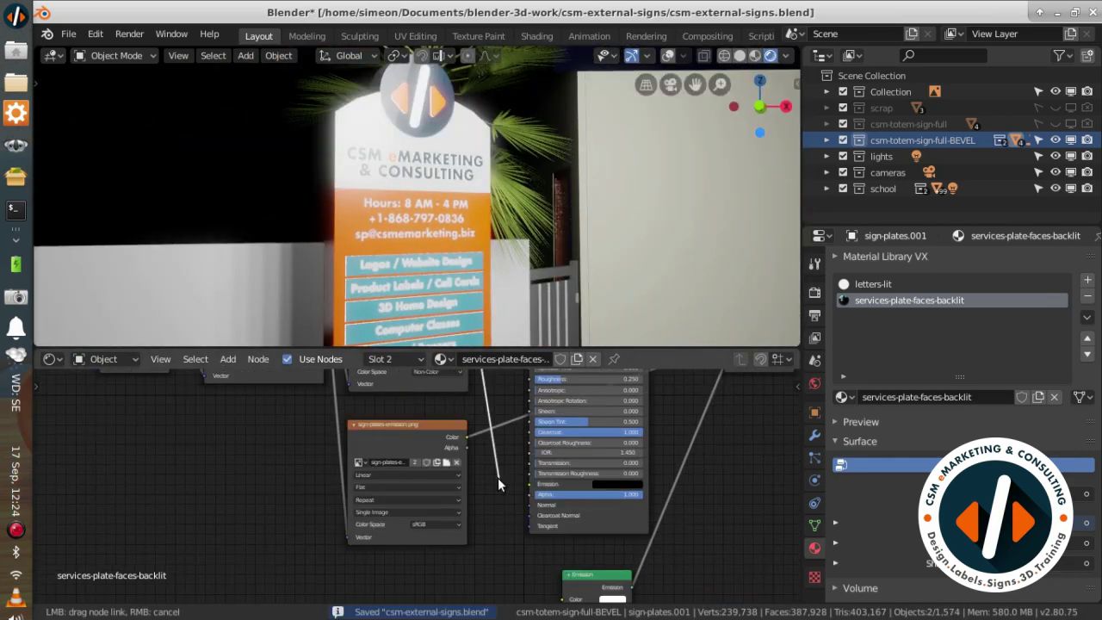
# Step: Put the totem body into Edit Mode in front view and start a loop cut
pyautogui.click(529, 182)
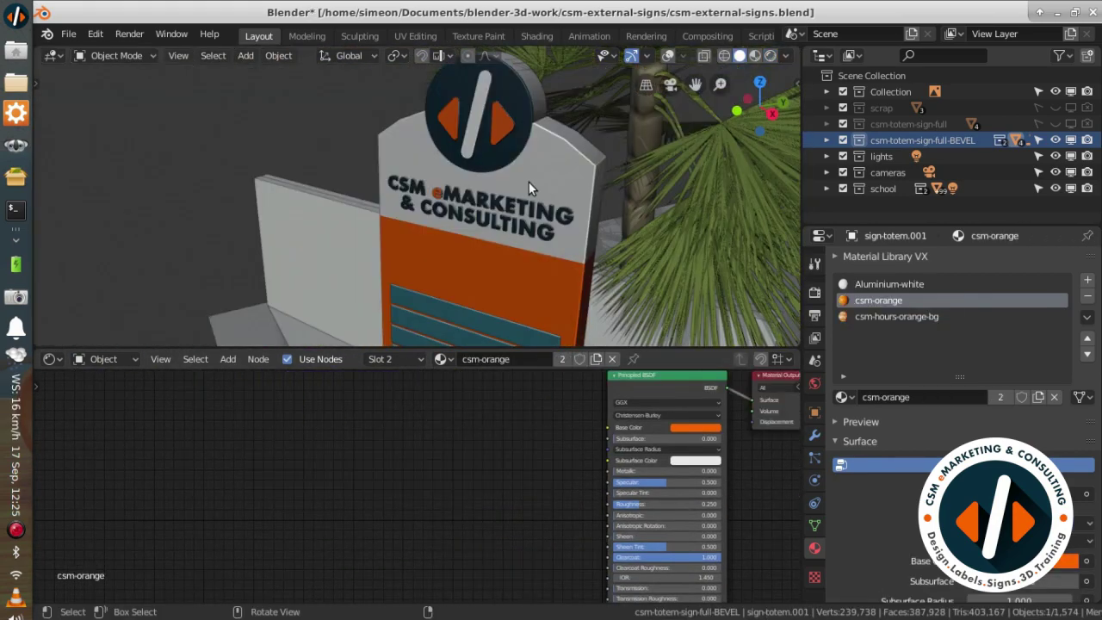
pyautogui.press('Tab')
pyautogui.press('KP_1')
pyautogui.hotkey('ctrl', 'r')
pyautogui.moveTo(517, 227)
pyautogui.mouseDown(button='middle')
pyautogui.moveTo(576, 208)
pyautogui.moveTo(525, 170)
pyautogui.mouseUp(button='middle')
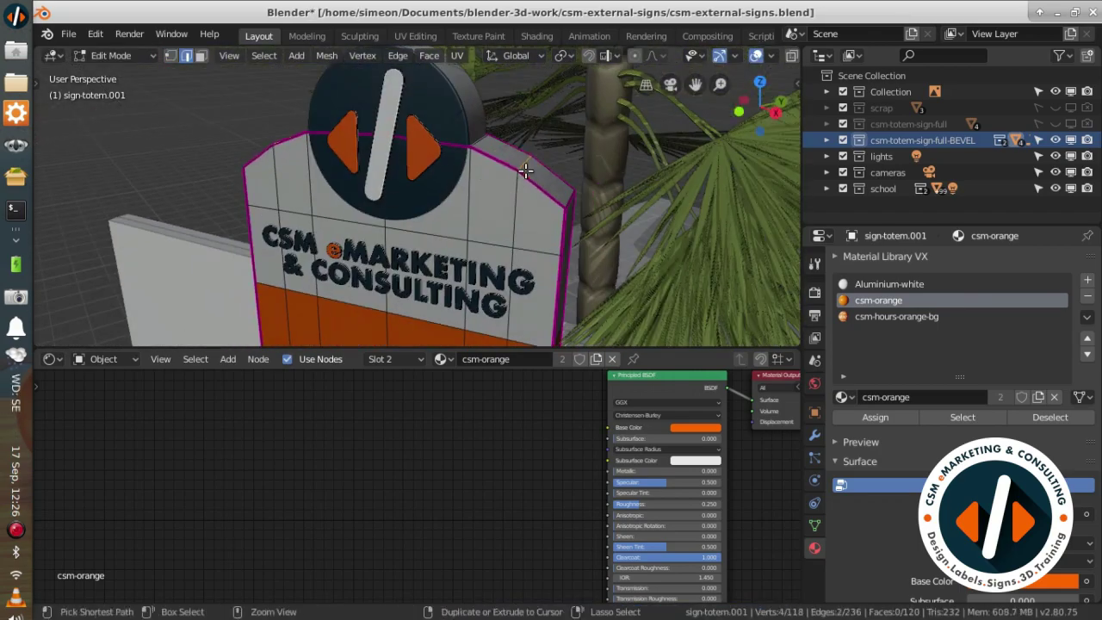
# Step: Bevel the totem's top edge loop into rounded shoulders, then leave Edit Mode
pyautogui.scroll(2, 550, 203)
pyautogui.scroll(3, 543, 229)
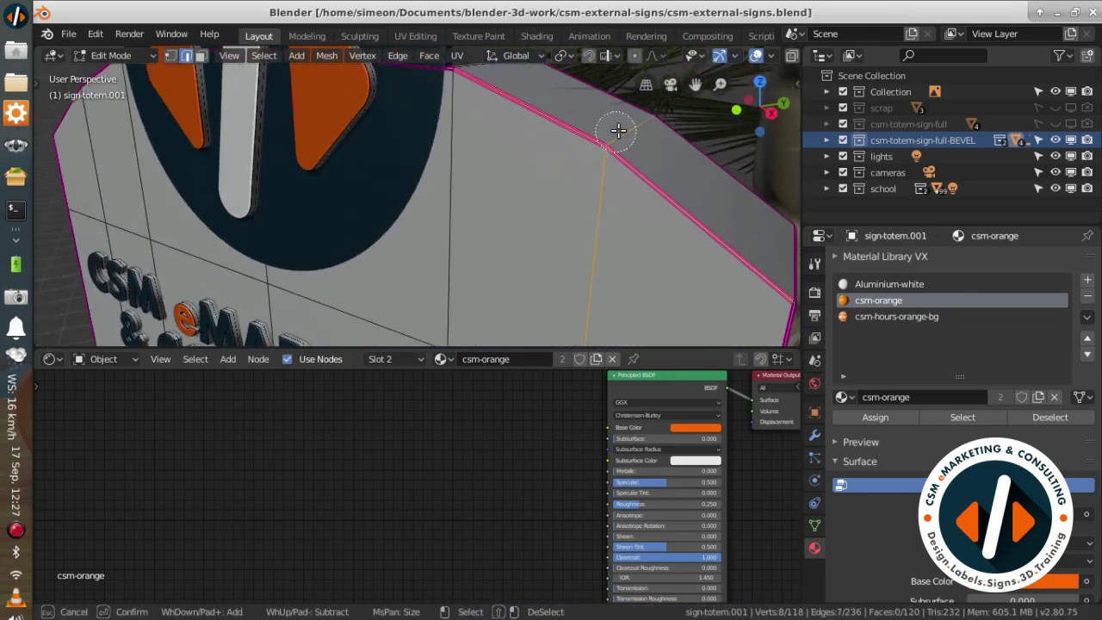
pyautogui.keyDown('alt'); pyautogui.click(612, 138); pyautogui.keyUp('alt')
pyautogui.scroll(2, 612, 222)
pyautogui.moveTo(598, 248)
pyautogui.mouseDown(button='middle')
pyautogui.moveTo(598, 172)
pyautogui.moveTo(402, 233)
pyautogui.mouseUp(button='middle')
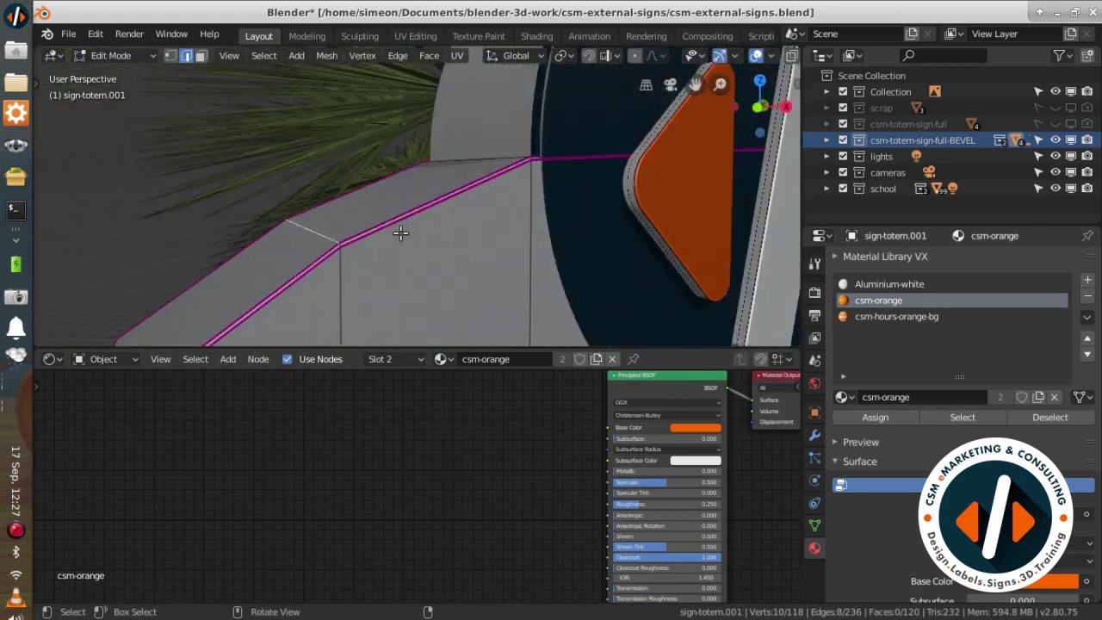
pyautogui.scroll(2, 382, 261)
pyautogui.hotkey('ctrl', 'b')
pyautogui.click(320, 325)
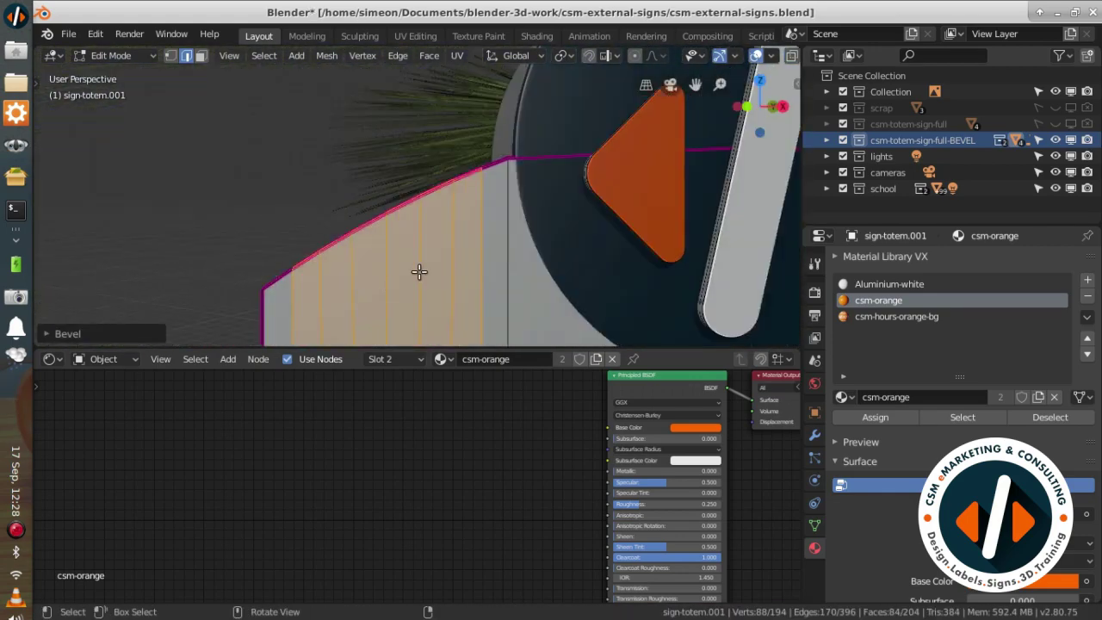
pyautogui.press('KP_1')
pyautogui.press('Tab')
# Step: Rotate the area light around the Z axis over the sign
pyautogui.moveTo(444, 181)
pyautogui.mouseDown(button='middle')
pyautogui.moveTo(488, 265)
pyautogui.moveTo(513, 542)
pyautogui.mouseUp(button='middle')
pyautogui.press('KP_0')
pyautogui.click(389, 258)
pyautogui.press('r')
pyautogui.press('z')
pyautogui.click(373, 236)
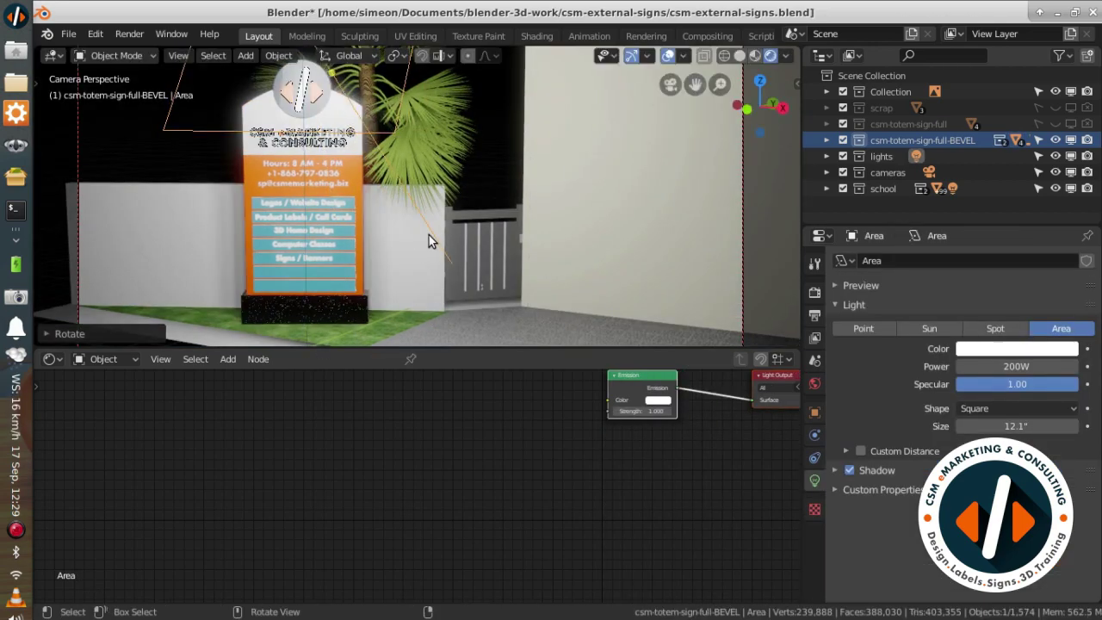
# Step: Reposition the area light from top view and review the render settings
pyautogui.press('KP_7')
pyautogui.press('g')
pyautogui.click(382, 270)
pyautogui.press('KP_0')
pyautogui.moveTo(460, 348); pyautogui.dragTo(460, 454)
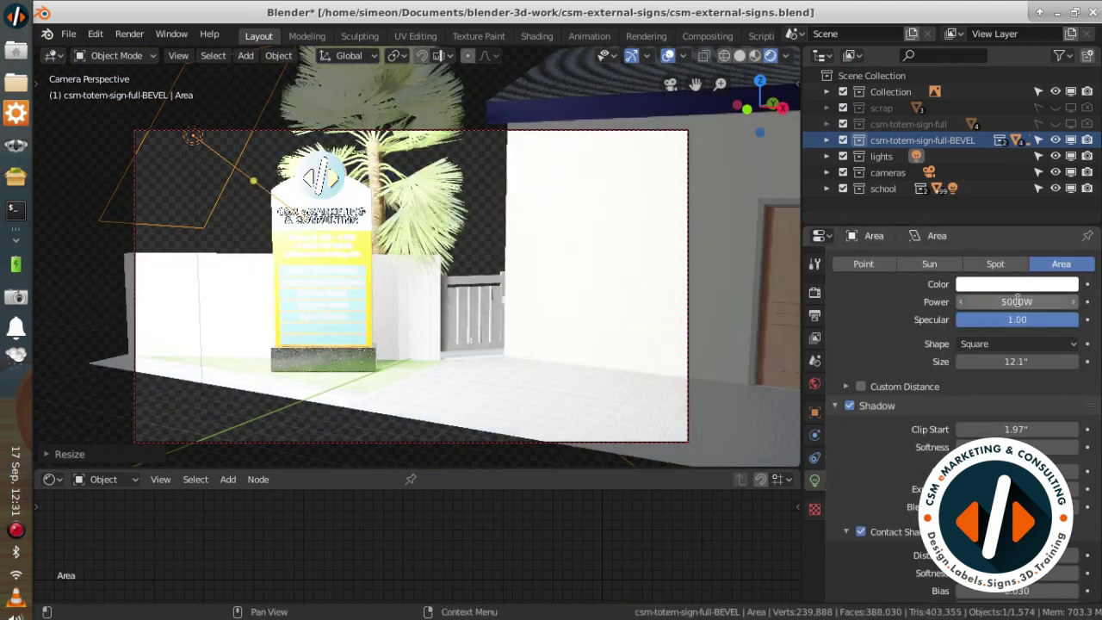
pyautogui.scroll(3, 390, 307)
pyautogui.scroll(-3, 389, 280)
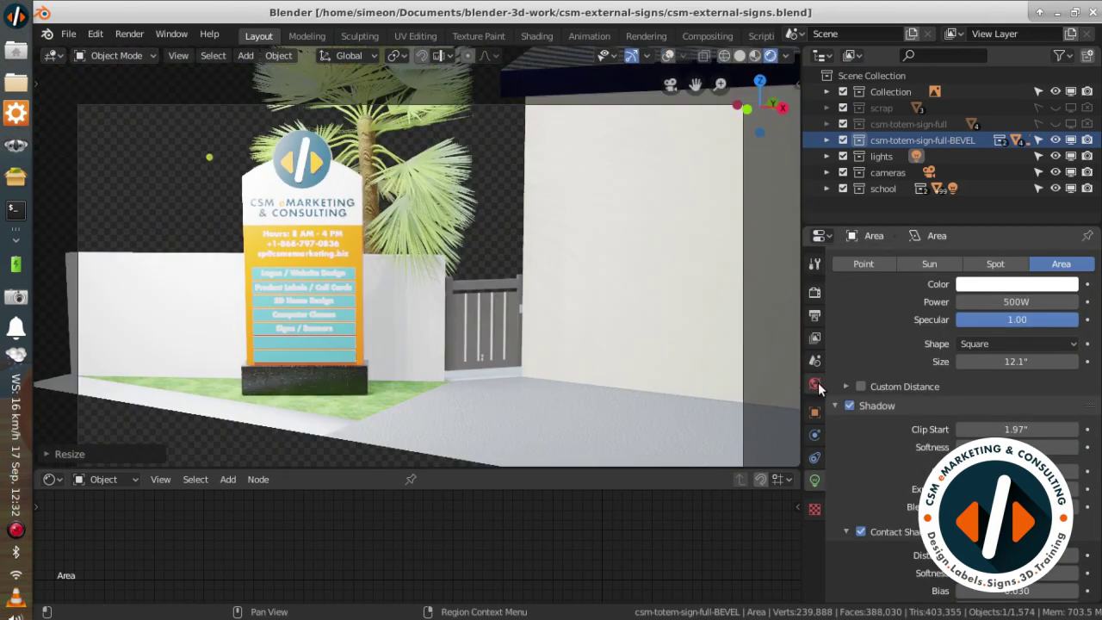
pyautogui.click(815, 292)
pyautogui.moveTo(448, 270); pyautogui.dragTo(639, 168, button='middle')
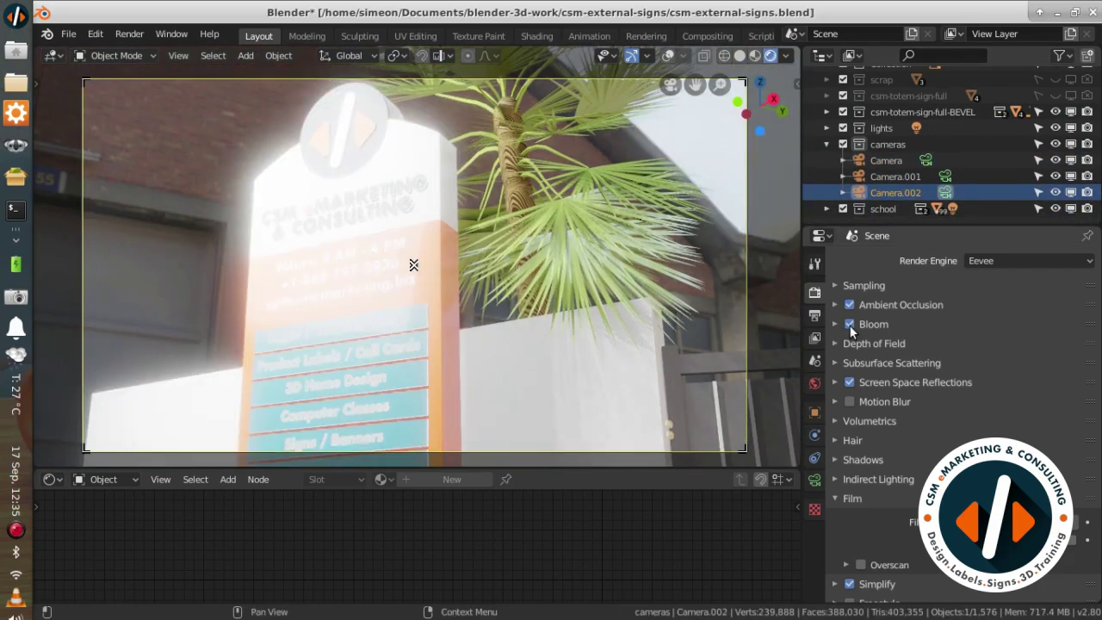
# Step: Switch the render engine to Cycles
pyautogui.click(1031, 260)
pyautogui.click(980, 314)
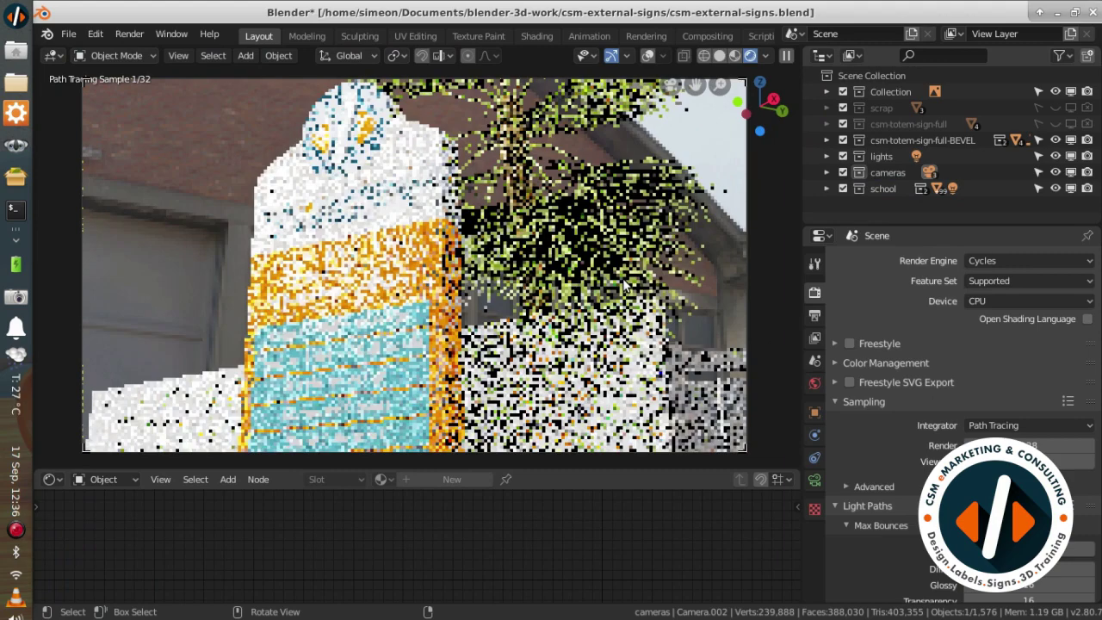
pyautogui.click(826, 156)
pyautogui.click(815, 382)
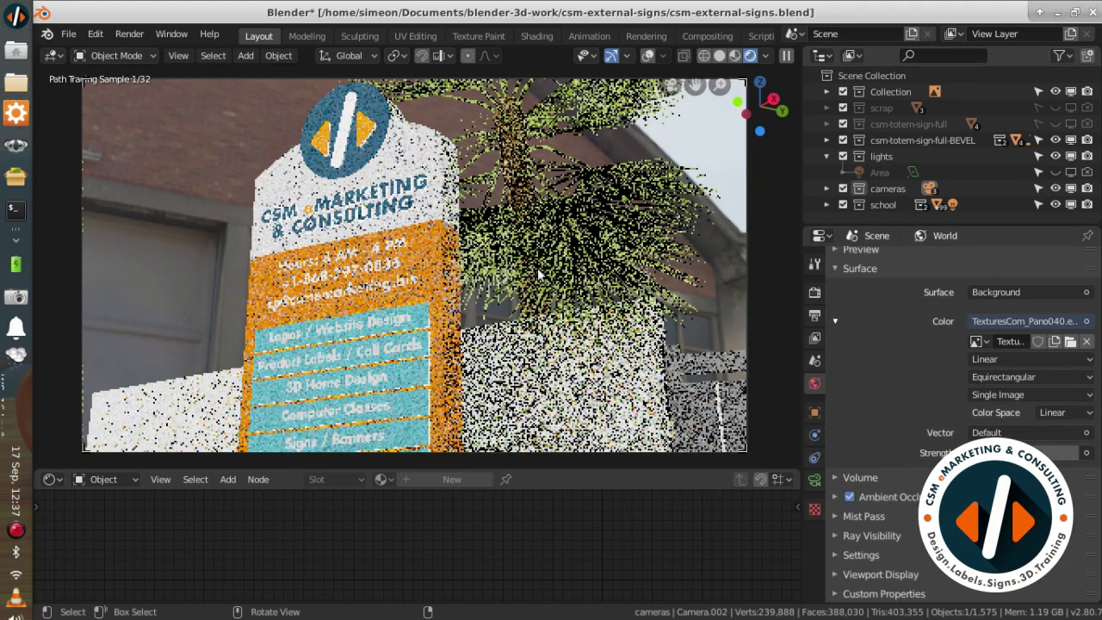
# Step: Add a Math (Multiply) node to the sign plates' backlit material
pyautogui.click(340, 379)
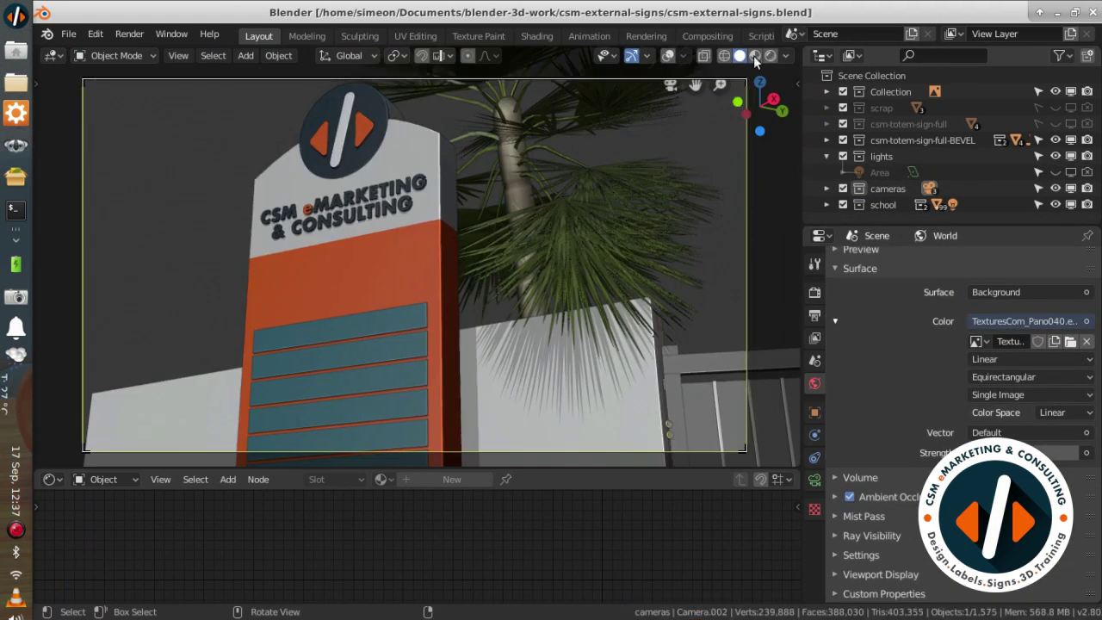
pyautogui.hotkey('ctrl', 'space')
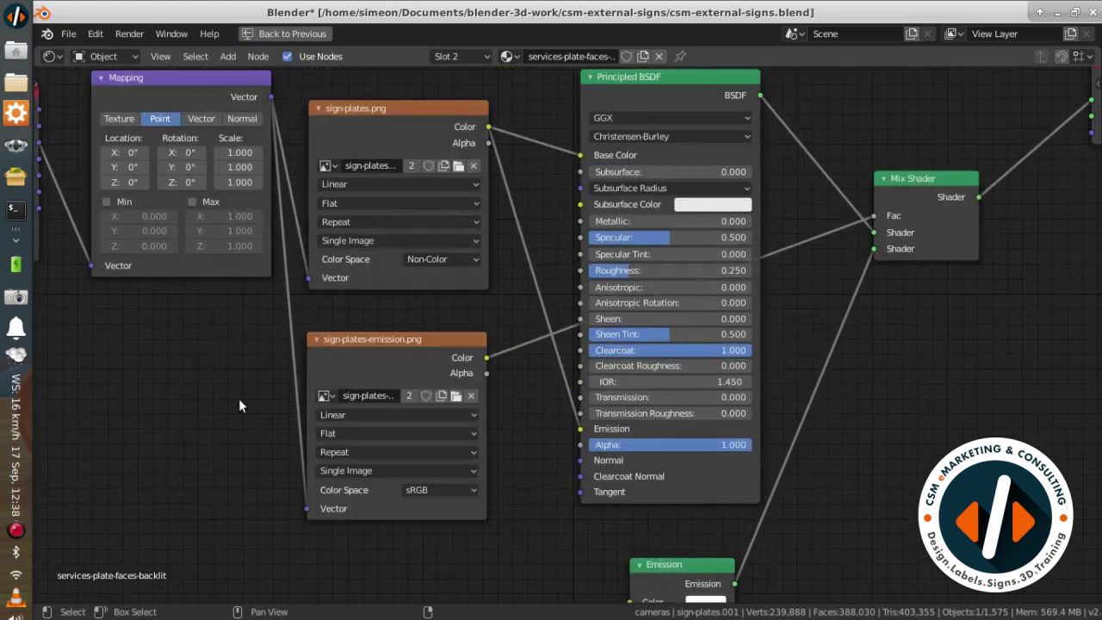
pyautogui.hotkey('shift', 'a')
pyautogui.click(439, 440)
pyautogui.hotkey('ctrl', 'space')
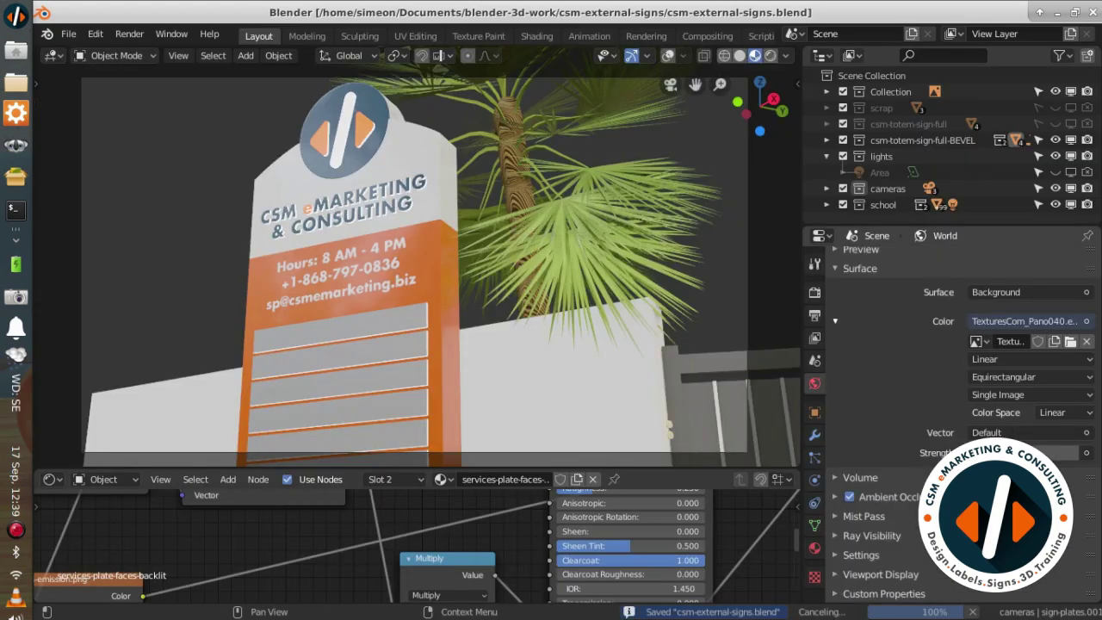
pyautogui.click(815, 547)
pyautogui.moveTo(516, 470); pyautogui.dragTo(517, 293)
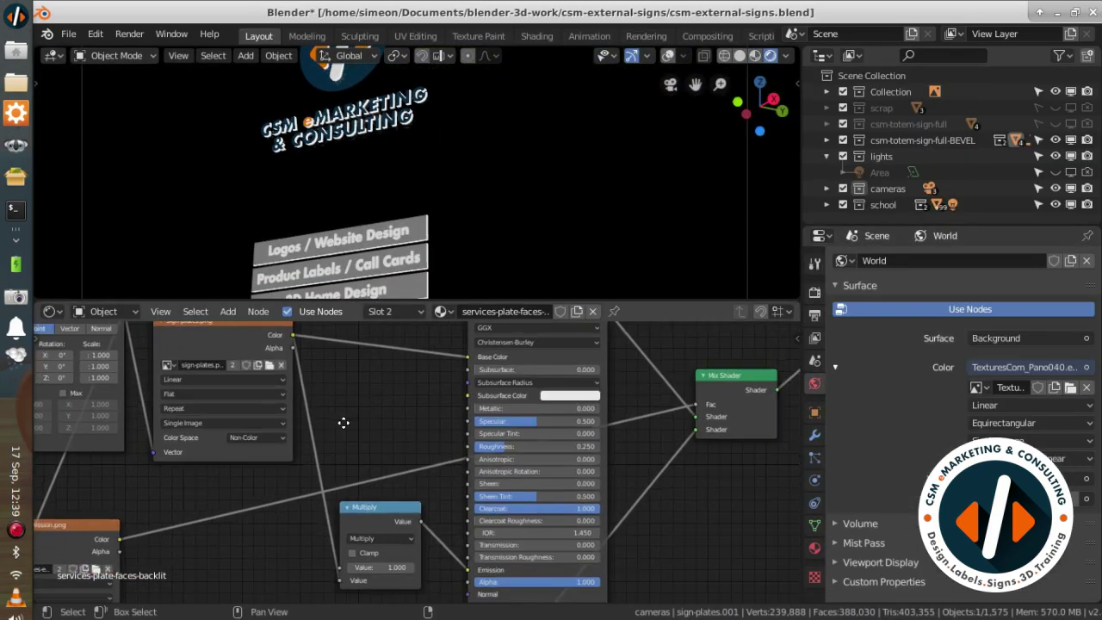
# Step: Add a ColorRamp node to the plate material, with an image viewer above
pyautogui.click(52, 55)
pyautogui.click(90, 133)
pyautogui.scroll(3, 414, 271)
pyautogui.hotkey('shift', 'a')
pyautogui.click(465, 311)
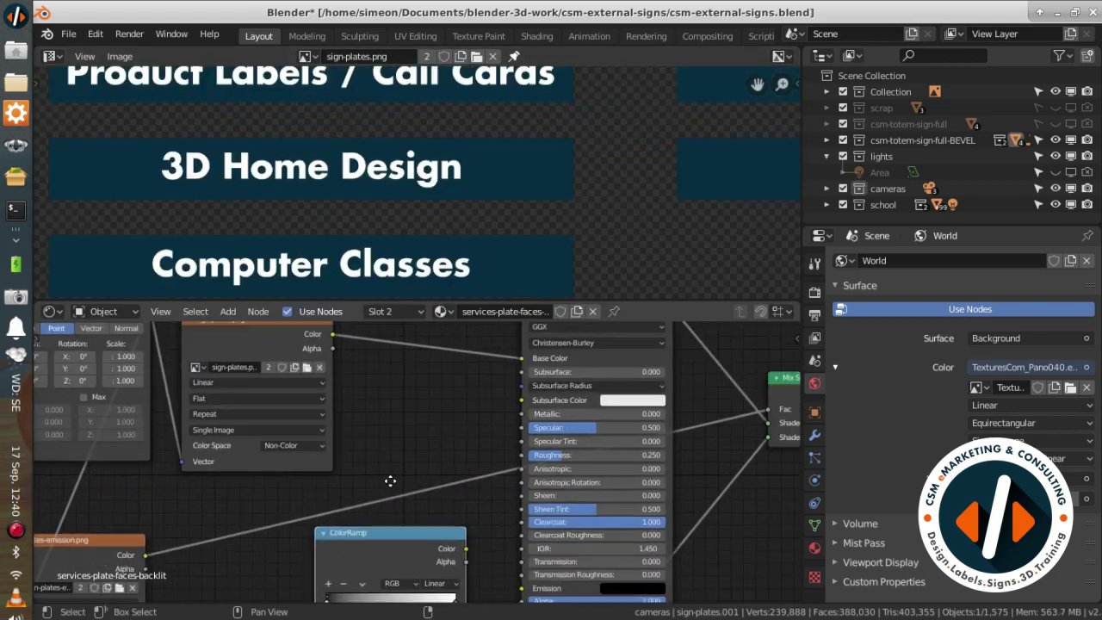
pyautogui.scroll(3, 498, 496)
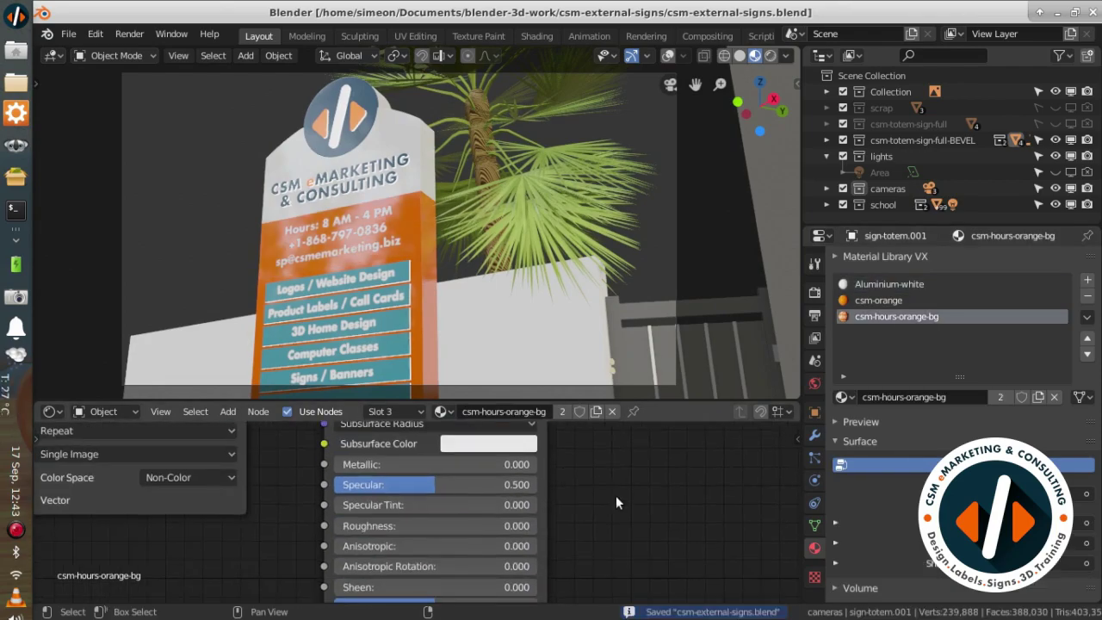
pyautogui.scroll(3, 414, 233)
# Step: Inspect the sign face and logo in Solid shading and save
pyautogui.scroll(3, 290, 204)
pyautogui.moveTo(290, 204)
pyautogui.mouseDown(button='middle')
pyautogui.moveTo(603, 292)
pyautogui.moveTo(513, 345)
pyautogui.mouseUp(button='middle')
pyautogui.moveTo(454, 216)
pyautogui.mouseDown(button='middle')
pyautogui.moveTo(396, 209)
pyautogui.moveTo(399, 224)
pyautogui.mouseUp(button='middle')
pyautogui.press('z')
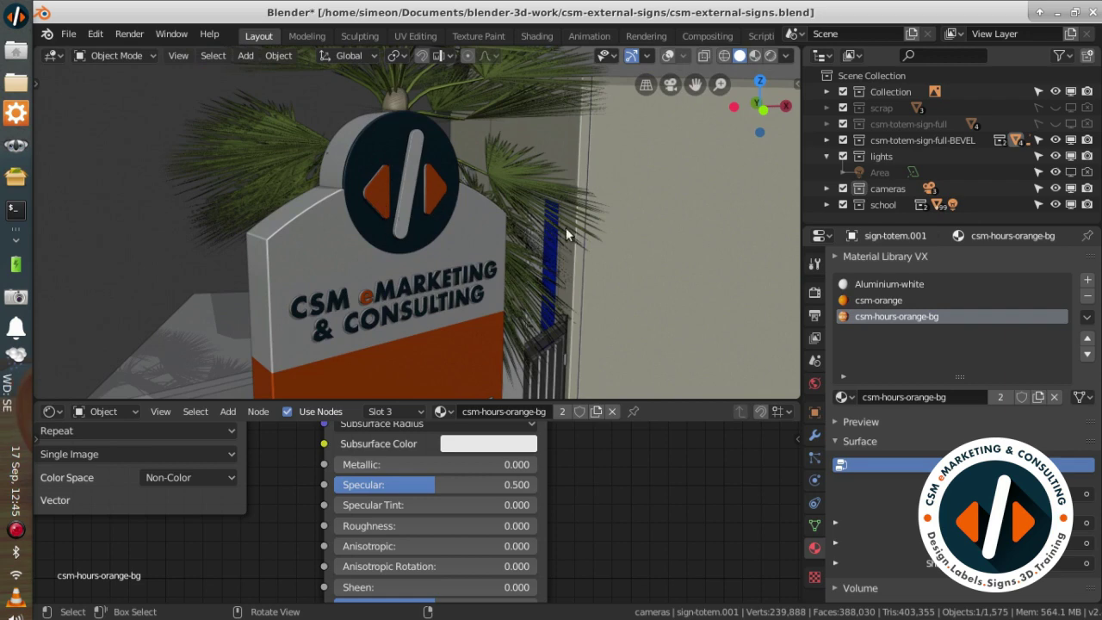
pyautogui.hotkey('ctrl', 's')
# Step: Check the totem's back panel in Material Preview and save again
pyautogui.moveTo(566, 228)
pyautogui.mouseDown(button='middle')
pyautogui.moveTo(379, 172)
pyautogui.moveTo(338, 148)
pyautogui.moveTo(359, 197)
pyautogui.mouseUp(button='middle')
pyautogui.press('z')
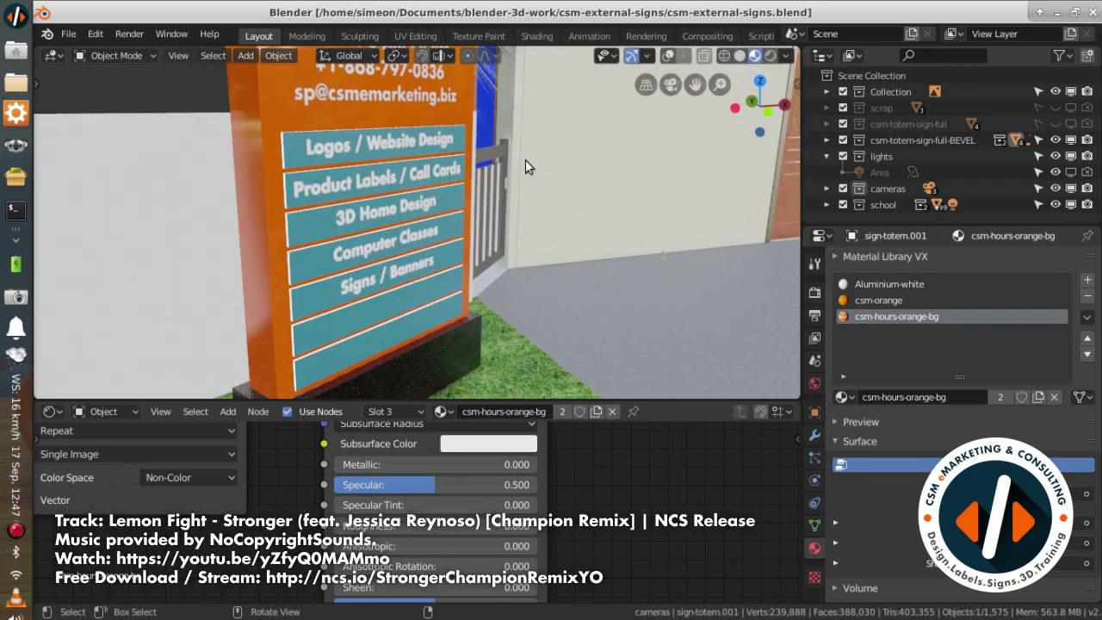
pyautogui.scroll(-5, 525, 160)
pyautogui.hotkey('ctrl', 's')
pyautogui.moveTo(434, 300)
pyautogui.mouseDown(button='middle')
pyautogui.moveTo(396, 266)
pyautogui.moveTo(458, 260)
pyautogui.moveTo(475, 222)
pyautogui.moveTo(525, 203)
pyautogui.moveTo(426, 294)
pyautogui.moveTo(382, 257)
pyautogui.moveTo(469, 205)
pyautogui.moveTo(625, 259)
pyautogui.moveTo(506, 276)
pyautogui.mouseUp(button='middle')
pyautogui.scroll(-5, 664, 243)
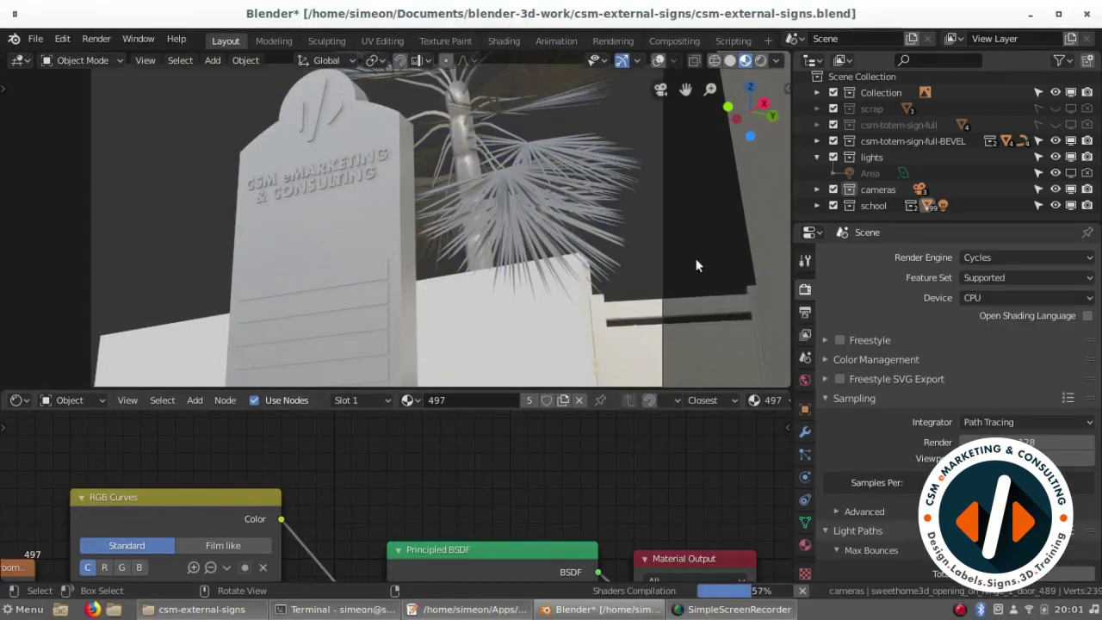
# Step: Select the sign plates and inspect them in solid, isolated and rendered views
pyautogui.click(731, 60)
pyautogui.moveTo(654, 173)
pyautogui.mouseDown(button='middle')
pyautogui.moveTo(386, 225)
pyautogui.moveTo(388, 125)
pyautogui.mouseUp(button='middle')
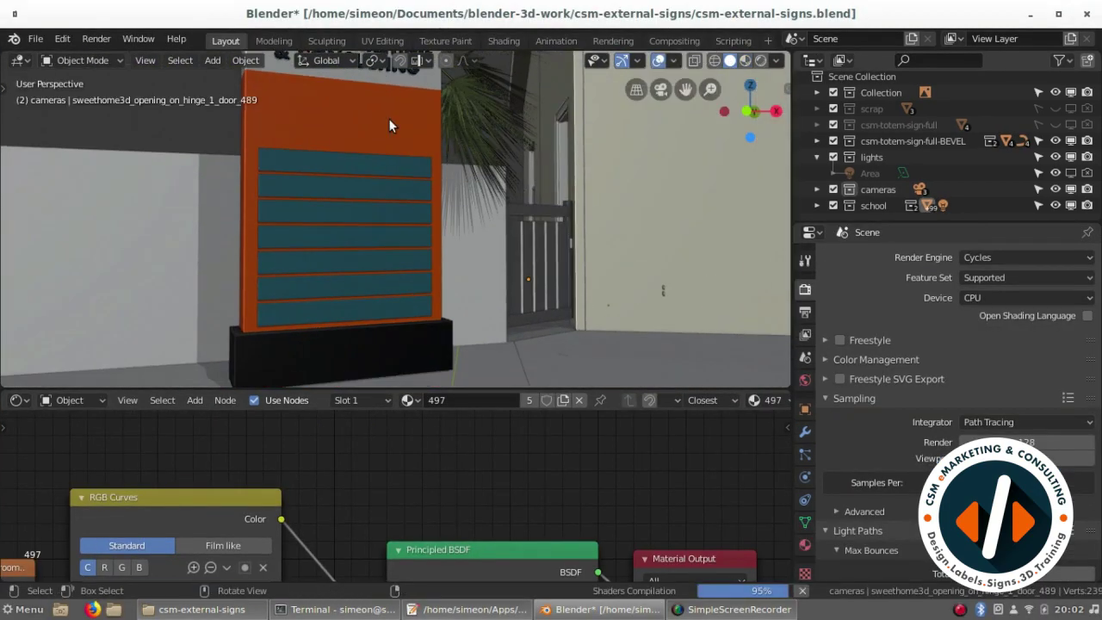
pyautogui.click(365, 166)
pyautogui.moveTo(365, 166)
pyautogui.mouseDown(button='middle')
pyautogui.moveTo(389, 327)
pyautogui.moveTo(603, 157)
pyautogui.mouseUp(button='middle')
pyautogui.press('KP_Divide')
pyautogui.hotkey('shift', 'z')
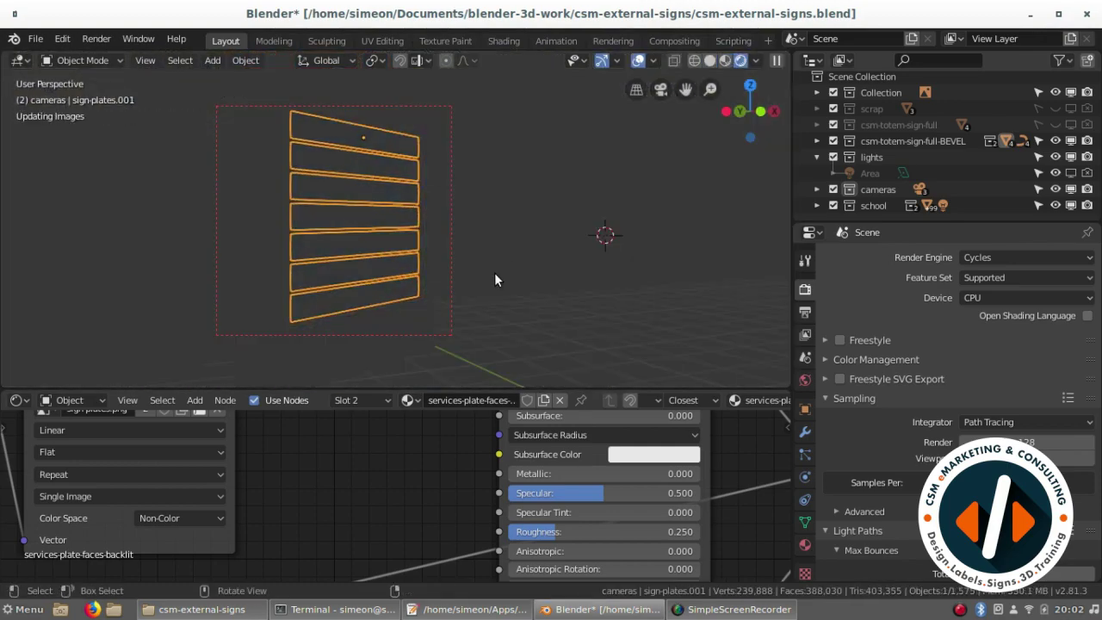
pyautogui.press('KP_Divide')
pyautogui.hotkey('shift', 'z')
# Step: Show texture colours in solid shading, then preview materials from a front view of the plates
pyautogui.click(776, 60)
pyautogui.click(830, 279)
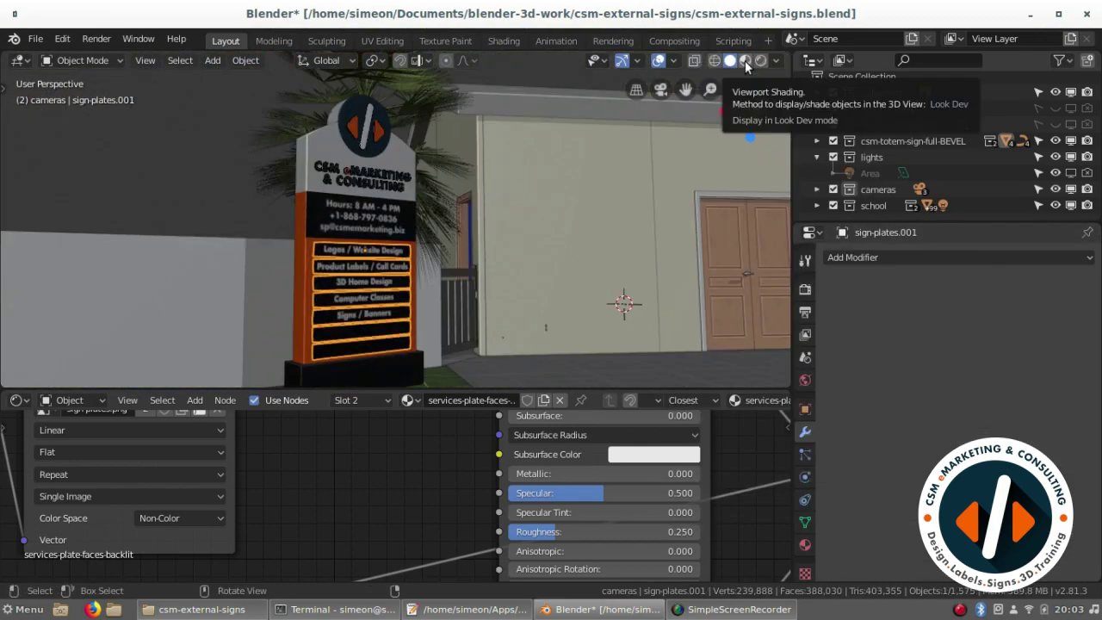
pyautogui.click(746, 60)
pyautogui.moveTo(482, 223); pyautogui.dragTo(320, 256, button='middle')
pyautogui.scroll(3, 420, 139)
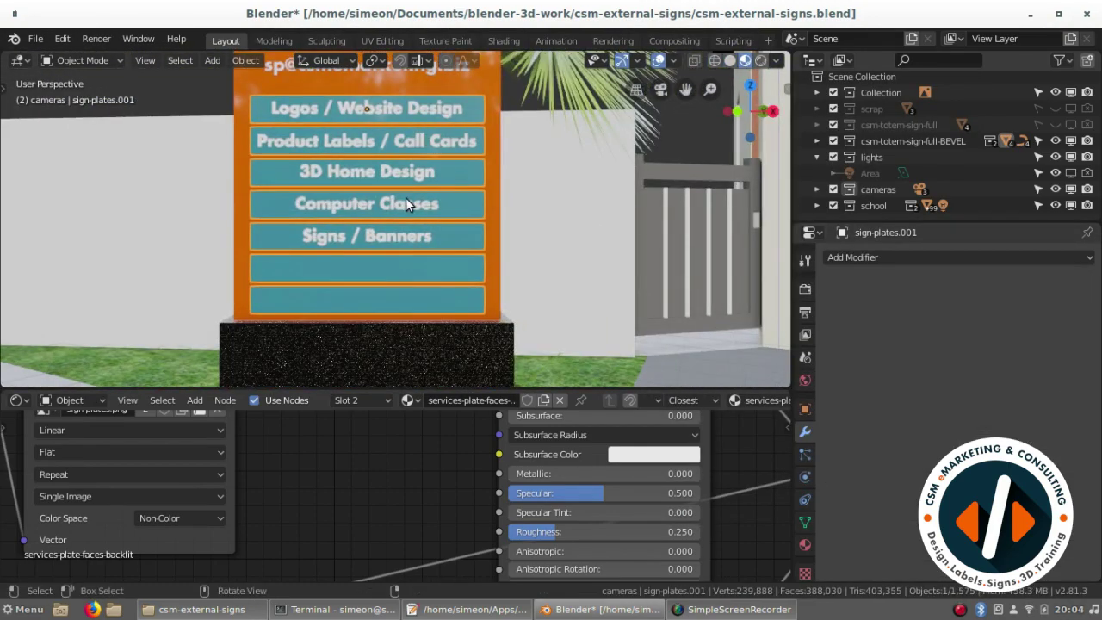
# Step: Briefly enter the plates' mesh, then enlarge the Outliner list
pyautogui.press('Tab')
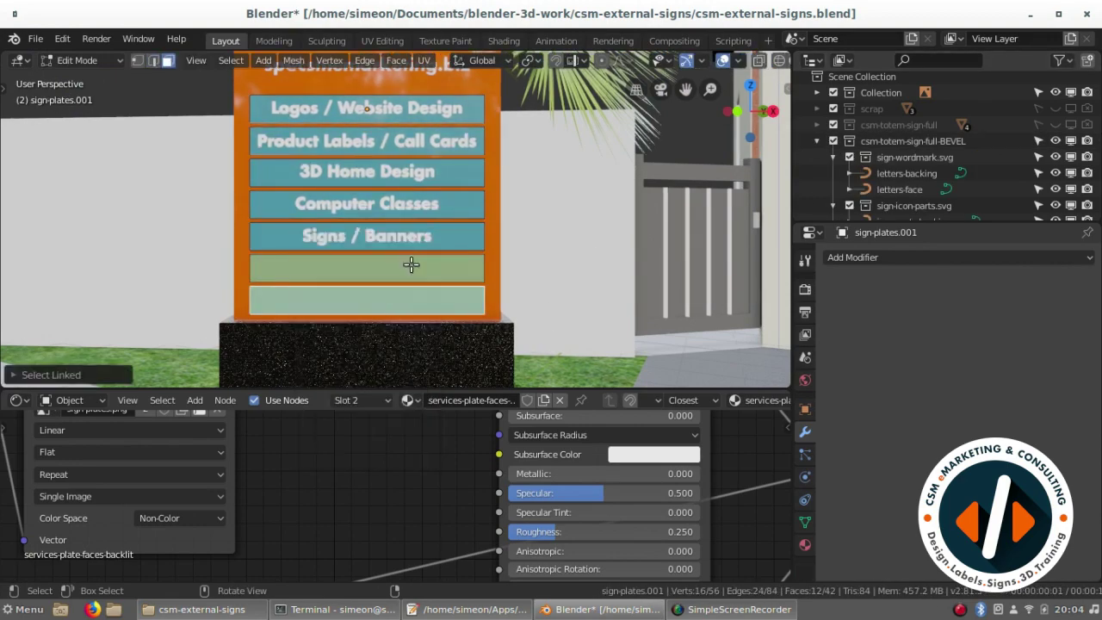
pyautogui.press('Tab')
pyautogui.moveTo(947, 223); pyautogui.dragTo(948, 379)
pyautogui.hotkey('ctrl', 's')
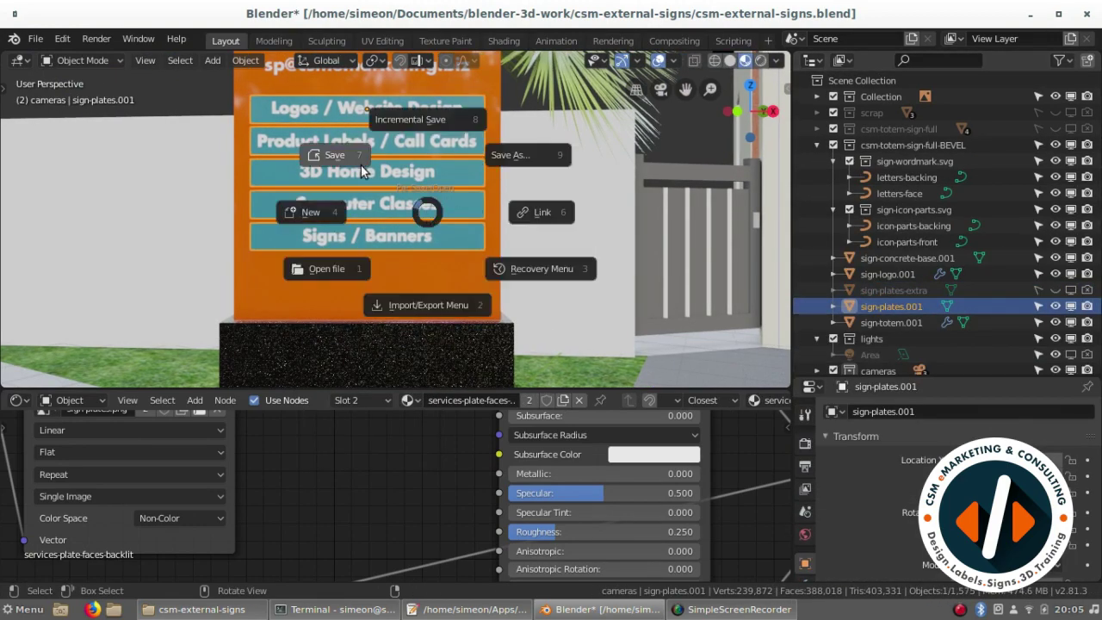
pyautogui.press('Escape')
# Step: Split the plate mesh into separate objects and pull the selected plates out from the sign
pyautogui.scroll(-1, 417, 224)
pyautogui.press('Tab')
pyautogui.press('p')
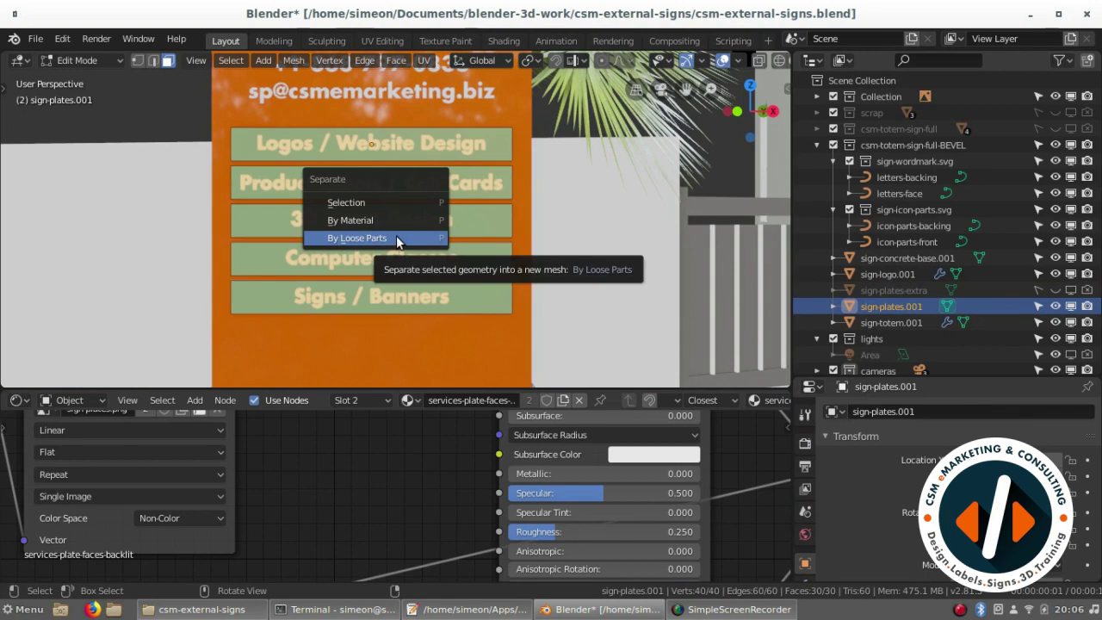
pyautogui.click(396, 238)
pyautogui.press('Tab')
pyautogui.press('b')
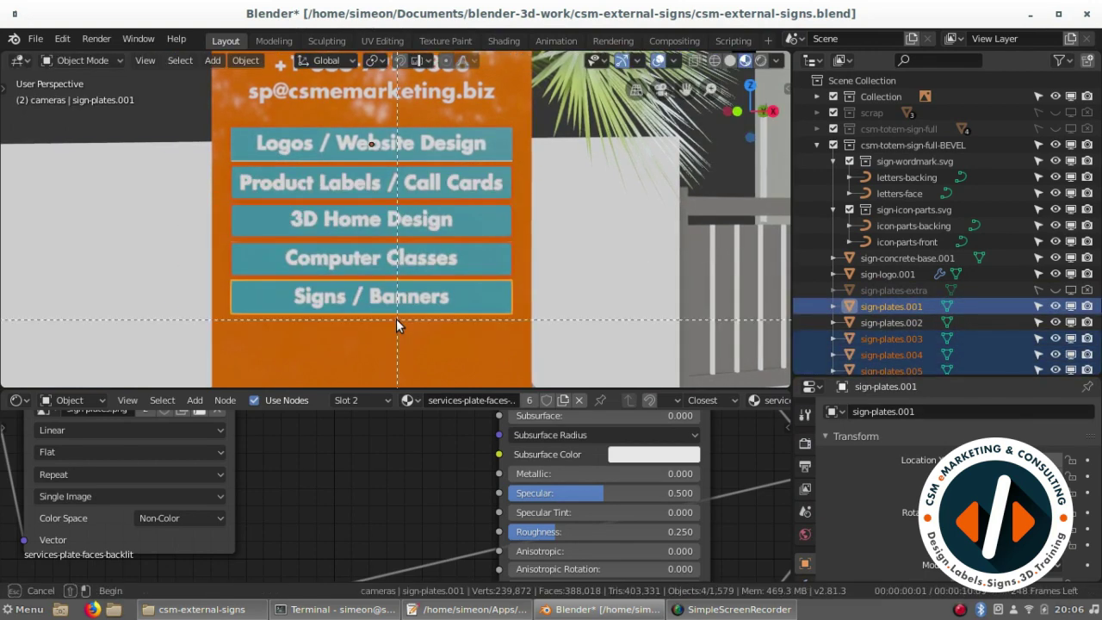
pyautogui.click(396, 293)
# Step: Save the file, then select the plain plate copy sign-plates.002
pyautogui.scroll(2, 423, 233)
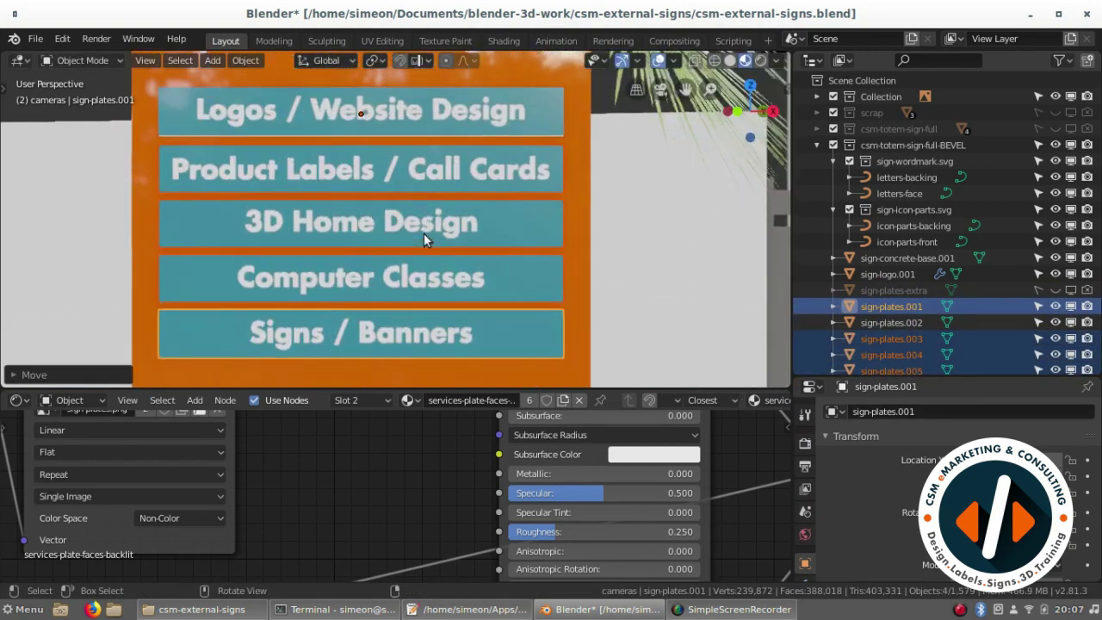
pyautogui.click(439, 328)
pyautogui.hotkey('ctrl', 's')
pyautogui.scroll(-3, 352, 231)
pyautogui.moveTo(353, 231); pyautogui.dragTo(366, 145, button='middle')
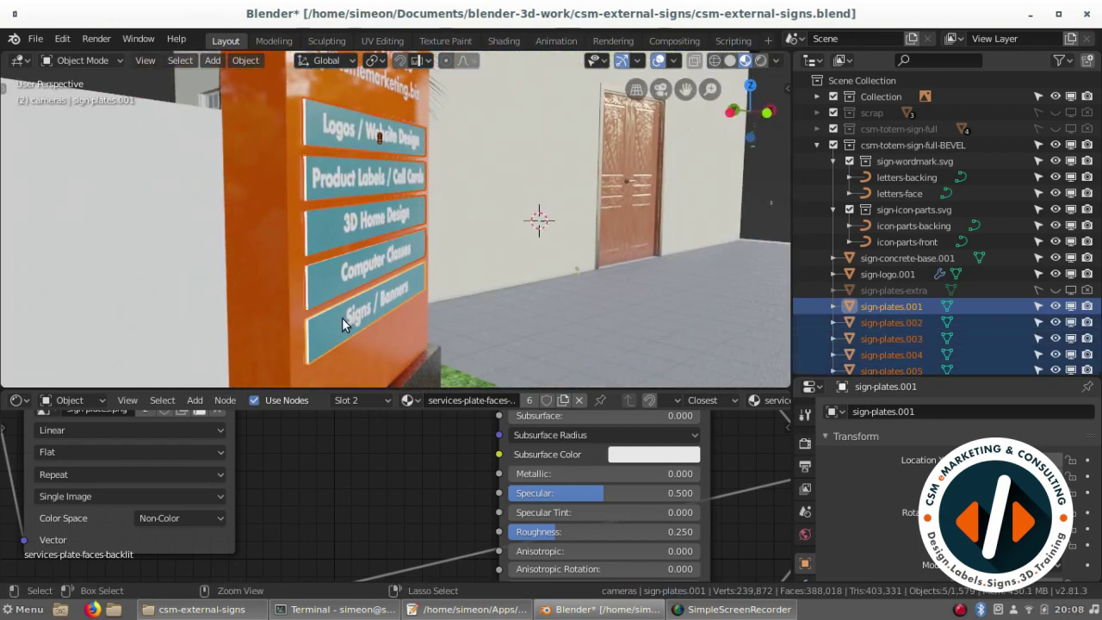
pyautogui.moveTo(373, 270); pyautogui.dragTo(336, 61, button='middle')
pyautogui.click(892, 322)
# Step: Rename the plate copy to sign-plate-cuts
pyautogui.doubleClick(908, 341)
pyautogui.write('sig')
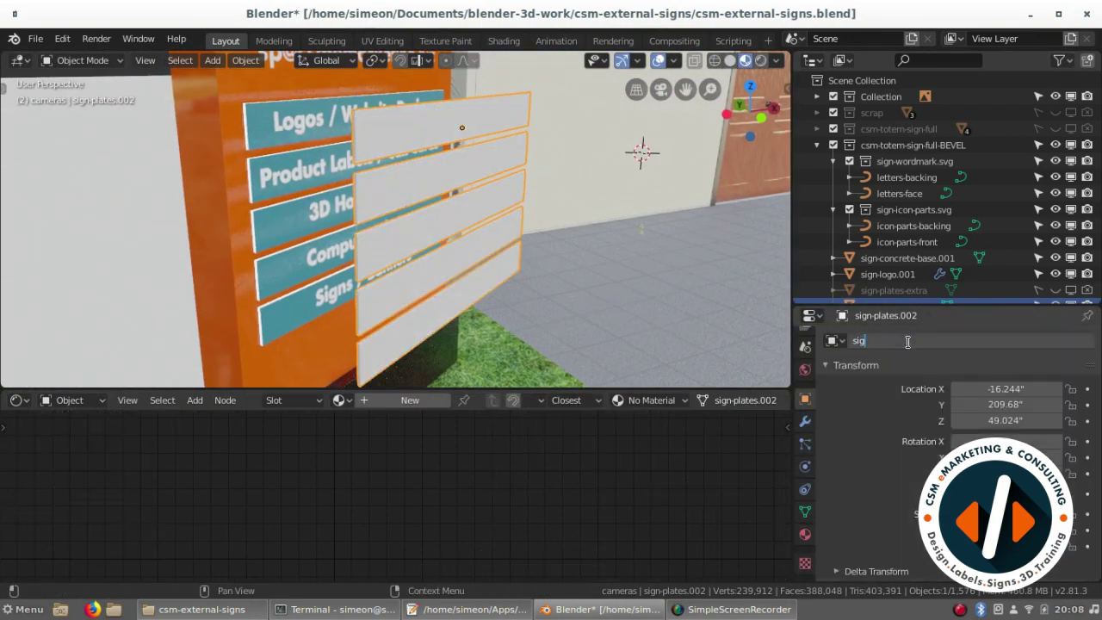
pyautogui.hotkey('ctrl', 's')
pyautogui.moveTo(454, 228); pyautogui.dragTo(458, 235, button='middle')
pyautogui.click(254, 345)
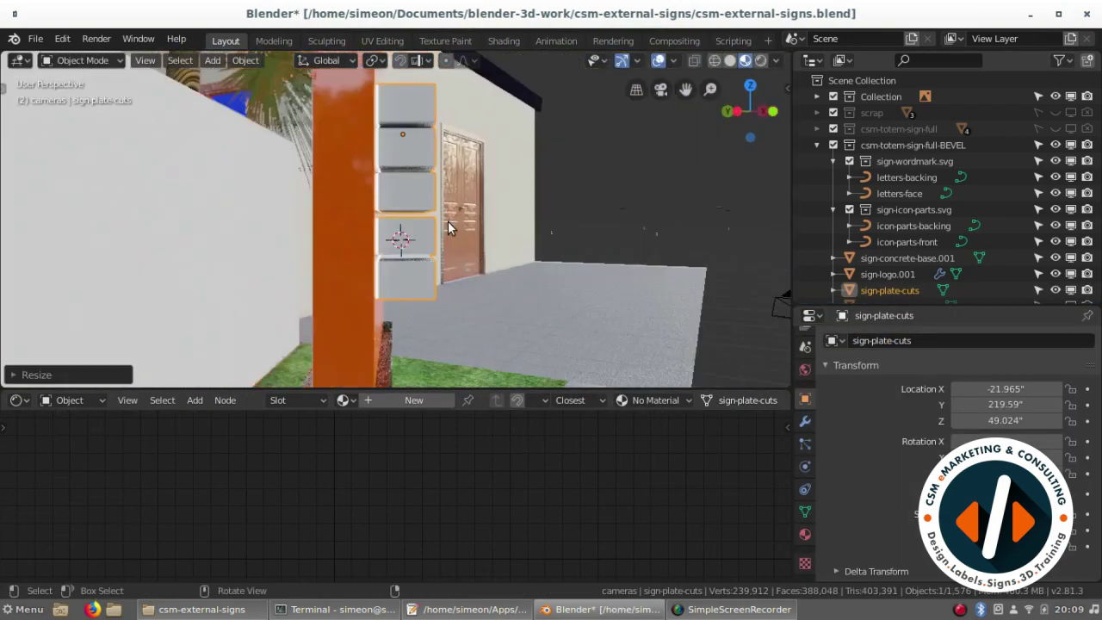
pyautogui.moveTo(254, 345)
pyautogui.mouseDown(button='middle')
pyautogui.moveTo(393, 205)
pyautogui.moveTo(347, 222)
pyautogui.moveTo(387, 295)
pyautogui.mouseUp(button='middle')
pyautogui.scroll(3, 393, 205)
pyautogui.hotkey('ctrl', 's')
# Step: Move sign-plate-cuts into a booleans collection and thicken its faces into boxes with Alt+S
pyautogui.click(850, 553)
pyautogui.press('m')
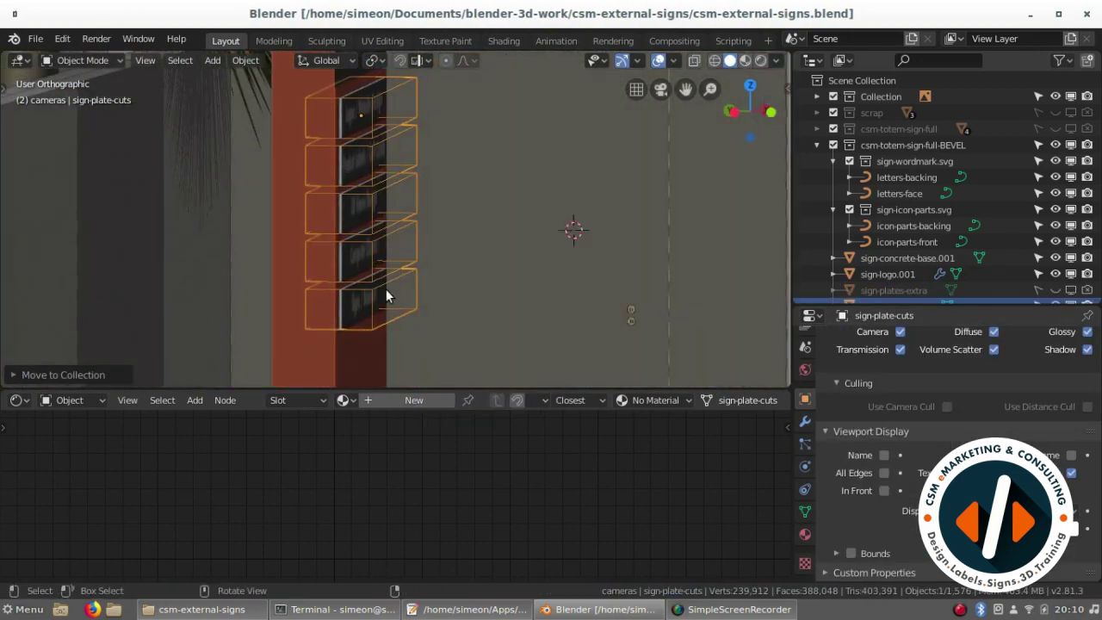
pyautogui.press('KP_Decimal')
pyautogui.press('Tab')
pyautogui.hotkey('alt', 's')
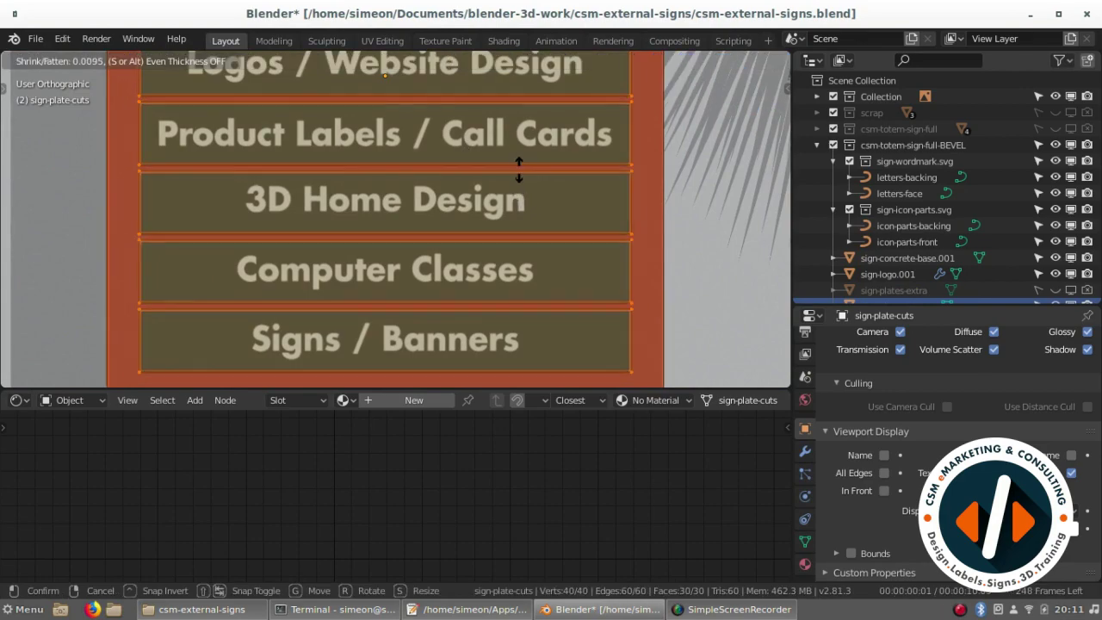
pyautogui.click(580, 167)
pyautogui.scroll(3, 576, 180)
pyautogui.moveTo(576, 180); pyautogui.dragTo(370, 284, button='middle')
pyautogui.press('Tab')
# Step: Select the orange totem, show its modifier stack, and preview the cut openings rendered
pyautogui.click(328, 293)
pyautogui.click(805, 451)
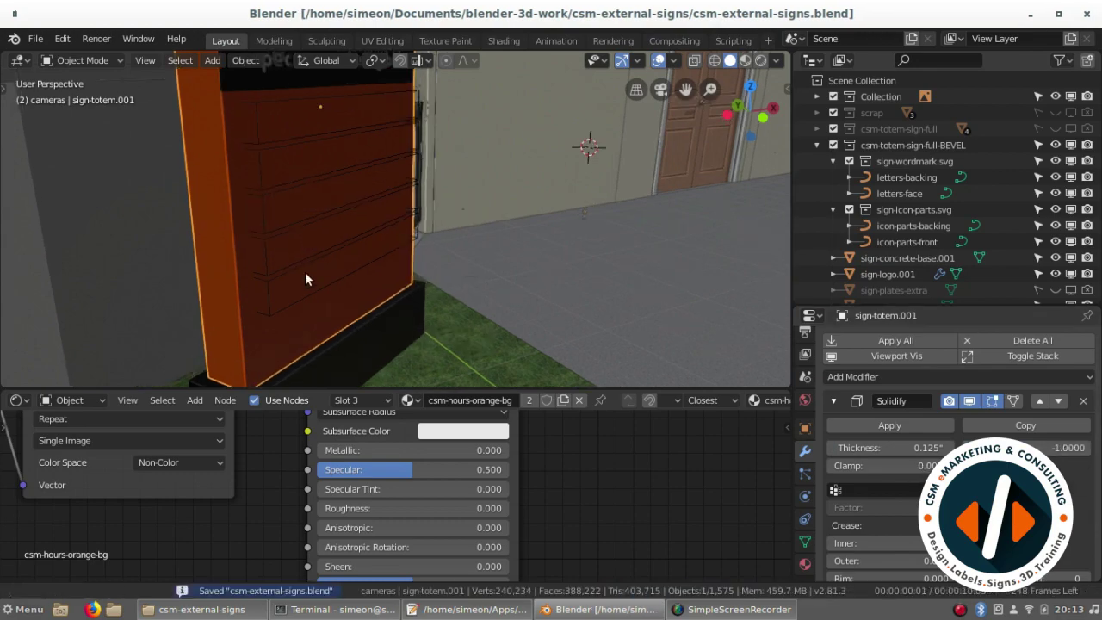
pyautogui.moveTo(305, 279); pyautogui.dragTo(364, 285, button='middle')
pyautogui.scroll(3, 240, 306)
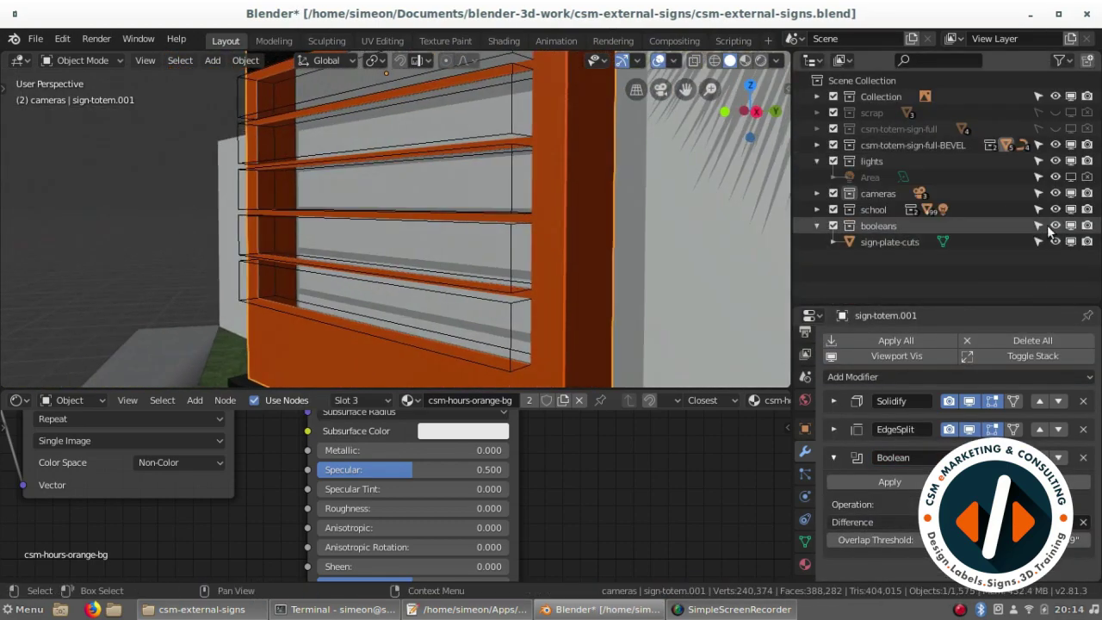
pyautogui.click(745, 60)
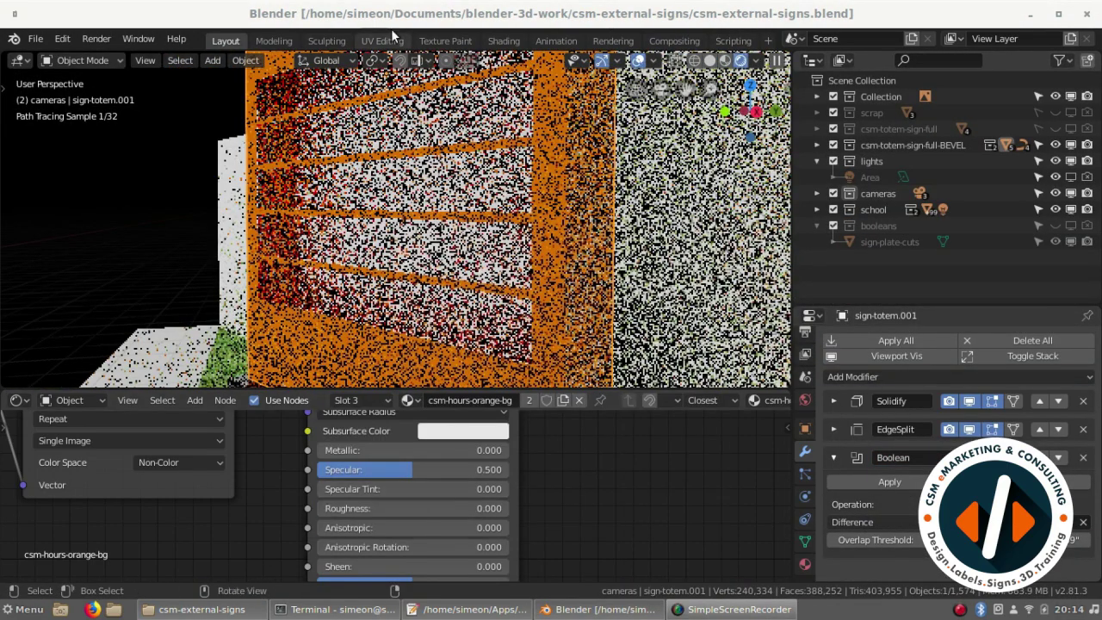
pyautogui.hotkey('ctrl', 's')
pyautogui.click(357, 183)
# Step: Expand the totem's Solidify settings and view the carved sign from the front
pyautogui.moveTo(441, 198); pyautogui.dragTo(292, 190, button='middle')
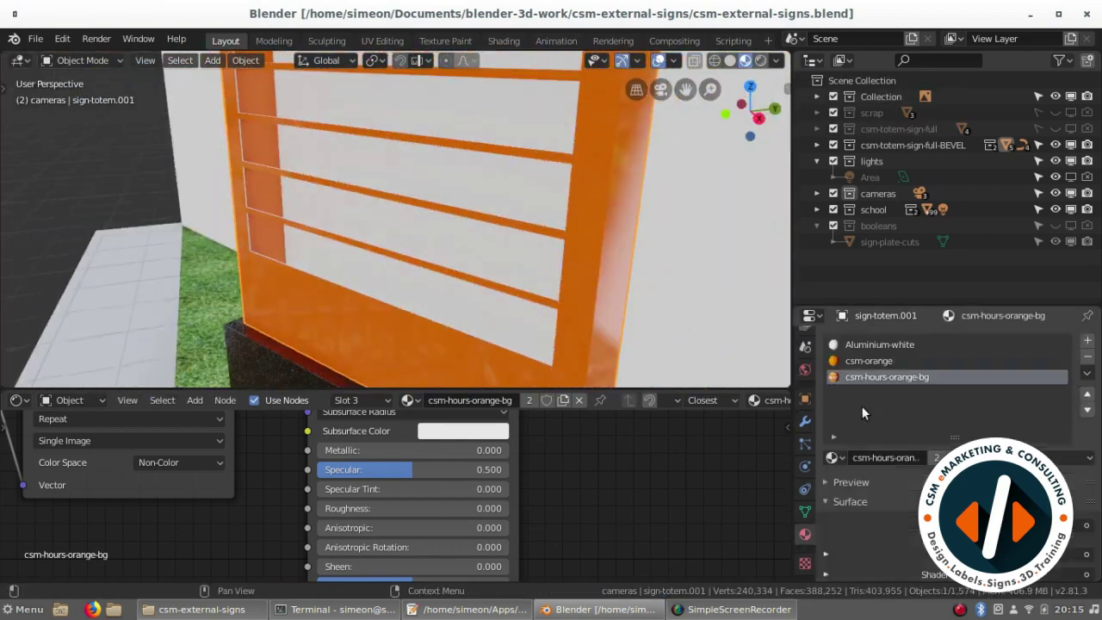
pyautogui.click(834, 401)
pyautogui.scroll(-3, 840, 413)
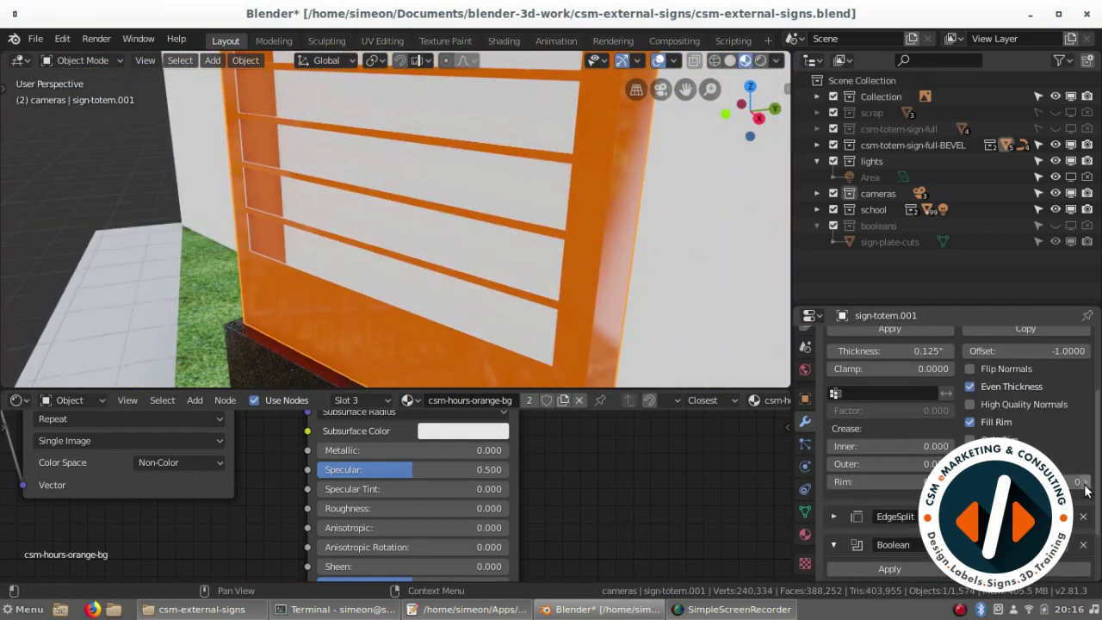
pyautogui.moveTo(689, 232)
pyautogui.mouseDown(button='middle')
pyautogui.moveTo(605, 230)
pyautogui.moveTo(744, 203)
pyautogui.mouseUp(button='middle')
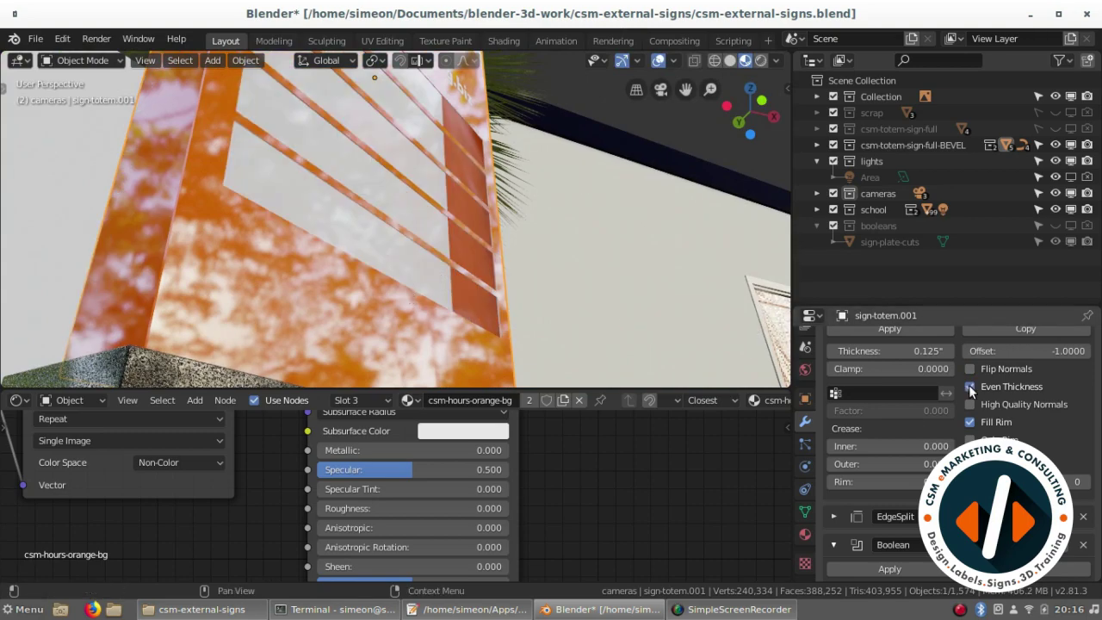
pyautogui.moveTo(517, 224); pyautogui.dragTo(413, 233, button='middle')
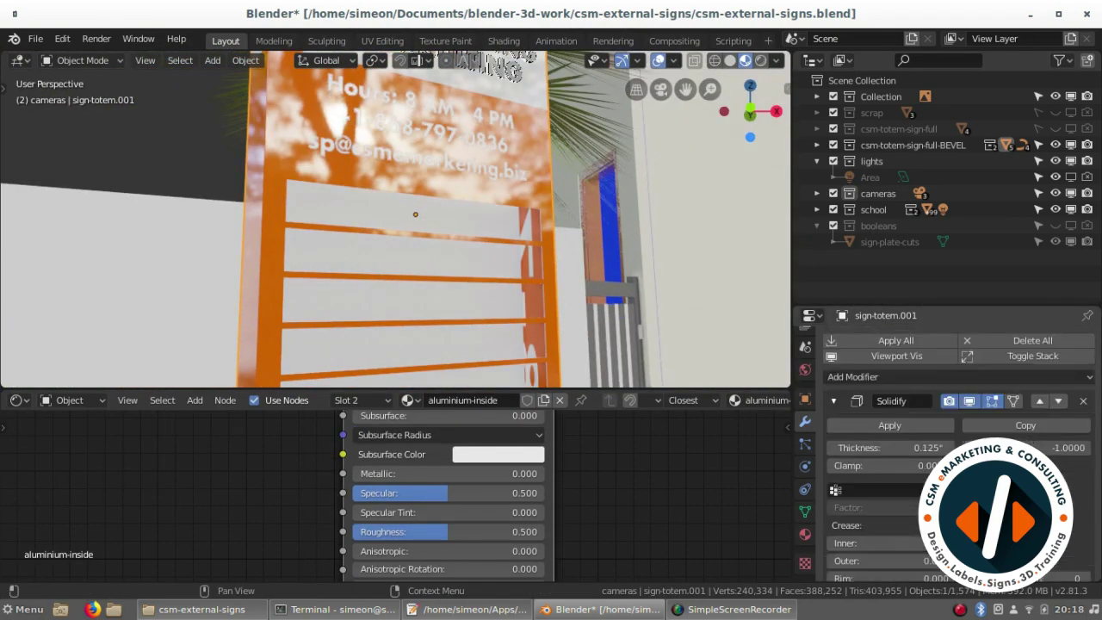
# Step: In Edit Mode, give the totem's opening faces a new material slot beside csm-orange
pyautogui.press('Tab')
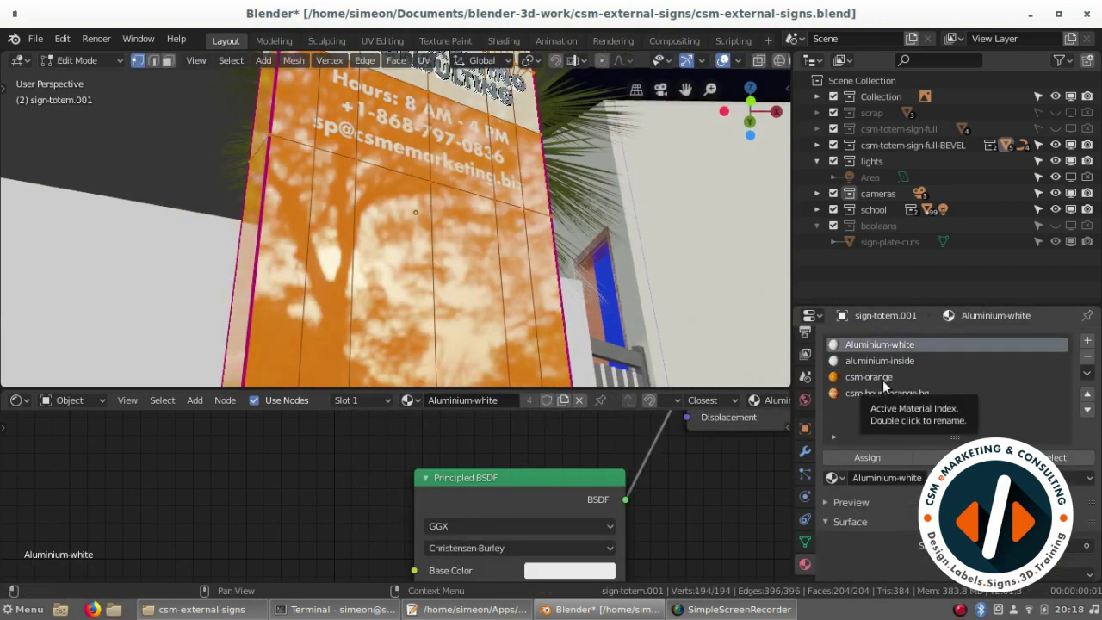
pyautogui.click(927, 376)
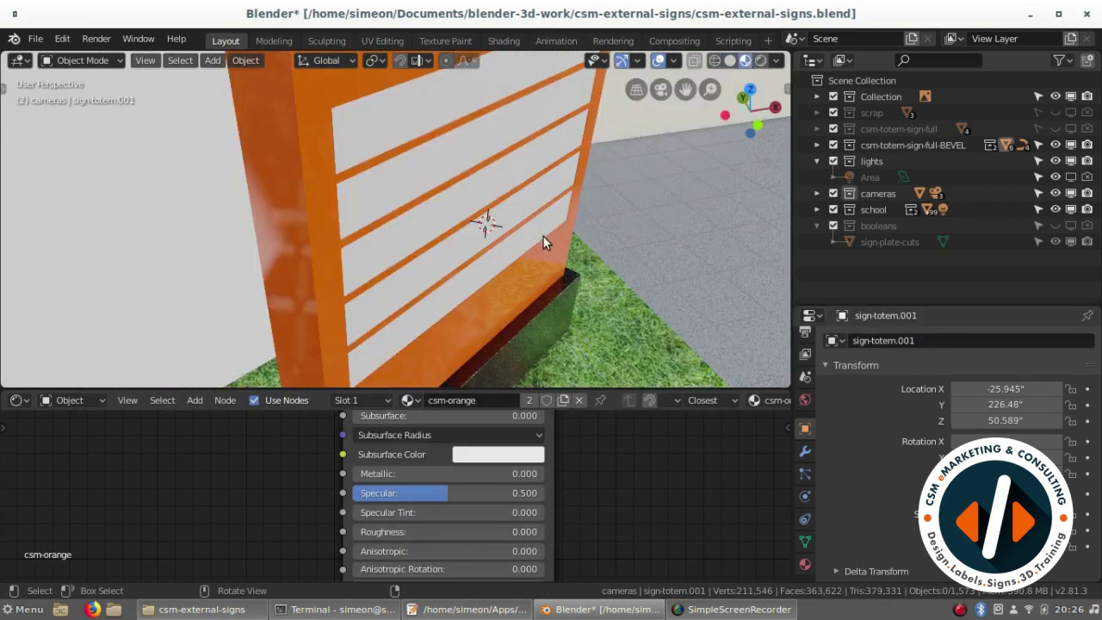
pyautogui.click(927, 457)
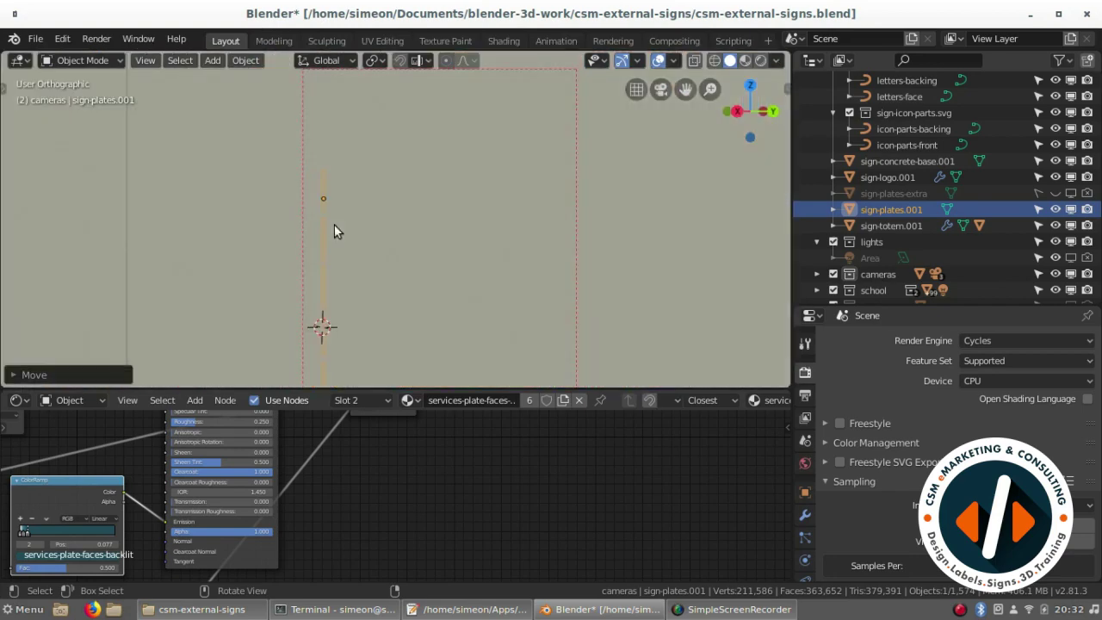
# Step: Add a cylinder with 10 vertices, 1.5" radius and 44" depth near the sign
pyautogui.hotkey('shift', 'z')
pyautogui.scroll(4, 456, 240)
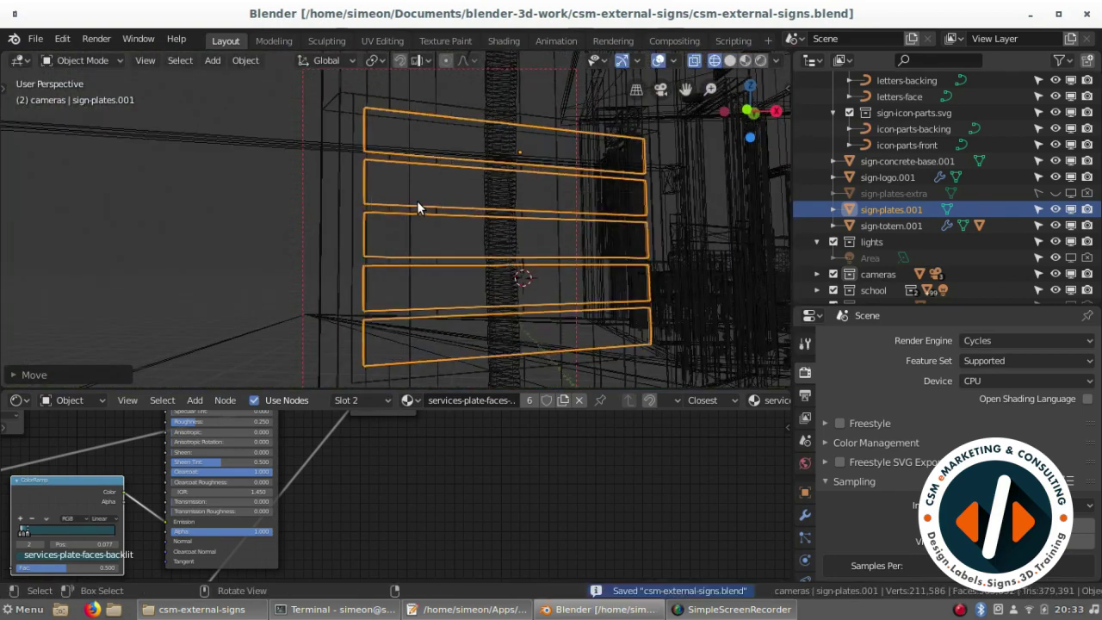
pyautogui.scroll(2, 488, 247)
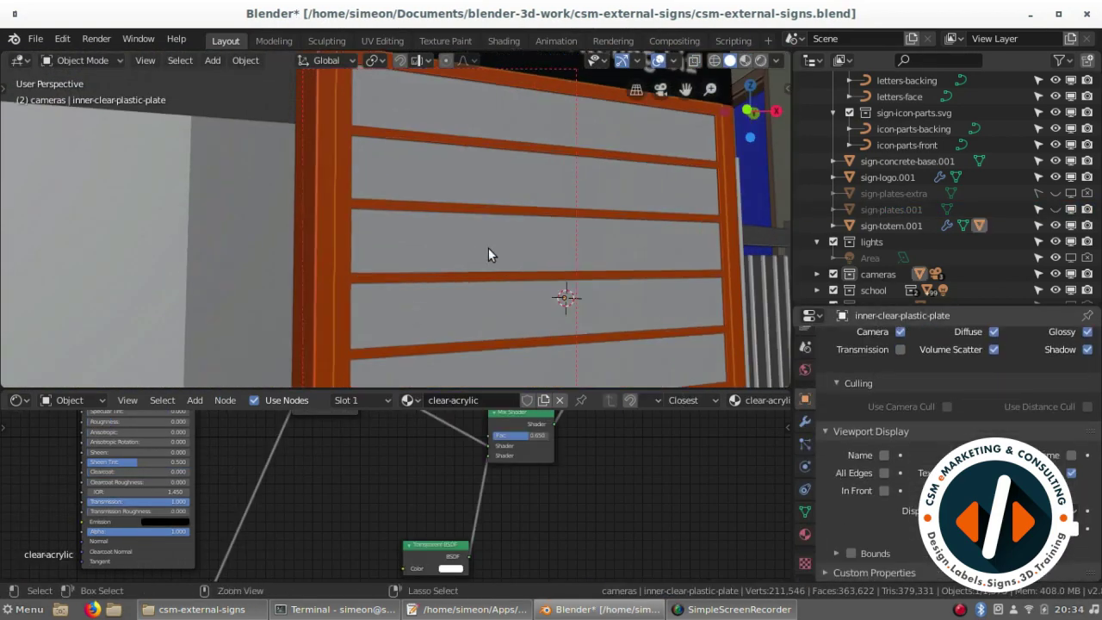
pyautogui.moveTo(489, 247); pyautogui.dragTo(481, 197, button='middle')
pyautogui.hotkey('shift', 'a')
pyautogui.click(551, 283)
pyautogui.doubleClick(184, 180)
pyautogui.write('10')
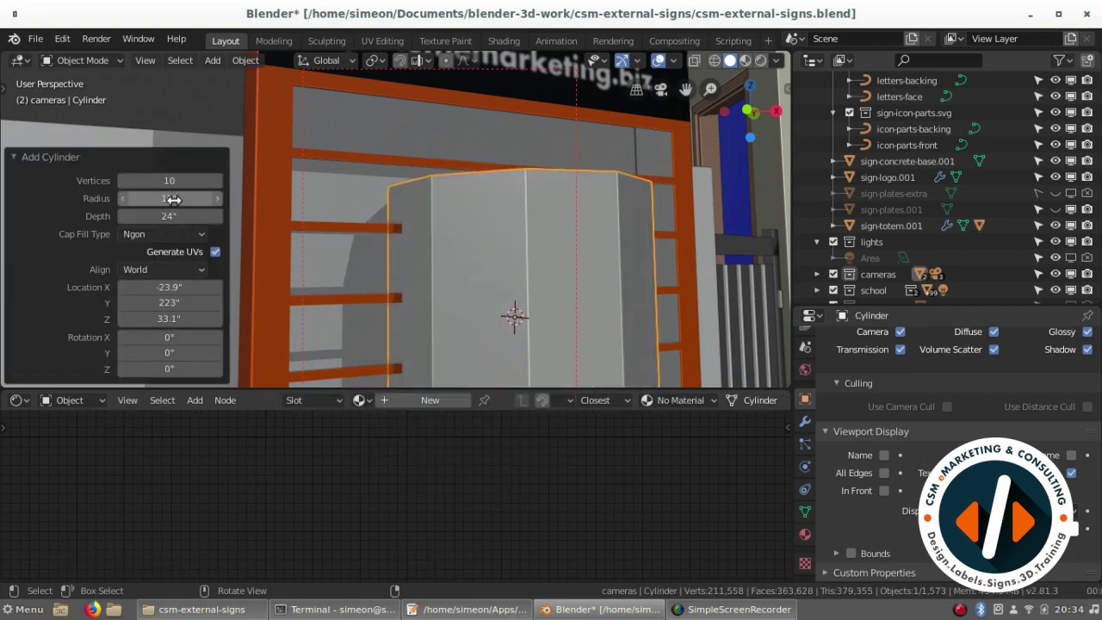
pyautogui.press('Return')
pyautogui.doubleClick(175, 198)
pyautogui.write('1.5')
pyautogui.write('44')
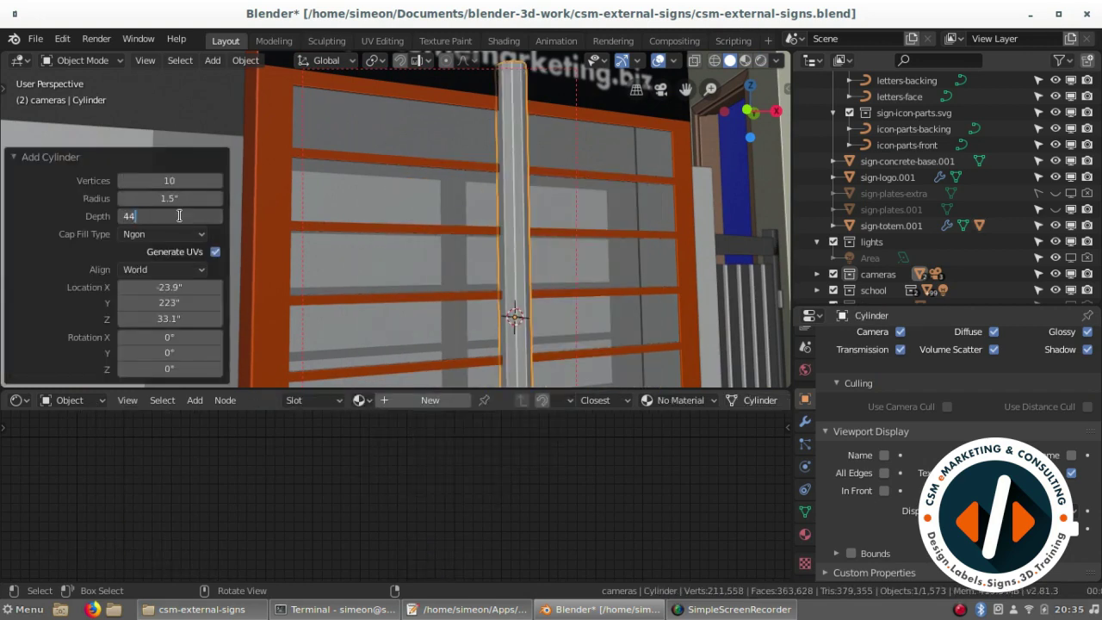
pyautogui.press('Return')
# Step: Rotate the cylinder 90° on Z and 90° on Y to lie across the top opening
pyautogui.moveTo(421, 210); pyautogui.dragTo(433, 214, button='middle')
pyautogui.write('rz90')
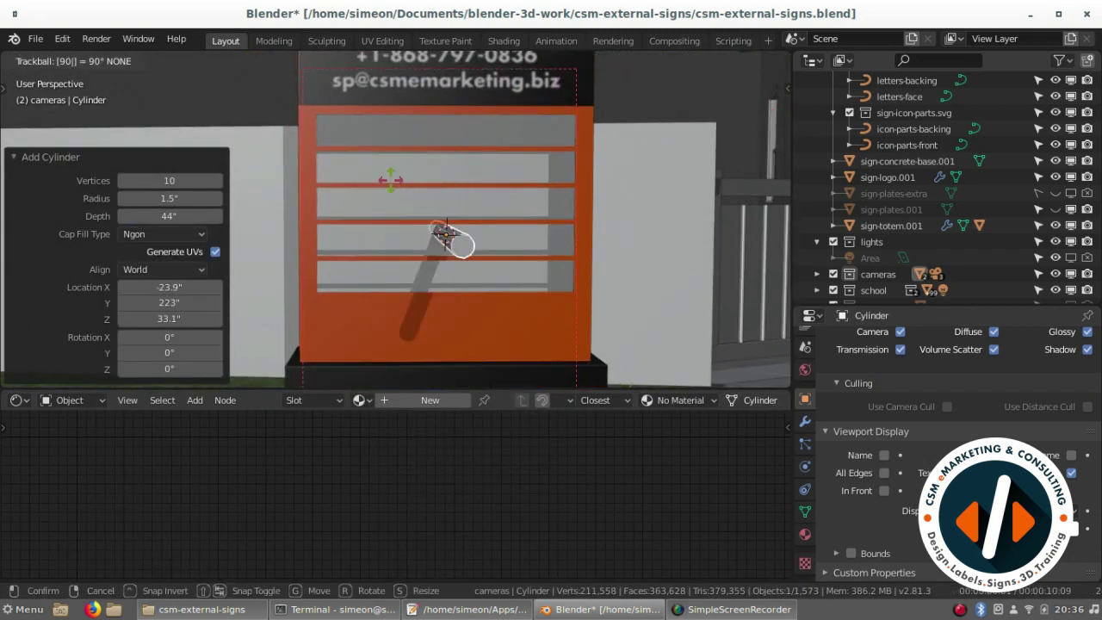
pyautogui.press('Return')
pyautogui.moveTo(391, 185); pyautogui.dragTo(411, 184, button='middle')
pyautogui.moveTo(448, 247); pyautogui.dragTo(362, 284, button='middle')
pyautogui.click(162, 334)
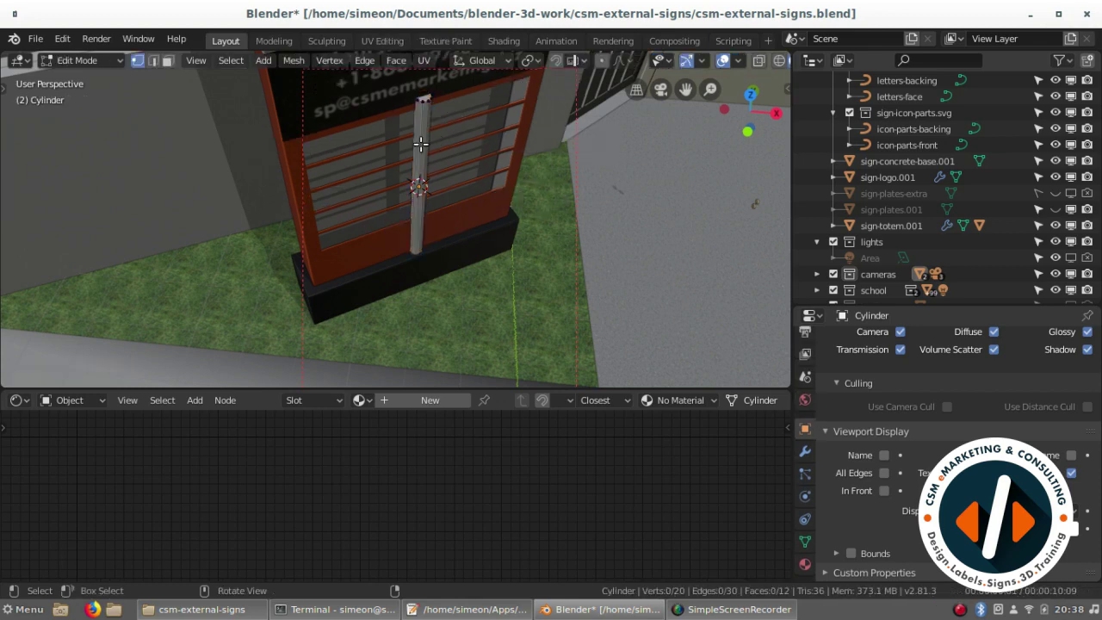
pyautogui.write('ry90')
pyautogui.press('Return')
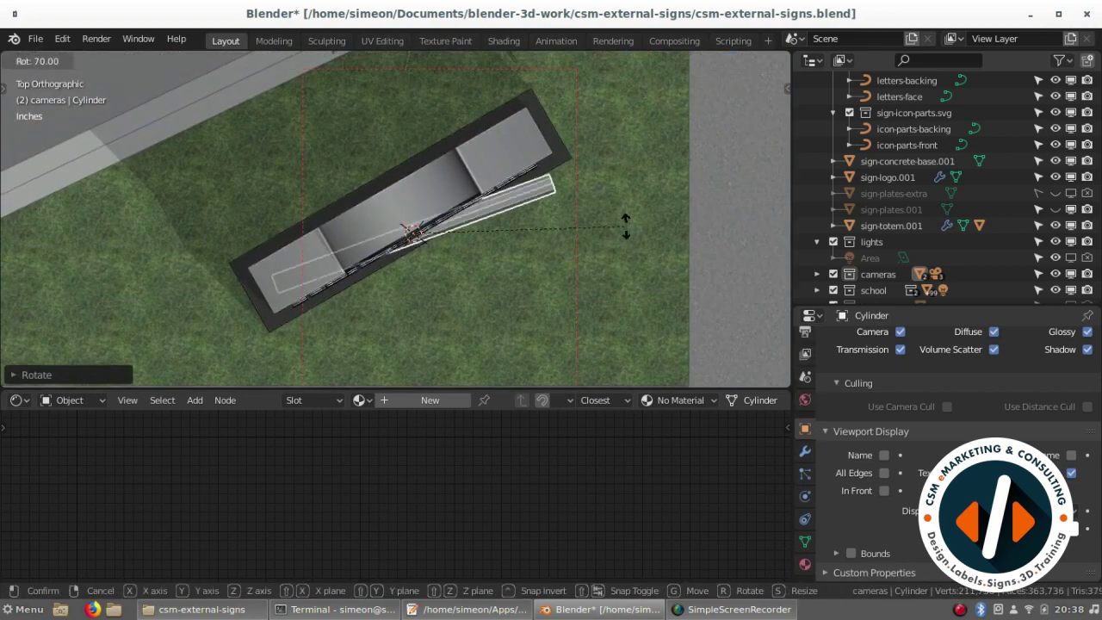
pyautogui.moveTo(431, 215)
pyautogui.mouseDown(button='middle')
pyautogui.moveTo(492, 222)
pyautogui.moveTo(442, 273)
pyautogui.mouseUp(button='middle')
# Step: Finish positioning the cylinder over the top opening and apply its transforms
pyautogui.press('r')
pyautogui.press('z')
pyautogui.click(446, 121)
pyautogui.hotkey('ctrl', 'a')
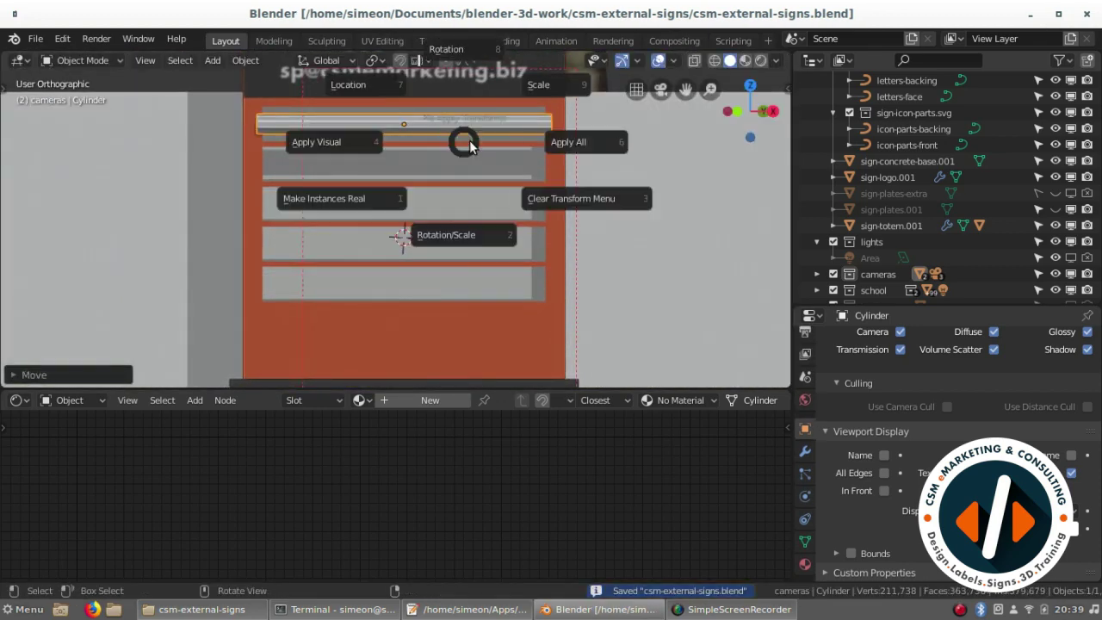
pyautogui.click(448, 231)
pyautogui.scroll(2, 470, 223)
pyautogui.moveTo(470, 223); pyautogui.dragTo(479, 249, button='middle')
pyautogui.press('KP_1')
# Step: Add centred loop cuts to the cylinder and slide an edge loop toward its end
pyautogui.press('Tab')
pyautogui.moveTo(399, 216); pyautogui.dragTo(448, 211, button='middle')
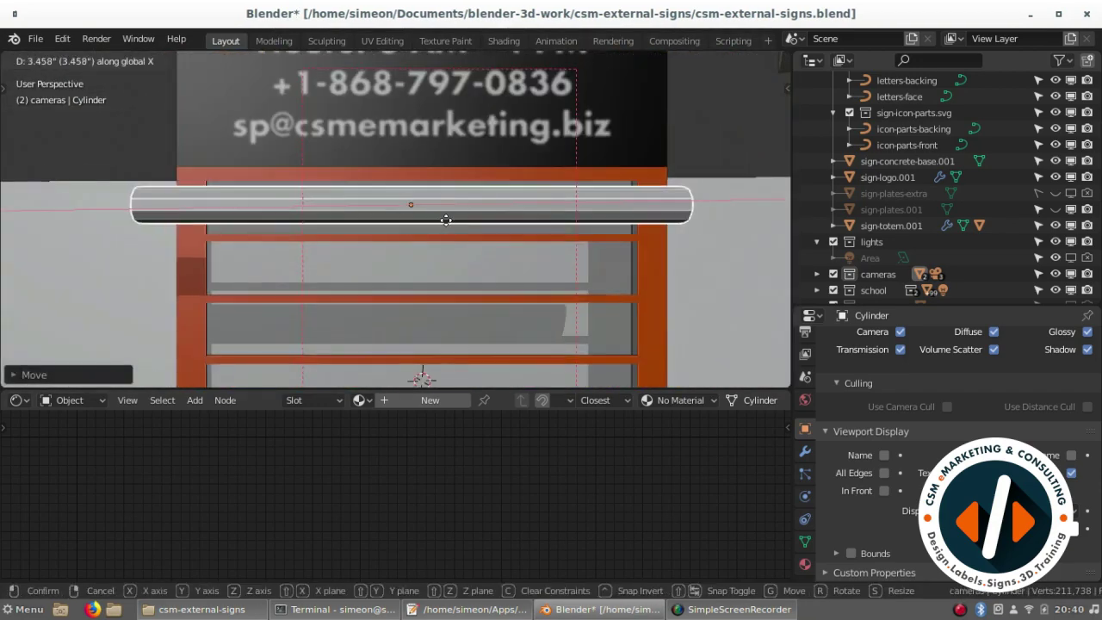
pyautogui.hotkey('ctrl', 'r')
pyautogui.scroll(1, 531, 211)
pyautogui.click(531, 211)
pyautogui.rightClick(532, 211)
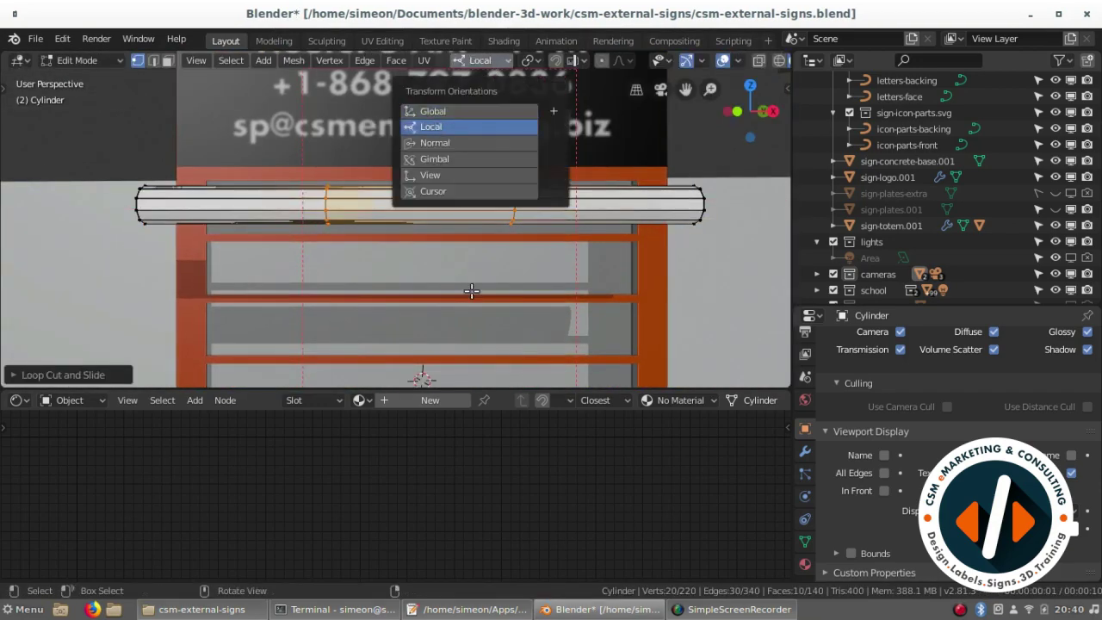
pyautogui.press('KP_7')
pyautogui.hotkey('alt', 'z')
pyautogui.press('b')
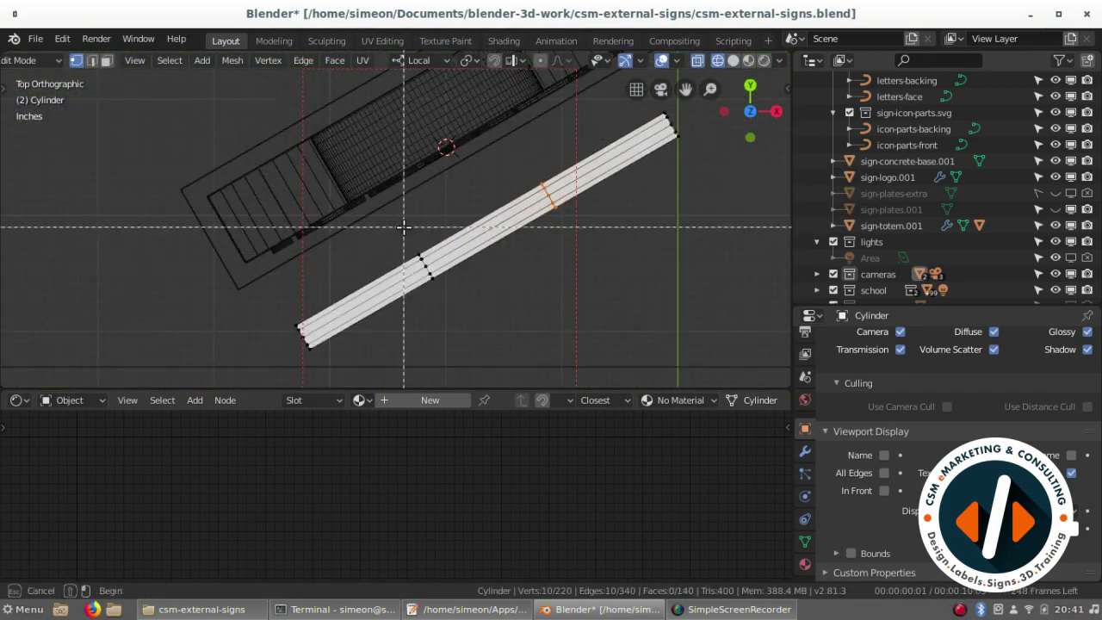
pyautogui.moveTo(404, 227); pyautogui.dragTo(411, 227, button='middle')
pyautogui.press('g')
pyautogui.press('g')
pyautogui.click(411, 227)
# Step: In an orthographic side view, select the cylinder's right-end vertices and move them
pyautogui.press('KP_7')
pyautogui.hotkey('alt', 'a')
pyautogui.press('b')
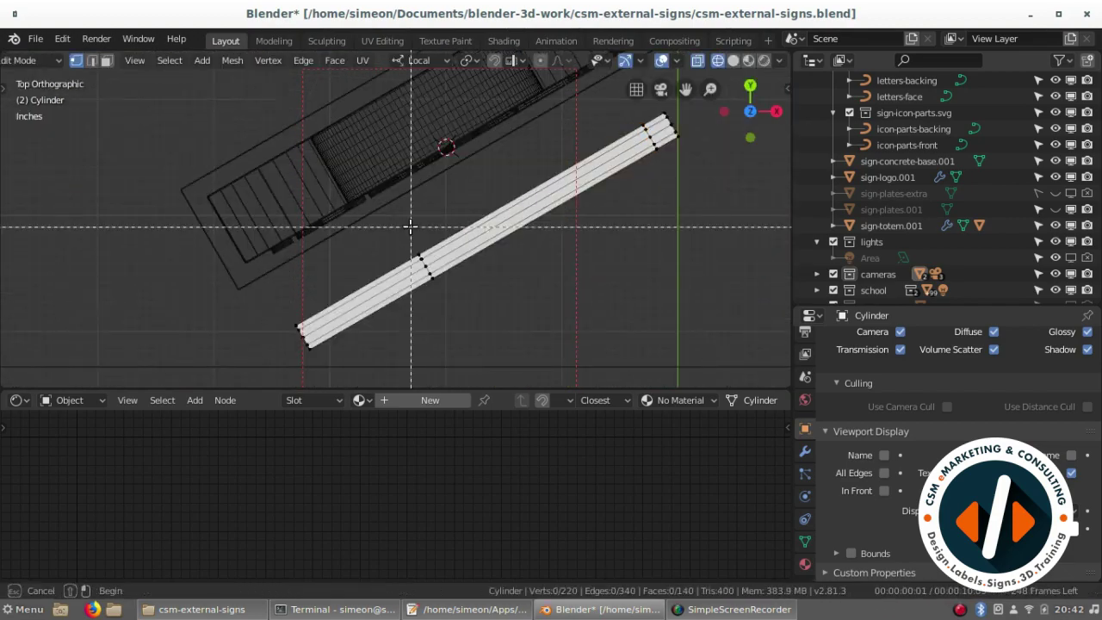
pyautogui.moveTo(402, 291); pyautogui.dragTo(385, 168, button='middle')
pyautogui.press('KP_5')
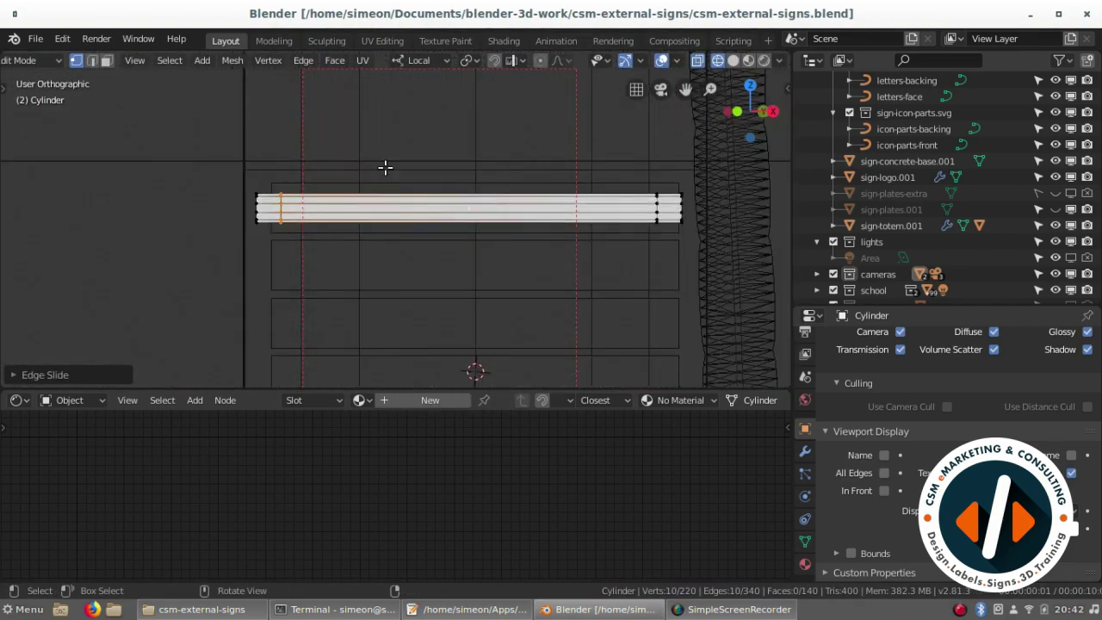
pyautogui.press('Escape')
pyautogui.moveTo(509, 214); pyautogui.dragTo(502, 227, button='middle')
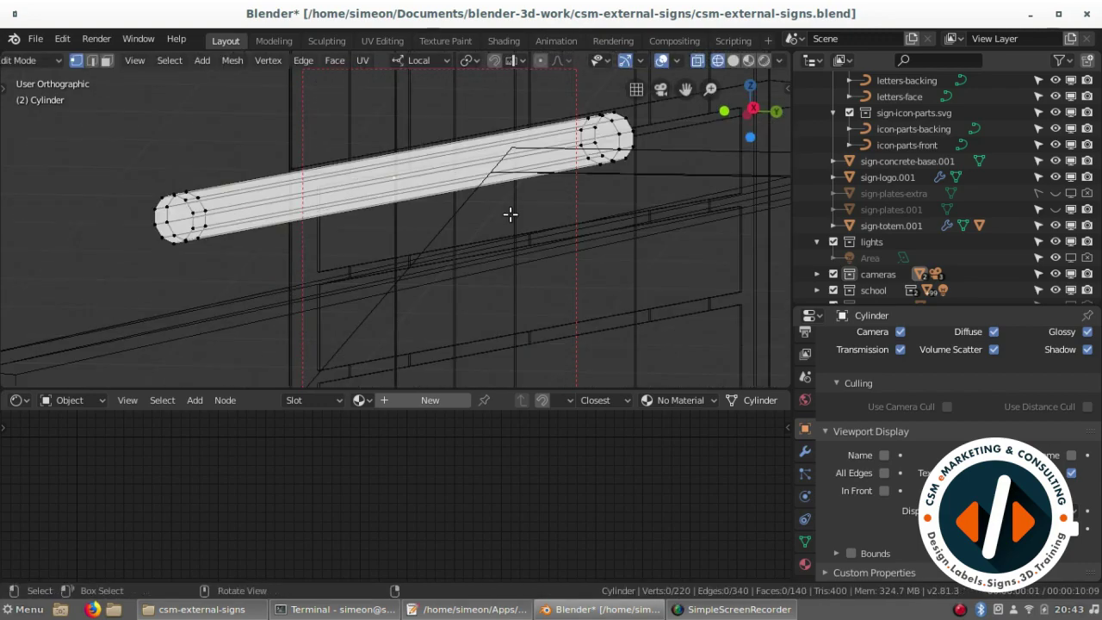
pyautogui.press('KP_5')
pyautogui.hotkey('alt', 'a')
pyautogui.click(780, 60)
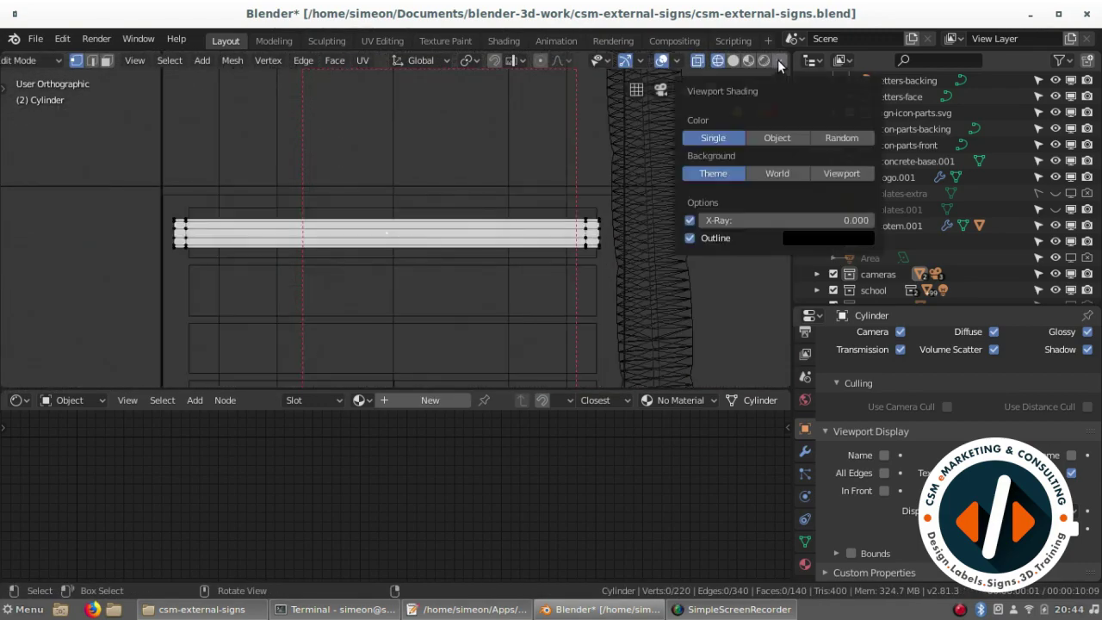
pyautogui.click(775, 137)
pyautogui.moveTo(624, 211); pyautogui.dragTo(659, 259)
pyautogui.press('g')
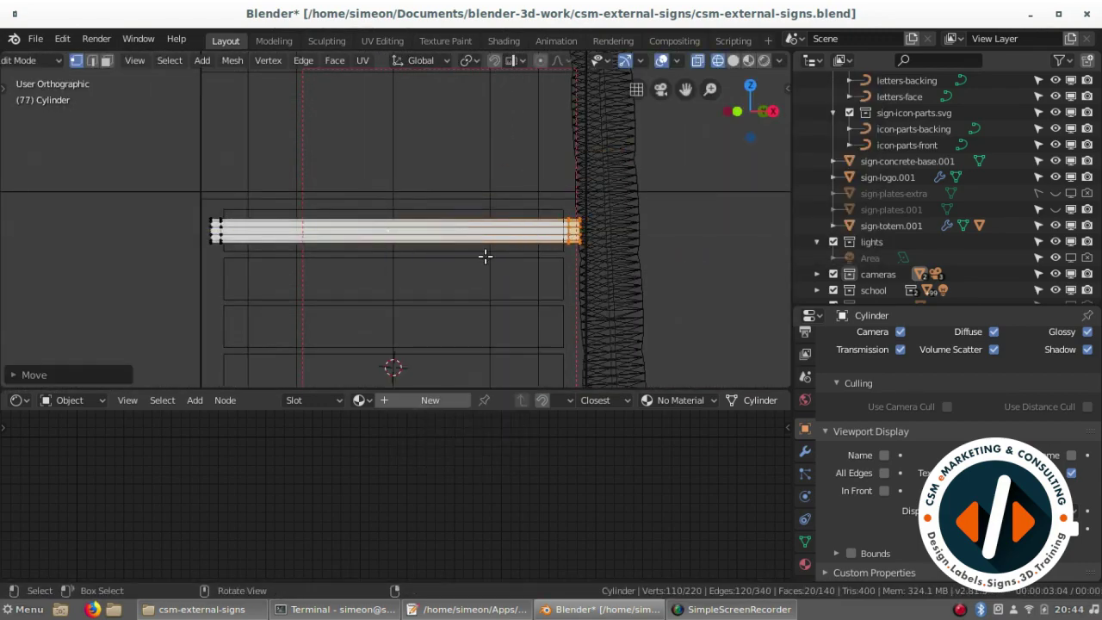
pyautogui.click(276, 241)
# Step: Bevel the edges at both cylinder ends and scale the ends to round them
pyautogui.press('a')
pyautogui.scroll(3, 238, 216)
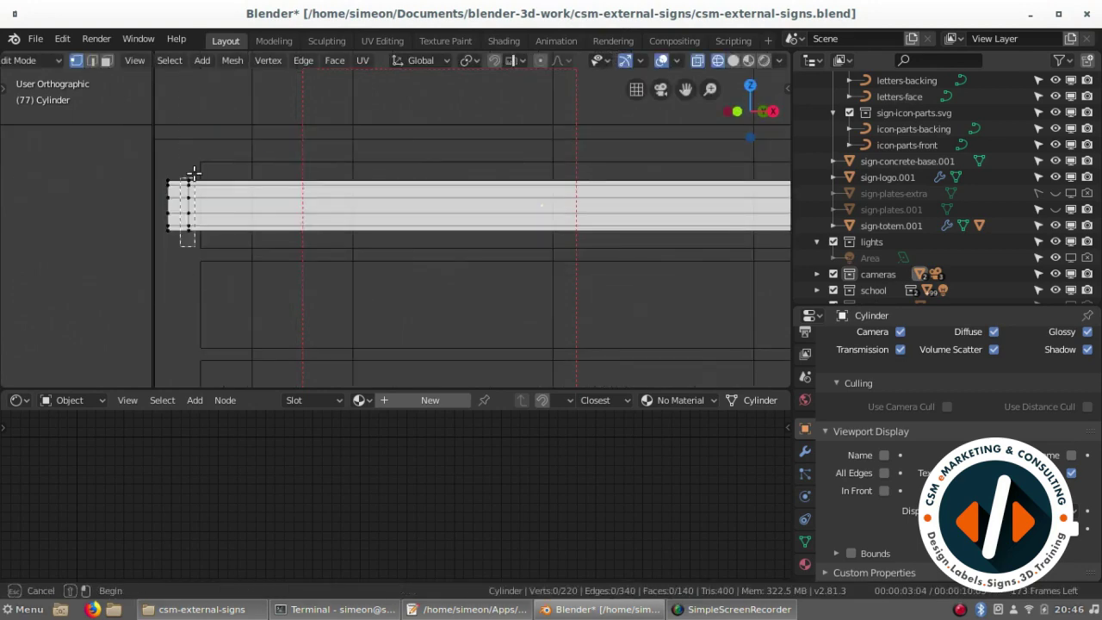
pyautogui.hotkey('ctrl', 'b')
pyautogui.press('KP_Decimal')
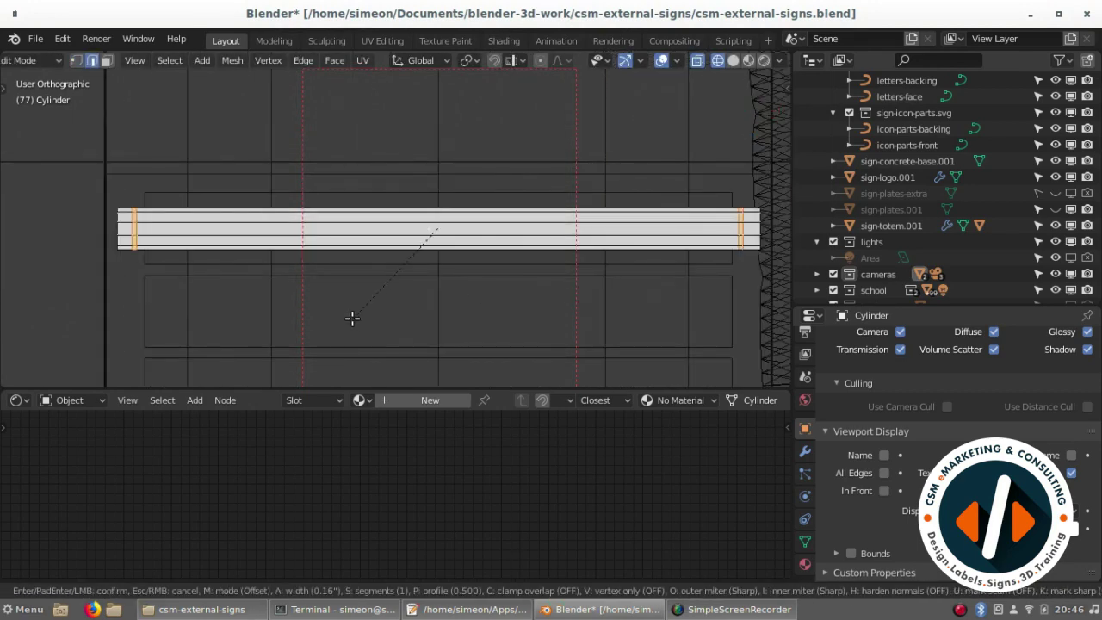
pyautogui.click(367, 306)
pyautogui.scroll(2, 177, 258)
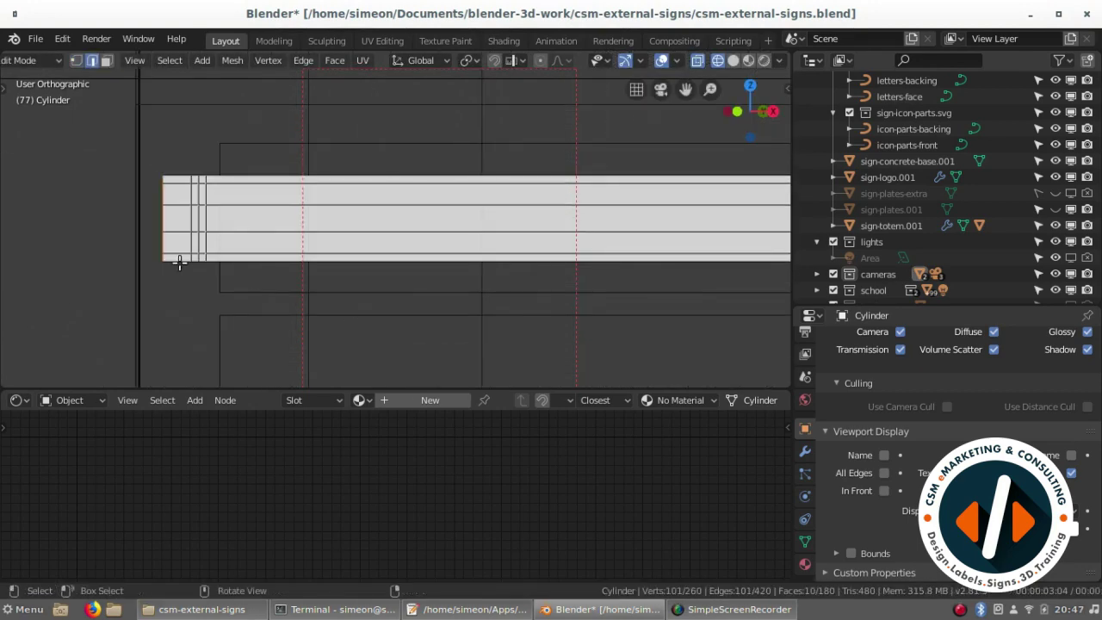
pyautogui.click(333, 273)
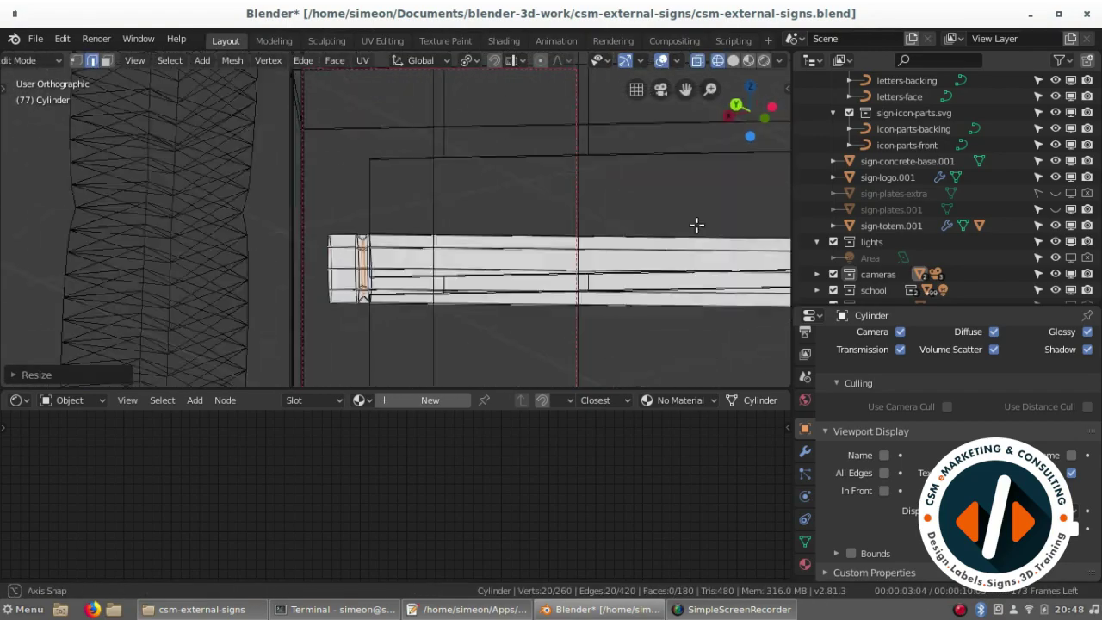
pyautogui.moveTo(696, 224)
pyautogui.mouseDown(button='middle')
pyautogui.moveTo(317, 209)
pyautogui.moveTo(87, 144)
pyautogui.mouseUp(button='middle')
# Step: Merge the cylinder's overlapping vertices by distance, then make sign-totem.001 active
pyautogui.press('Tab')
pyautogui.press('a')
pyautogui.click(196, 49)
pyautogui.press('m')
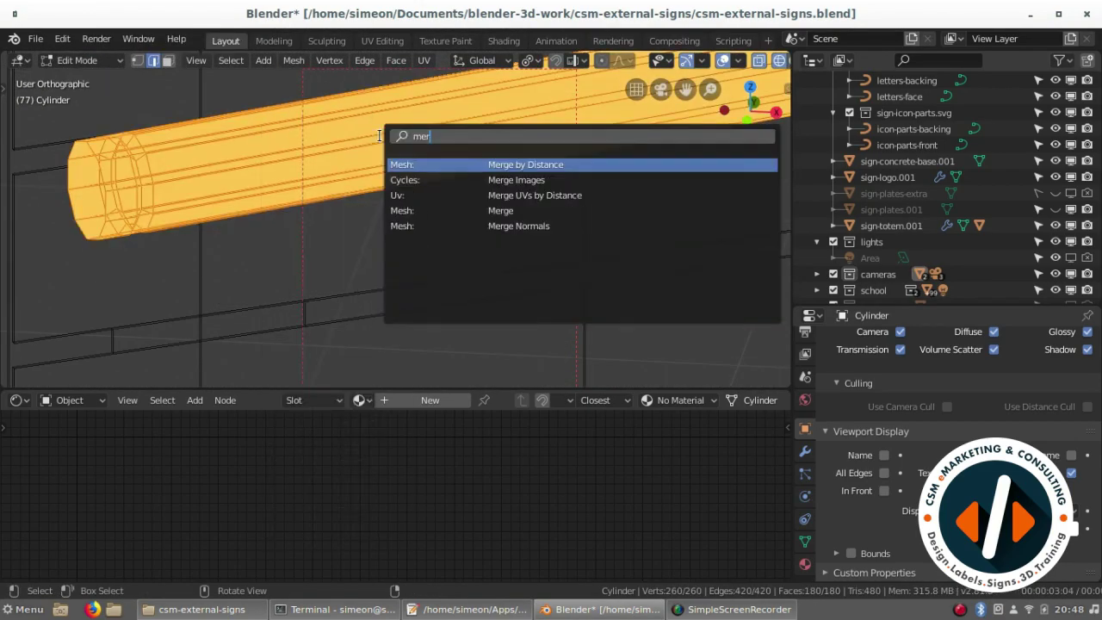
pyautogui.click(430, 160)
pyautogui.press('Tab')
pyautogui.click(395, 246)
# Step: Save, then add a new cylinder and set its height to 44 inches
pyautogui.hotkey('ctrl', 's')
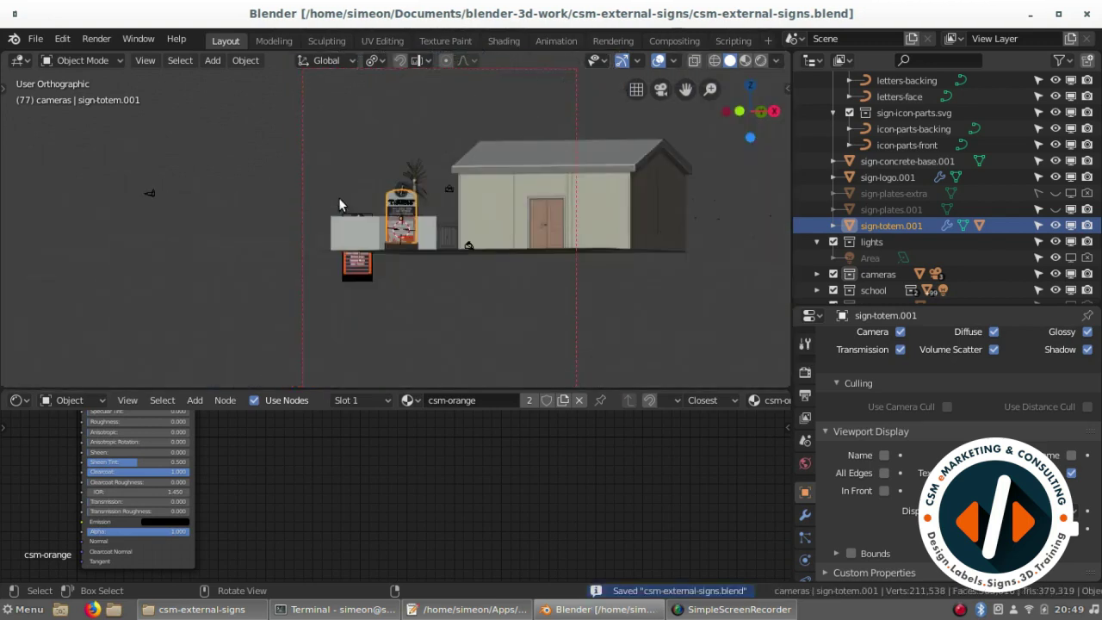
pyautogui.hotkey('shift', 'a')
pyautogui.click(439, 271)
pyautogui.press('n')
pyautogui.moveTo(439, 276); pyautogui.dragTo(376, 247, button='middle')
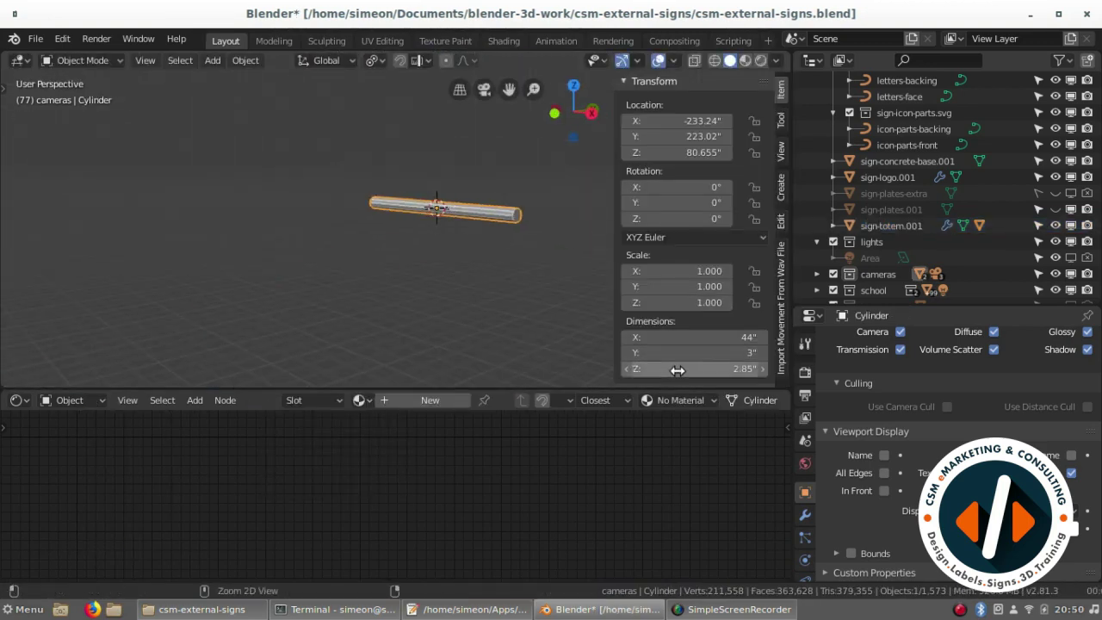
# Step: Add three loop cuts along the tube and scale them into end-cap grooves
pyautogui.press('n')
pyautogui.press('Tab')
pyautogui.hotkey('ctrl', 'r')
pyautogui.scroll(2, 309, 239)
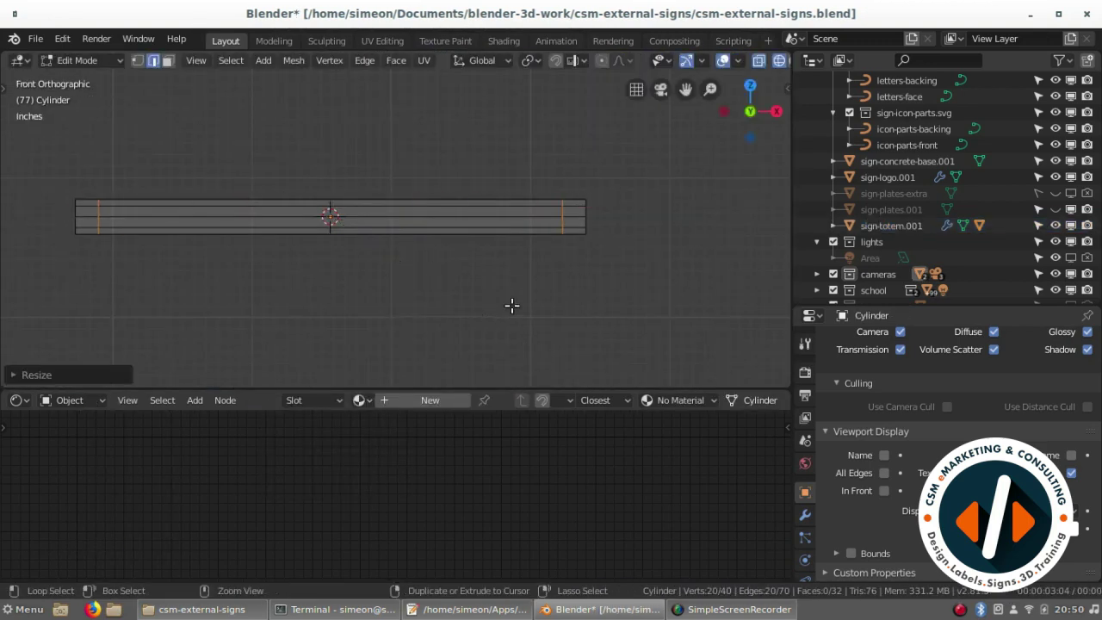
pyautogui.click(520, 253)
pyautogui.moveTo(520, 254); pyautogui.dragTo(623, 273, button='middle')
pyautogui.press('KP_1')
pyautogui.scroll(1, 678, 211)
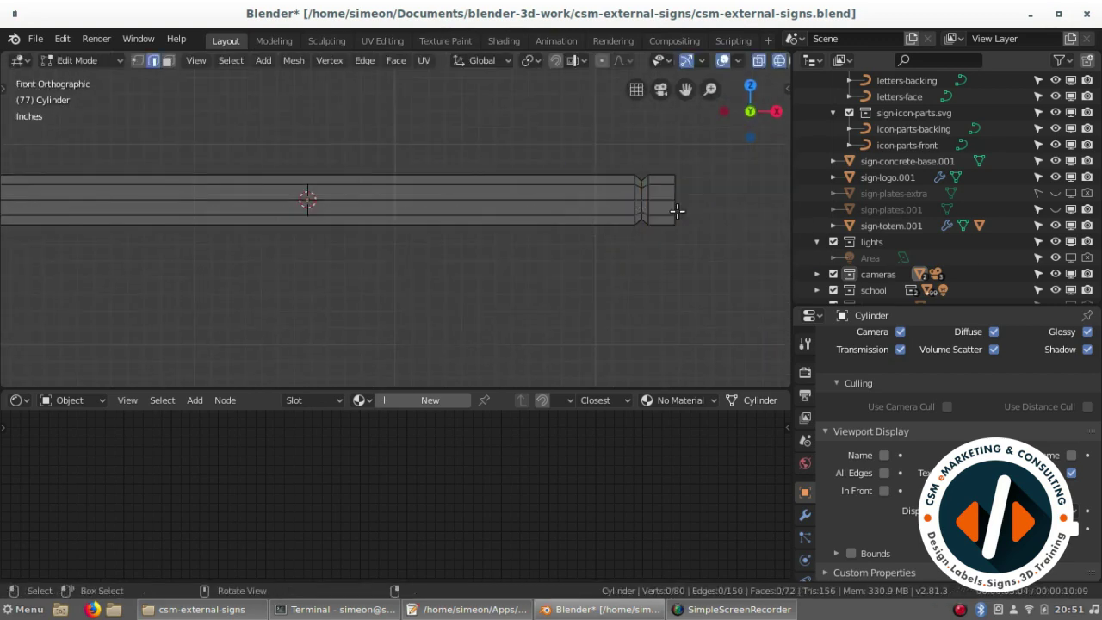
# Step: Create two material slots on the tube named lightbulb and bulb-caps
pyautogui.press('a')
pyautogui.click(805, 564)
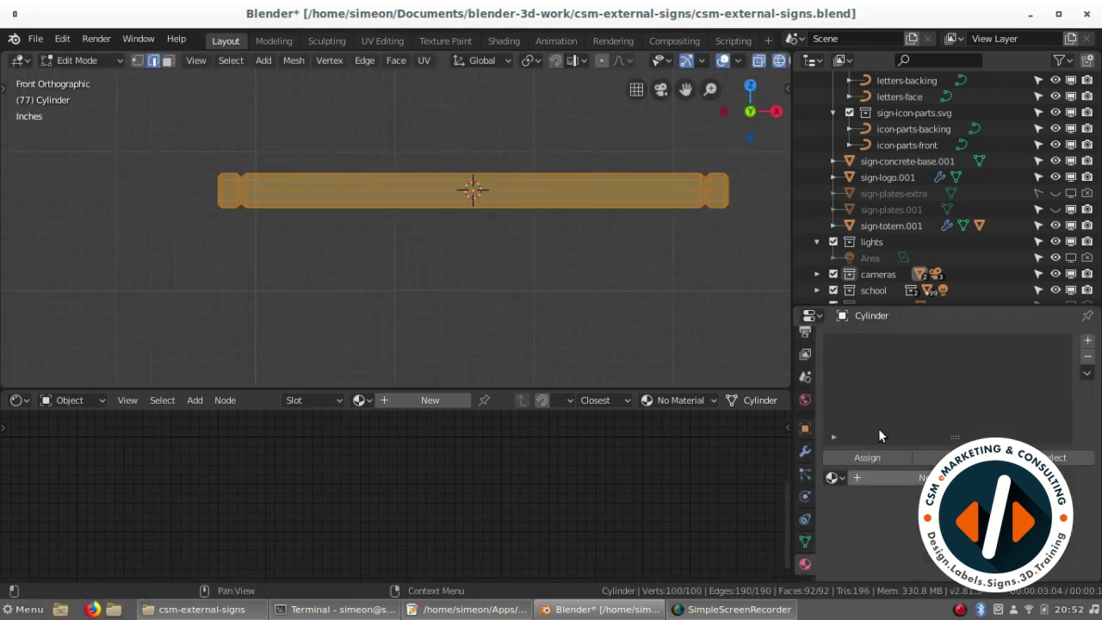
pyautogui.click(870, 478)
pyautogui.doubleClick(872, 478)
pyautogui.click(1088, 340)
pyautogui.click(870, 477)
pyautogui.doubleClick(874, 477)
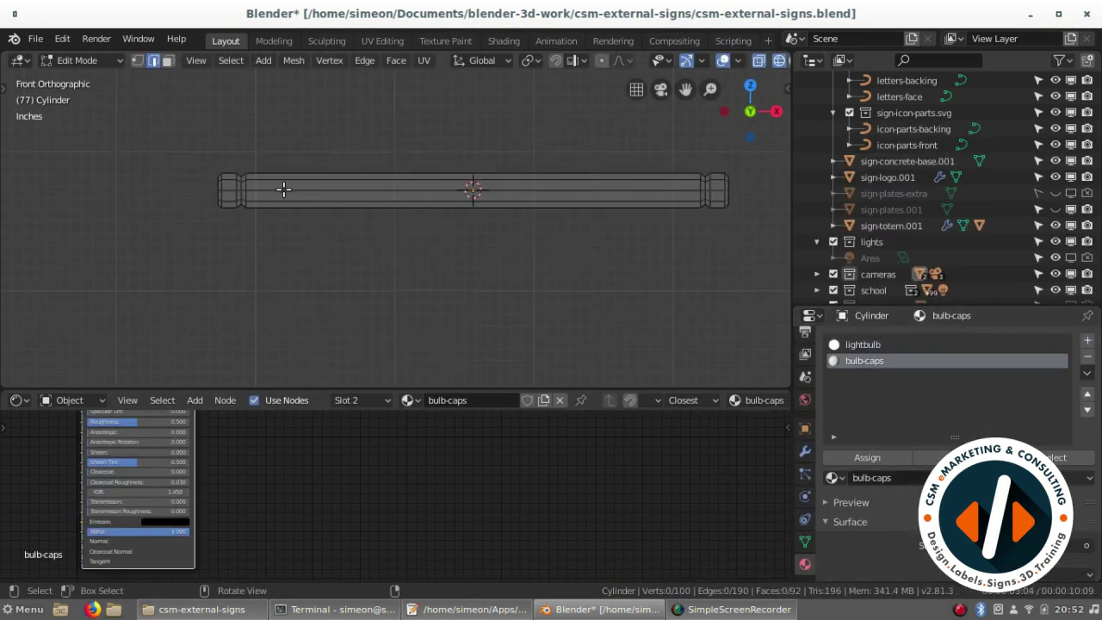
# Step: Assign the bulb-caps material to the end cap faces and save
pyautogui.hotkey('ctrl', 'space')
pyautogui.hotkey('ctrl', 'space')
pyautogui.press('Tab')
pyautogui.hotkey('ctrl', 's')
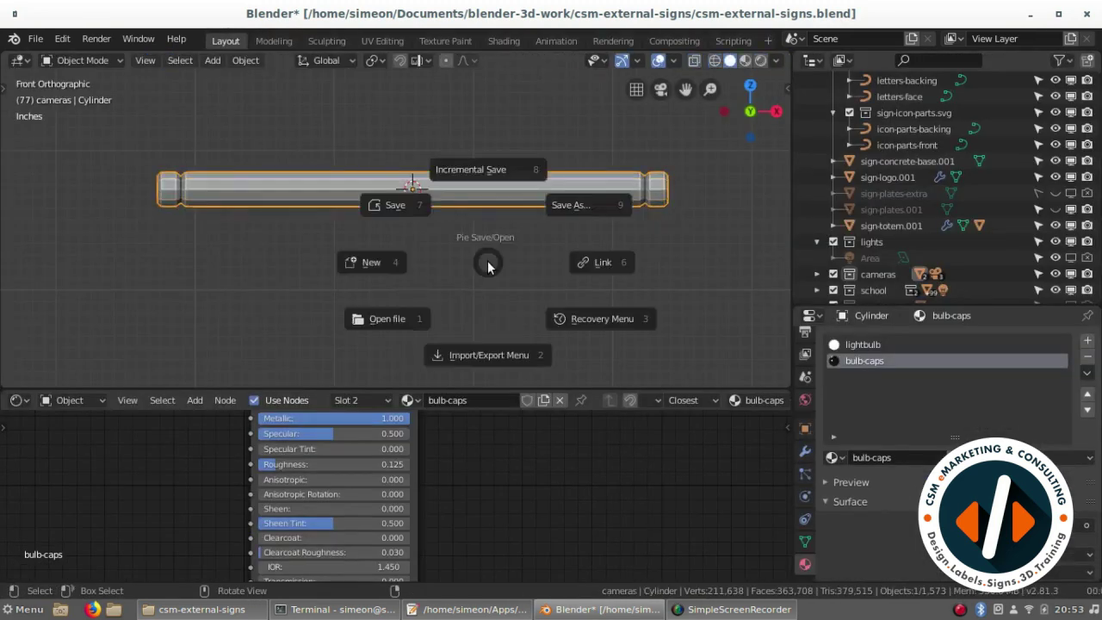
pyautogui.press('Escape')
# Step: Give the light-bulb tube an Array modifier with Count 5
pyautogui.scroll(-2, 445, 208)
pyautogui.click(805, 428)
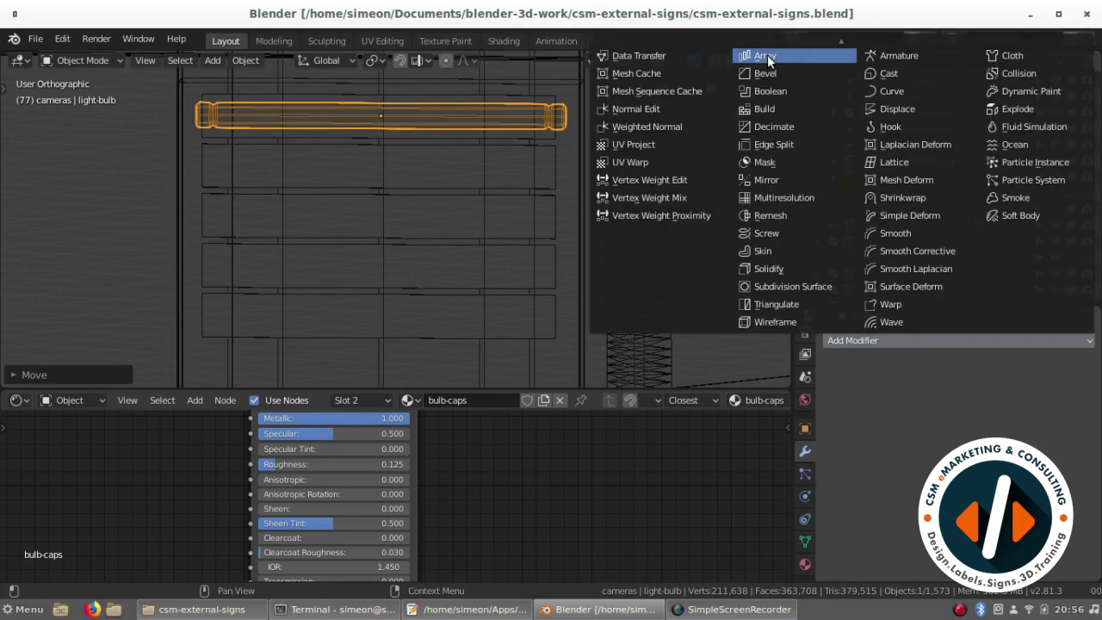
pyautogui.click(766, 56)
pyautogui.moveTo(956, 465); pyautogui.dragTo(1008, 465)
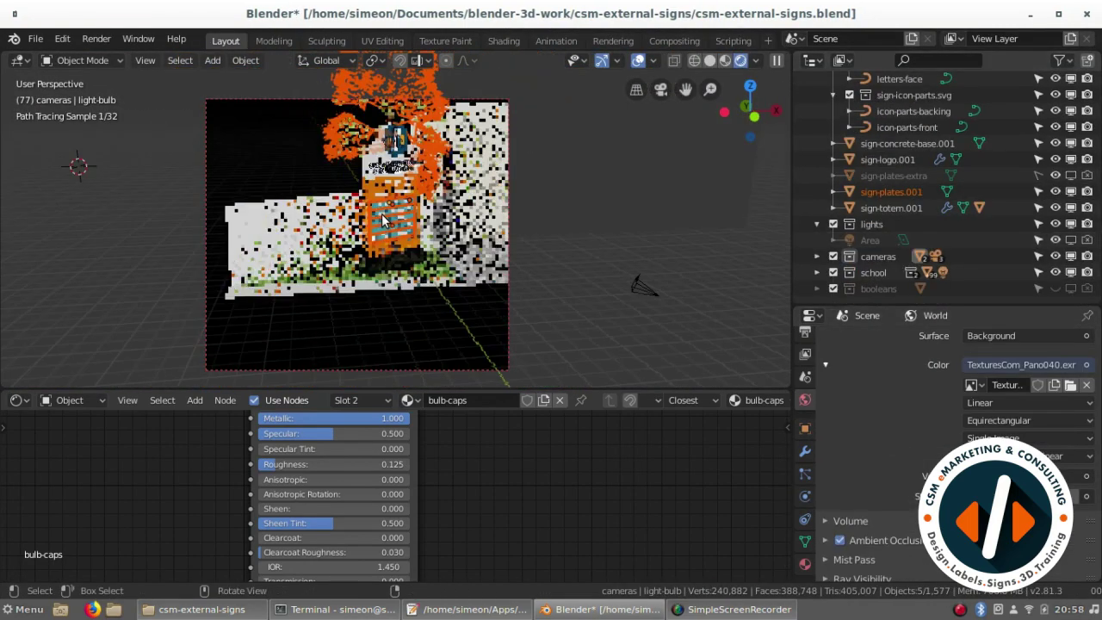
# Step: Save, unhide sign-plates.001 and frame its node tree
pyautogui.hotkey('ctrl', 's')
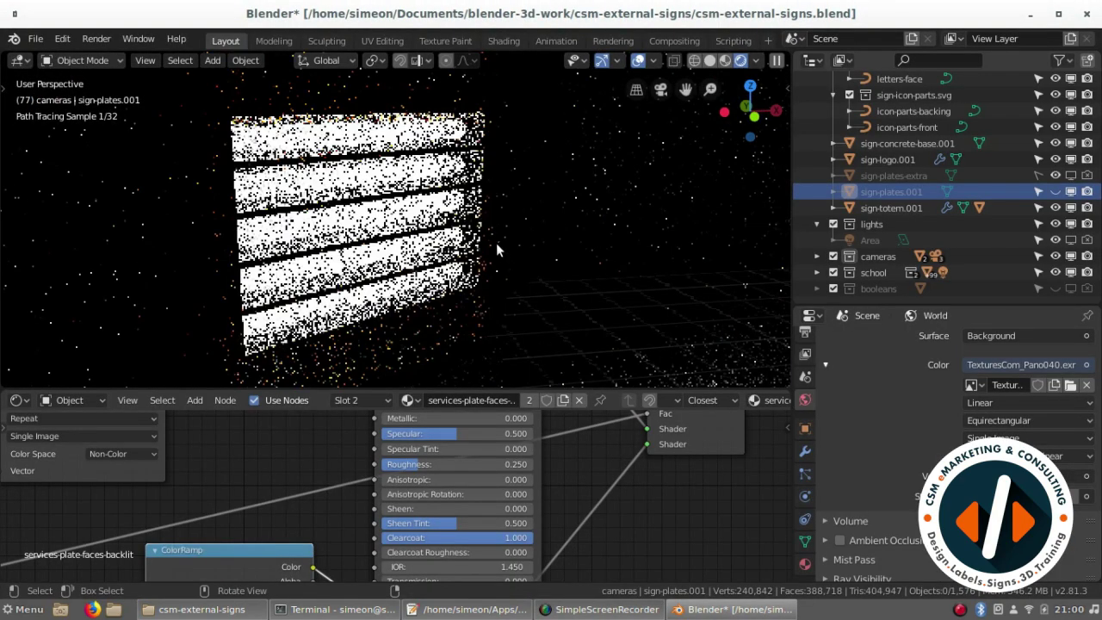
pyautogui.hotkey('alt', 'h')
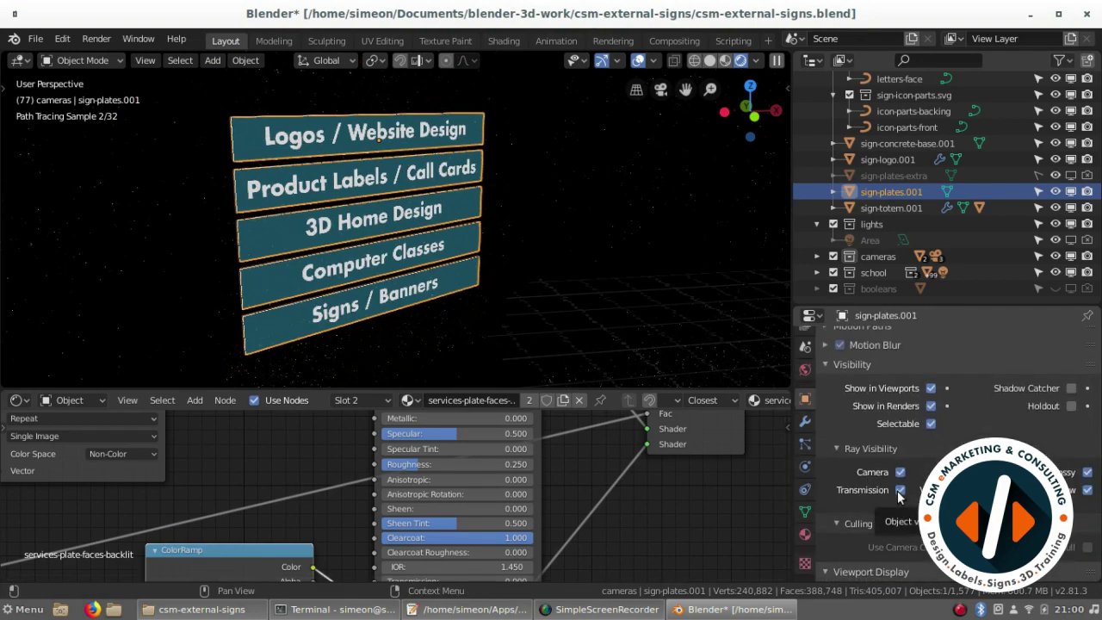
pyautogui.hotkey('ctrl', 'space')
pyautogui.press('Home')
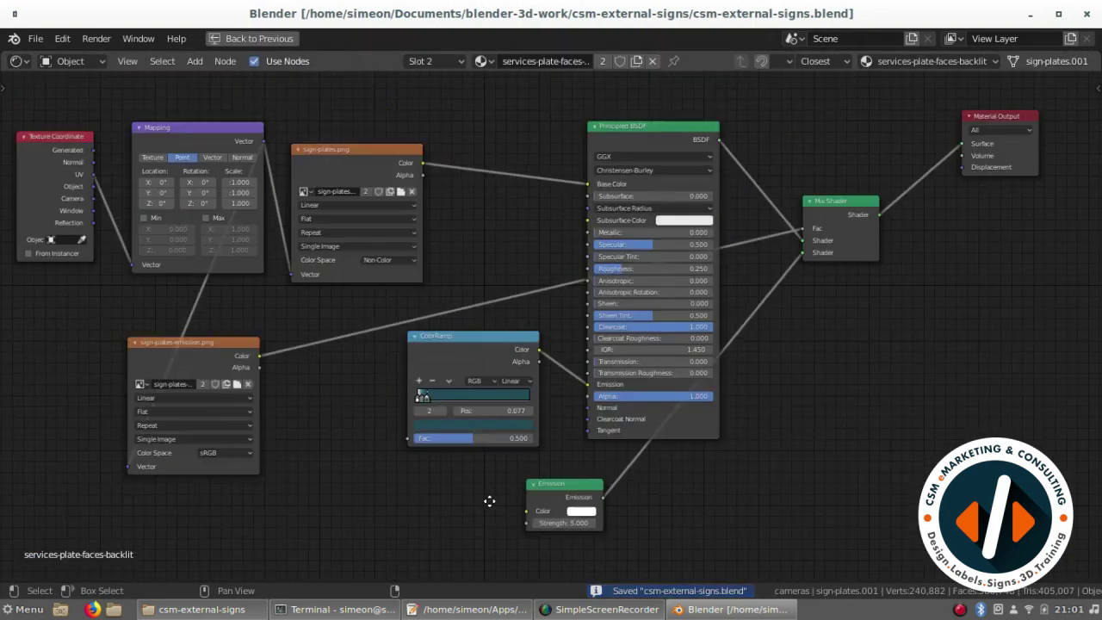
pyautogui.hotkey('ctrl', 'space')
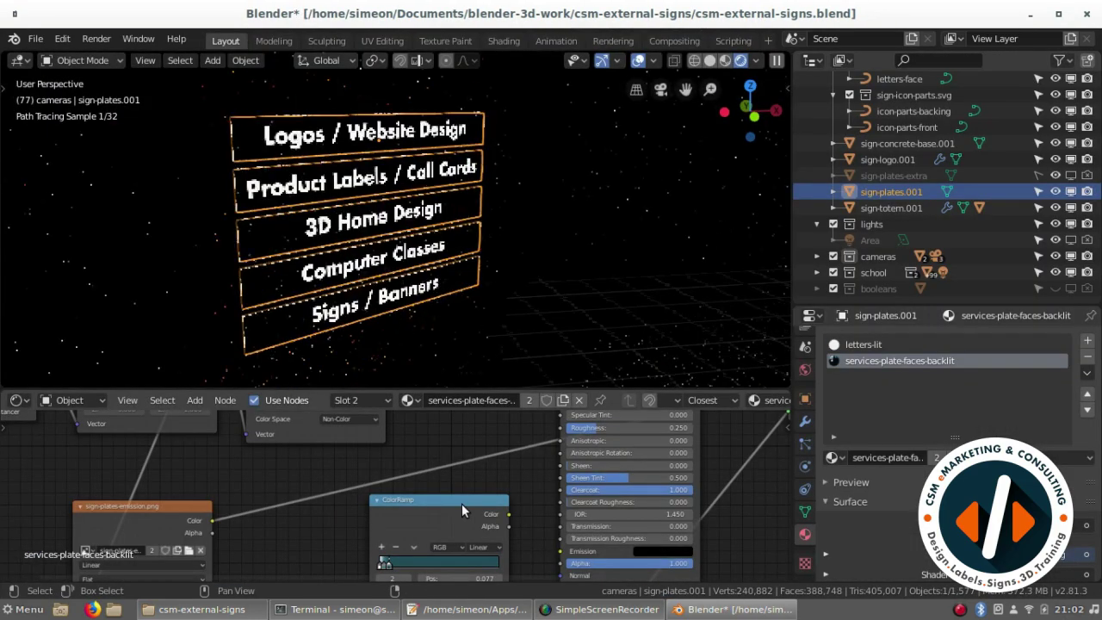
# Step: Lower the service plates' Emission node Strength from 5 to 1
pyautogui.moveTo(462, 504); pyautogui.dragTo(294, 531, button='middle')
pyautogui.hotkey('ctrl', 'space')
pyautogui.moveTo(558, 147); pyautogui.dragTo(296, 348, button='middle')
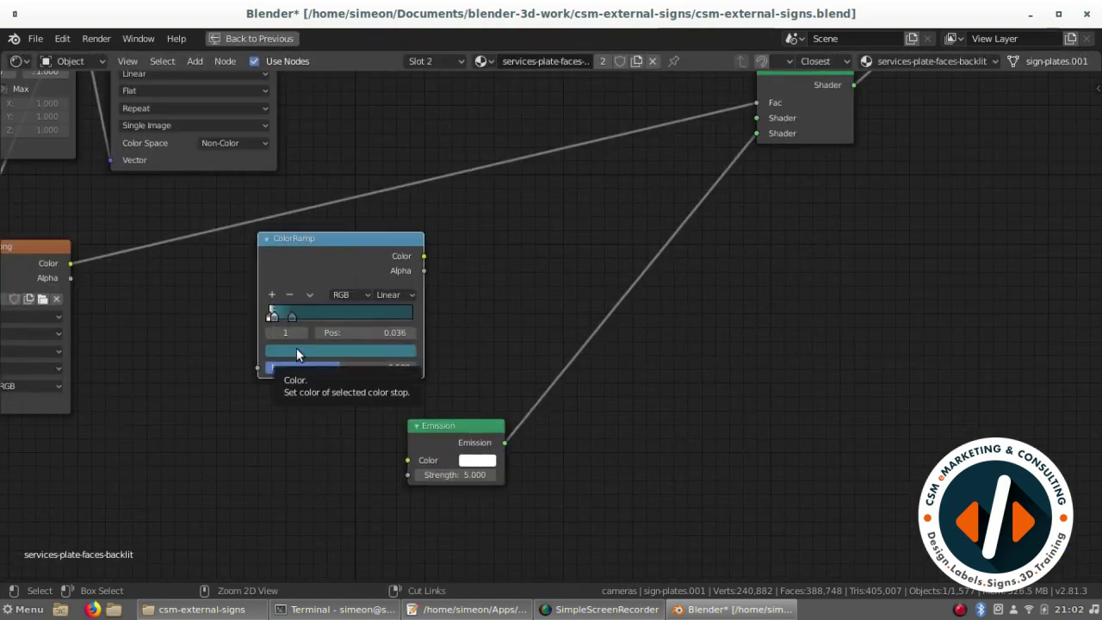
pyautogui.click(507, 327)
pyautogui.press('Escape')
pyautogui.scroll(-2, 509, 132)
pyautogui.hotkey('ctrl', 'space')
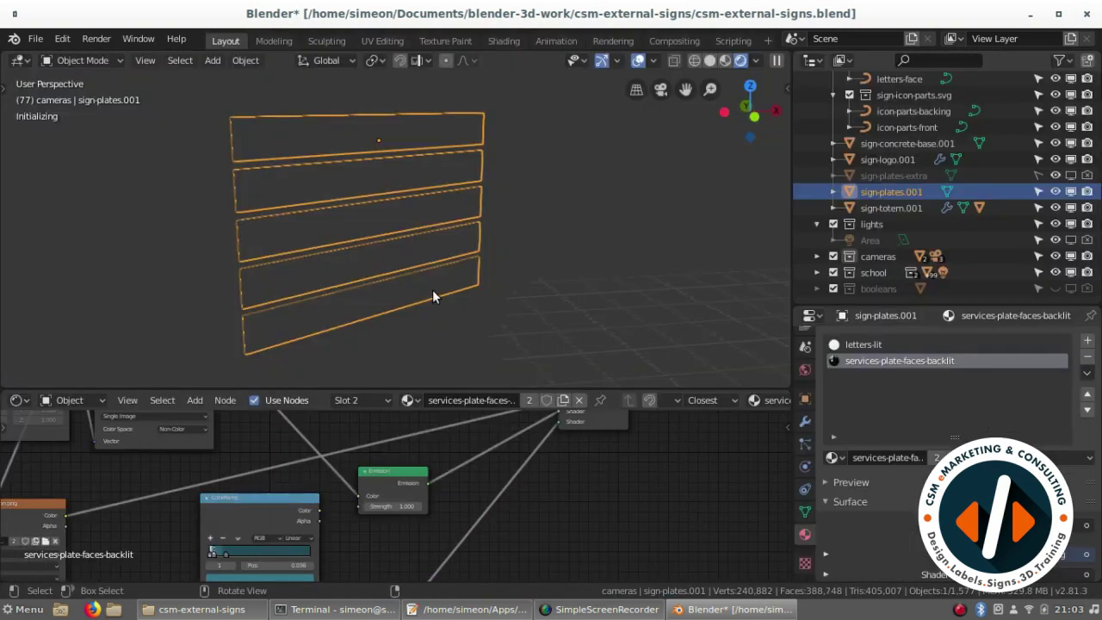
# Step: Inspect the Emission colour as RGB values and save the file
pyautogui.scroll(2, 396, 482)
pyautogui.click(456, 488)
pyautogui.click(451, 360)
pyautogui.scroll(-2, 534, 482)
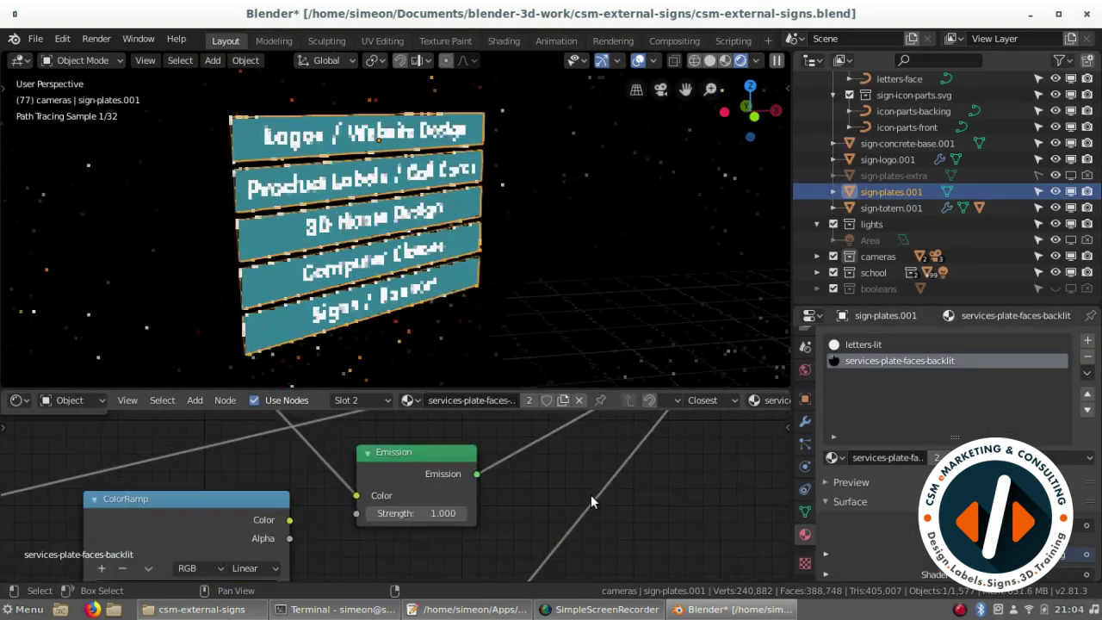
pyautogui.moveTo(591, 495); pyautogui.dragTo(654, 560, button='middle')
pyautogui.hotkey('ctrl', 's')
pyautogui.scroll(-3, 909, 180)
# Step: Move inner-clear-plastic-plate out of sign-totem.001 into the Scene Collection and save
pyautogui.click(899, 195)
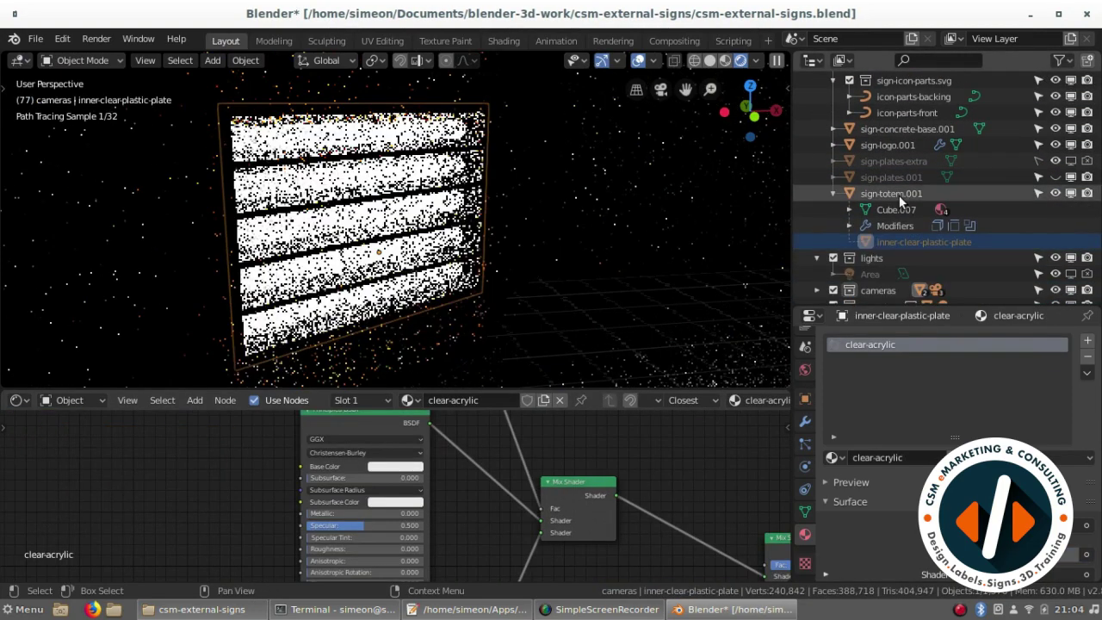
pyautogui.click(851, 216)
pyautogui.press('Tab')
pyautogui.click(279, 239)
pyautogui.press('m')
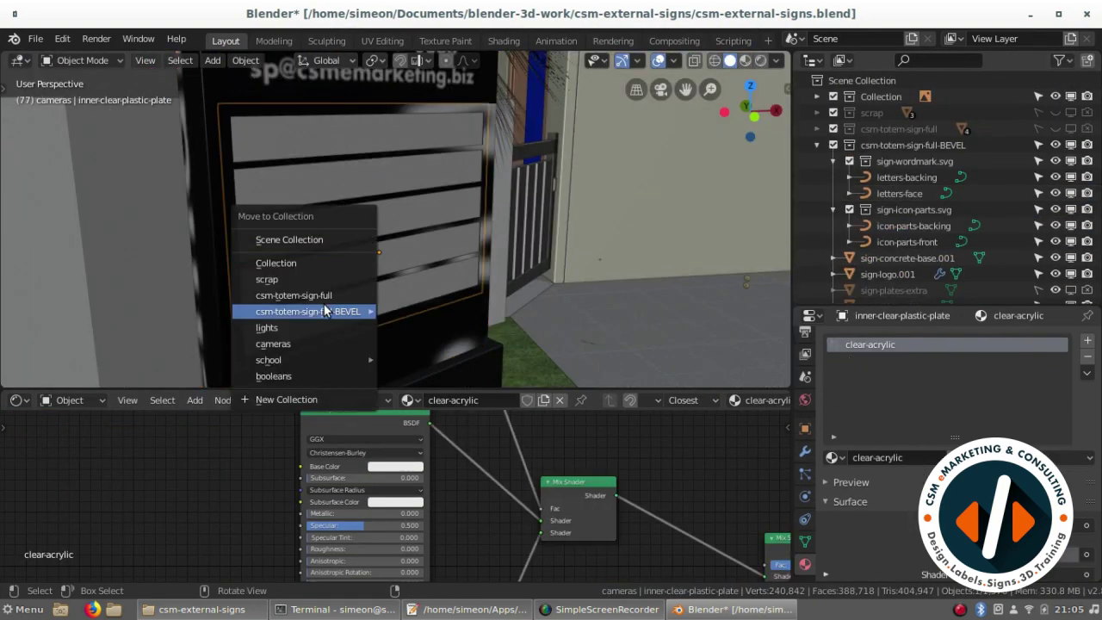
pyautogui.click(356, 211)
pyautogui.scroll(-5, 911, 162)
pyautogui.hotkey('ctrl', 's')
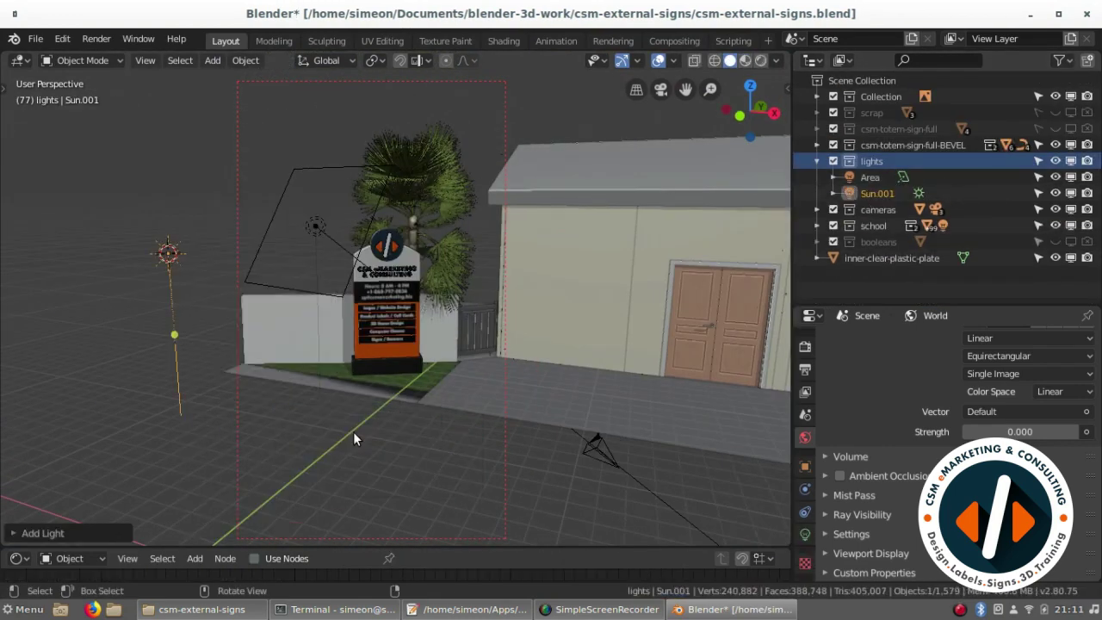
# Step: Duplicate the Sun lamp to create a second Moon light
pyautogui.press('KP_3')
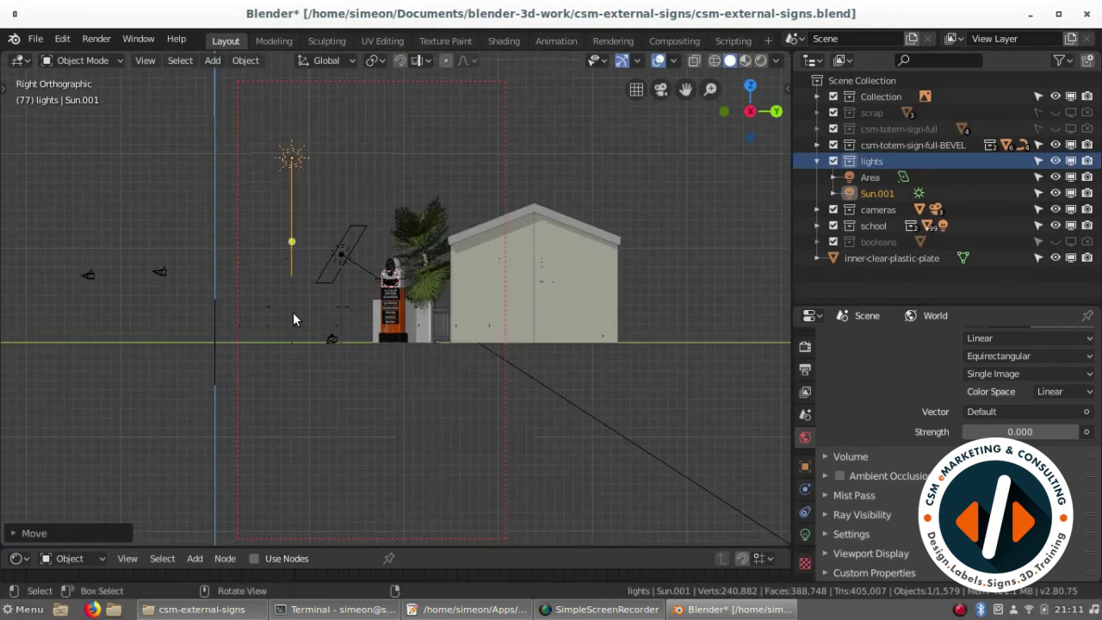
pyautogui.press('KP_7')
pyautogui.press('KP_3')
pyautogui.click(806, 534)
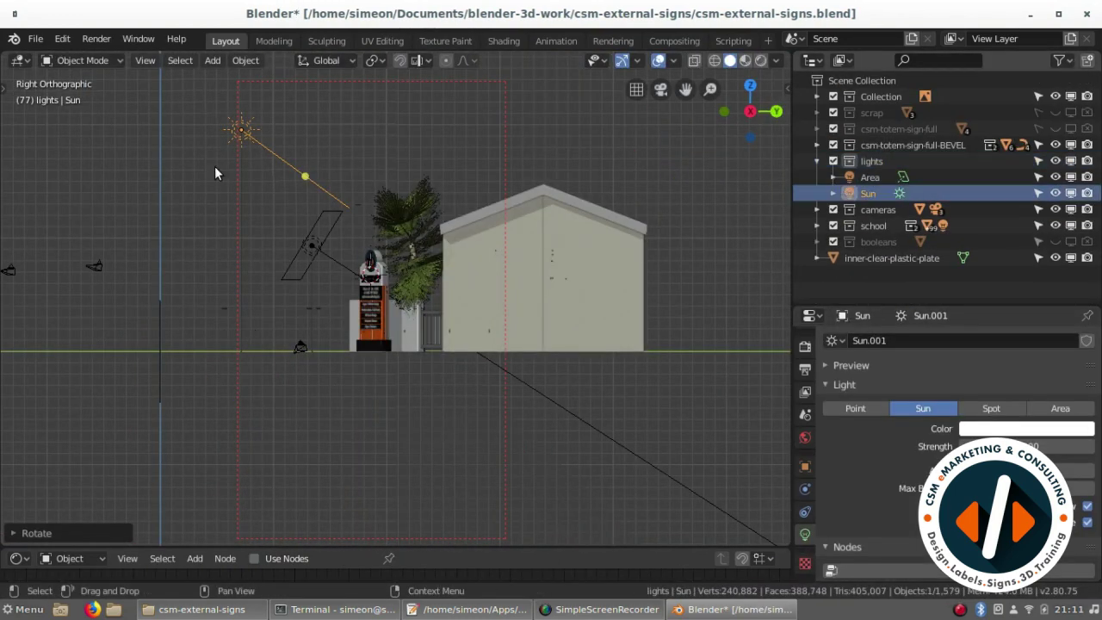
pyautogui.press('KP_7')
pyautogui.hotkey('shift', 'd')
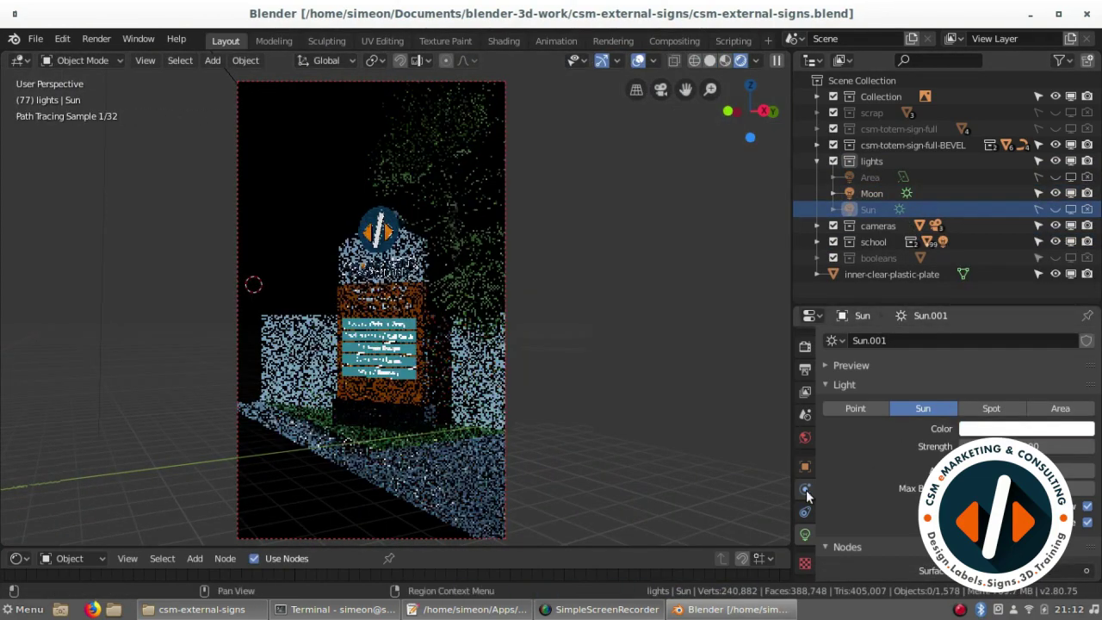
# Step: Turn off the Moon light, keep the Sun on, and look through the scene camera
pyautogui.click(805, 437)
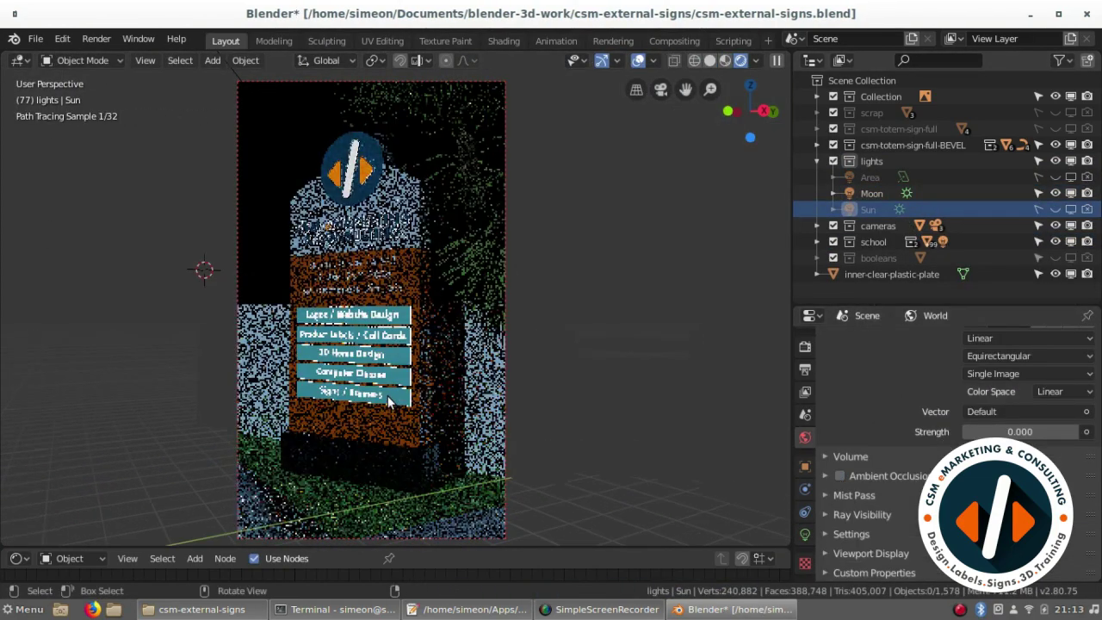
pyautogui.click(871, 193)
pyautogui.click(745, 60)
pyautogui.click(776, 60)
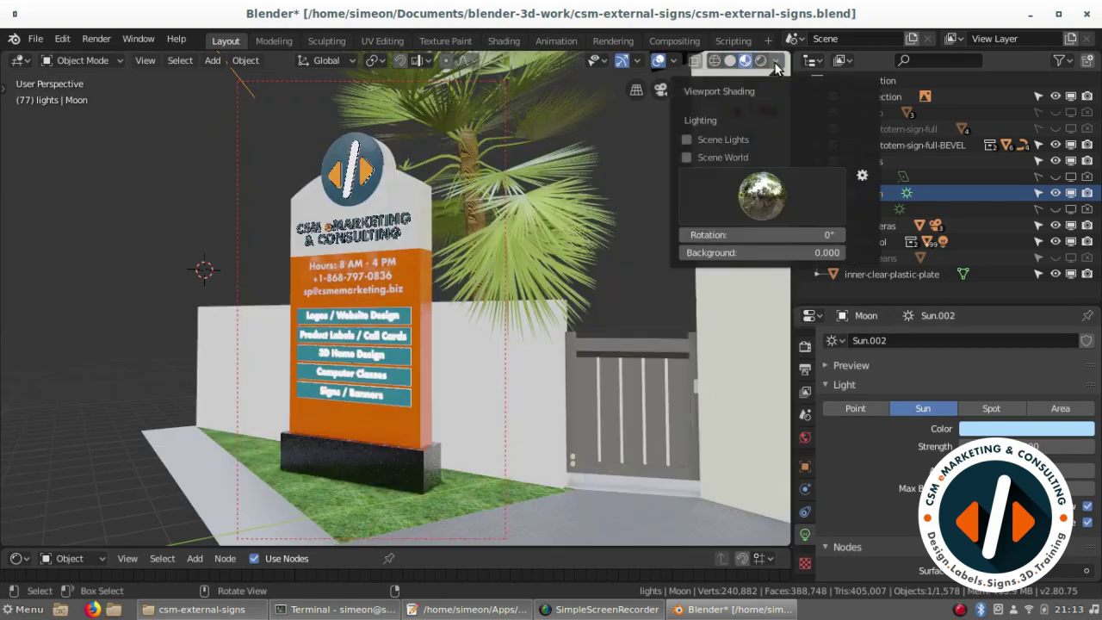
pyautogui.click(805, 347)
pyautogui.click(805, 437)
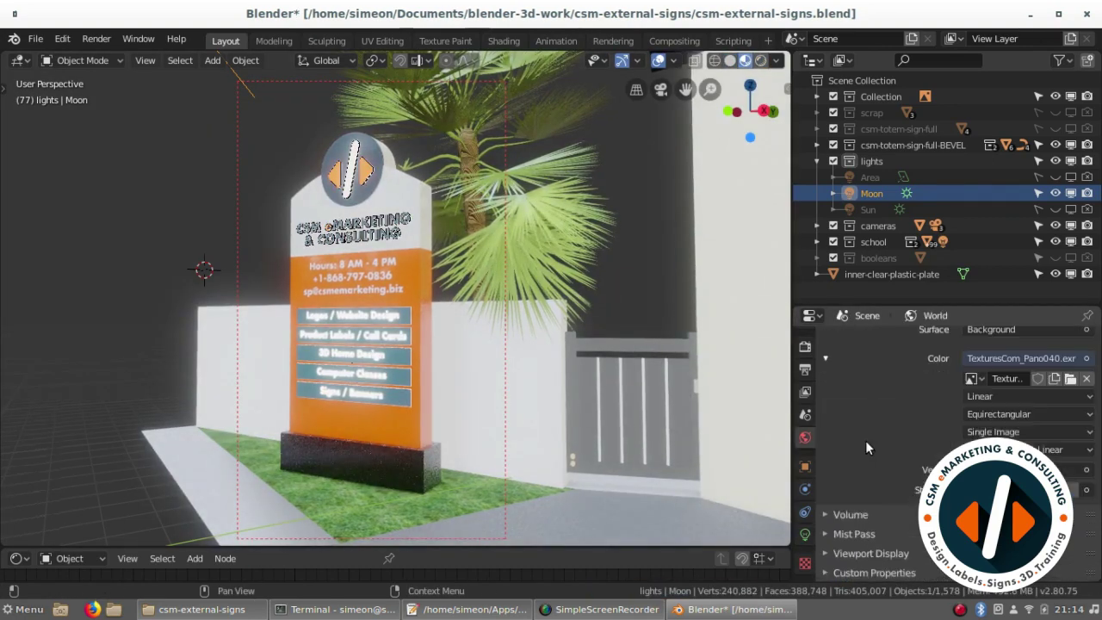
pyautogui.click(805, 346)
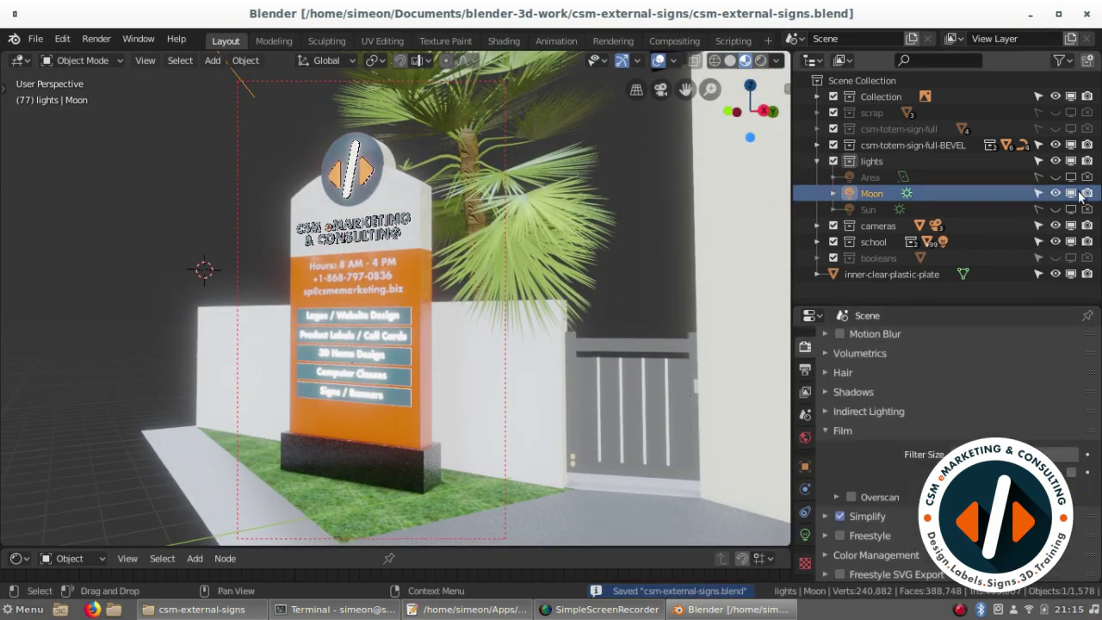
pyautogui.click(870, 207)
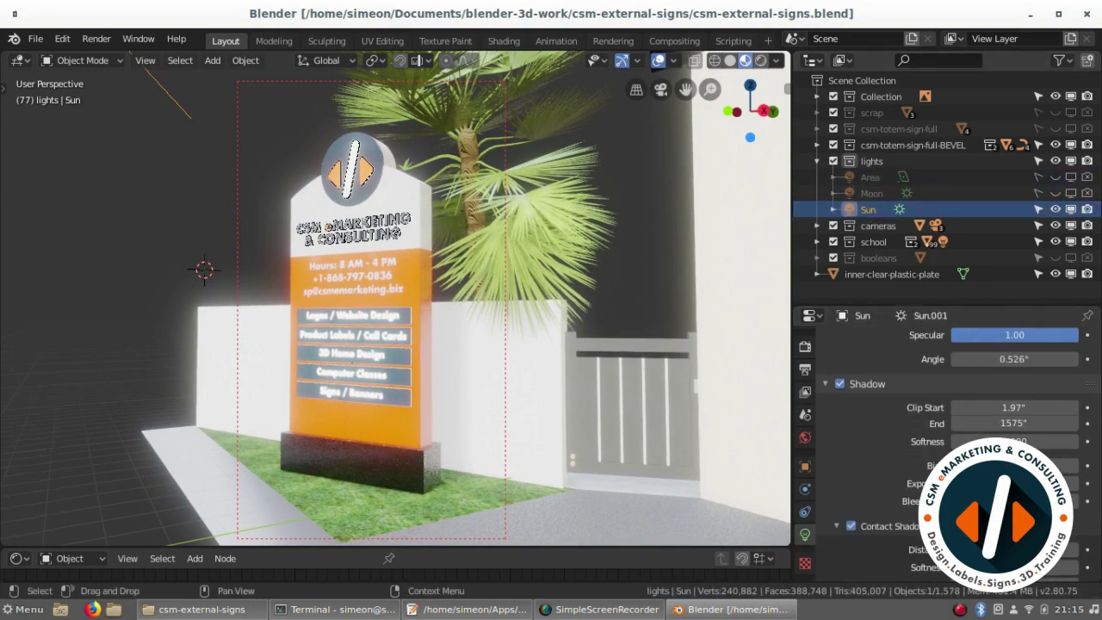
pyautogui.press('KP_0')
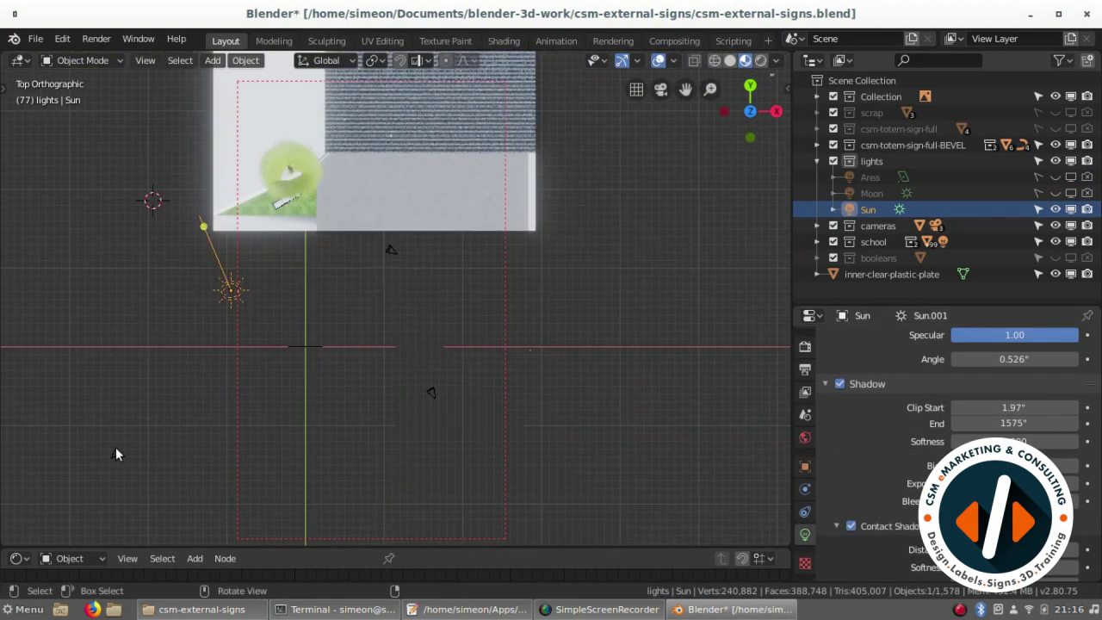
# Step: Duplicate the camera, move the copy to frame the school building, and save
pyautogui.press('KP_5')
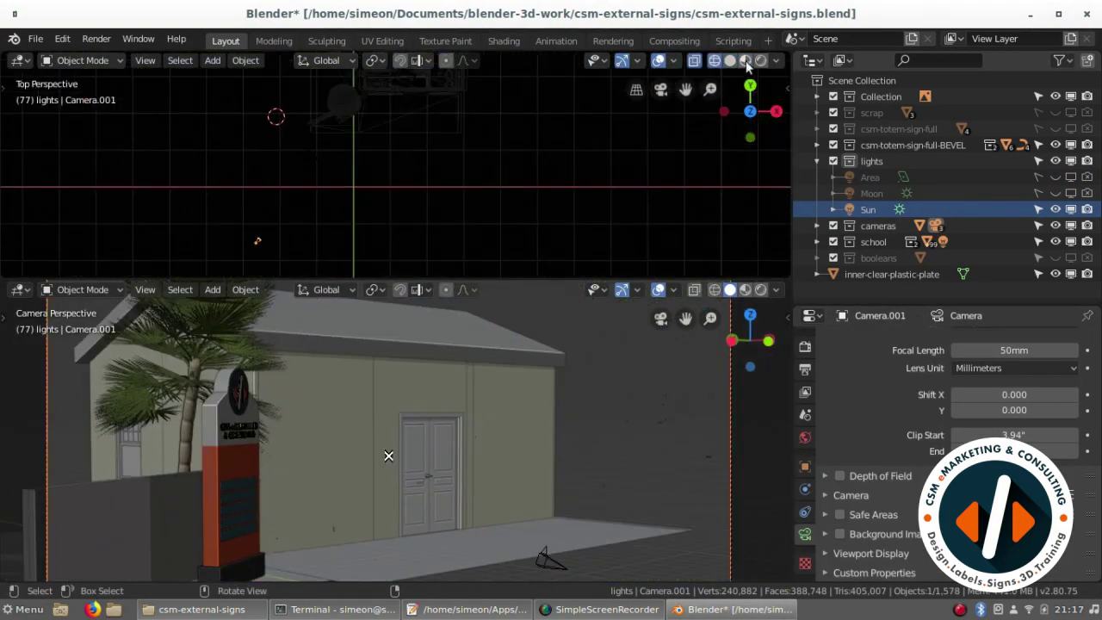
pyautogui.click(412, 186)
pyautogui.press('ctrl+KP_0')
pyautogui.press('g')
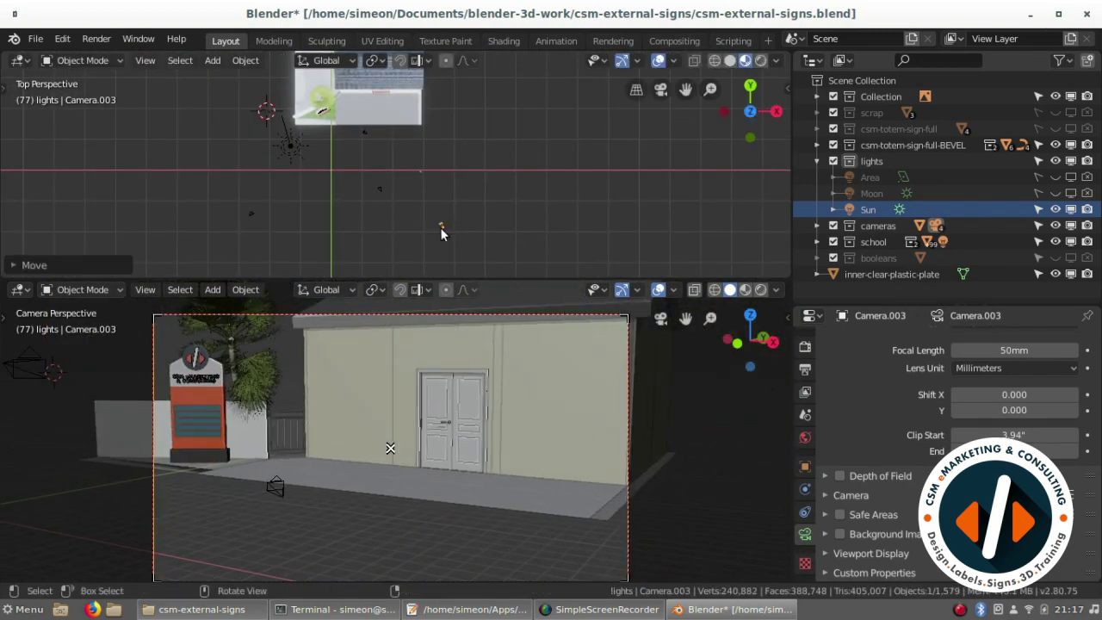
pyautogui.click(442, 231)
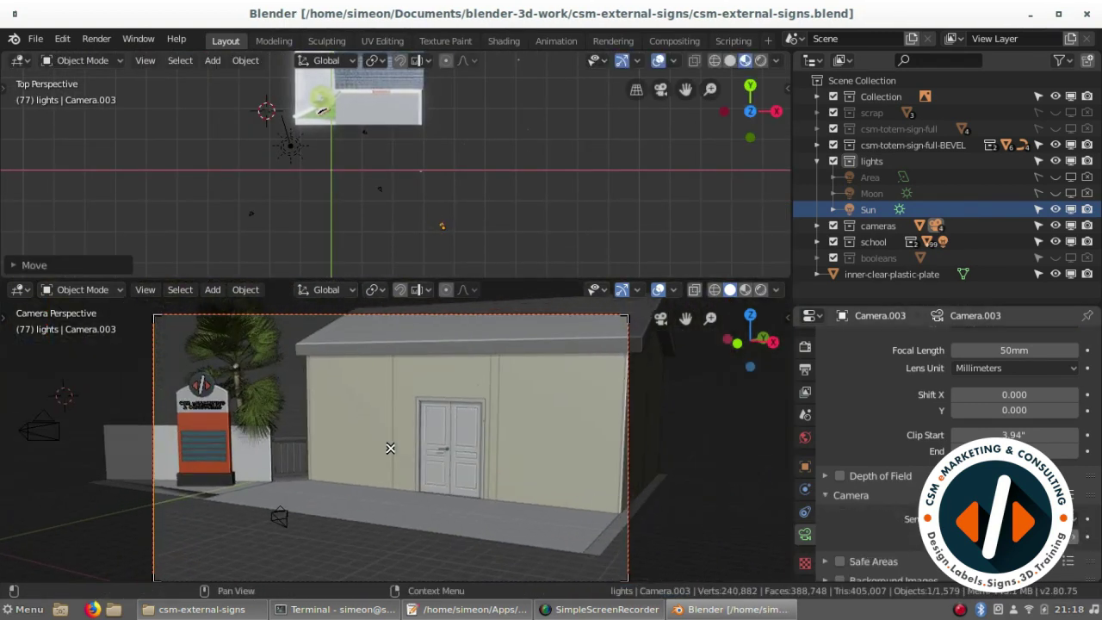
pyautogui.click(441, 229)
pyautogui.hotkey('ctrl', 's')
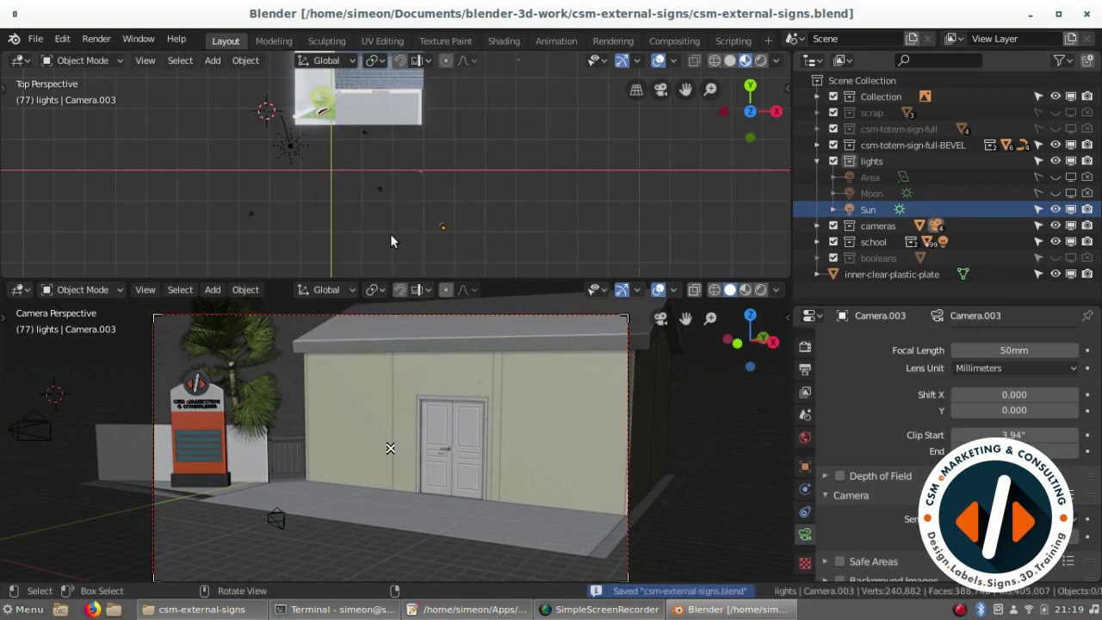
# Step: Rename the cameras in the Outliner, naming the new one cam-inner-street2, and save
pyautogui.doubleClick(874, 177)
pyautogui.write('cam-main-rd')
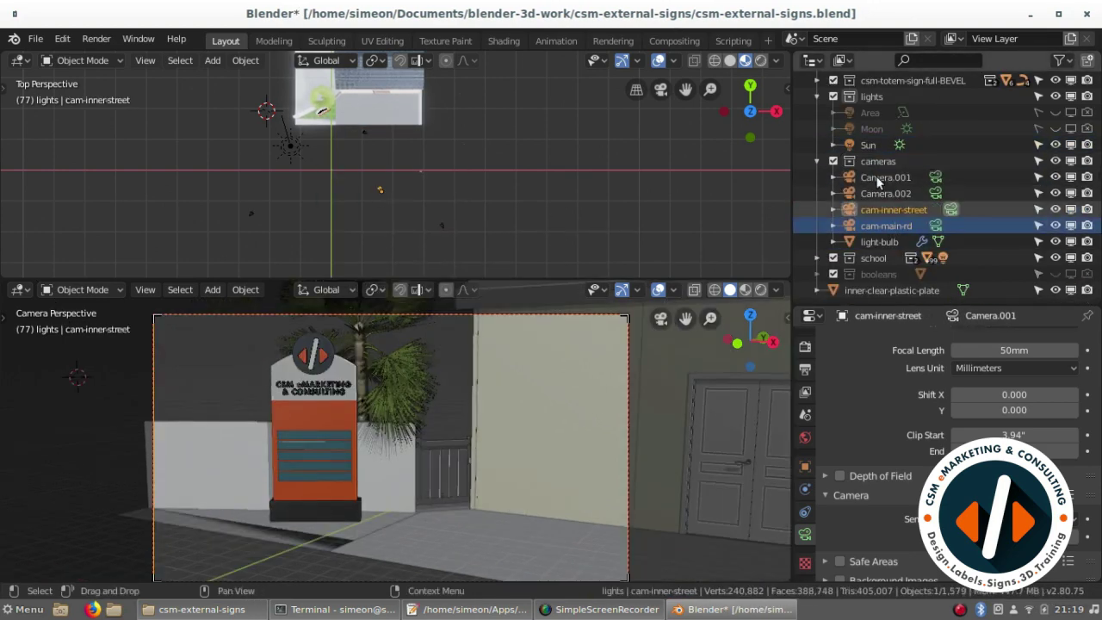
pyautogui.doubleClick(879, 178)
pyautogui.write('cam-inner-street2')
pyautogui.press('ctrl+KP_0')
pyautogui.hotkey('ctrl', 's')
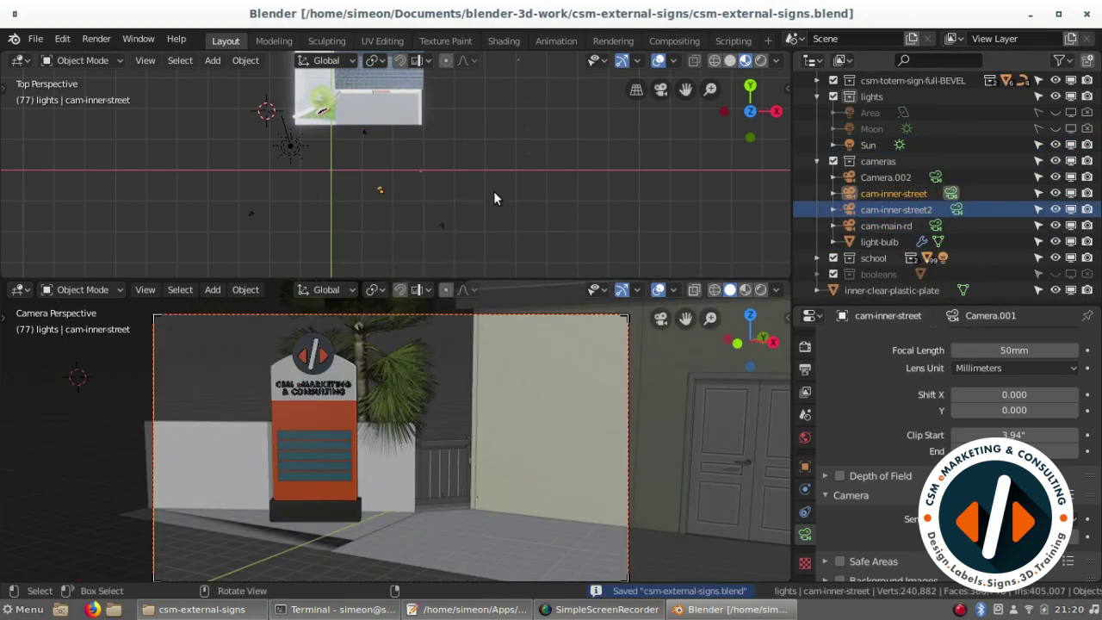
# Step: Preview the camera view rendered, check the wall's surface colour, and save
pyautogui.scroll(1, 435, 428)
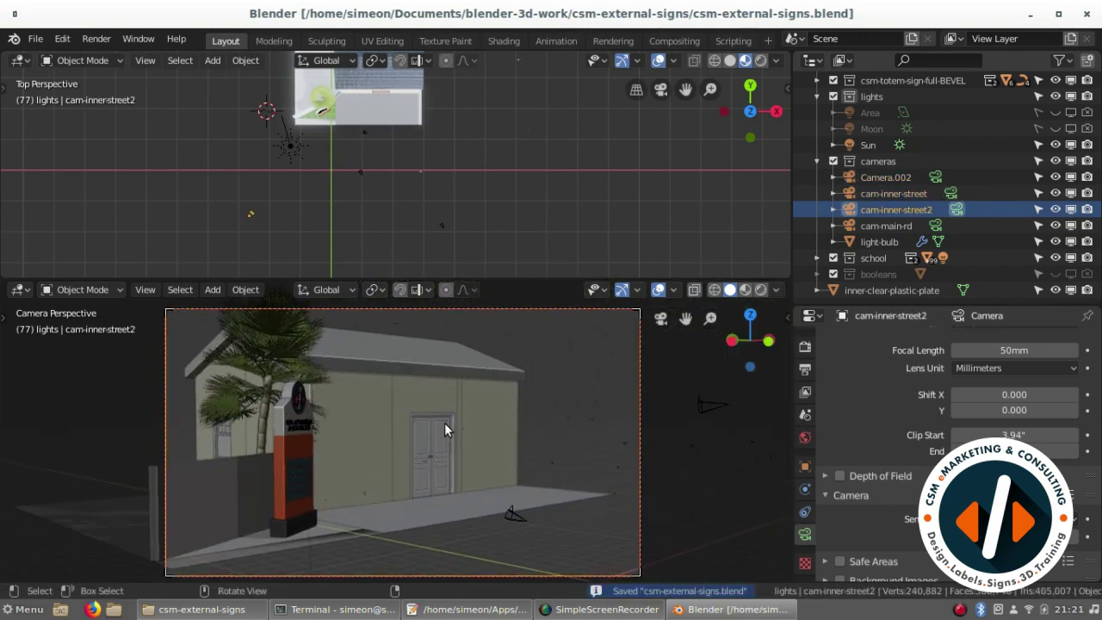
pyautogui.click(760, 289)
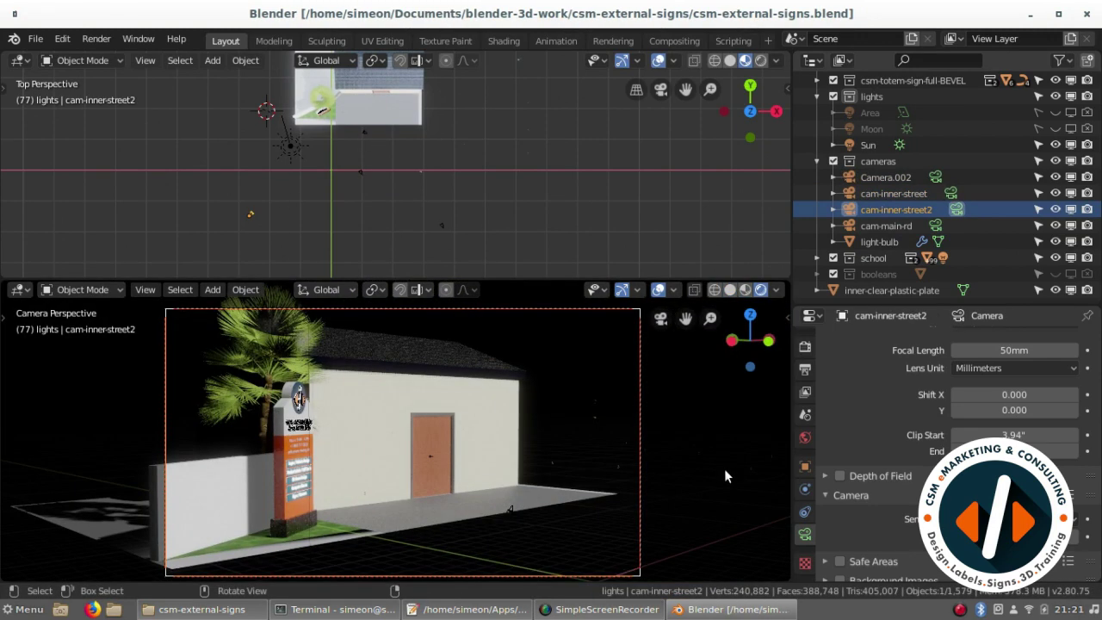
pyautogui.click(486, 429)
pyautogui.click(1068, 474)
pyautogui.hotkey('ctrl', 's')
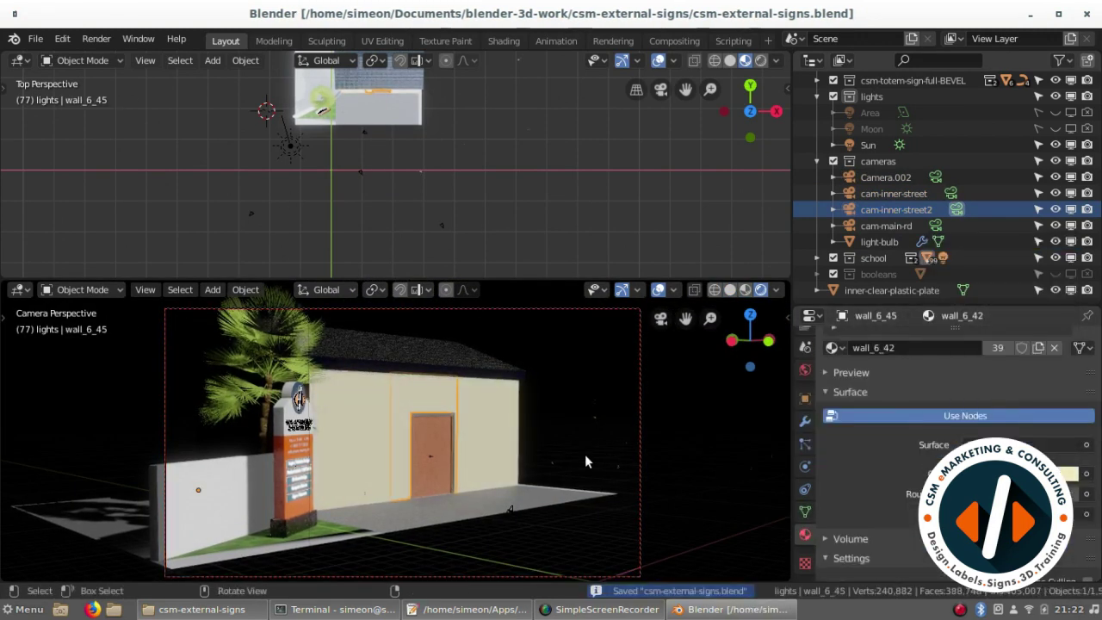
# Step: Reframe Camera.002 on a close-up of the totem sign
pyautogui.click(364, 132)
pyautogui.press('ctrl+KP_0')
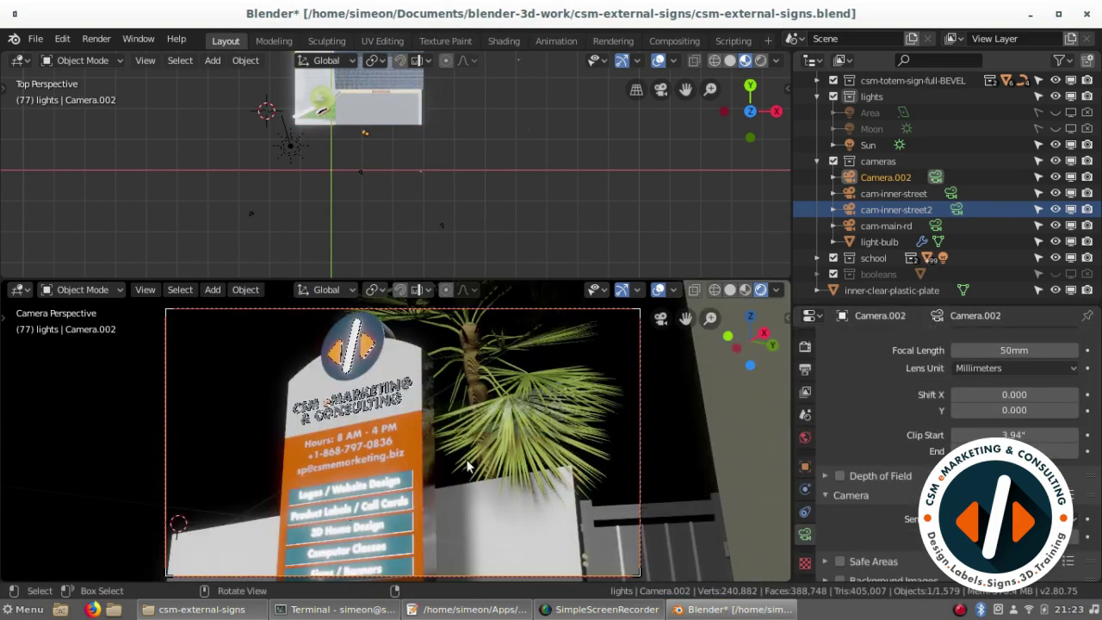
pyautogui.press('g')
pyautogui.click(761, 79)
# Step: Switch the render engine to Cycles, trying and then undoing ambient occlusion
pyautogui.scroll(5, 973, 395)
pyautogui.click(985, 339)
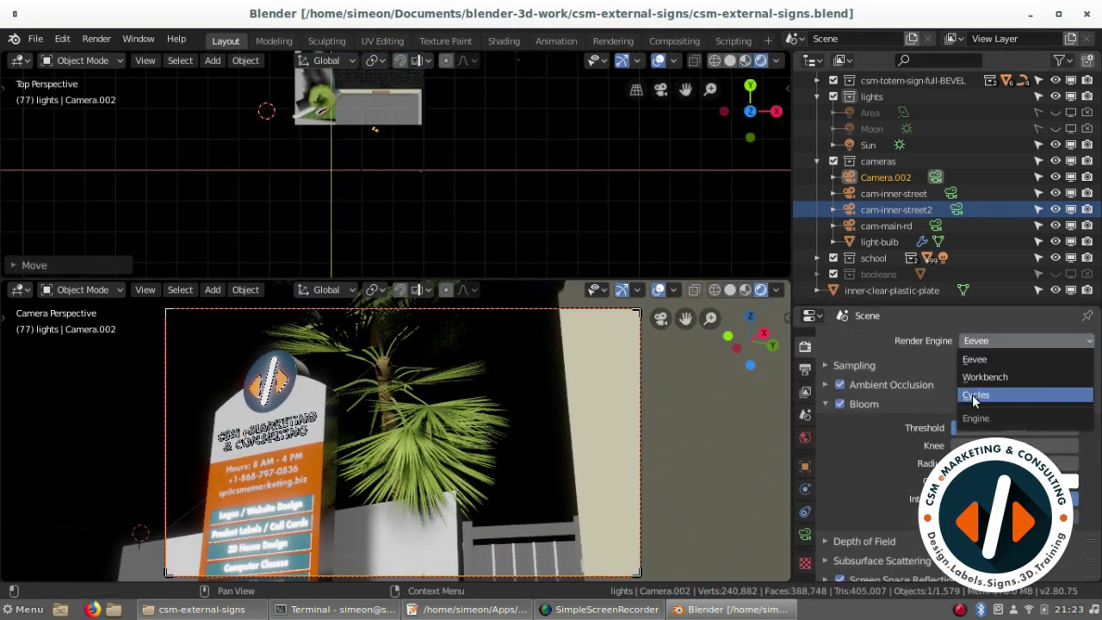
pyautogui.click(974, 398)
pyautogui.click(805, 439)
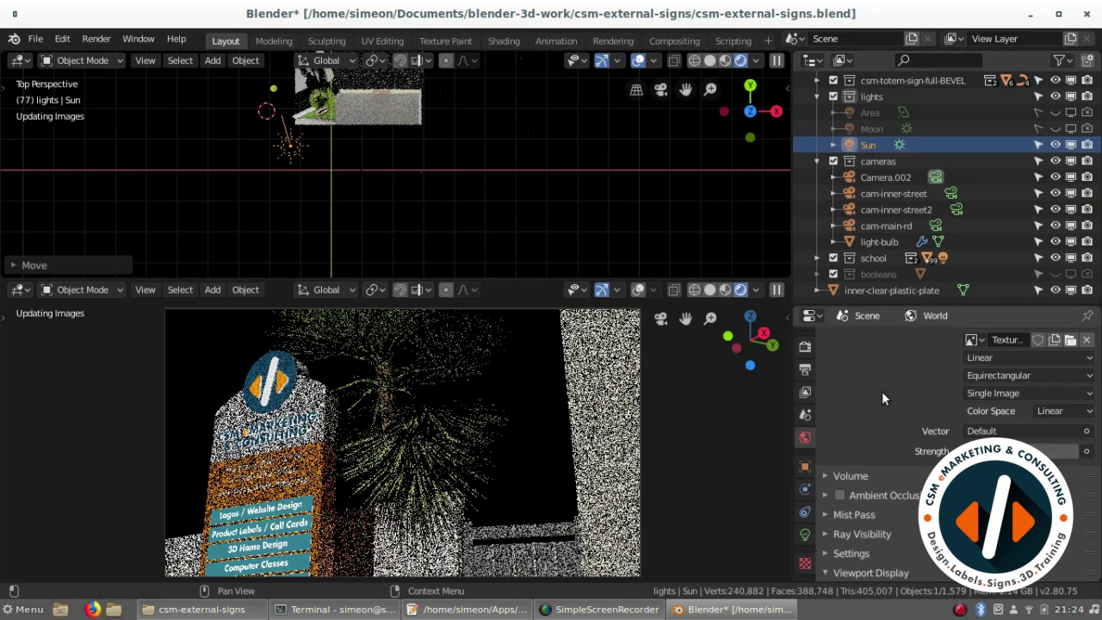
pyautogui.click(687, 435)
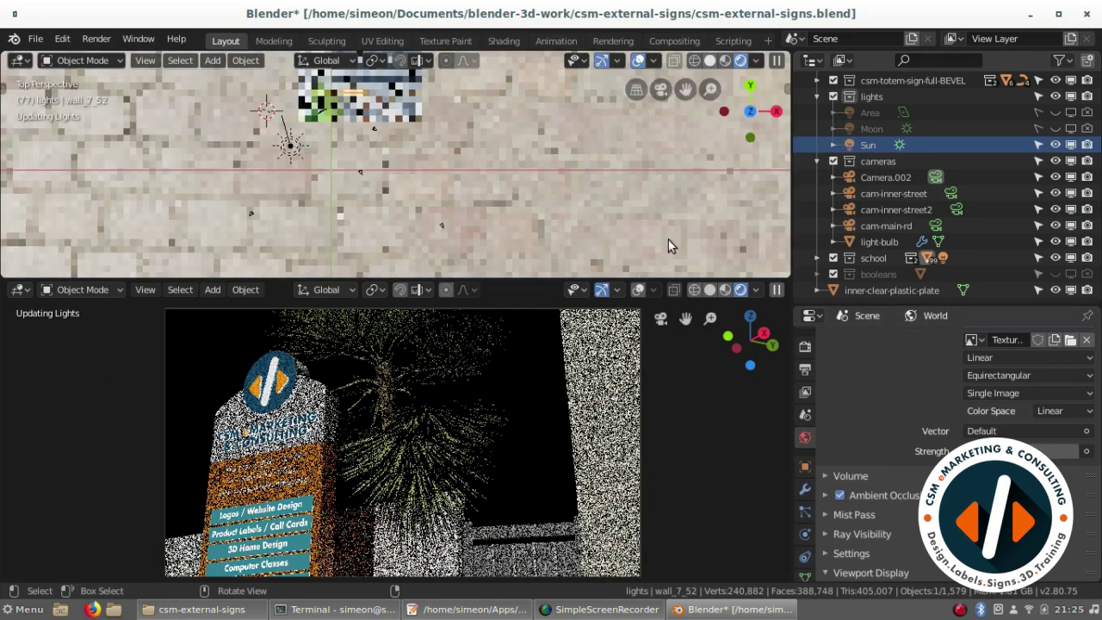
pyautogui.press('z')
pyautogui.hotkey('ctrl', 's')
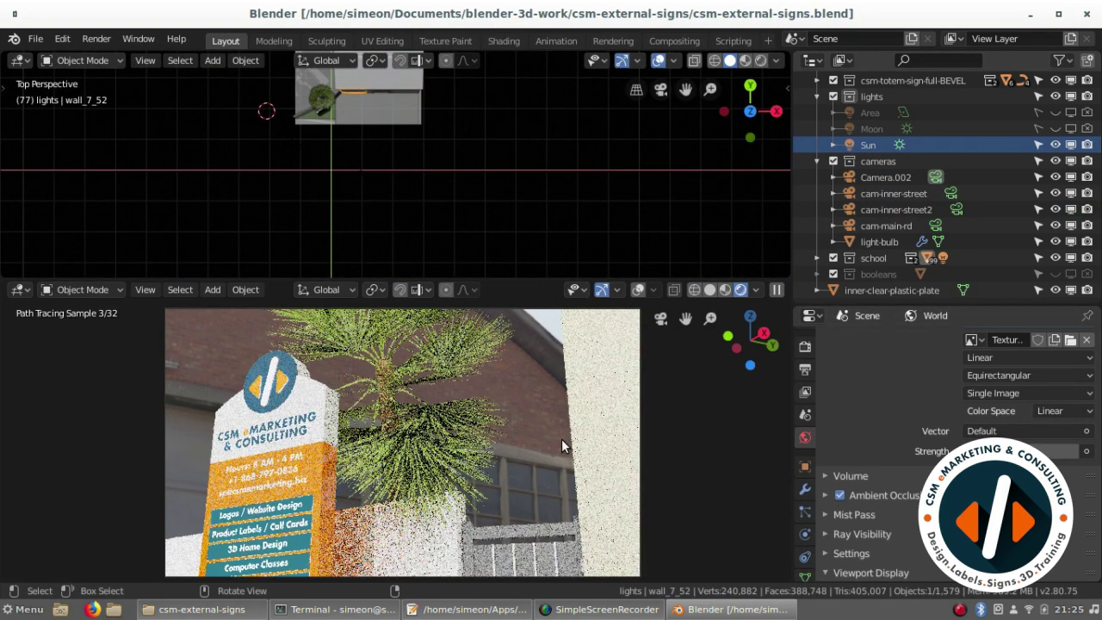
pyautogui.hotkey('ctrl', 'z')
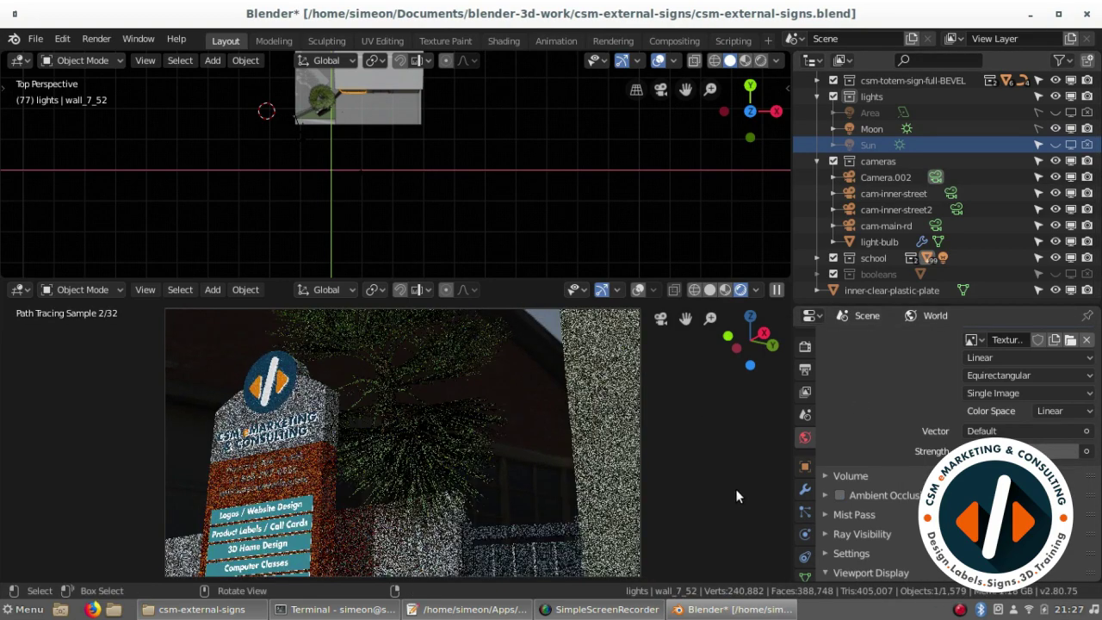
pyautogui.scroll(-2, 804, 469)
pyautogui.click(805, 534)
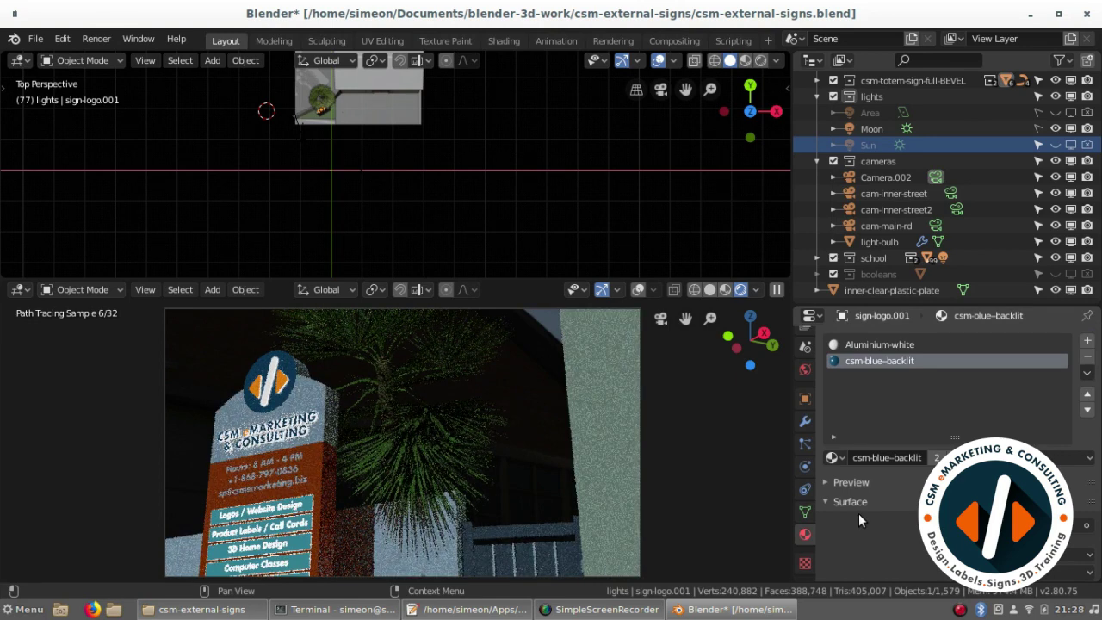
# Step: Add an Emission node at strength 2 to the orange material's shader
pyautogui.hotkey('shift', 'F3')
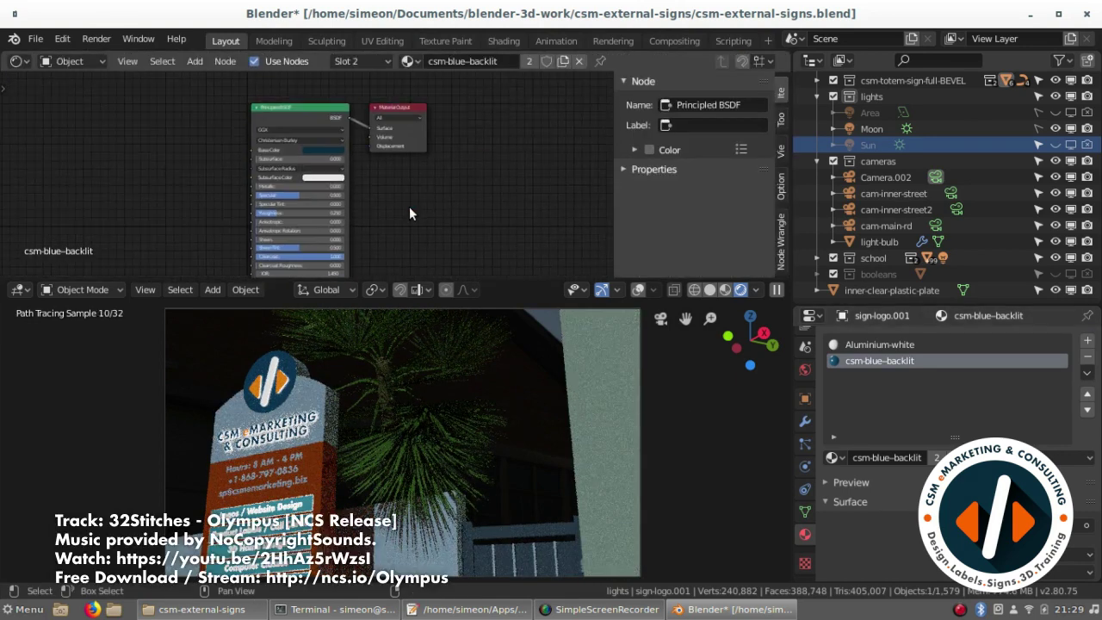
pyautogui.click(398, 129)
pyautogui.moveTo(398, 130); pyautogui.dragTo(389, 80, button='middle')
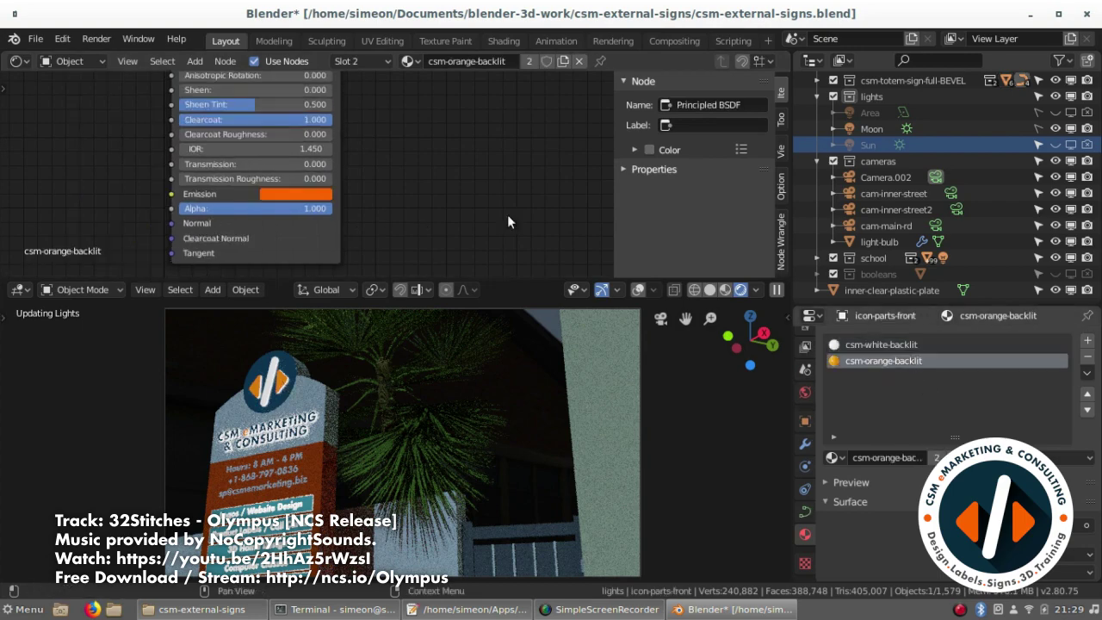
pyautogui.click(295, 194)
pyautogui.click(480, 81)
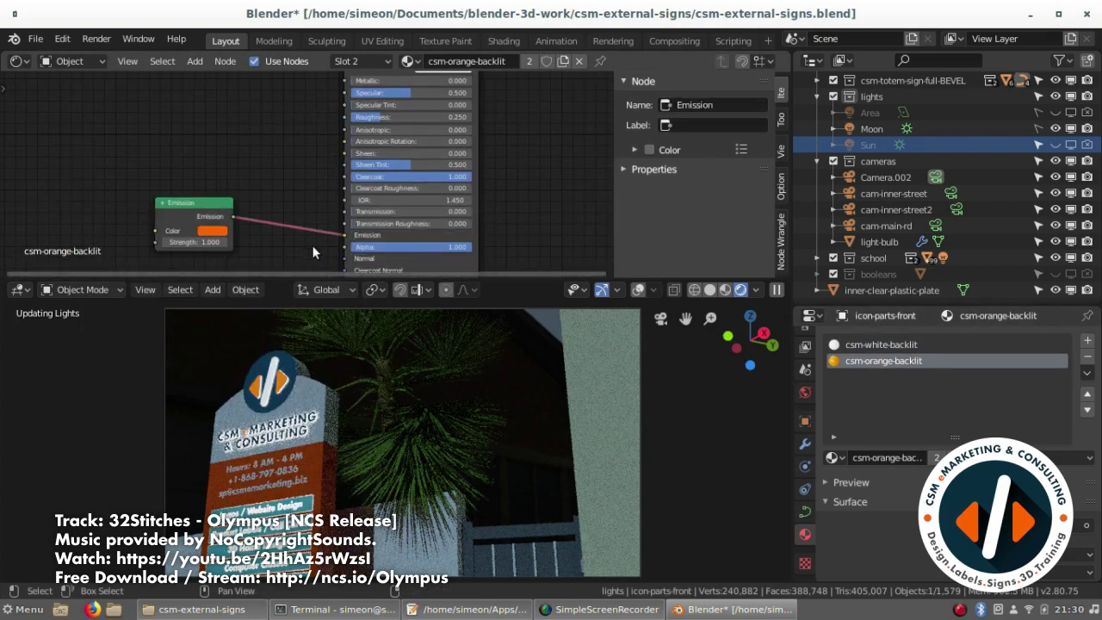
pyautogui.click(271, 383)
pyautogui.moveTo(267, 142); pyautogui.dragTo(282, 172, button='middle')
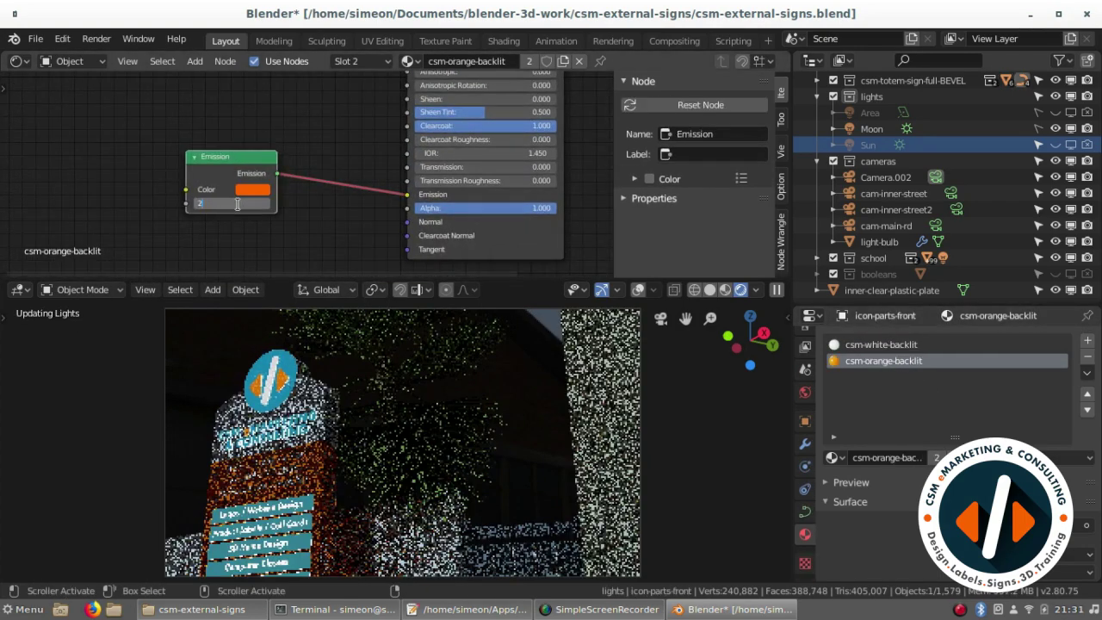
# Step: Link a strength 2 Emission glow into the Aluminium-white logo material and save
pyautogui.click(267, 403)
pyautogui.moveTo(253, 122); pyautogui.dragTo(372, 150)
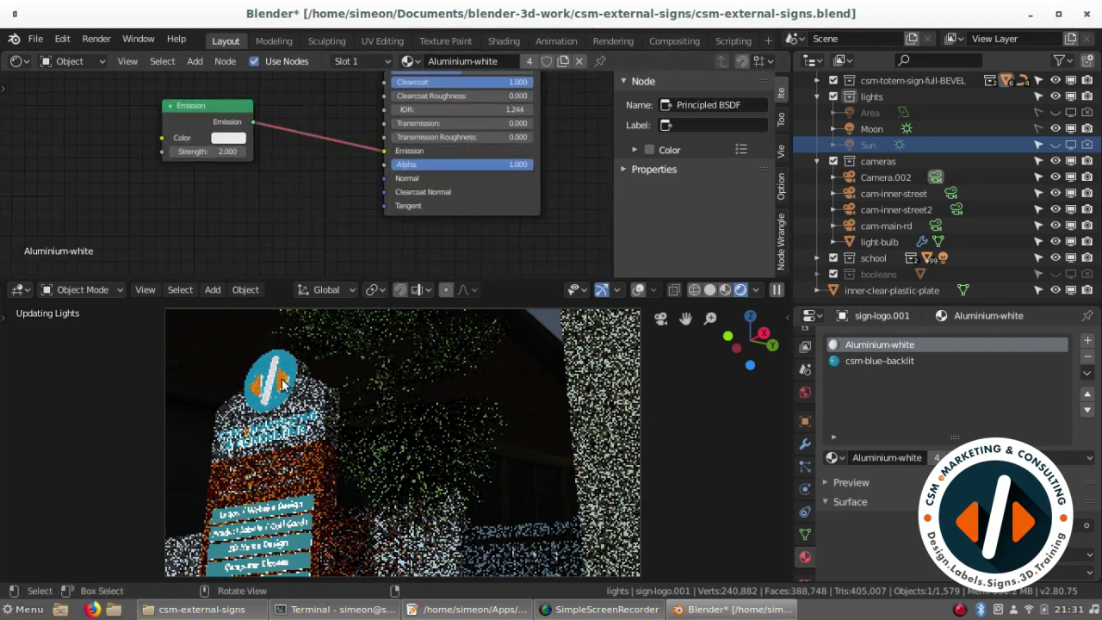
pyautogui.hotkey('ctrl', 's')
pyautogui.click(805, 392)
pyautogui.hotkey('ctrl', 's')
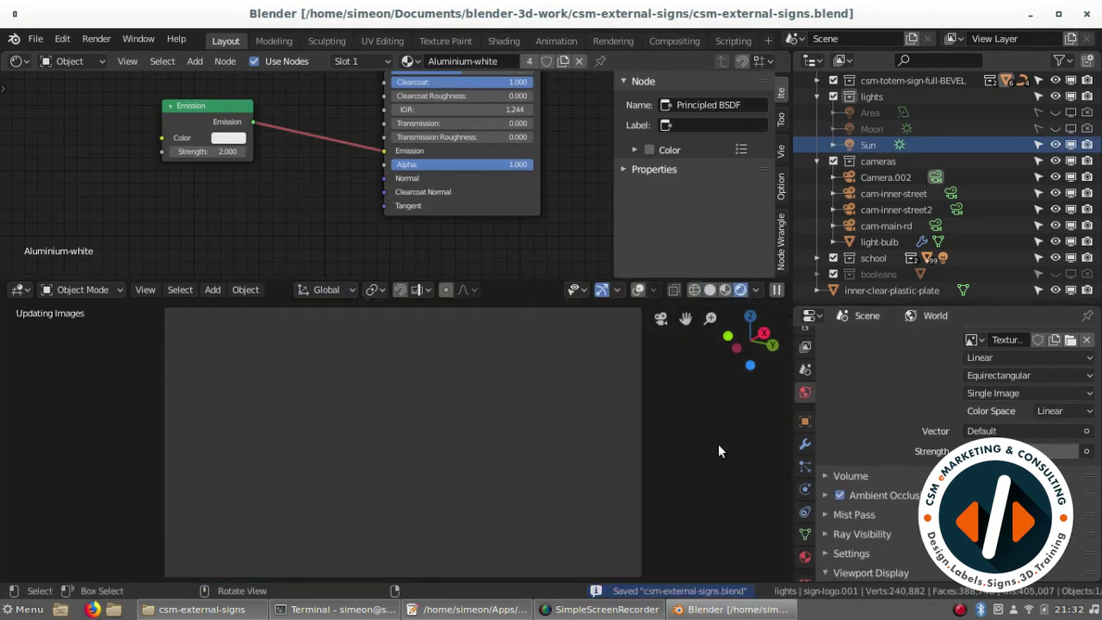
# Step: Hide the Sun for night, restore the top 3D view, and view through cam-inner-street2
pyautogui.press('h')
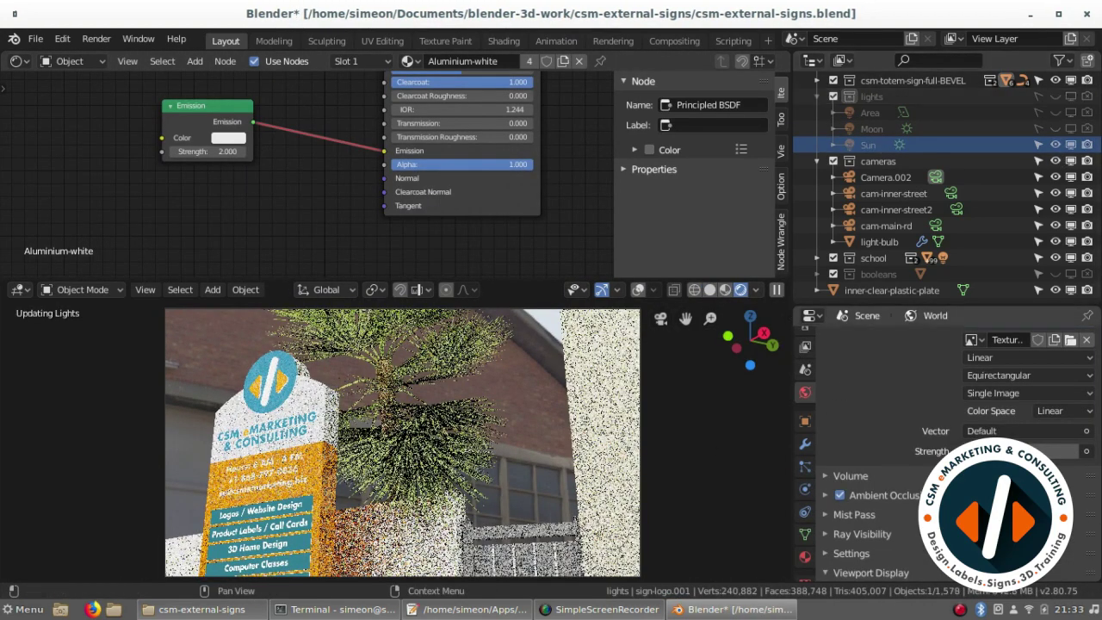
pyautogui.hotkey('ctrl', 's')
pyautogui.click(19, 60)
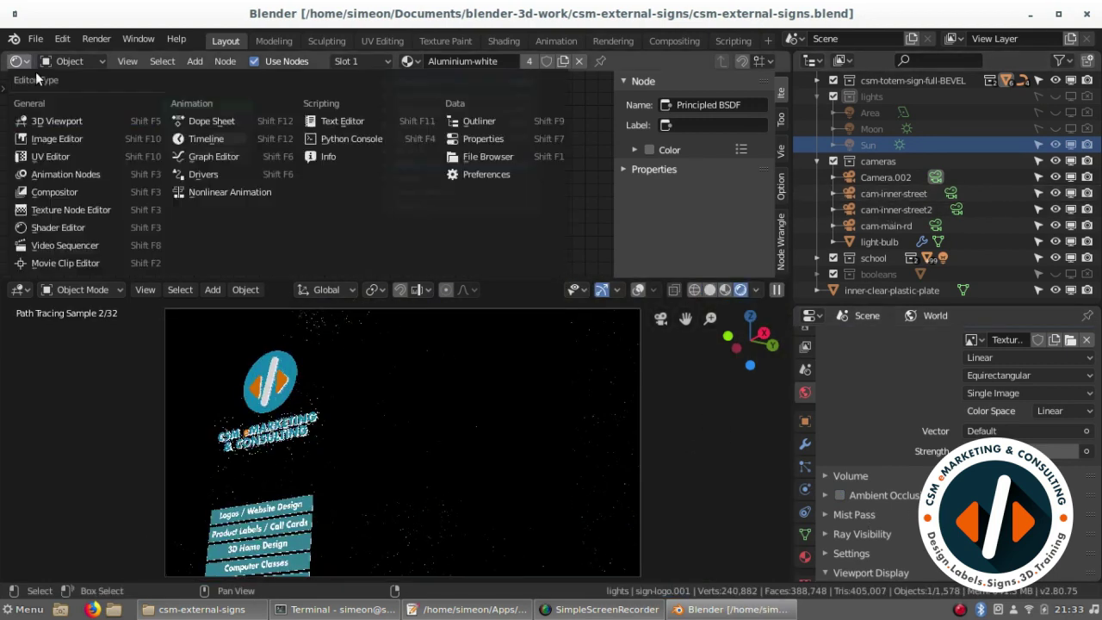
pyautogui.click(51, 76)
pyautogui.click(463, 253)
pyautogui.press('ctrl+KP_0')
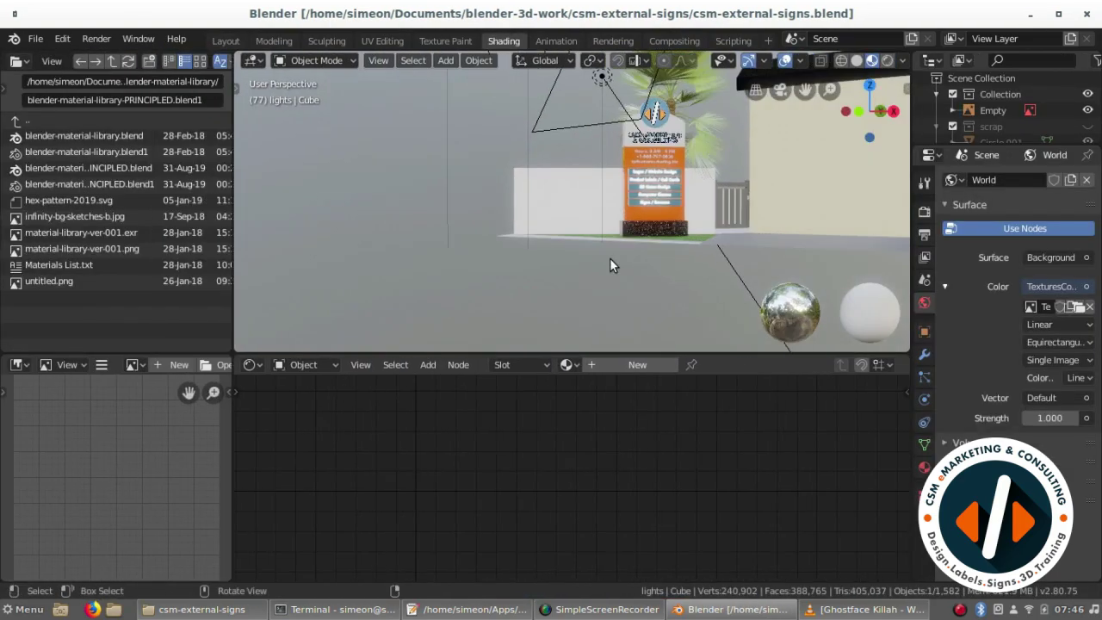
# Step: Switch to the file manager and drop the csm-classes-banner image into Blender
pyautogui.hotkey('alt', 'Tab')
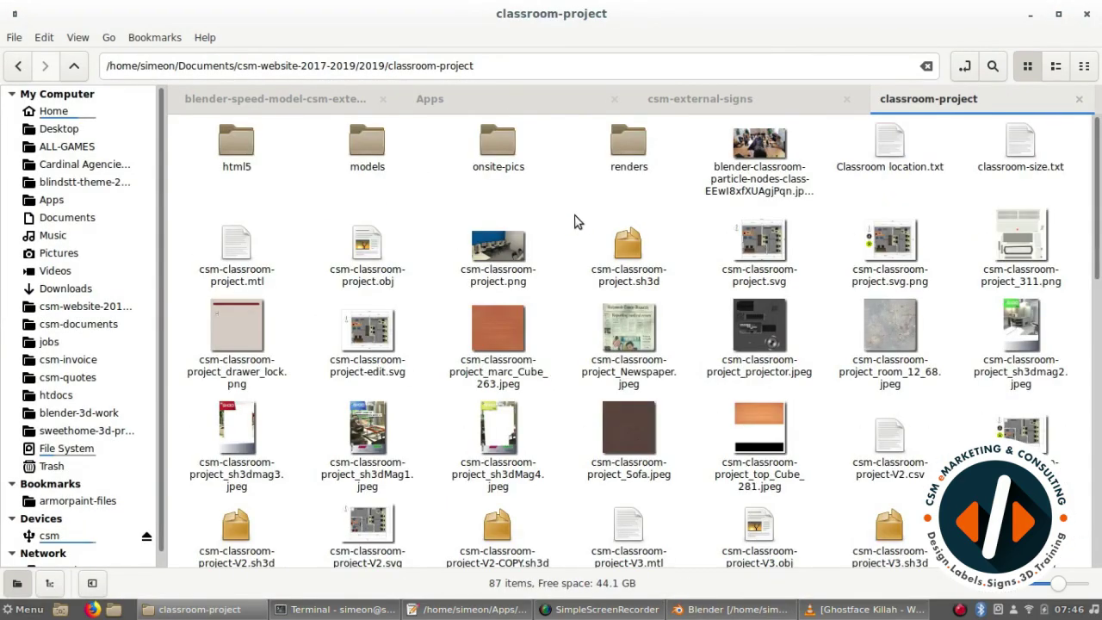
pyautogui.moveTo(1040, 165); pyautogui.dragTo(110, 461)
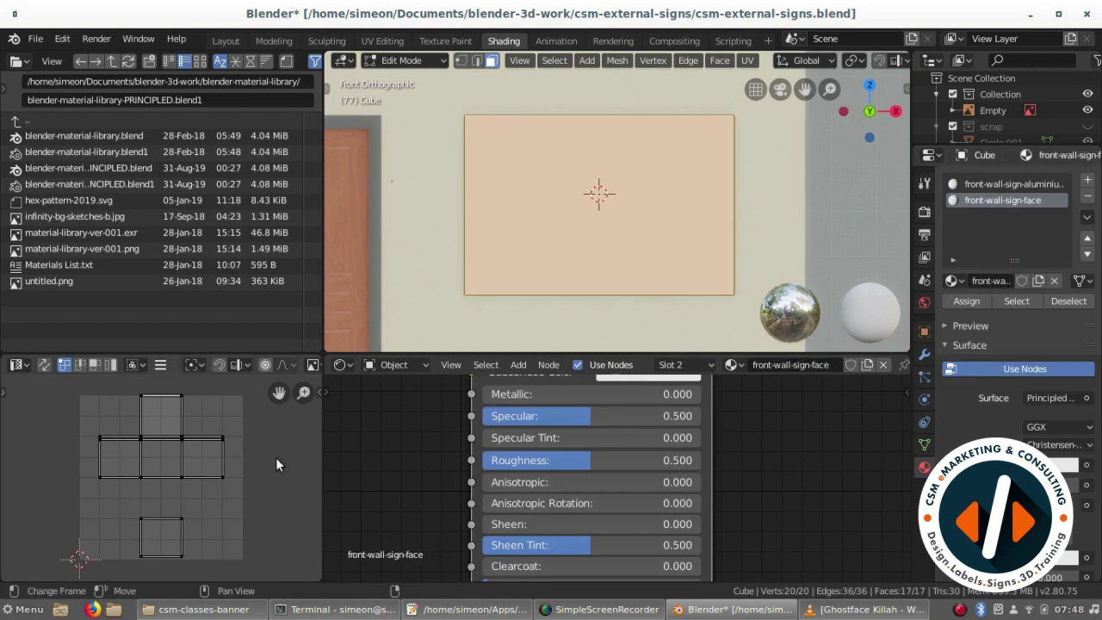
# Step: Load the banner image in the UV editor and project the sign face UVs from view
pyautogui.click(135, 364)
pyautogui.write('sign')
pyautogui.click(598, 233)
pyautogui.press('u')
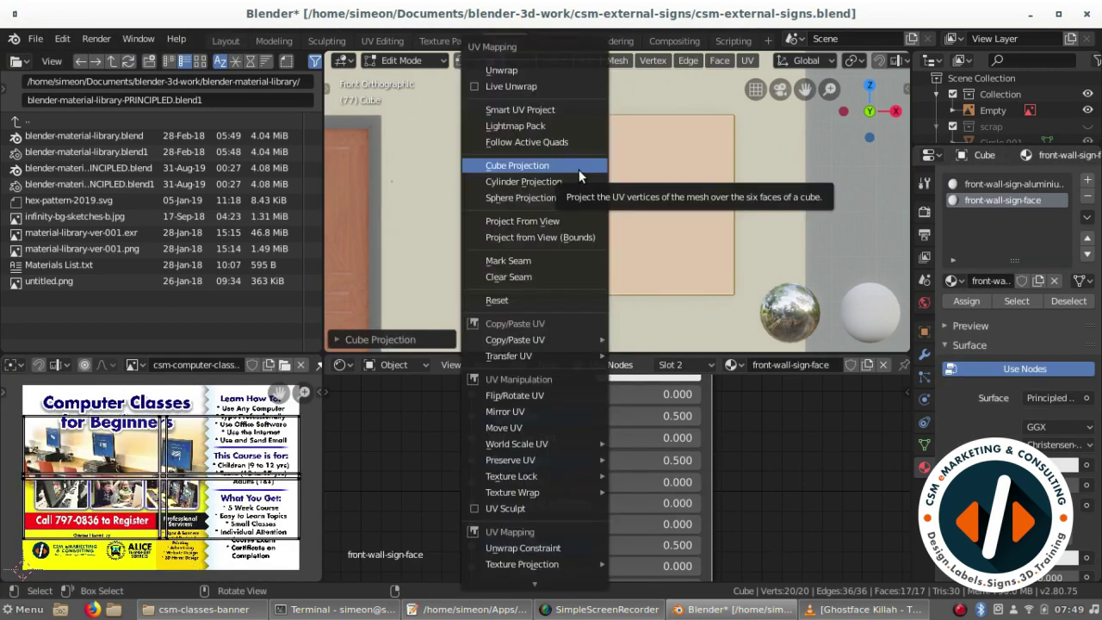
pyautogui.click(534, 213)
pyautogui.hotkey('ctrl', 'Tab')
pyautogui.click(455, 224)
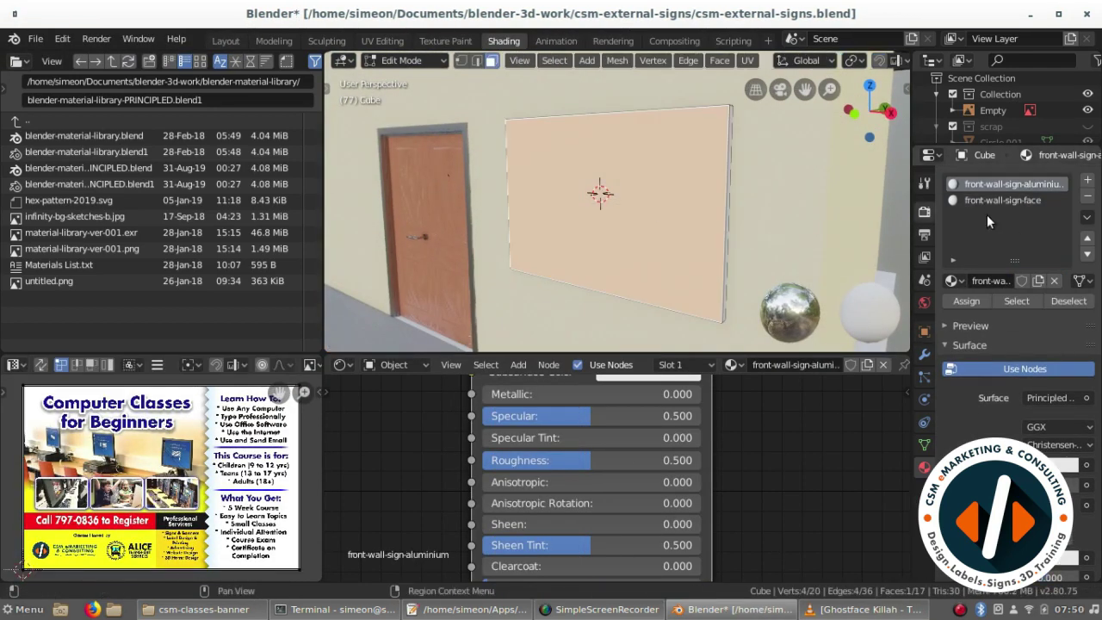
# Step: Add and wire a banner Image Texture node in the front-wall-sign-face material
pyautogui.click(1003, 199)
pyautogui.hotkey('shift', 'a')
pyautogui.click(468, 340)
pyautogui.moveTo(517, 213); pyautogui.dragTo(517, 265)
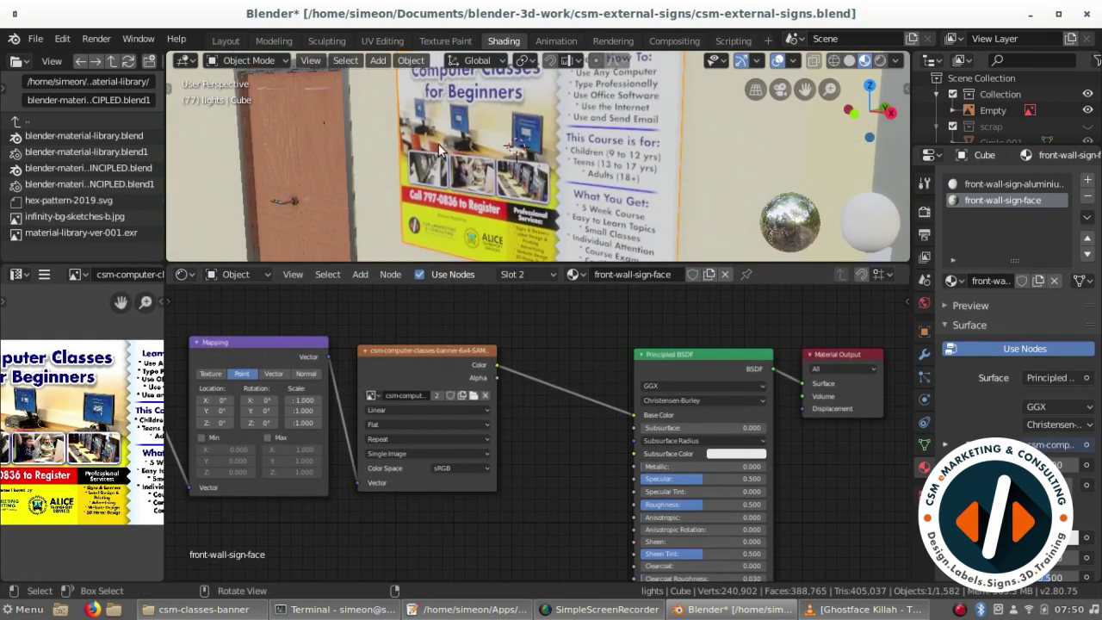
# Step: Review the render settings and orbit closer to the wall sign
pyautogui.click(924, 211)
pyautogui.scroll(5, 392, 456)
pyautogui.keyDown('shift'); pyautogui.scroll(-5, 392, 456); pyautogui.keyUp('shift')
pyautogui.keyDown('shift'); pyautogui.scroll(4, 392, 457); pyautogui.keyUp('shift')
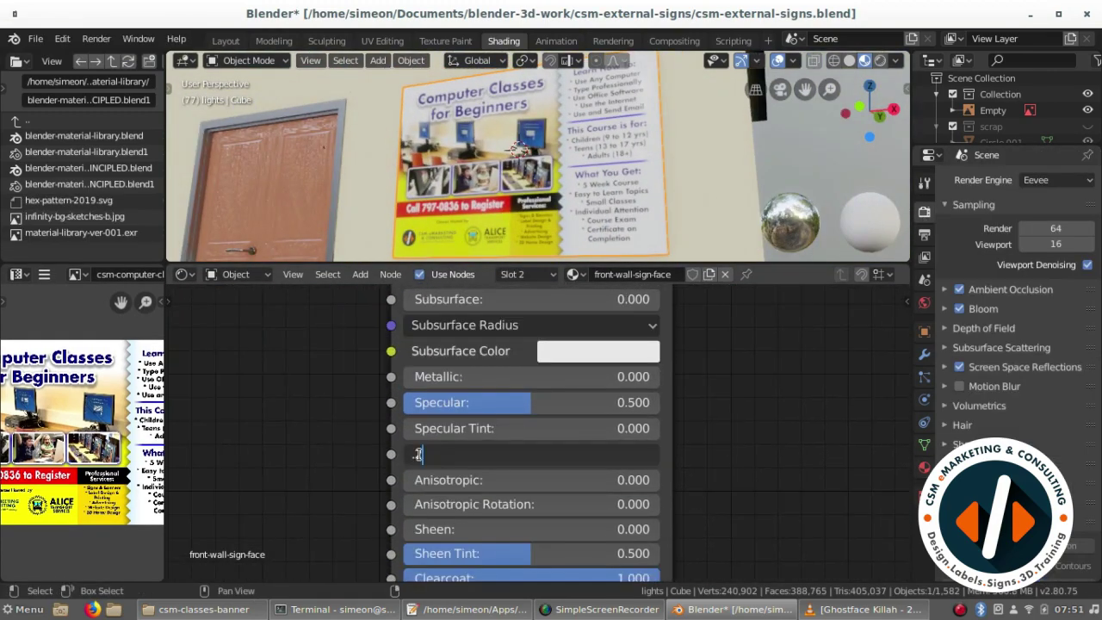
pyautogui.scroll(-4, 392, 457)
pyautogui.scroll(2, 392, 456)
pyautogui.moveTo(448, 155)
pyautogui.mouseDown(button='middle')
pyautogui.moveTo(492, 186)
pyautogui.moveTo(413, 146)
pyautogui.mouseUp(button='middle')
# Step: Edit the aluminium material's roughness and link the bump node's normal output on the wall
pyautogui.click(924, 468)
pyautogui.keyDown('shift'); pyautogui.scroll(-3, 496, 431); pyautogui.keyUp('shift')
pyautogui.doubleClick(496, 466)
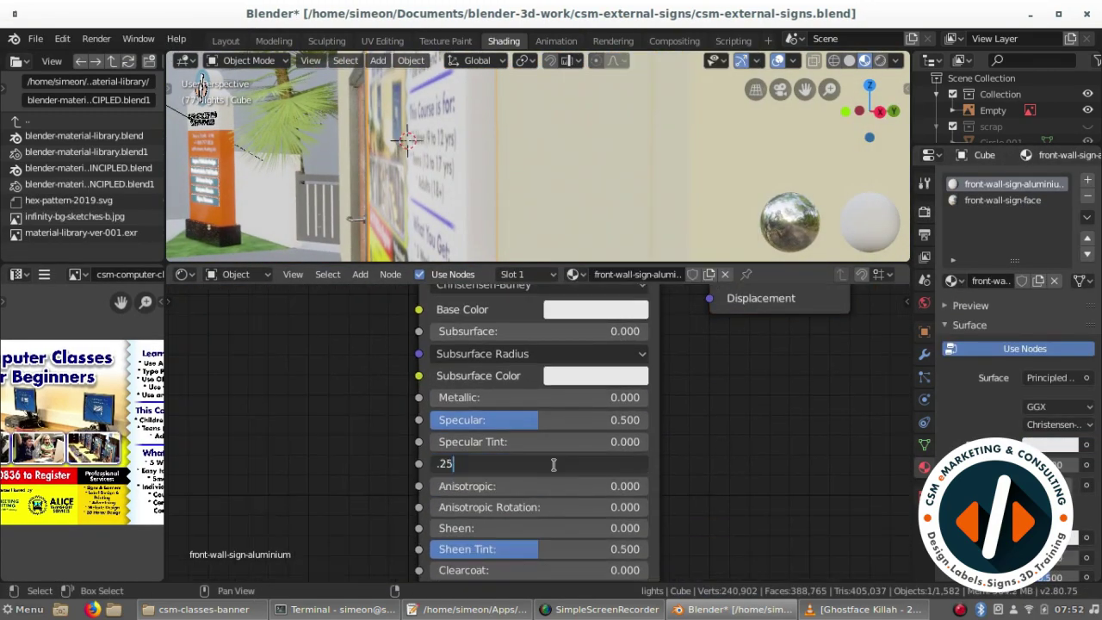
pyautogui.keyDown('shift'); pyautogui.scroll(-4, 496, 465); pyautogui.keyUp('shift')
pyautogui.keyDown('shift'); pyautogui.scroll(4, 496, 465); pyautogui.keyUp('shift')
pyautogui.scroll(-3, 551, 171)
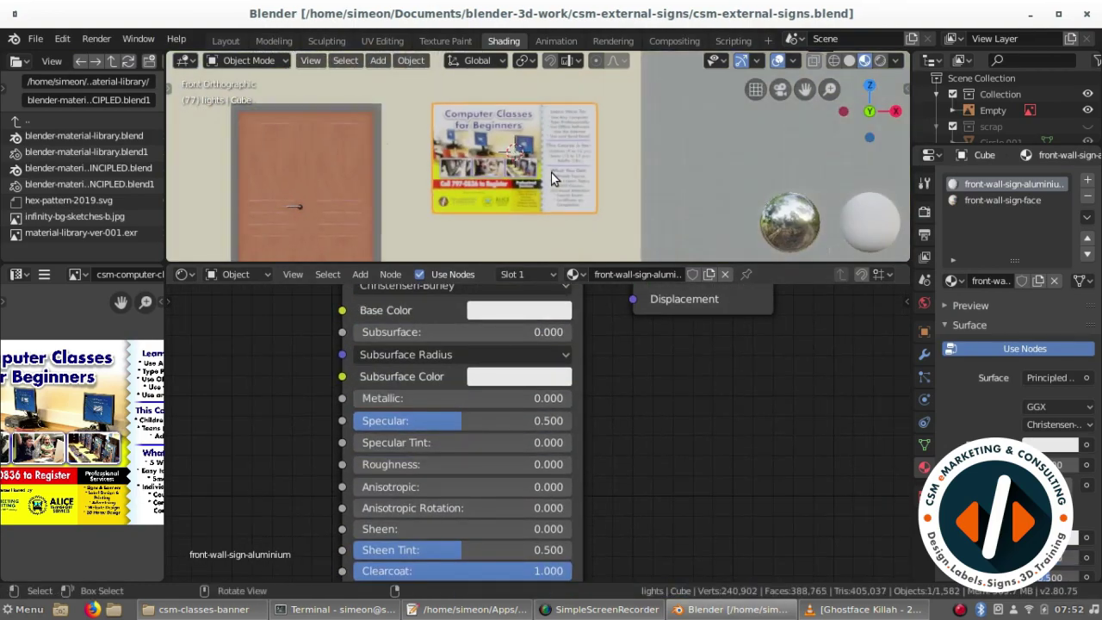
pyautogui.scroll(-3, 482, 176)
pyautogui.scroll(8, 533, 197)
pyautogui.click(533, 197)
pyautogui.moveTo(564, 365); pyautogui.dragTo(767, 425)
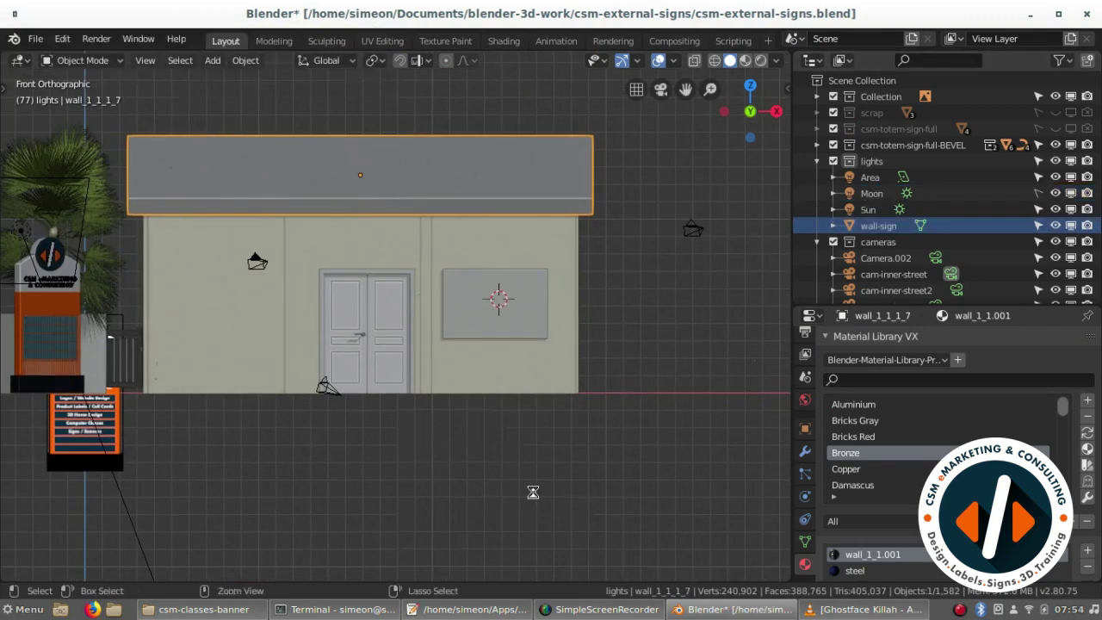
# Step: Orbit to the door close-up and look through the main road camera
pyautogui.click(467, 323)
pyautogui.moveTo(467, 323); pyautogui.dragTo(361, 334, button='middle')
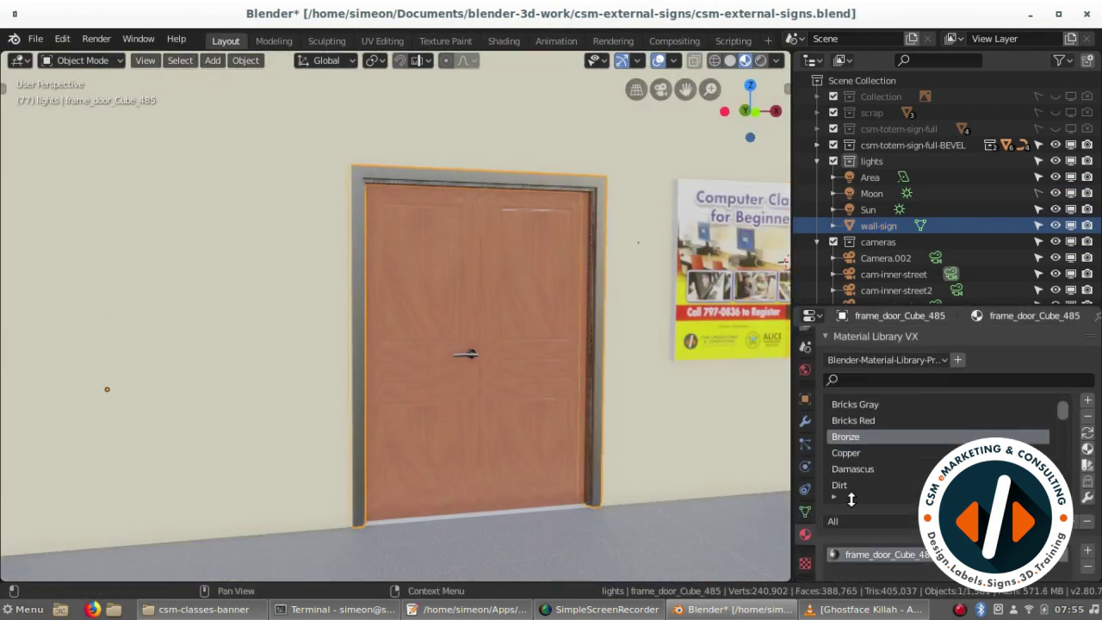
pyautogui.scroll(-5, 486, 337)
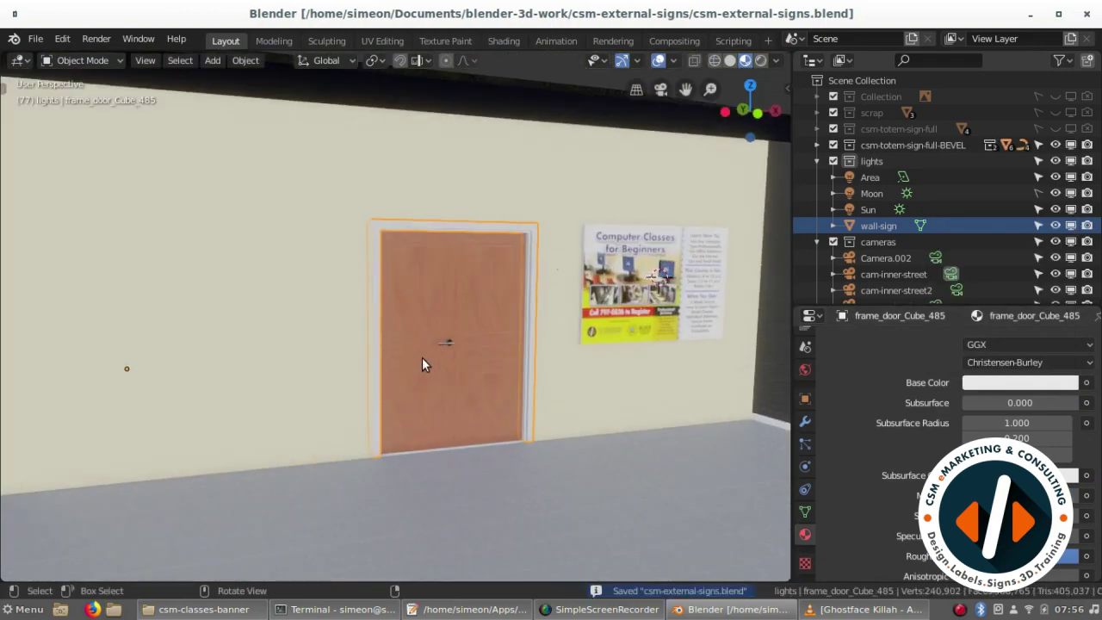
pyautogui.scroll(-3, 502, 354)
pyautogui.click(508, 392)
pyautogui.press('KP_0')
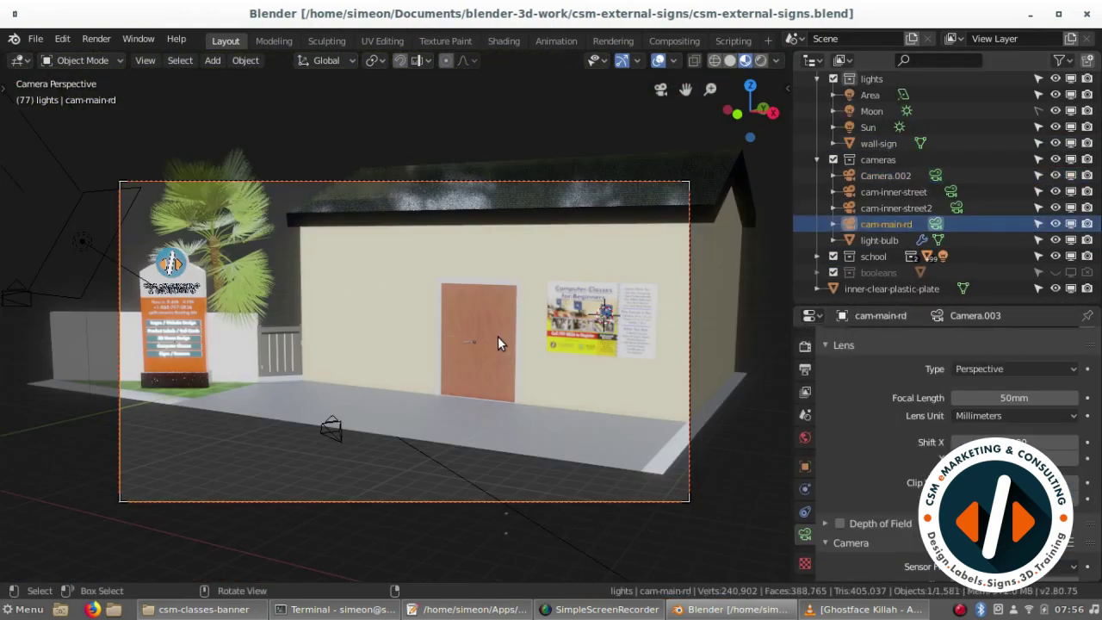
# Step: Preview the scene in rendered shading, then return to a top-down view
pyautogui.click(594, 366)
pyautogui.hotkey('shift', 'z')
pyautogui.click(805, 346)
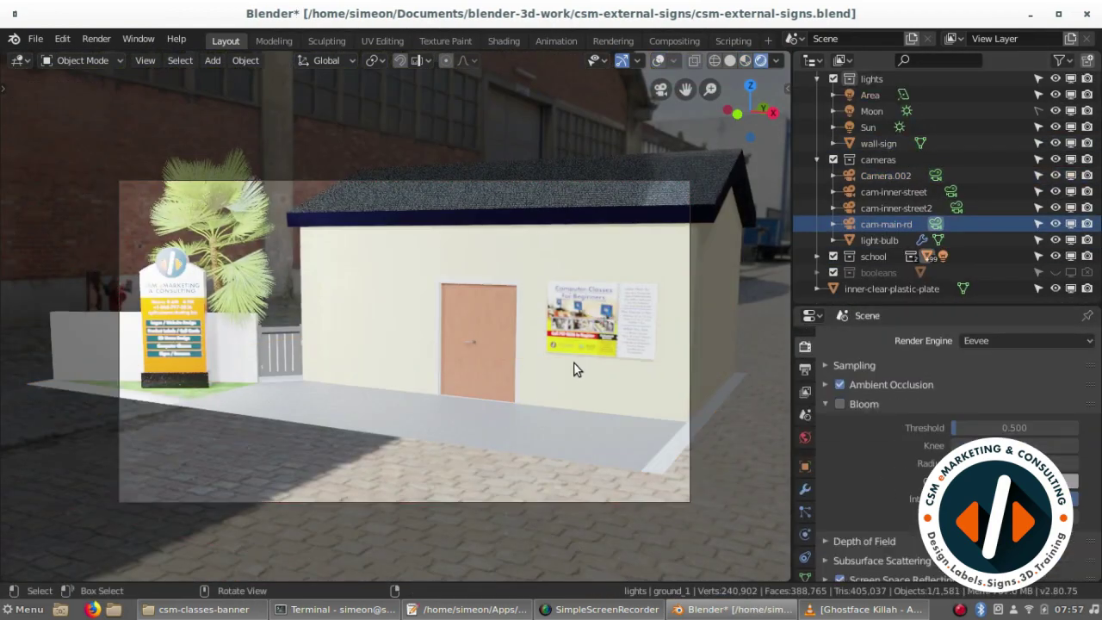
pyautogui.press('KP_7')
pyautogui.hotkey('shift', 'z')
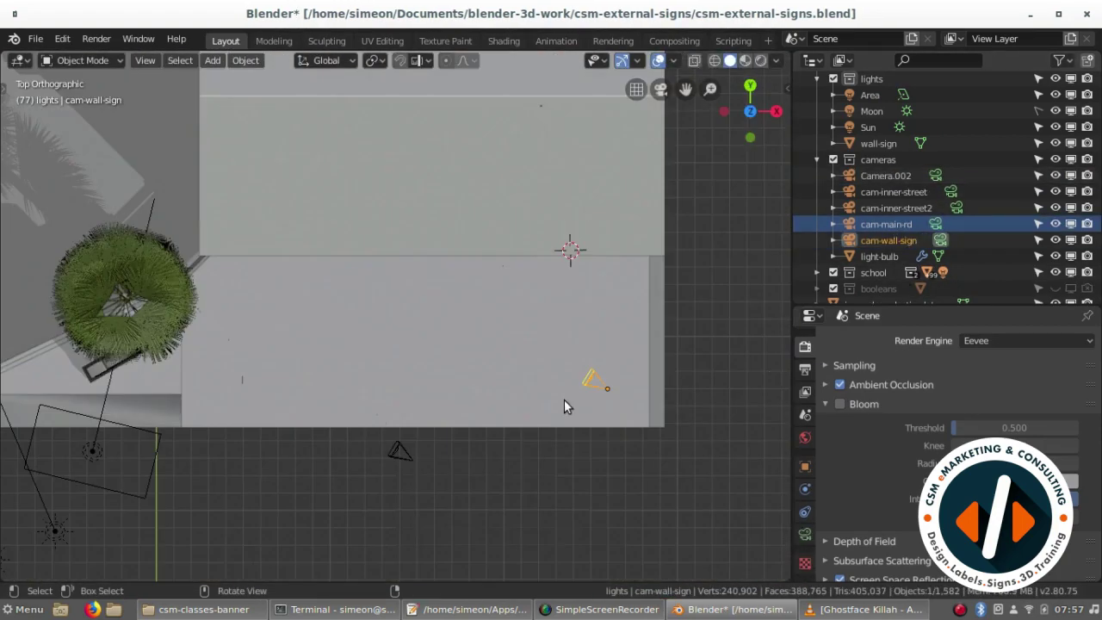
# Step: Through the wall-sign camera, rotate it on X and aim it higher up the wall
pyautogui.press('ctrl+KP_0')
pyautogui.press('r')
pyautogui.press('x')
pyautogui.press('x')
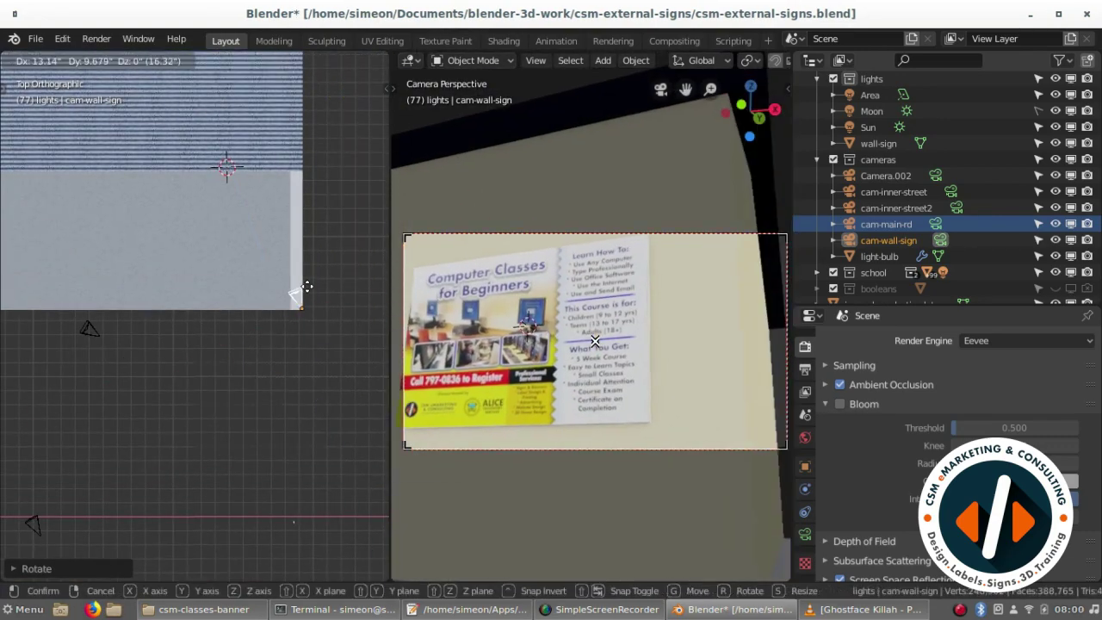
pyautogui.click(298, 293)
pyautogui.hotkey('shift', '`')
pyautogui.click(590, 315)
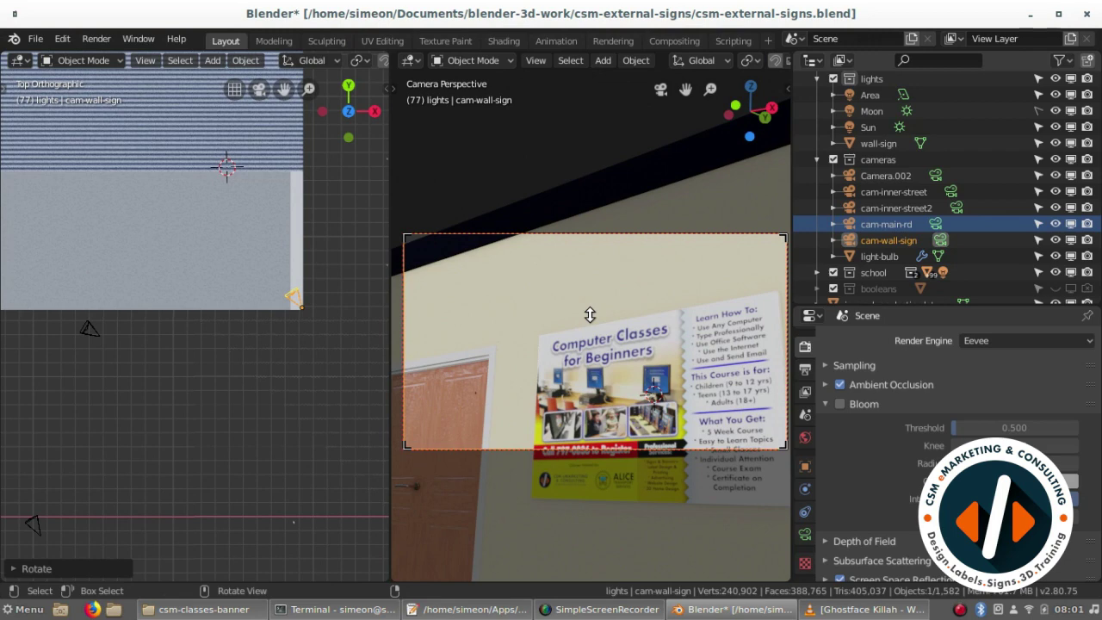
# Step: Rotate the wall-sign camera on Y and shift it along X to frame the poster, then save
pyautogui.moveTo(345, 284); pyautogui.dragTo(281, 339, button='middle')
pyautogui.press('r')
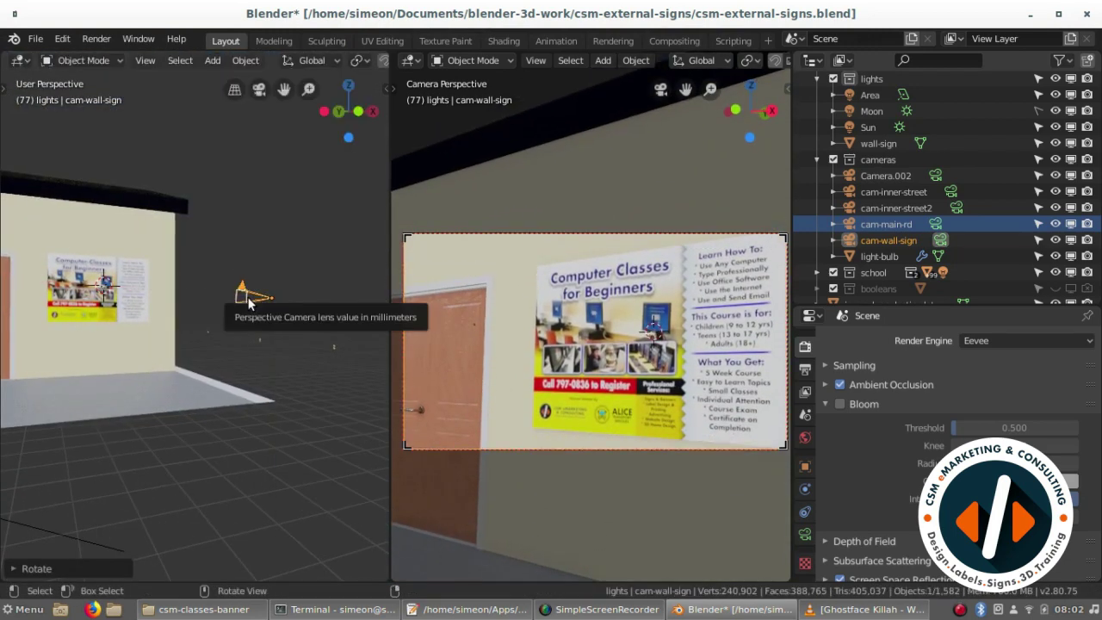
pyautogui.press('y')
pyautogui.press('y')
pyautogui.press('g')
pyautogui.press('x')
pyautogui.click(278, 357)
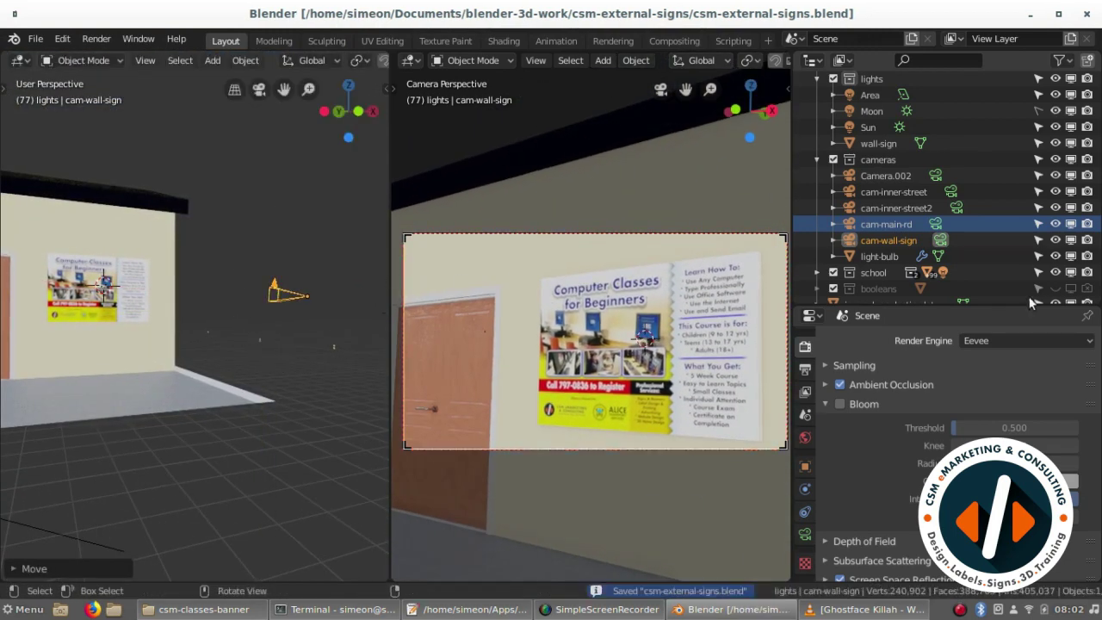
pyautogui.click(871, 212)
pyautogui.hotkey('ctrl', 's')
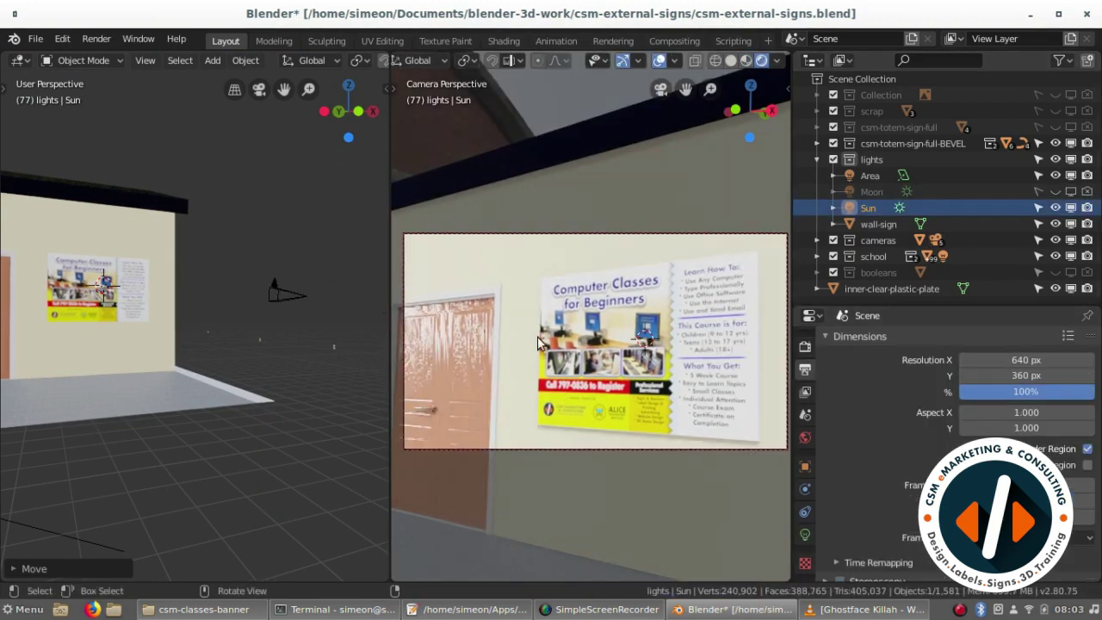
# Step: Open the wall material's Base Color picker to warm the wall colour
pyautogui.click(806, 534)
pyautogui.click(1047, 474)
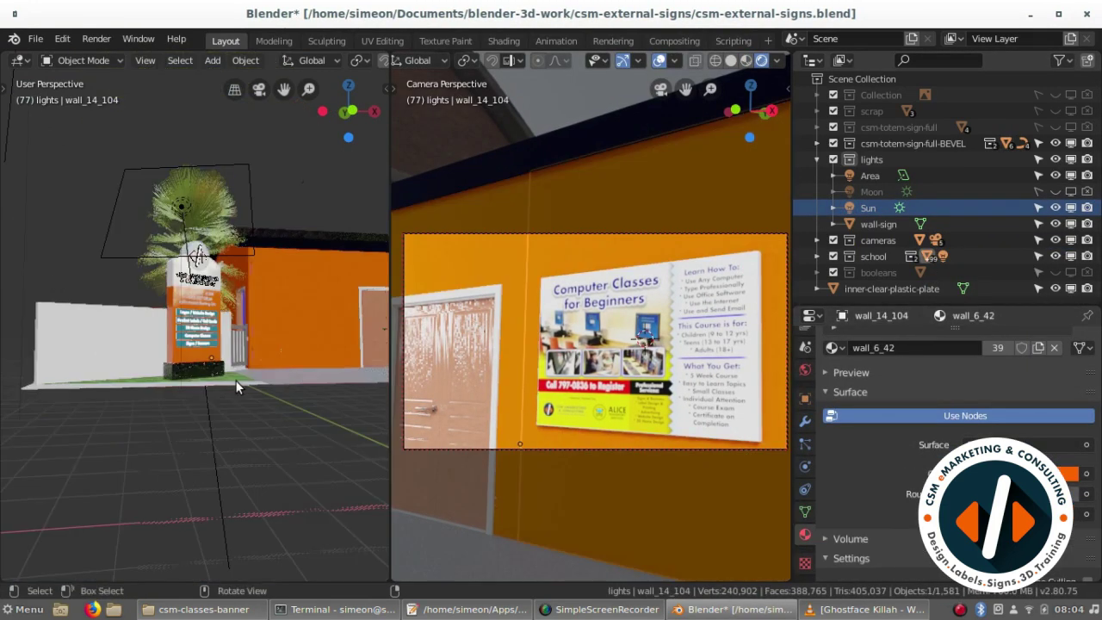
pyautogui.moveTo(235, 380); pyautogui.dragTo(208, 385, button='middle')
pyautogui.click(167, 339)
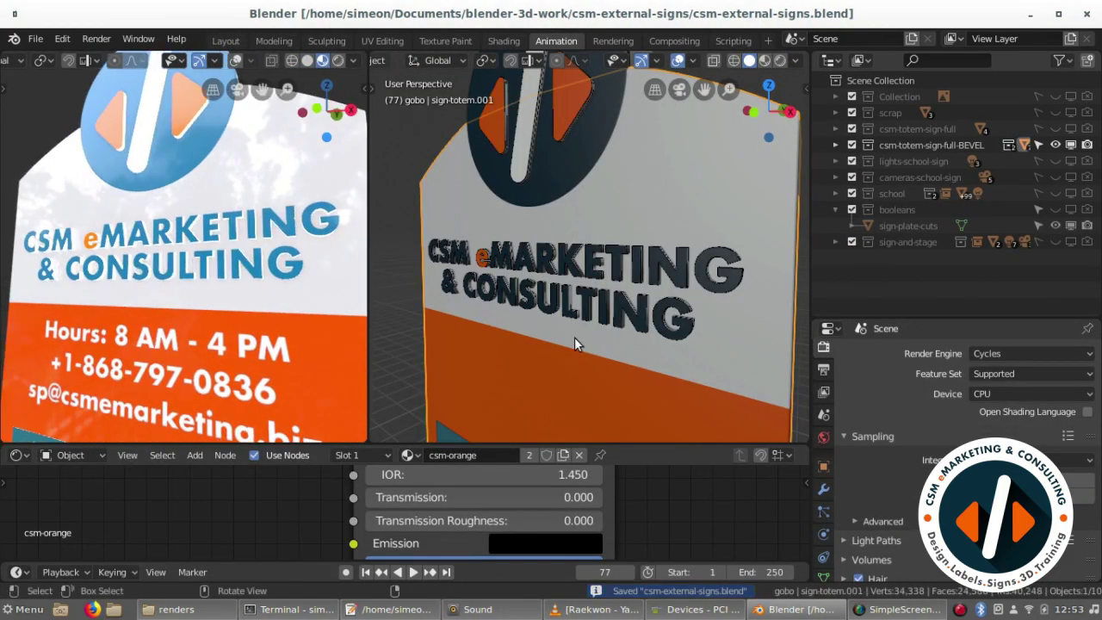
# Step: Duplicate the totem's front letters and increase the copy's extrusion depth
pyautogui.click(575, 310)
pyautogui.hotkey('shift', 'd')
pyautogui.moveTo(568, 292)
pyautogui.mouseDown(button='middle')
pyautogui.moveTo(554, 263)
pyautogui.moveTo(433, 290)
pyautogui.mouseUp(button='middle')
pyautogui.click(823, 557)
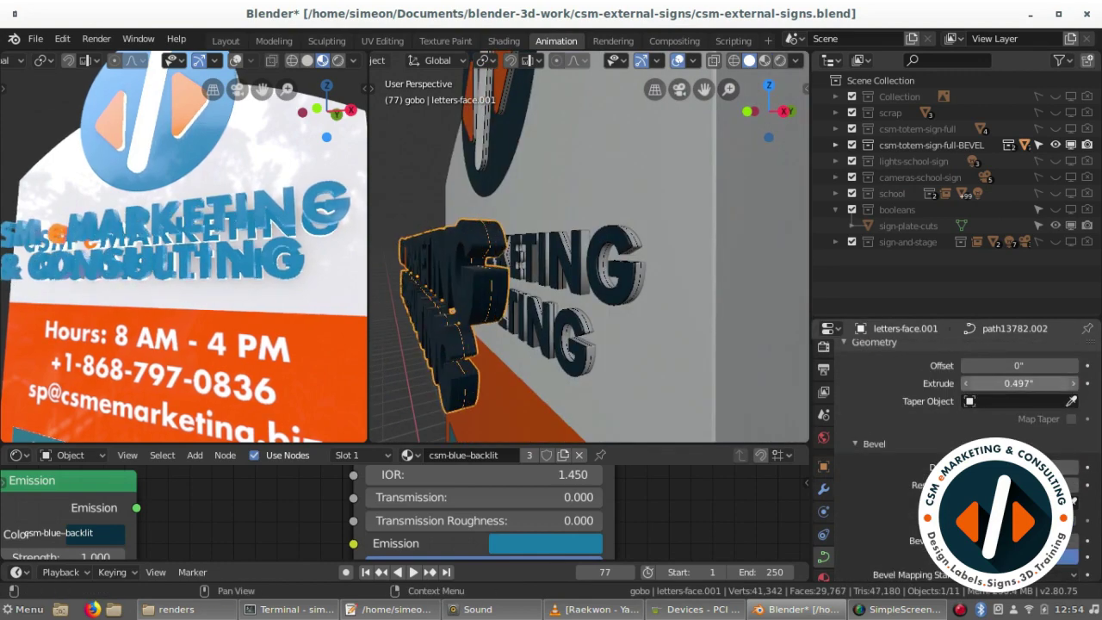
pyautogui.moveTo(275, 259)
pyautogui.mouseDown(button='middle')
pyautogui.moveTo(225, 292)
pyautogui.moveTo(284, 319)
pyautogui.mouseUp(button='middle')
# Step: Adjust the view clipping, convert the duplicated letters to a mesh, and save
pyautogui.click(824, 466)
pyautogui.press('n')
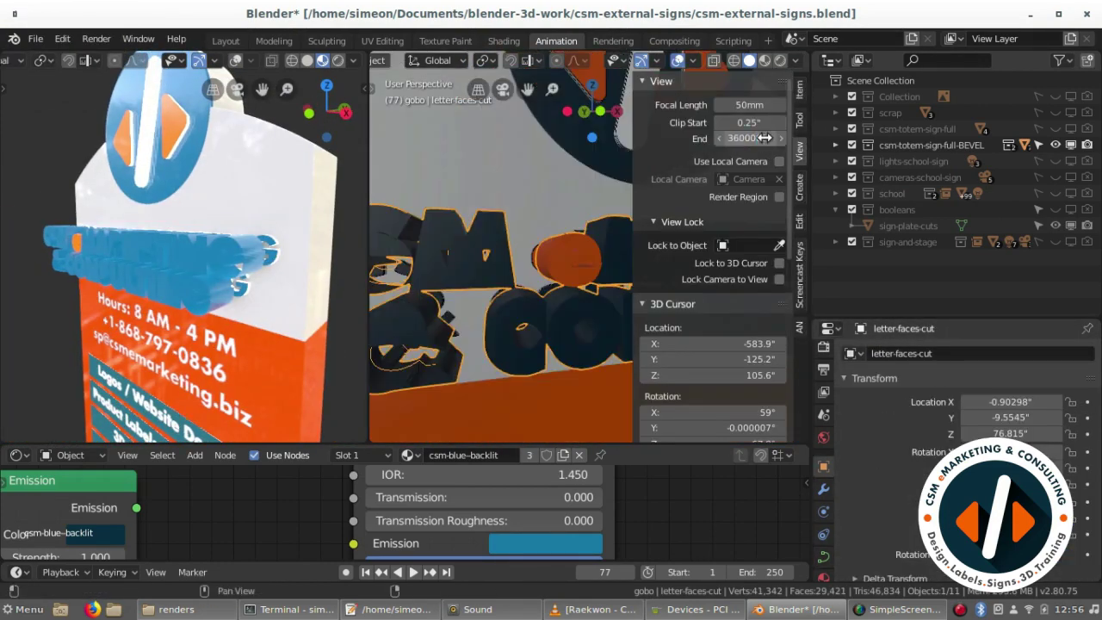
pyautogui.press('n')
pyautogui.click(823, 557)
pyautogui.moveTo(517, 301); pyautogui.dragTo(655, 361, button='middle')
pyautogui.hotkey('alt', 'c')
pyautogui.hotkey('ctrl', 's')
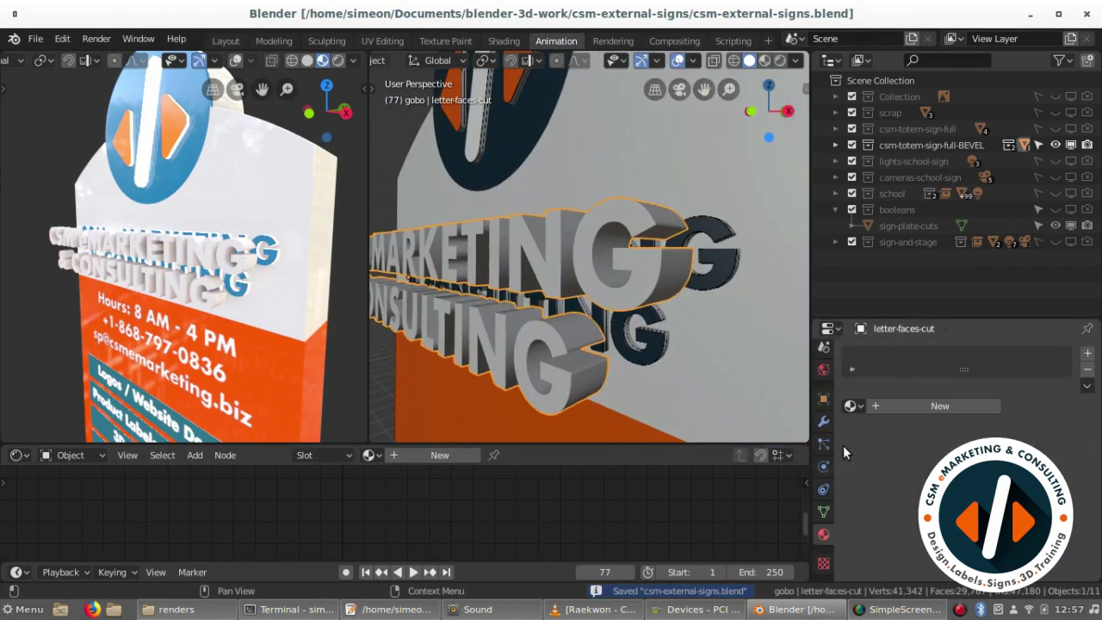
# Step: Try a Remesh modifier with octree depth 20 on the letters, then undo it
pyautogui.click(824, 421)
pyautogui.click(895, 390)
pyautogui.doubleClick(905, 479)
pyautogui.write('20')
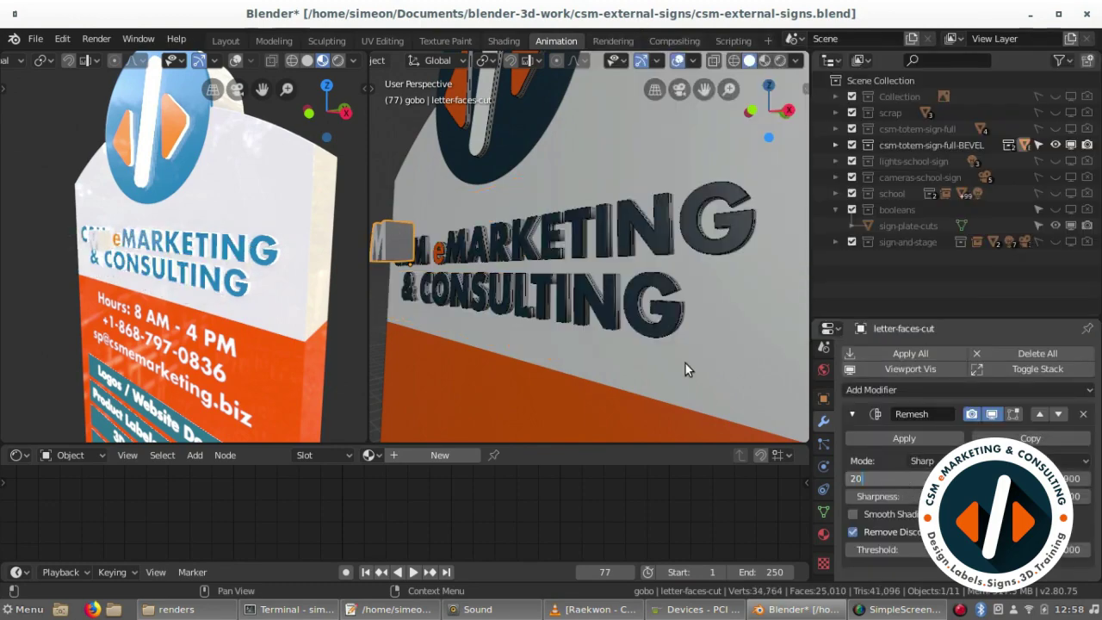
pyautogui.hotkey('ctrl', 'z')
pyautogui.press('KP_1')
# Step: Fatten the letter mesh twice with Alt+S in Edit Mode and inspect it from the side
pyautogui.press('Tab')
pyautogui.hotkey('alt', 's')
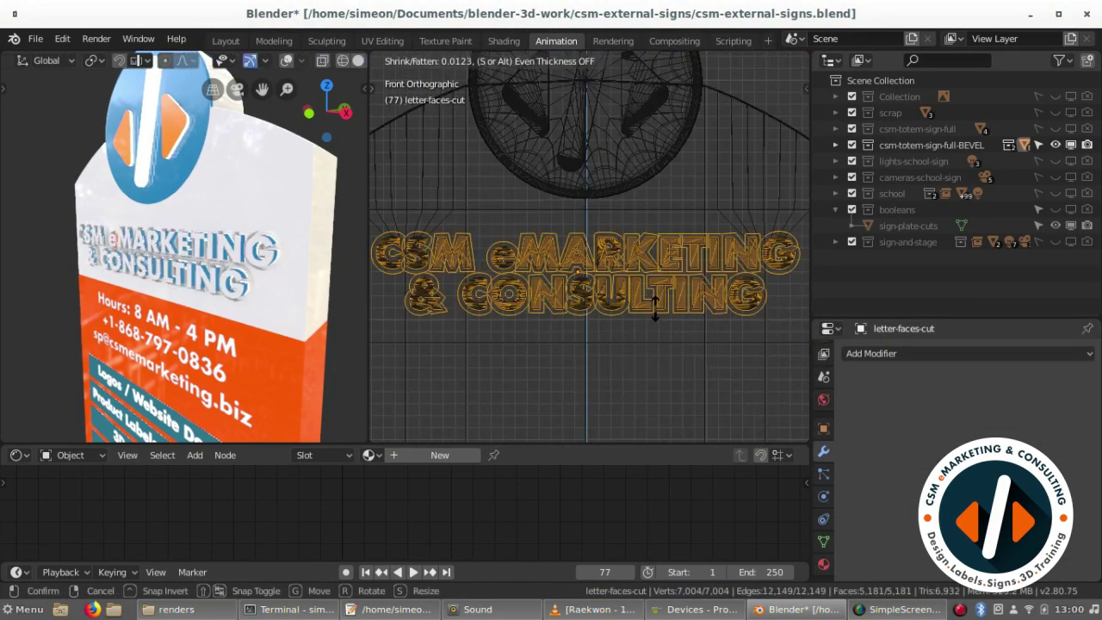
pyautogui.click(655, 305)
pyautogui.scroll(3, 622, 351)
pyautogui.hotkey('alt', 's')
pyautogui.click(623, 368)
pyautogui.moveTo(623, 369); pyautogui.dragTo(670, 277, button='middle')
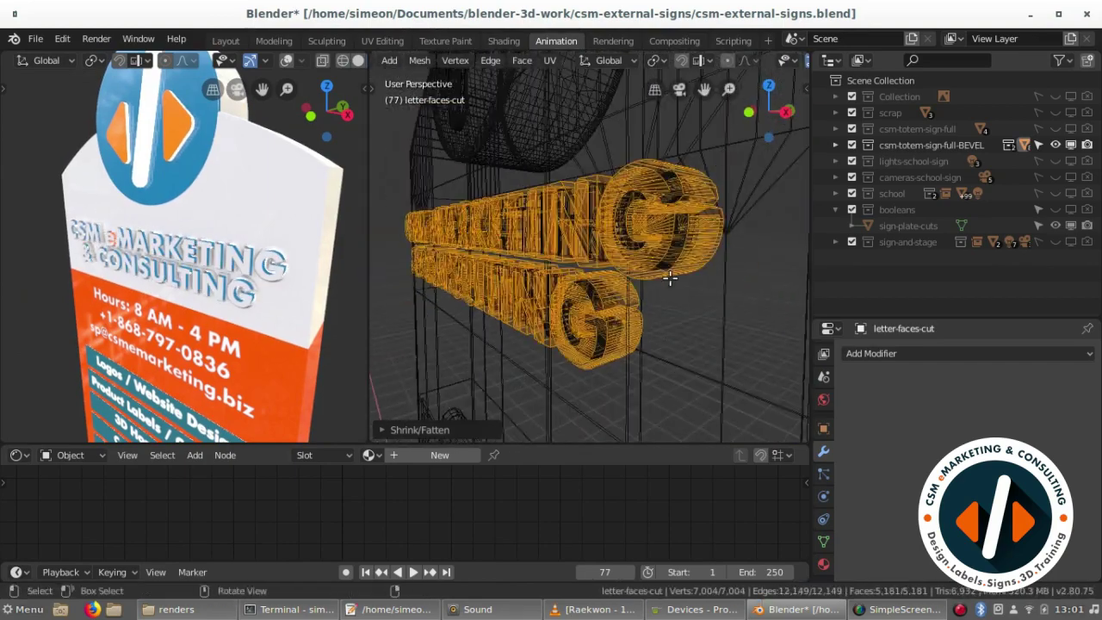
pyautogui.press('KP_3')
pyautogui.hotkey('ctrl', 'Tab')
pyautogui.click(519, 238)
pyautogui.moveTo(475, 371); pyautogui.dragTo(526, 271, button='middle')
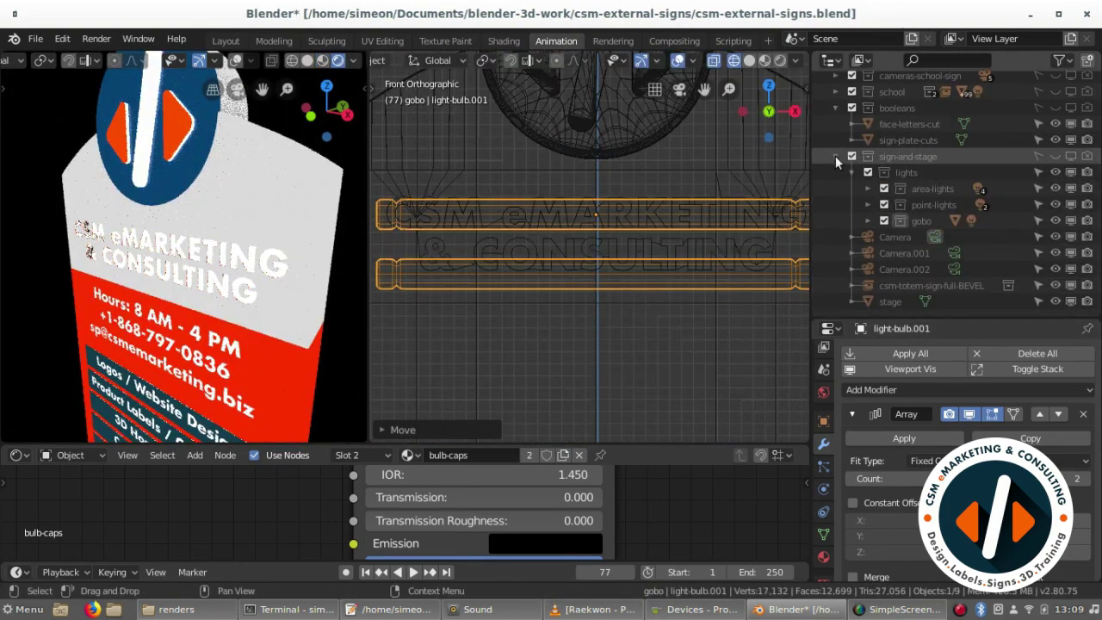
# Step: Collapse the sign-and-stage collection and save the file
pyautogui.click(835, 156)
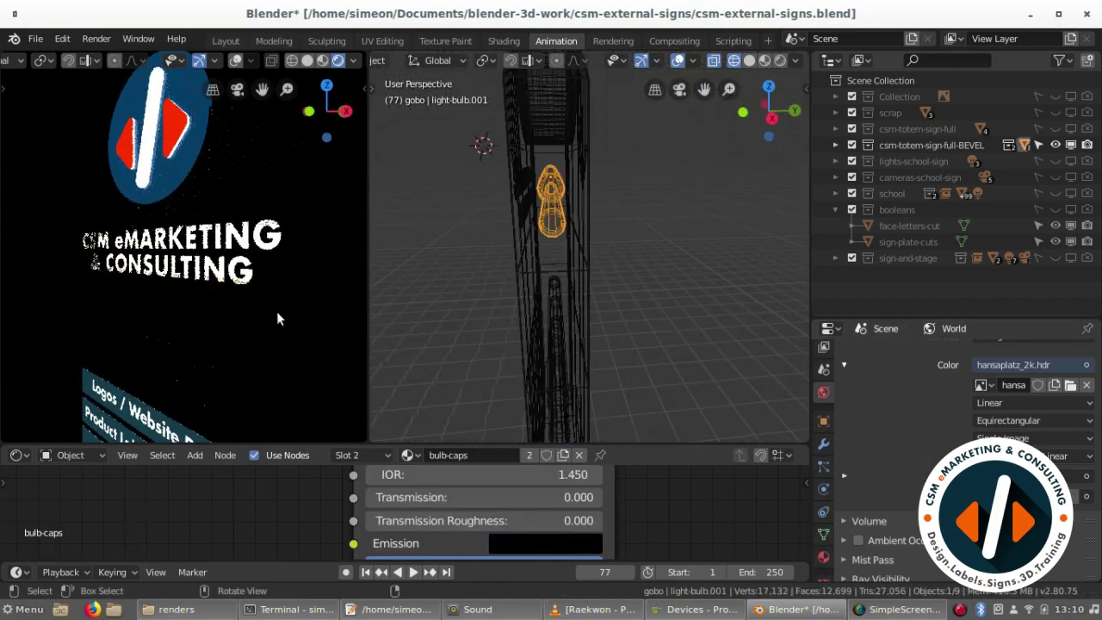
pyautogui.hotkey('ctrl', 's')
pyautogui.hotkey('shift', 'a')
pyautogui.press('Escape')
# Step: Reposition the inner clear plastic plate's origin from the front view and save
pyautogui.click(620, 267)
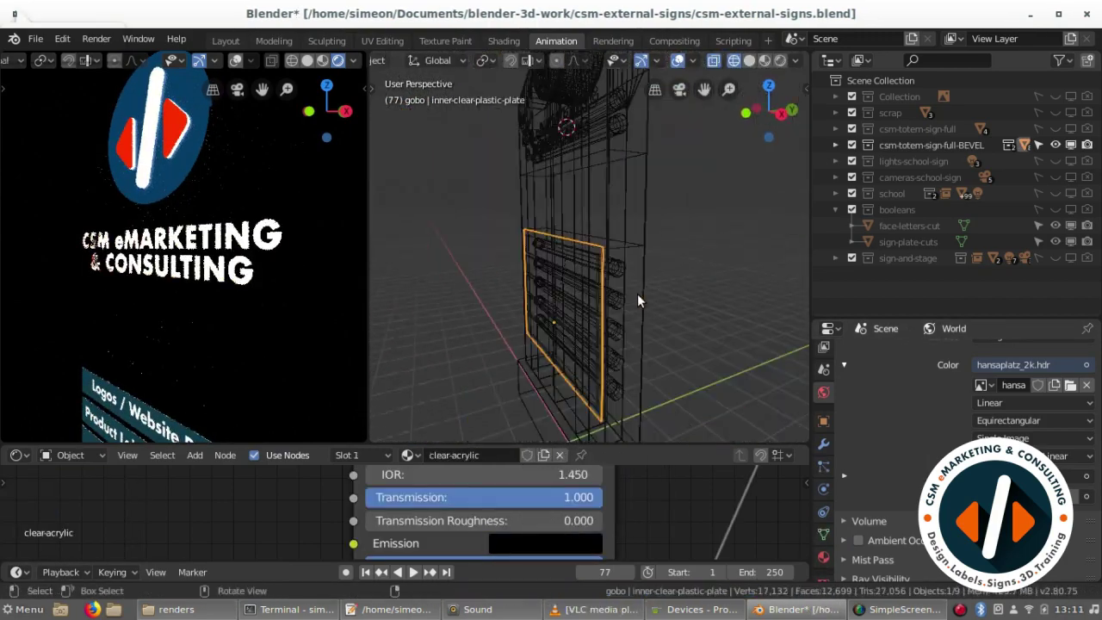
pyautogui.press('KP_1')
pyautogui.hotkey('shift', 'd')
pyautogui.hotkey('ctrl', 'shift', 'alt', 'c')
pyautogui.click(763, 420)
pyautogui.moveTo(652, 287); pyautogui.dragTo(626, 327, button='middle')
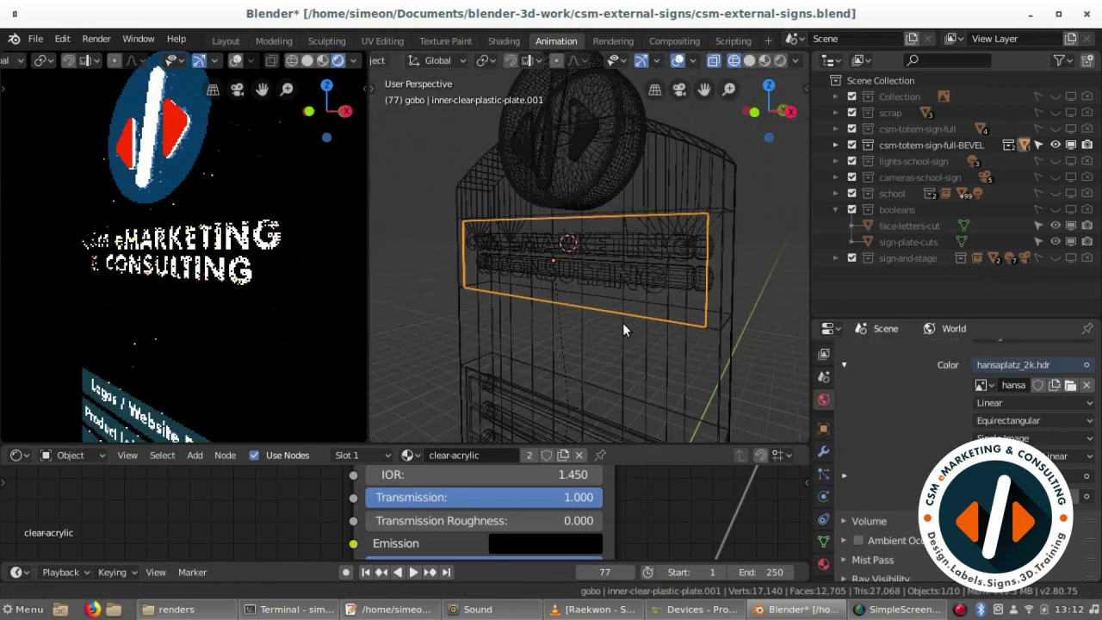
pyautogui.hotkey('ctrl', 's')
# Step: Select the plate over the lettering, save, and enable ambient occlusion
pyautogui.click(824, 428)
pyautogui.scroll(5, 865, 529)
pyautogui.moveTo(517, 302); pyautogui.dragTo(543, 307, button='middle')
pyautogui.hotkey('ctrl', 's')
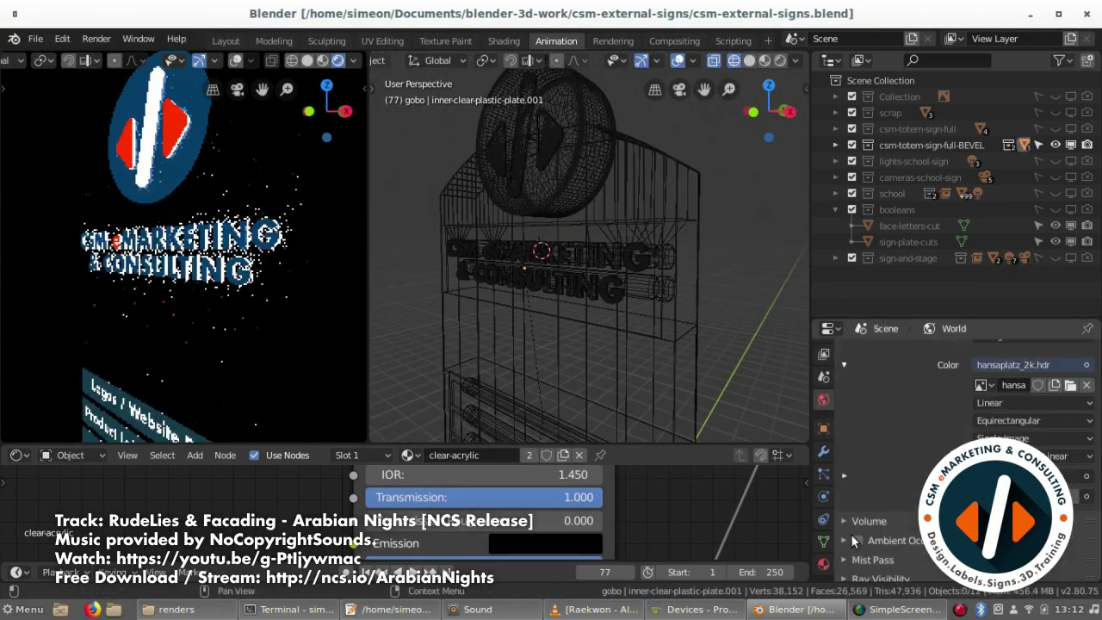
pyautogui.click(857, 540)
# Step: Toggle the BEVEL sign collection's viewport visibility and save the blend file
pyautogui.click(1072, 144)
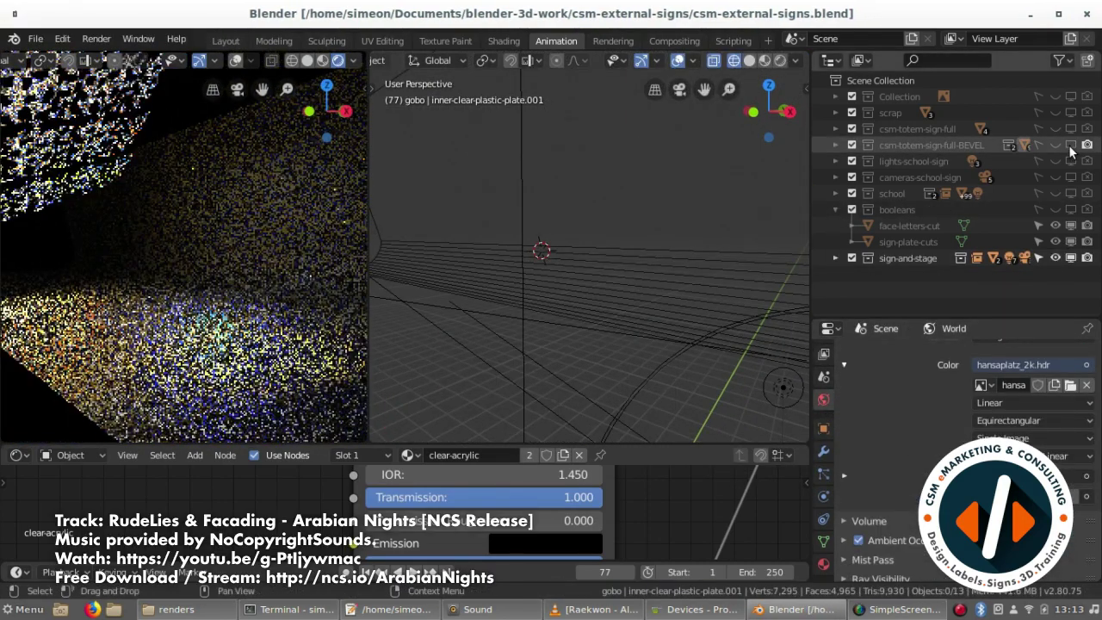
pyautogui.click(1072, 145)
pyautogui.click(908, 259)
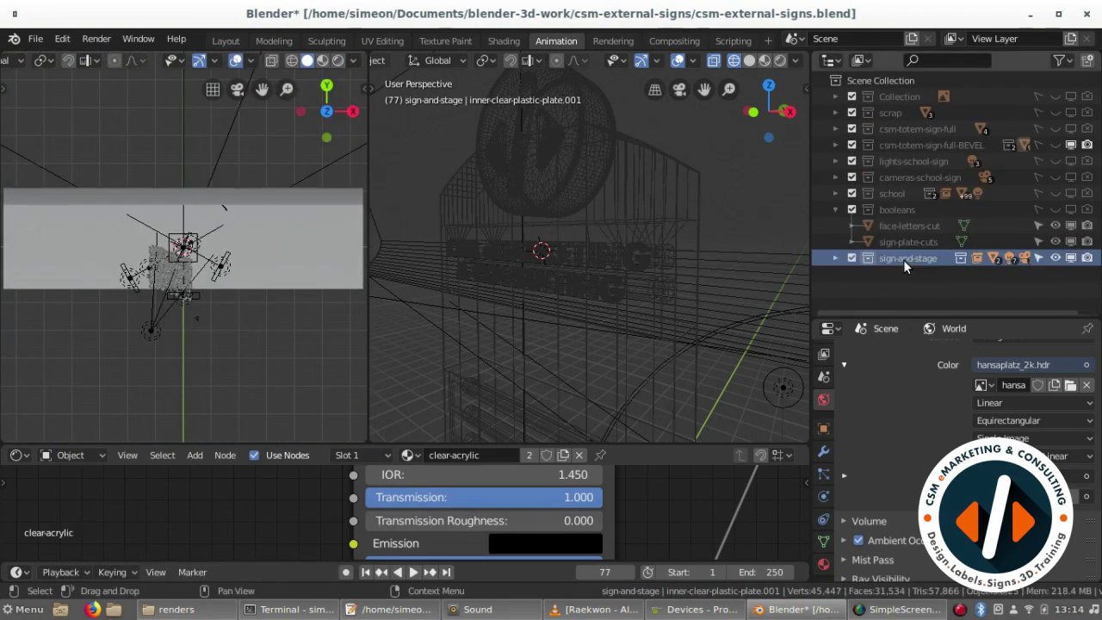
pyautogui.click(1056, 144)
pyautogui.moveTo(260, 284); pyautogui.dragTo(191, 273, button='middle')
pyautogui.hotkey('ctrl', 's')
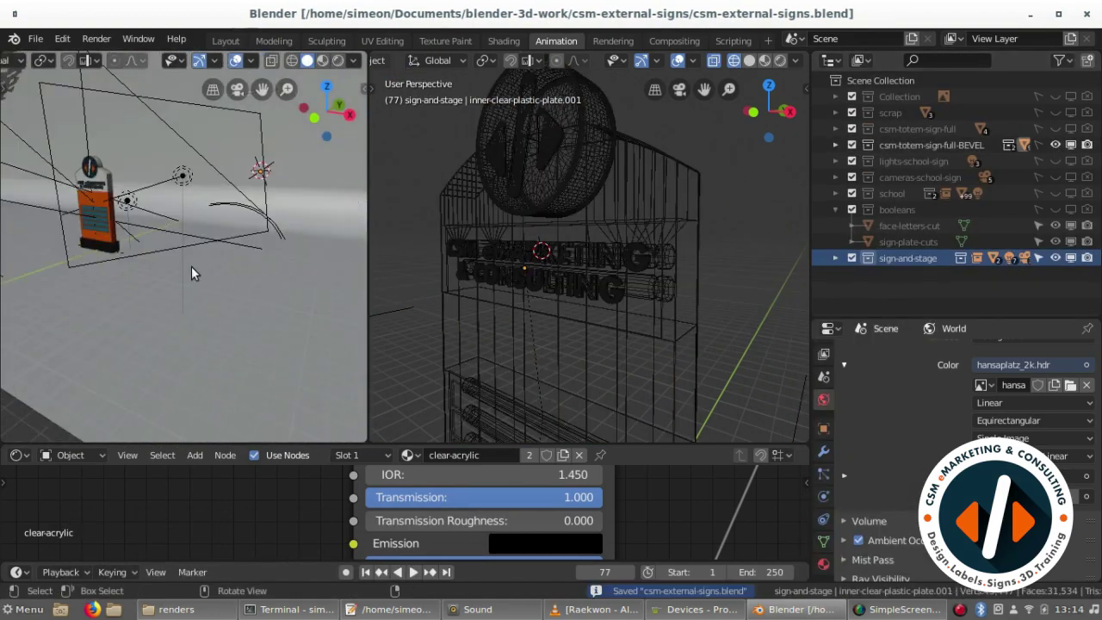
# Step: Set the left viewport to the scene camera with Rendered shading
pyautogui.press('KP_0')
pyautogui.click(322, 60)
pyautogui.click(824, 353)
pyautogui.click(338, 60)
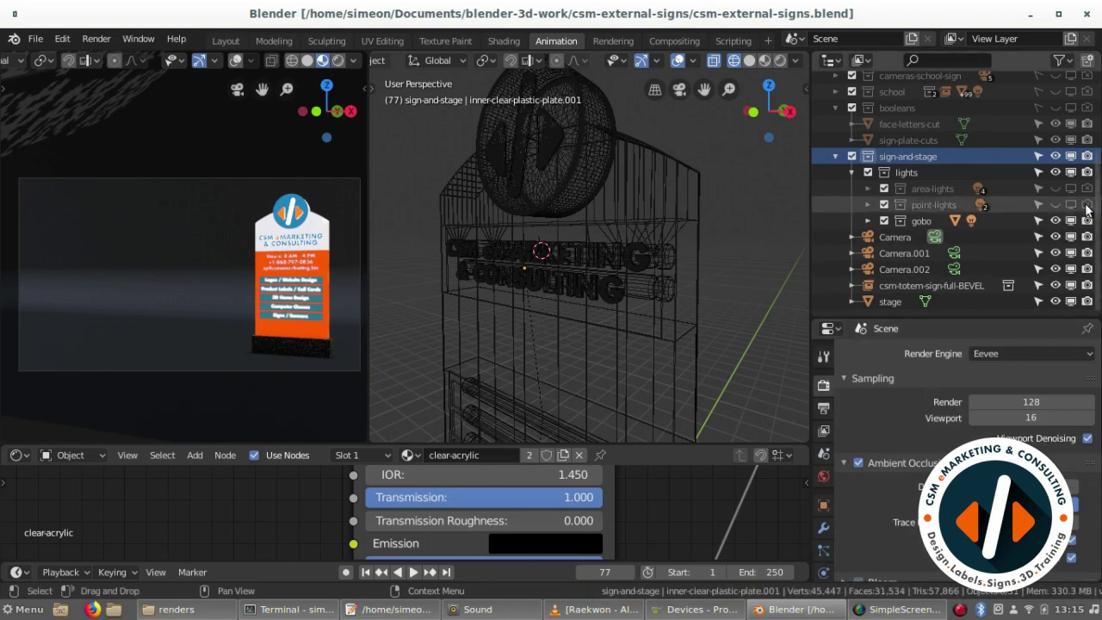
# Step: Hide the gobo light, isolate an area light, and tint it a lighter yellow
pyautogui.click(1056, 189)
pyautogui.click(1056, 188)
pyautogui.click(1056, 220)
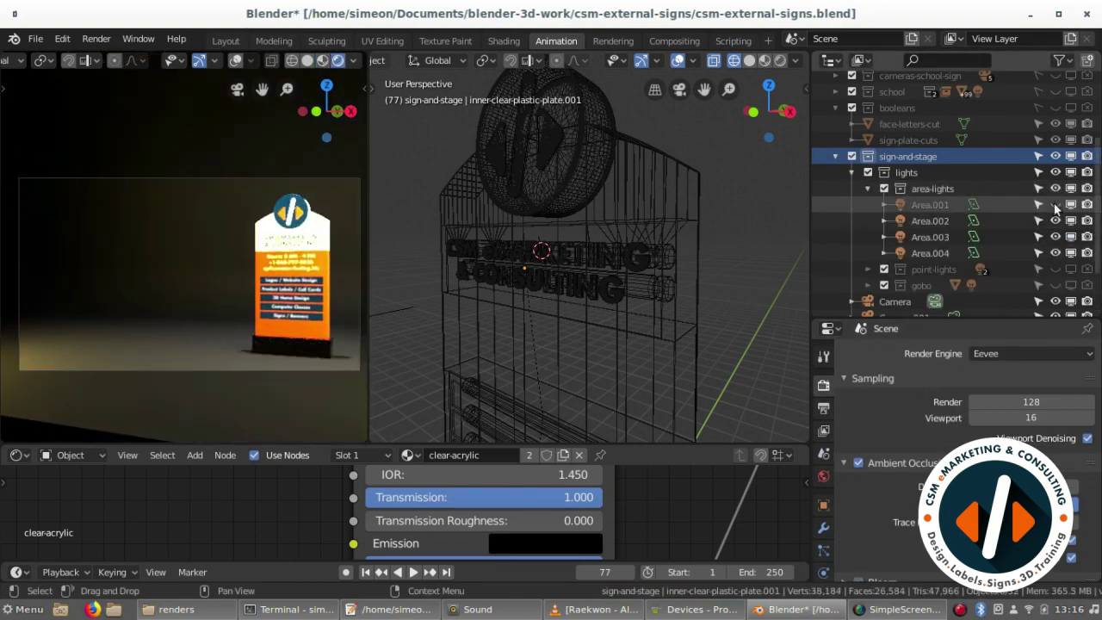
pyautogui.click(973, 221)
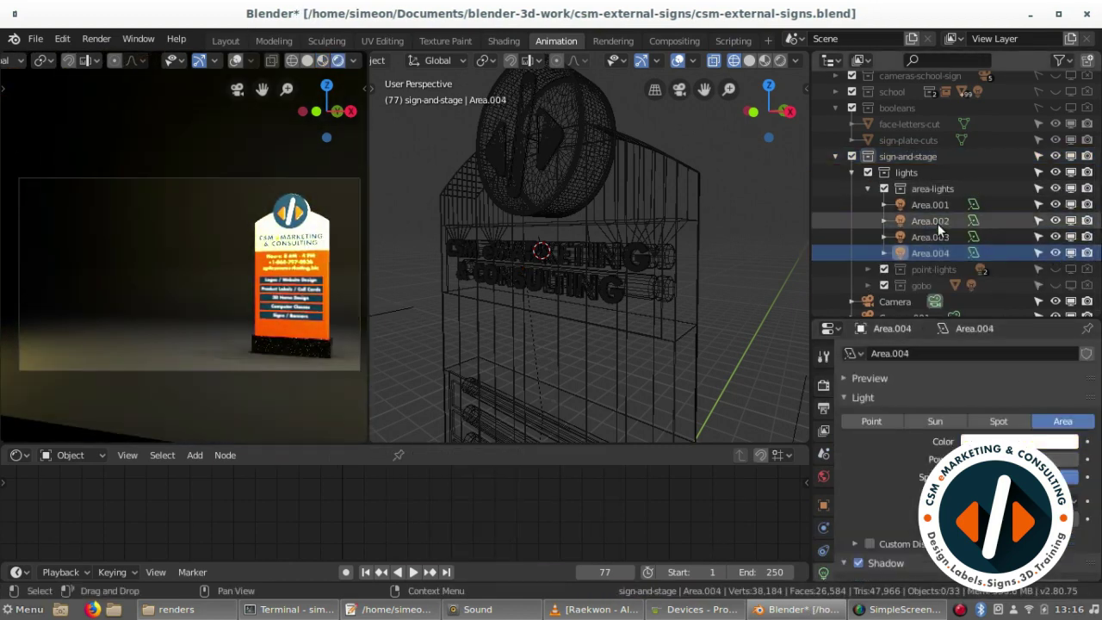
pyautogui.click(930, 204)
pyautogui.moveTo(1056, 221); pyautogui.dragTo(1056, 252)
pyautogui.scroll(-5, 671, 270)
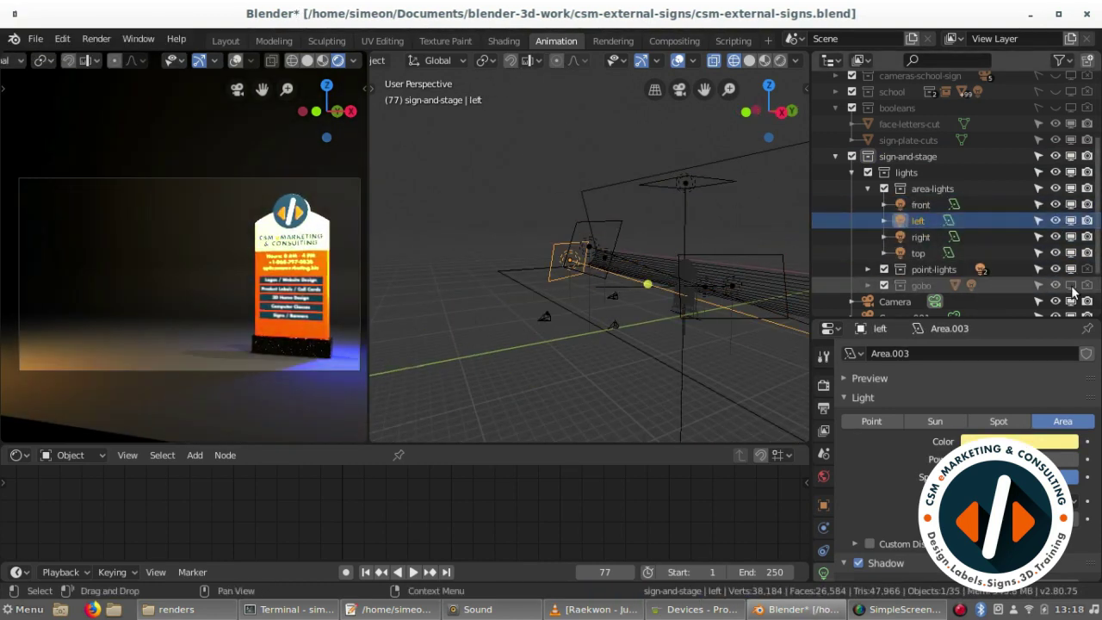
pyautogui.click(1018, 441)
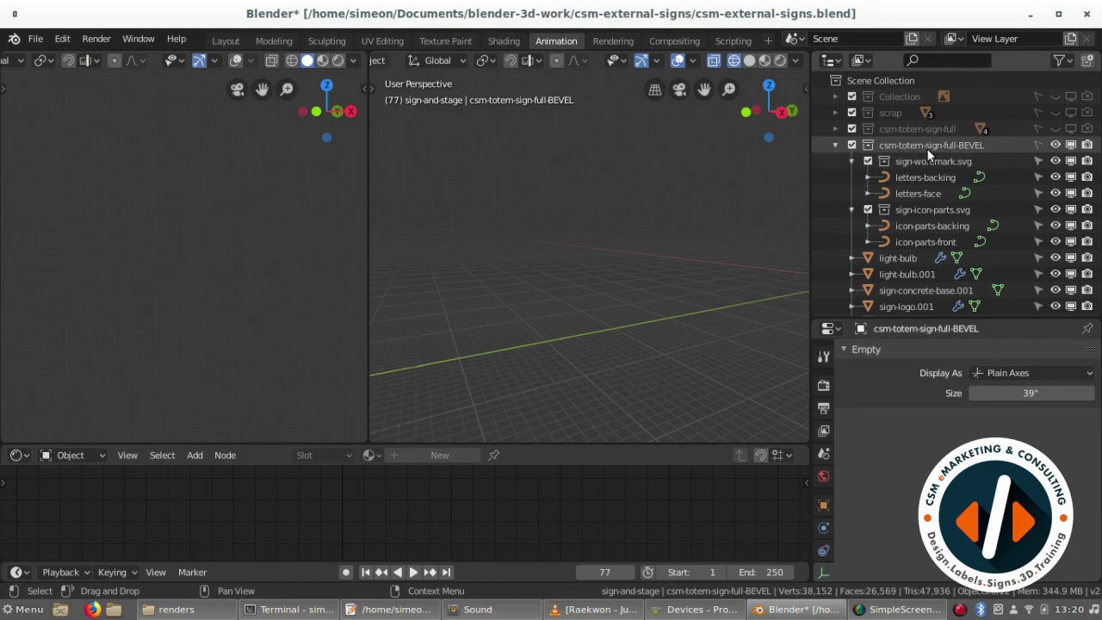
# Step: Select the face-letters-cut cutter and fatten its whole mesh in Edit Mode
pyautogui.click(926, 177)
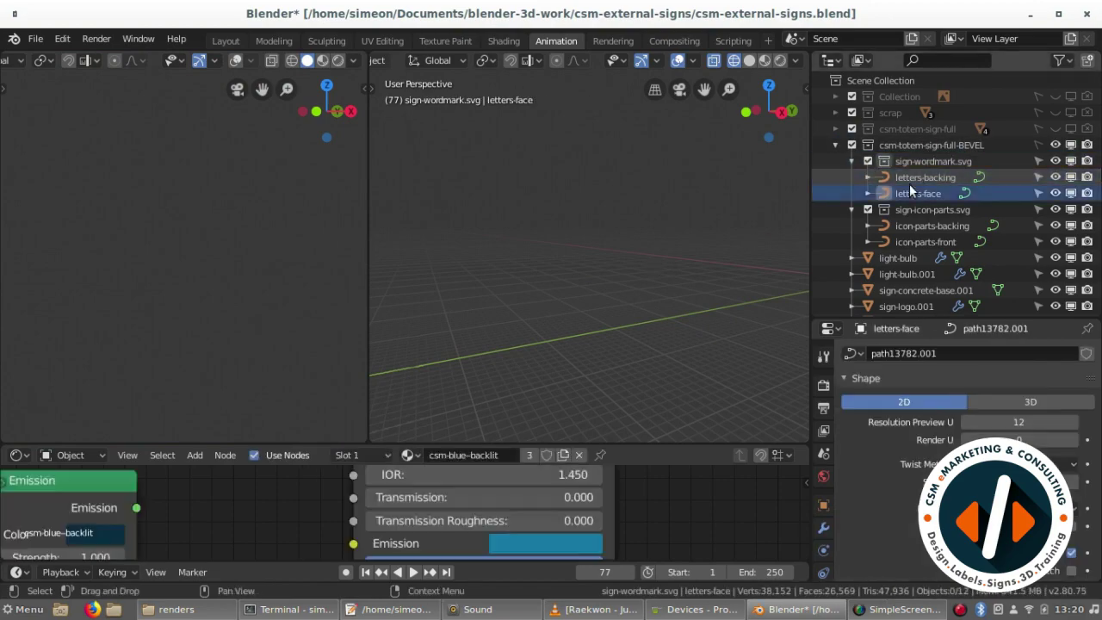
pyautogui.click(918, 193)
pyautogui.scroll(5, 591, 238)
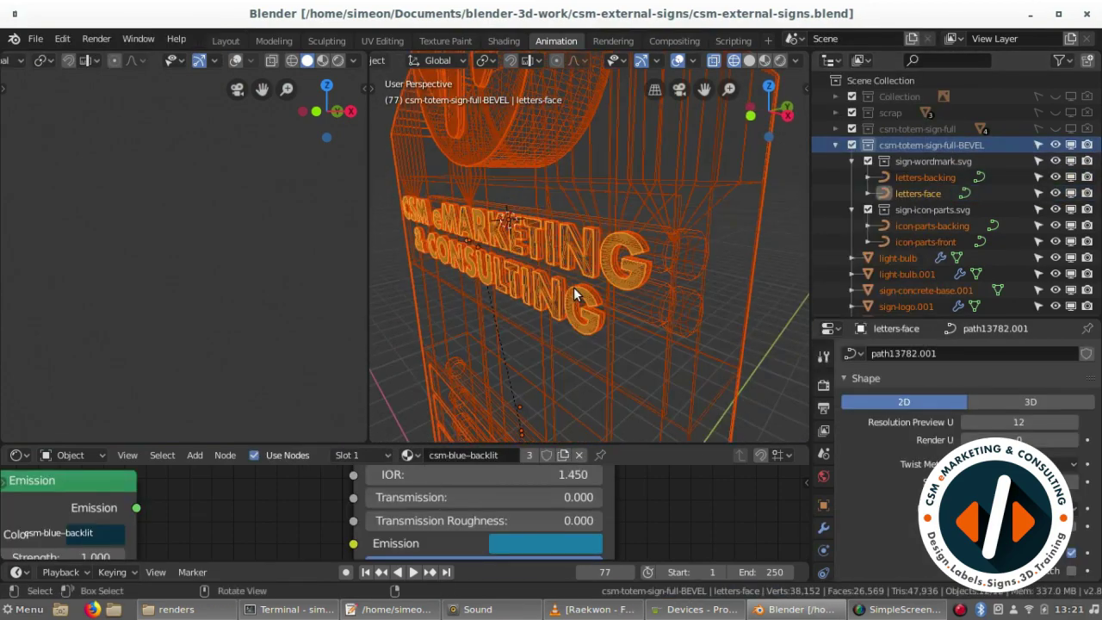
pyautogui.scroll(4, 580, 258)
pyautogui.click(540, 265)
pyautogui.click(469, 264)
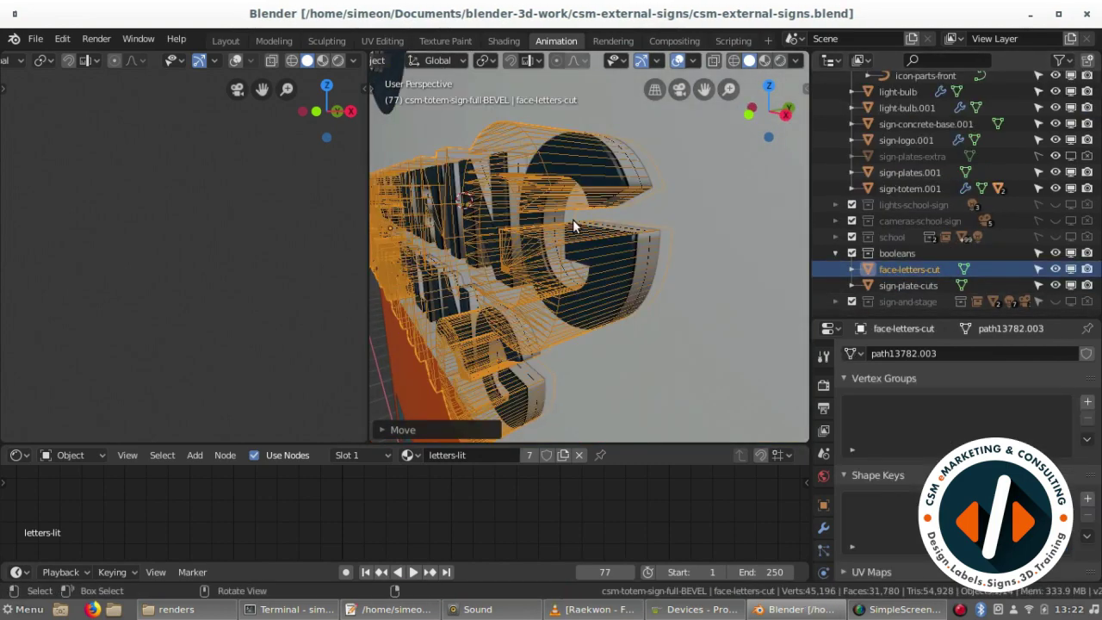
pyautogui.press('Tab')
pyautogui.scroll(2, 534, 137)
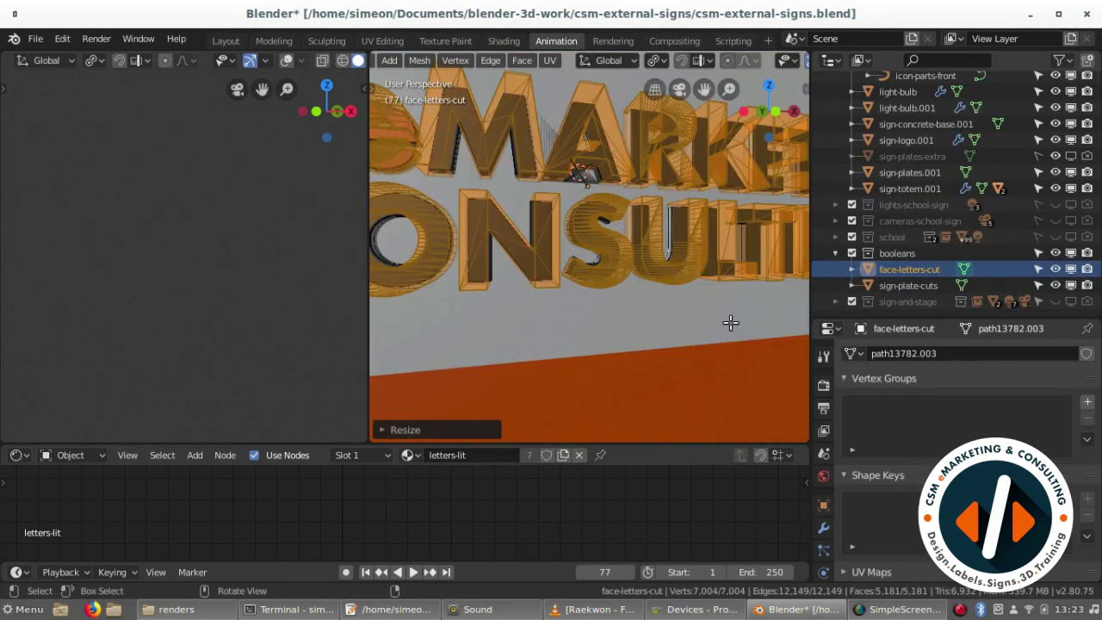
pyautogui.click(601, 305)
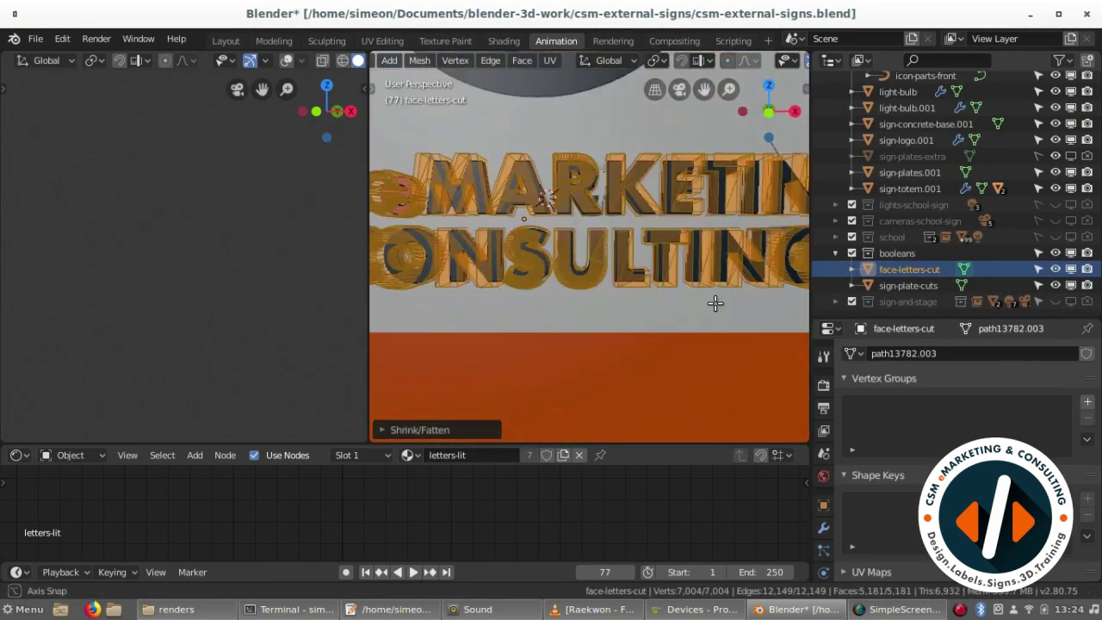
pyautogui.moveTo(714, 302)
pyautogui.mouseDown(button='middle')
pyautogui.moveTo(701, 317)
pyautogui.moveTo(660, 295)
pyautogui.mouseUp(button='middle')
# Step: Add a Solidify modifier to the letter cutter and increase its thickness
pyautogui.click(823, 528)
pyautogui.click(872, 353)
pyautogui.click(769, 282)
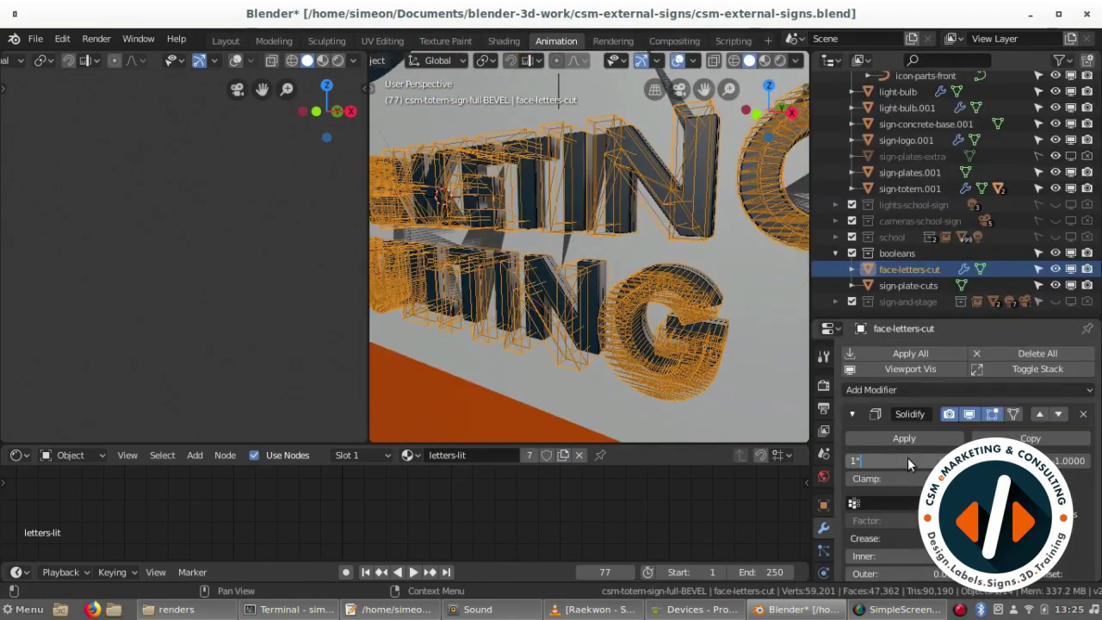
pyautogui.moveTo(908, 457); pyautogui.dragTo(895, 459)
pyautogui.write('.5')
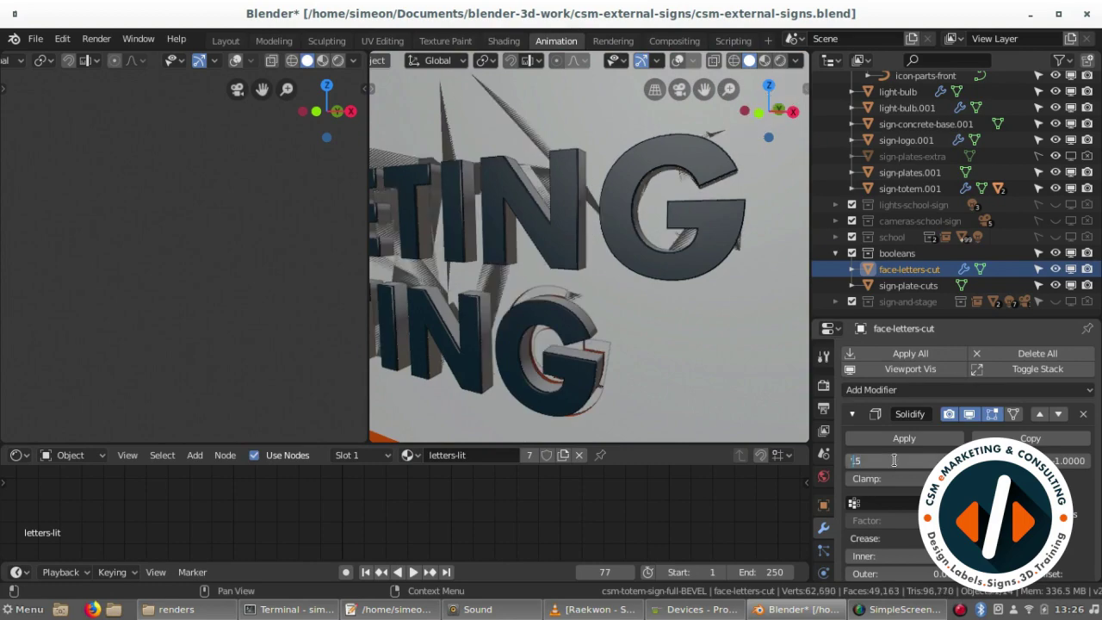
pyautogui.press('Return')
pyautogui.click(518, 275)
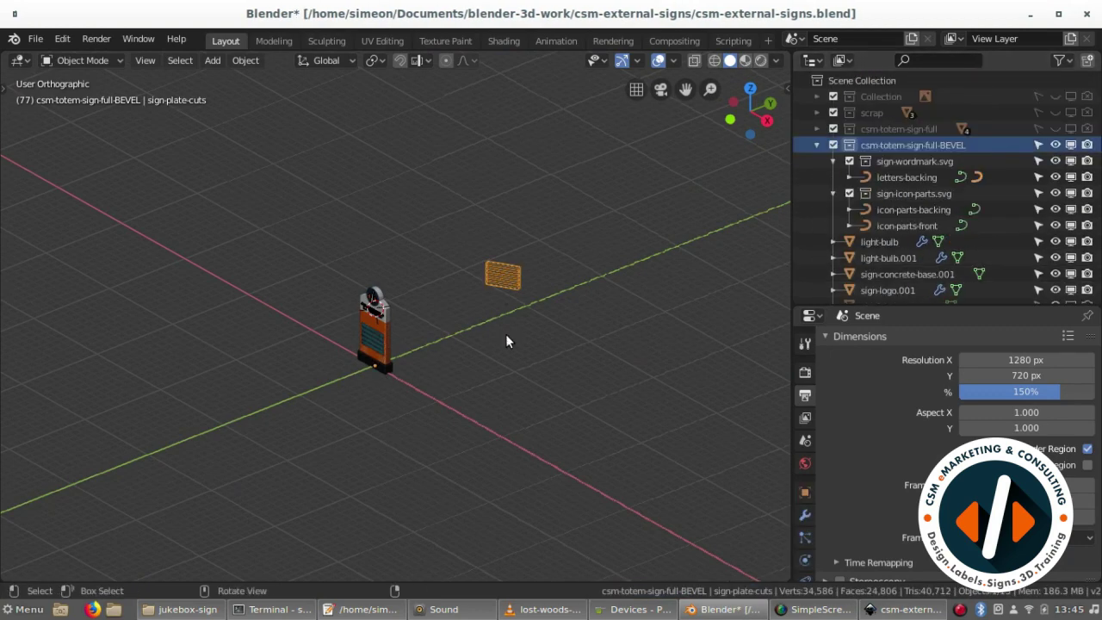
# Step: Reset the sign-plate-cuts cutter to the origin, rotate it to face the sign, and move it onto the sign
pyautogui.scroll(-5, 893, 259)
pyautogui.press('KP_1')
pyautogui.press('r')
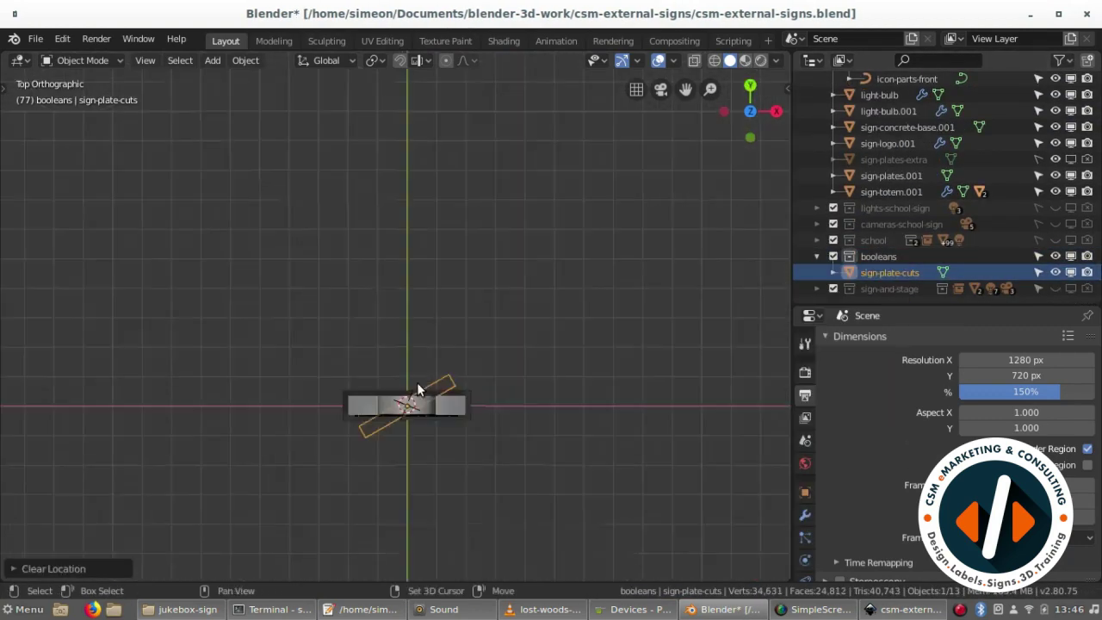
pyautogui.click(431, 394)
pyautogui.press('KP_Decimal')
pyautogui.press('g')
pyautogui.click(524, 259)
# Step: In wireframe, move the sign-plate-cuts cutter vertically along Z to sit on the service plates
pyautogui.scroll(3, 676, 278)
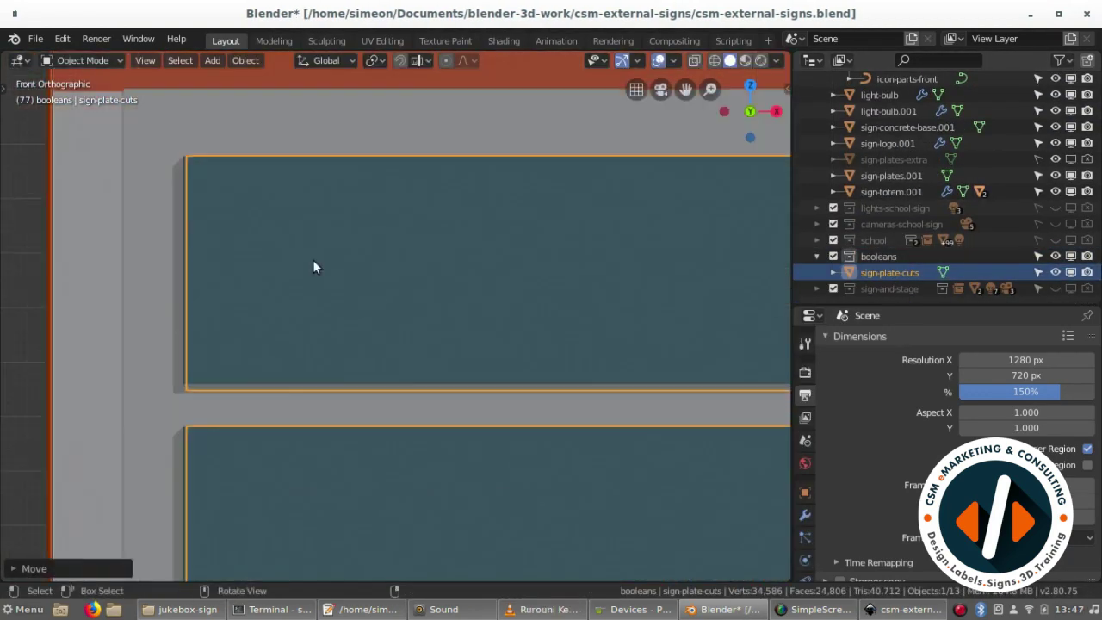
pyautogui.hotkey('shift', 'z')
pyautogui.scroll(-3, 543, 290)
pyautogui.scroll(5, 443, 384)
pyautogui.press('g')
pyautogui.press('z')
pyautogui.click(210, 513)
# Step: Check the totem body's boolean modifiers and inspect the plate cutter in wireframe
pyautogui.scroll(-3, 327, 475)
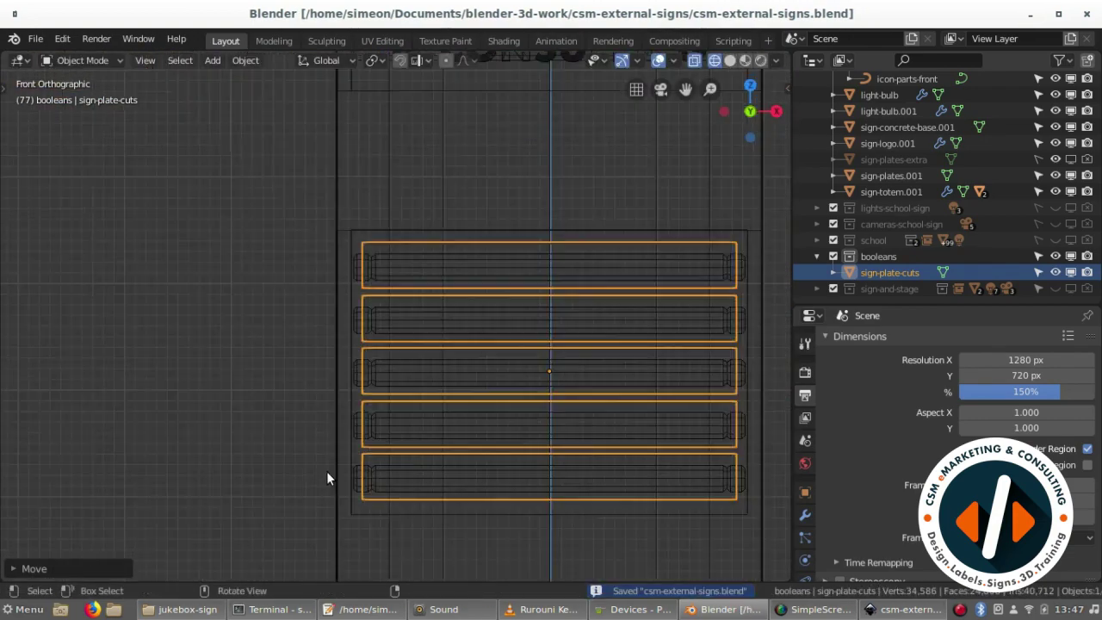
pyautogui.moveTo(328, 475); pyautogui.dragTo(505, 300, button='middle')
pyautogui.click(505, 300)
pyautogui.scroll(-2, 485, 310)
pyautogui.scroll(5, 876, 194)
pyautogui.click(805, 515)
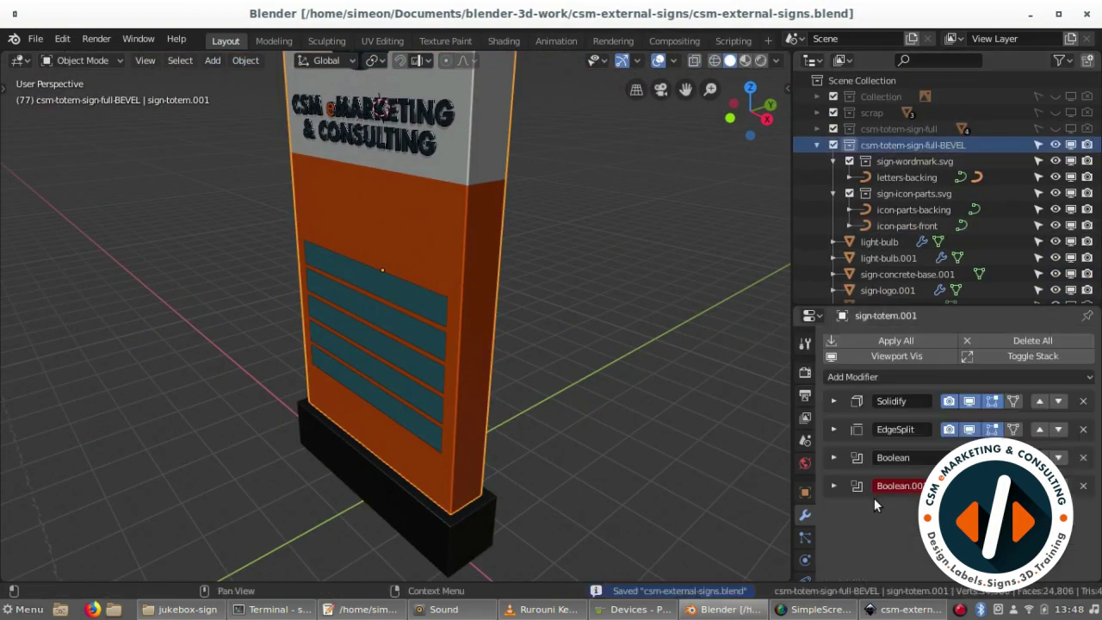
pyautogui.click(415, 333)
pyautogui.hotkey('shift', 'z')
pyautogui.press('g')
pyautogui.press('Escape')
pyautogui.hotkey('shift', 'z')
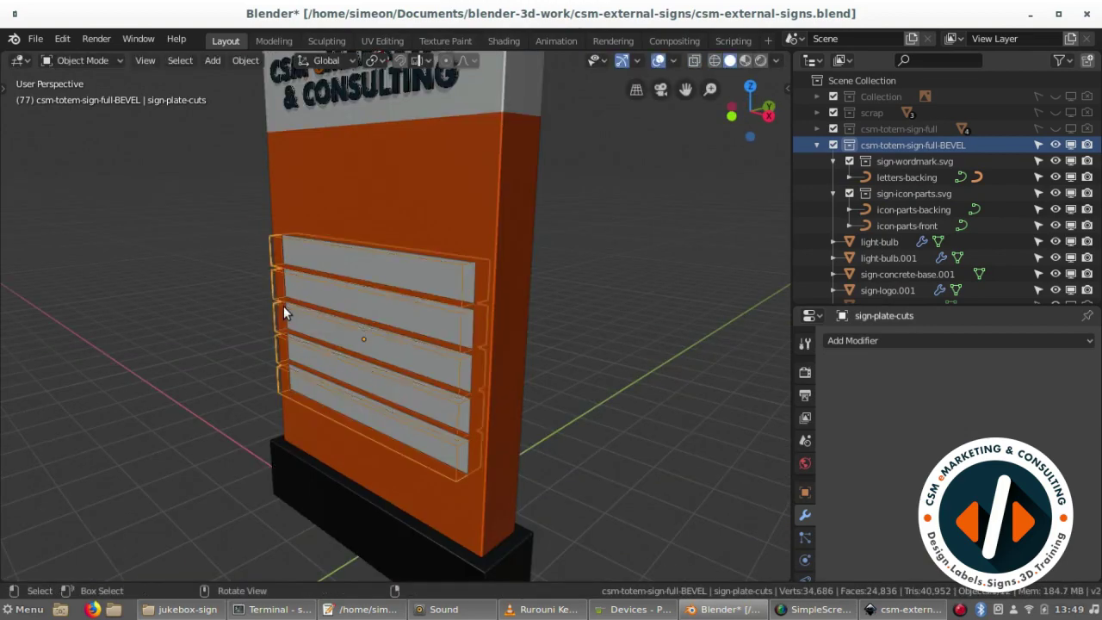
# Step: Drag the booleans collection into csm-totem-sign-full-BEVEL, then expand it to show sign-plate-cuts
pyautogui.scroll(-3, 912, 245)
pyautogui.click(810, 259)
pyautogui.scroll(3, 964, 264)
pyautogui.moveTo(965, 306); pyautogui.dragTo(965, 582)
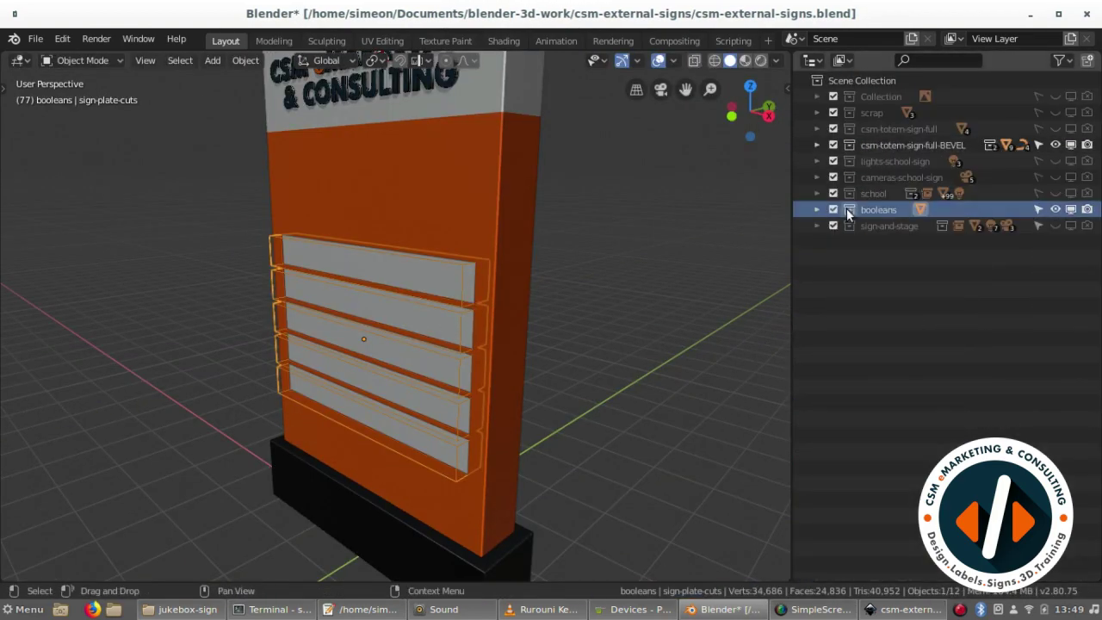
pyautogui.click(832, 161)
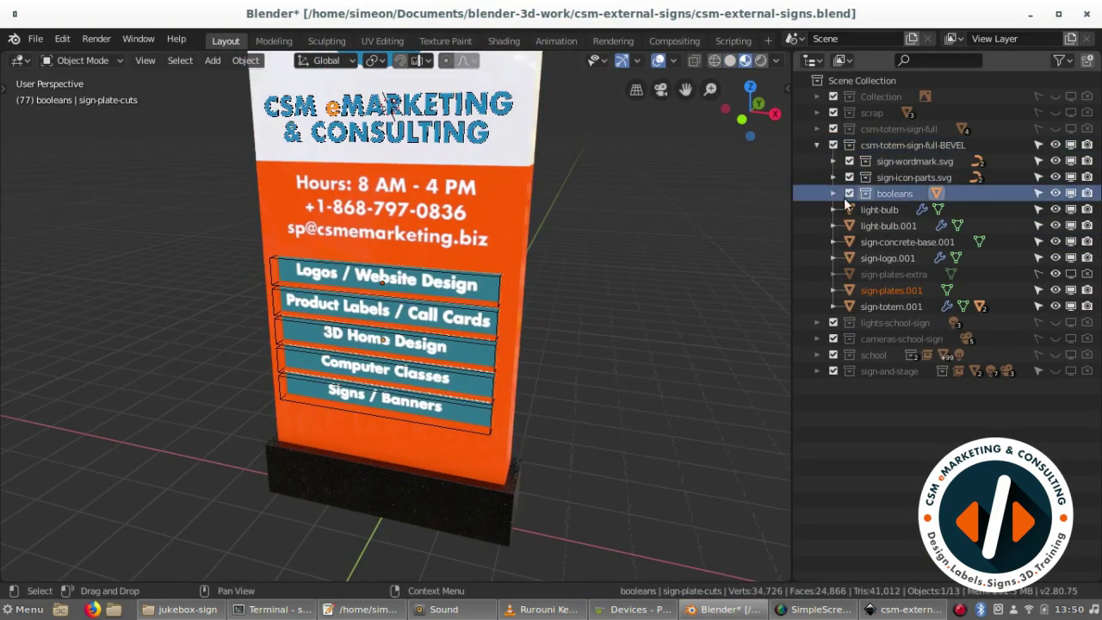
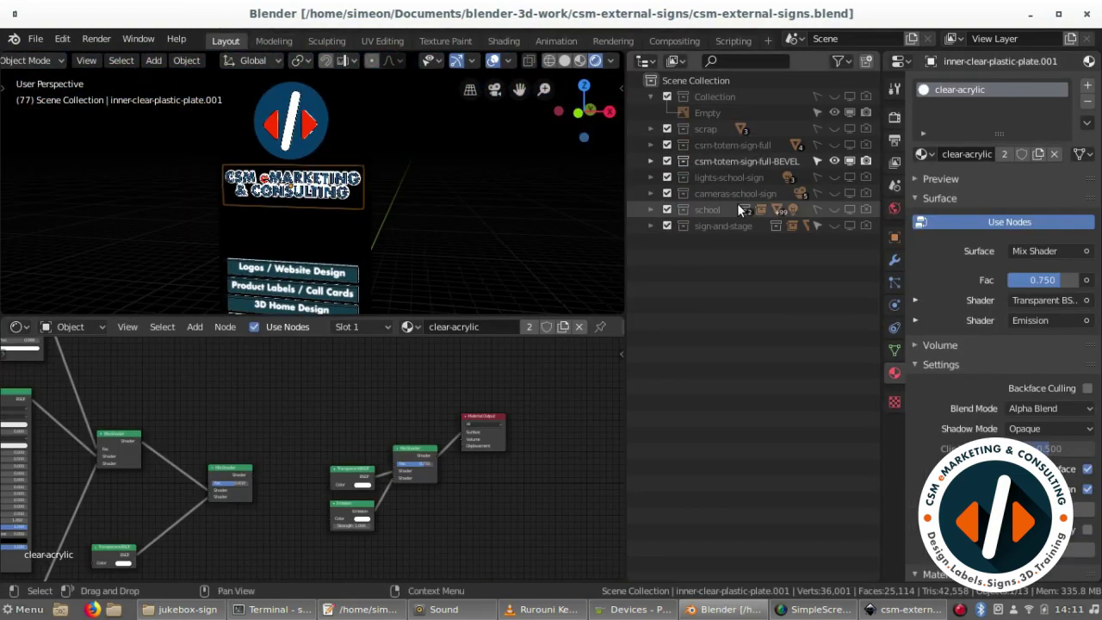
# Step: Expand the sign-and-stage collection to list its lights, cameras, stage and sign parts
pyautogui.click(652, 226)
pyautogui.rightClick(723, 226)
pyautogui.click(652, 263)
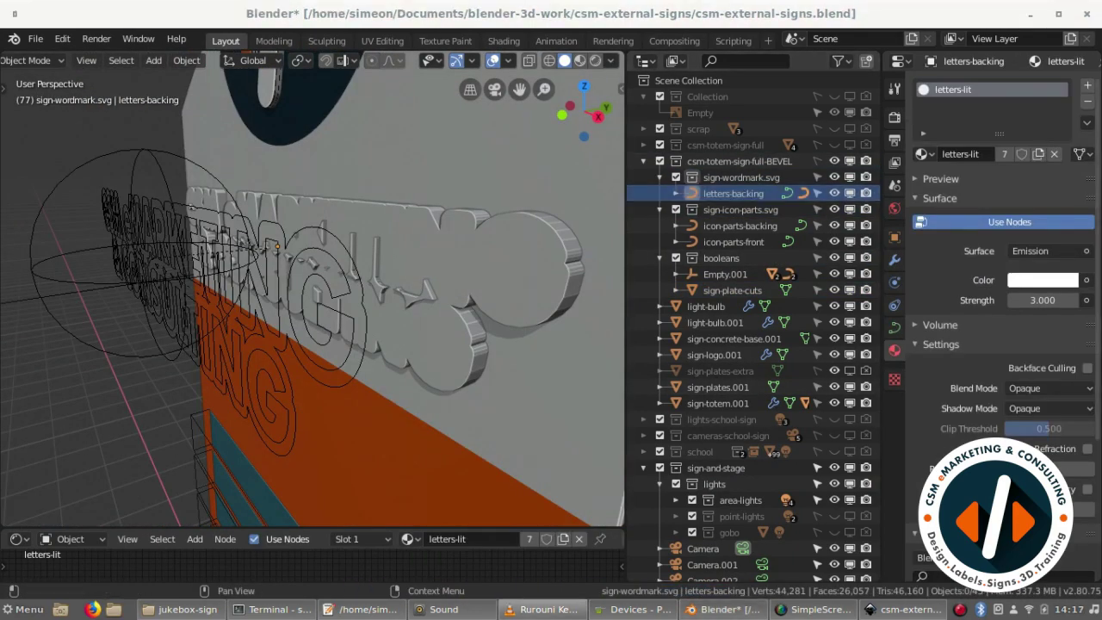
# Step: Expand the csm-totem-sign-full-BEVEL collection to list its sign parts
pyautogui.click(731, 290)
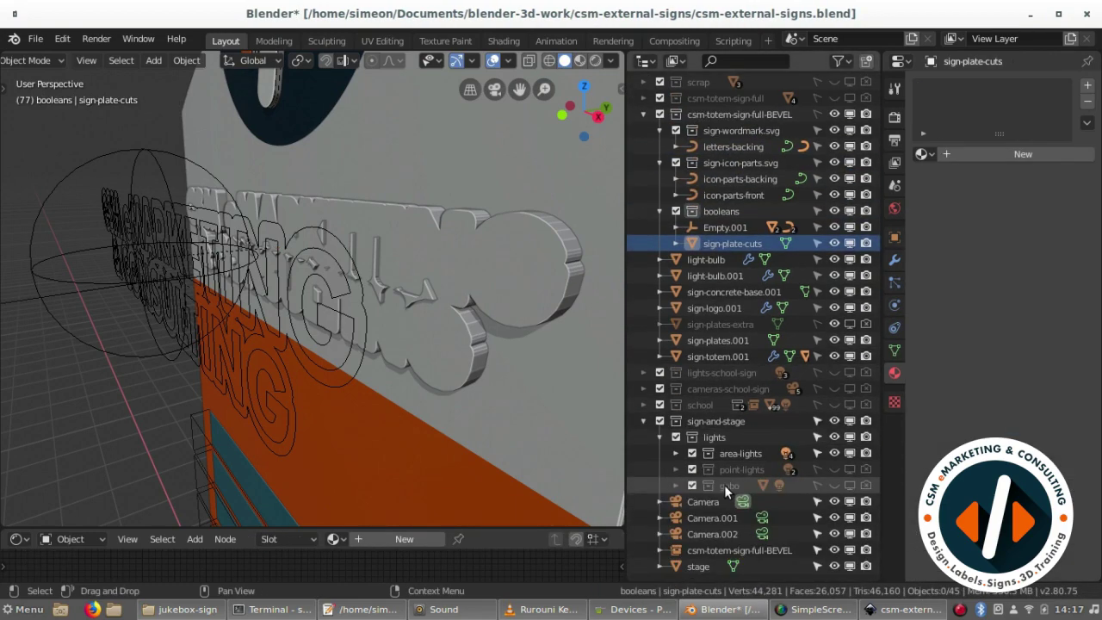
pyautogui.scroll(-2, 814, 347)
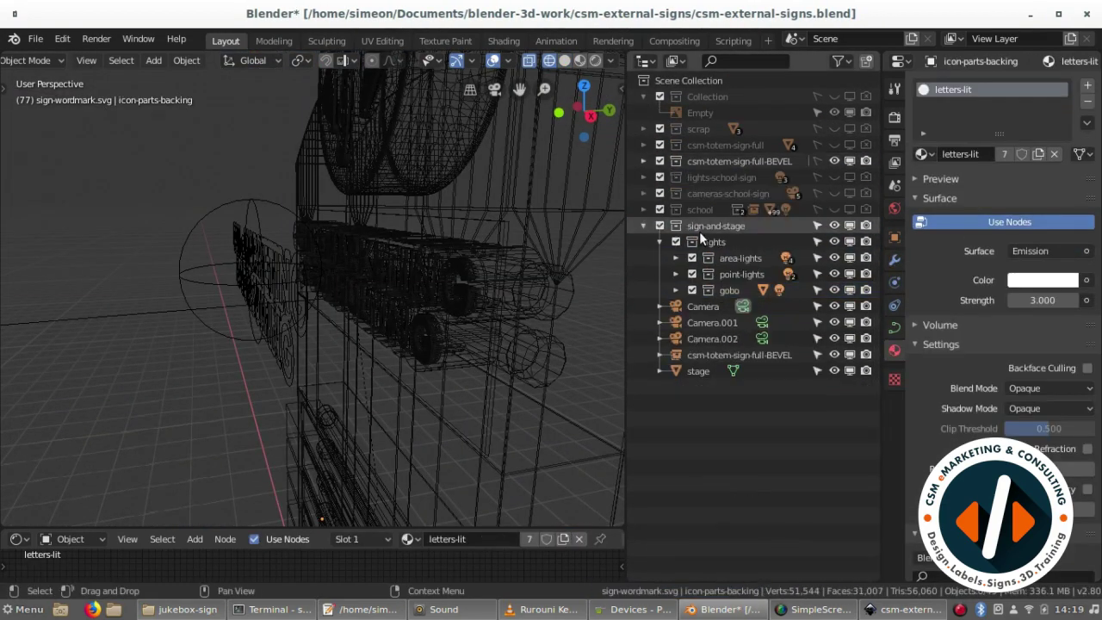
pyautogui.click(716, 225)
pyautogui.click(718, 164)
pyautogui.click(644, 161)
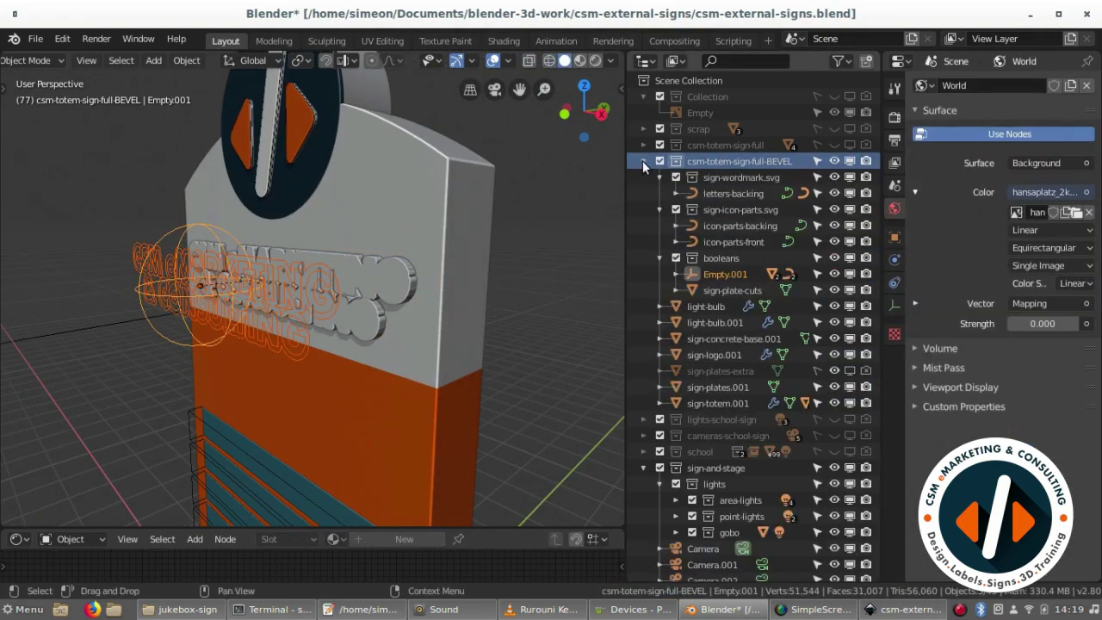
# Step: Hide letter-cut-profile, letter-face-cut-border and the remaining letter-cut helper under Empty.001
pyautogui.click(725, 274)
pyautogui.click(676, 274)
pyautogui.click(764, 322)
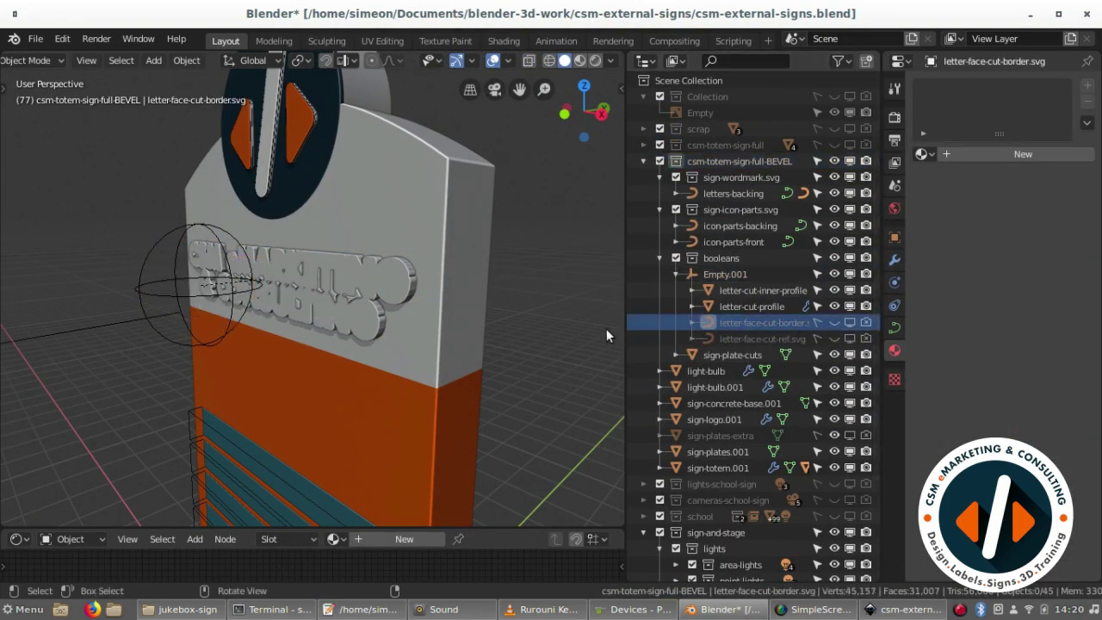
pyautogui.click(866, 307)
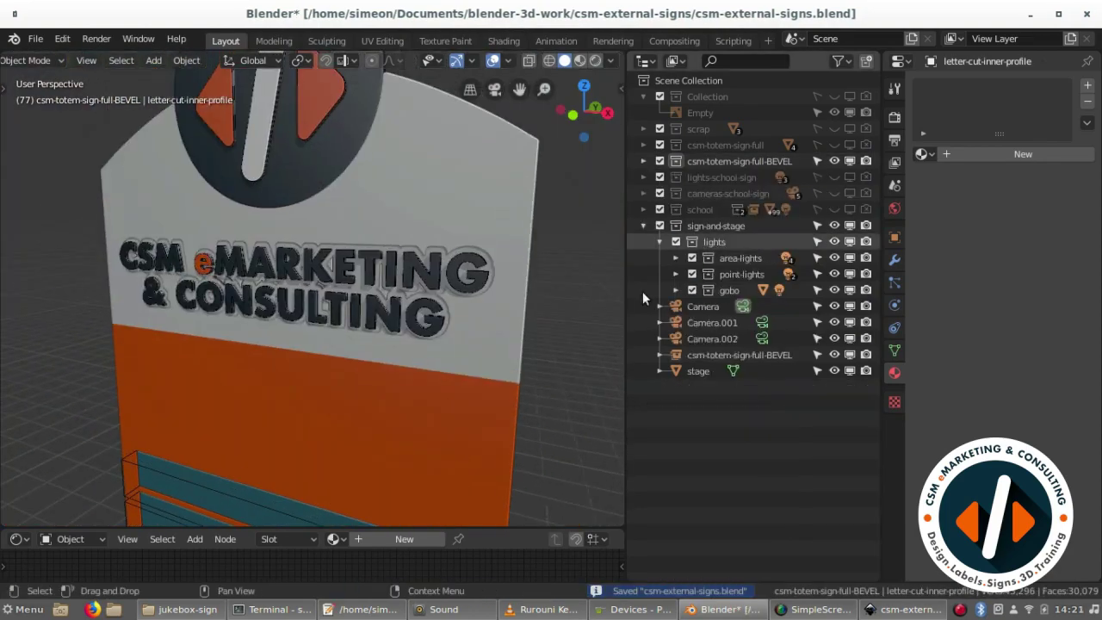
# Step: Save the file, unhide the lights collection to light the sign, and show render settings
pyautogui.hotkey('ctrl', 's')
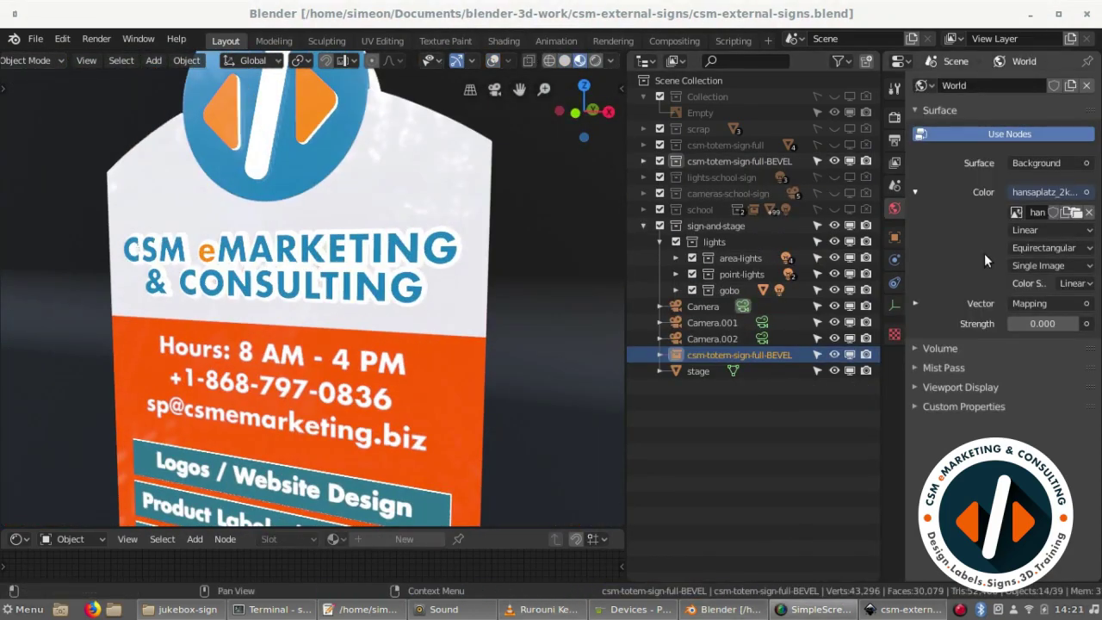
pyautogui.click(864, 240)
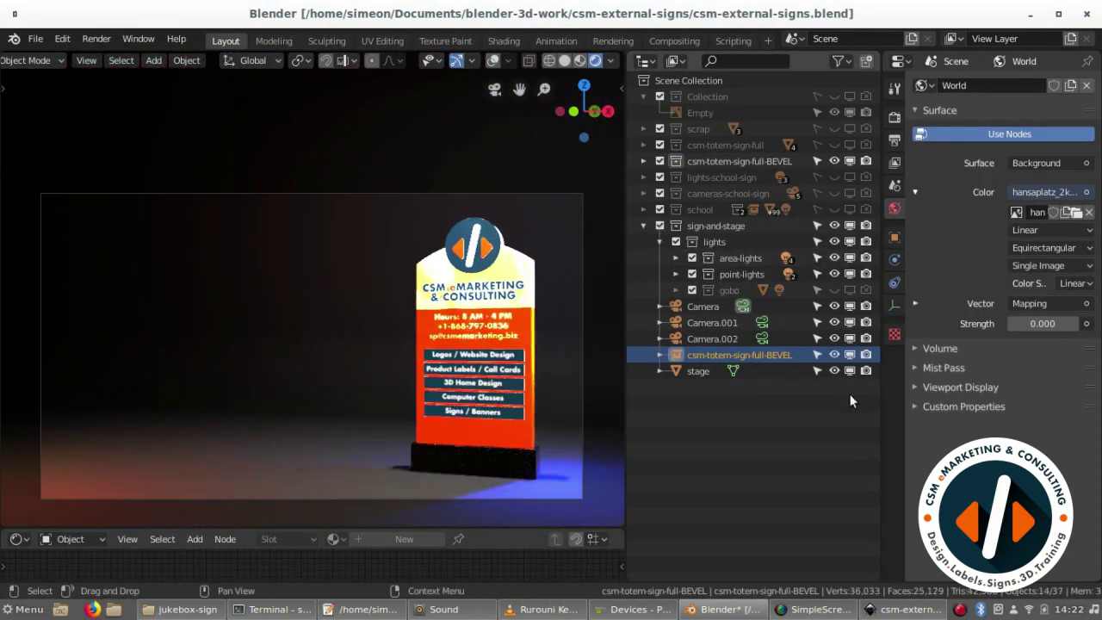
pyautogui.click(894, 118)
pyautogui.hotkey('ctrl', 's')
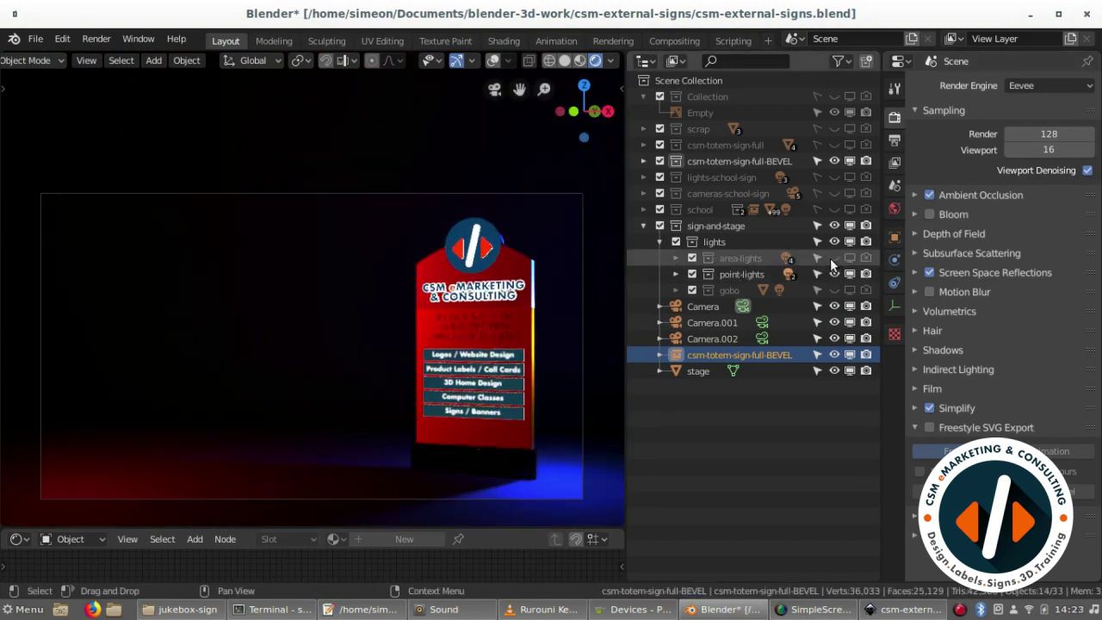
# Step: Undo the recent sign-plates.001 material edits, reverting the plates to plain emission
pyautogui.hotkey('ctrl', 'z')
pyautogui.hotkey('ctrl', 'z')
pyautogui.hotkey('ctrl', 'z')
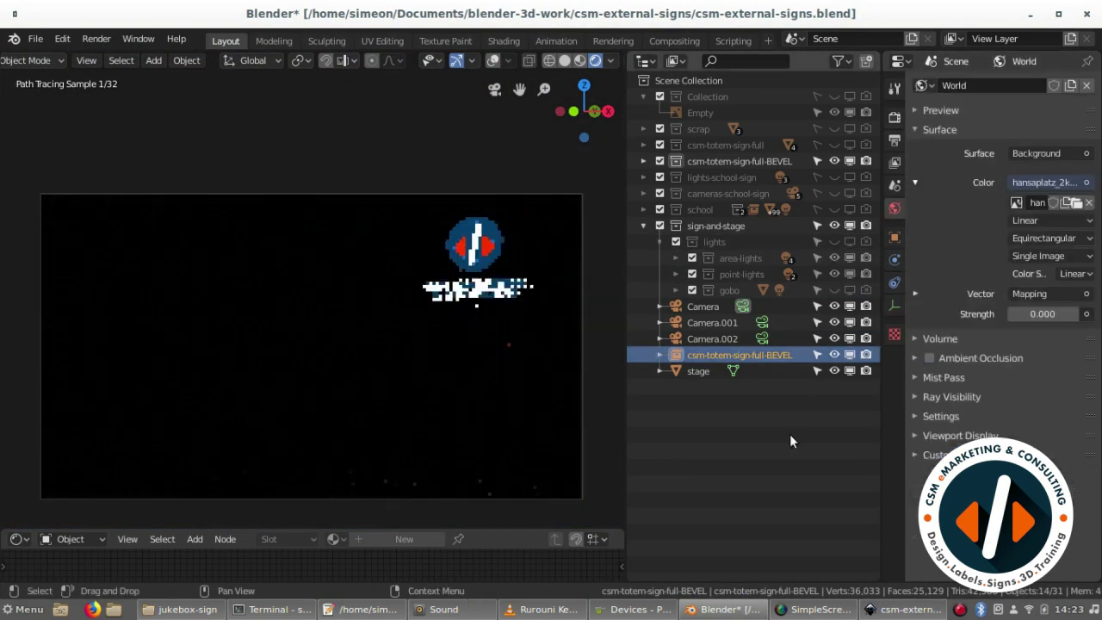
pyautogui.hotkey('ctrl', 'z')
pyautogui.hotkey('ctrl', 'z')
pyautogui.hotkey('ctrl', 'z')
pyautogui.hotkey('ctrl', 'z')
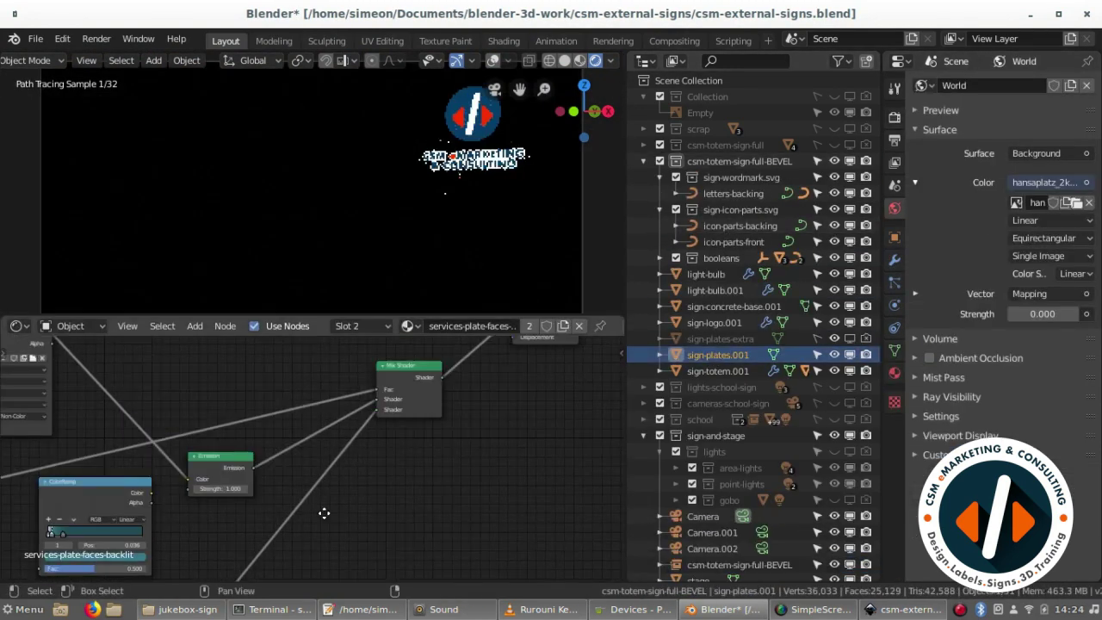
pyautogui.hotkey('ctrl', 'z')
pyautogui.hotkey('ctrl', 'z')
pyautogui.hotkey('ctrl', 'z')
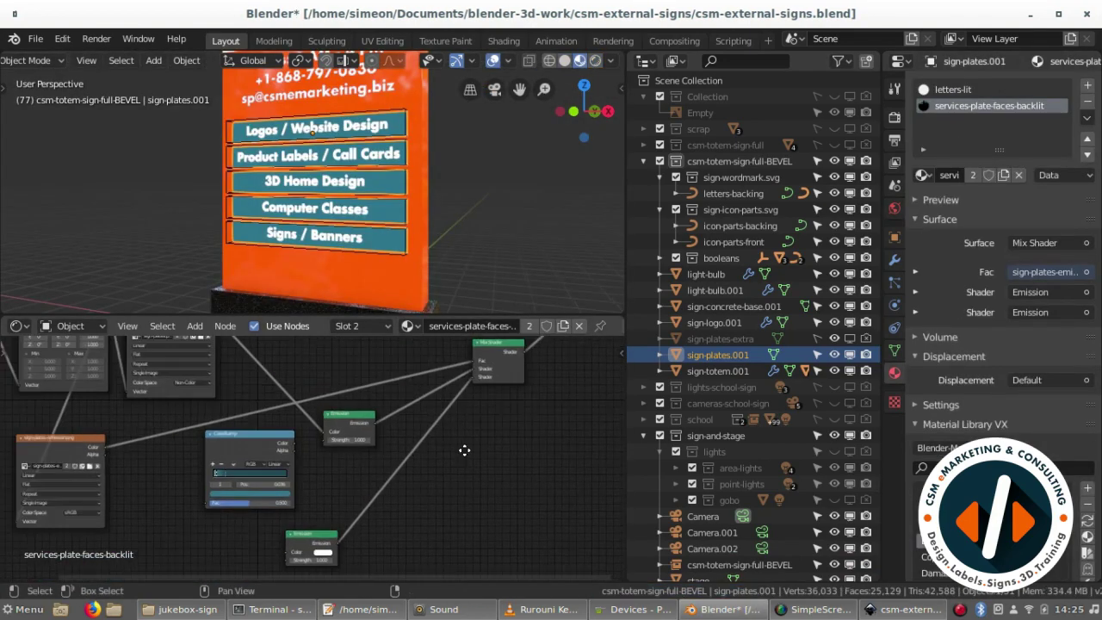
pyautogui.hotkey('ctrl', 'z')
pyautogui.hotkey('ctrl', 'space')
pyautogui.hotkey('ctrl', 'space')
pyautogui.hotkey('ctrl', 'z')
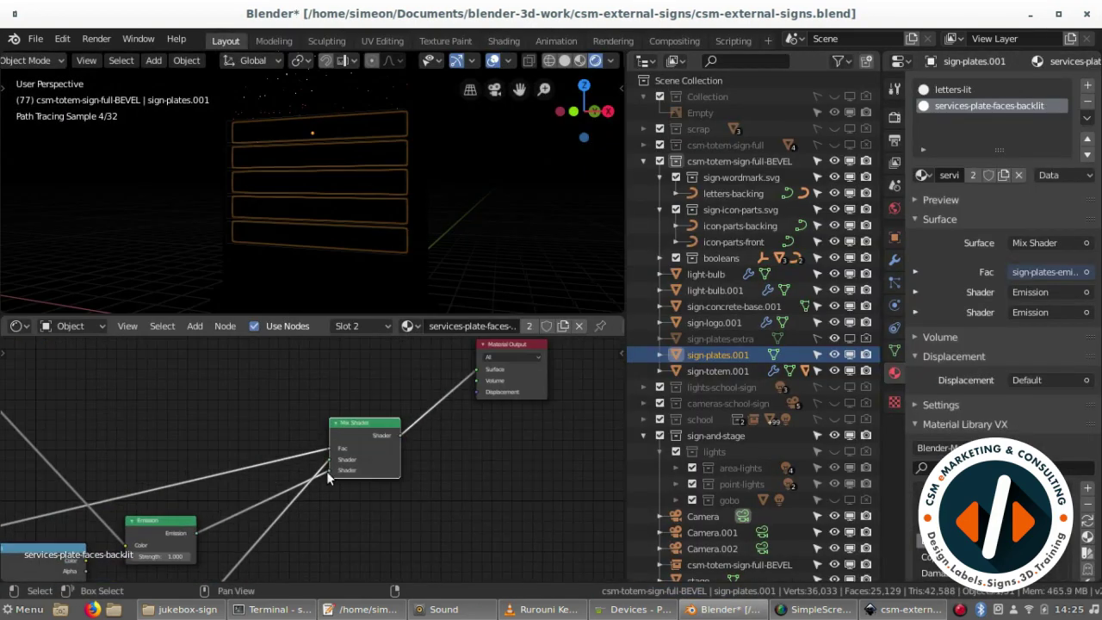
pyautogui.hotkey('ctrl', 'z')
# Step: Restore the backlit mix-shader plate material, save, and return to the saved camera view
pyautogui.hotkey('ctrl', 'shift', 'z')
pyautogui.hotkey('ctrl', 'shift', 'z')
pyautogui.hotkey('ctrl', 'shift', 'z')
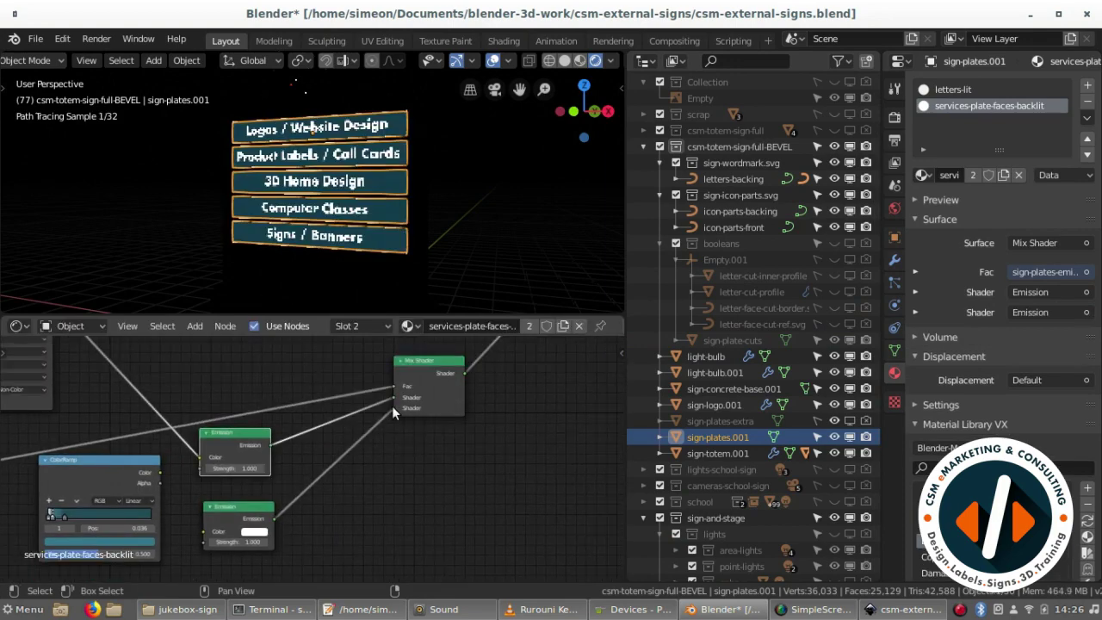
pyautogui.hotkey('ctrl', 'shift', 'z')
pyautogui.hotkey('ctrl', 's')
pyautogui.hotkey('ctrl', 'z')
pyautogui.hotkey('ctrl', 'z')
pyautogui.hotkey('ctrl', 'z')
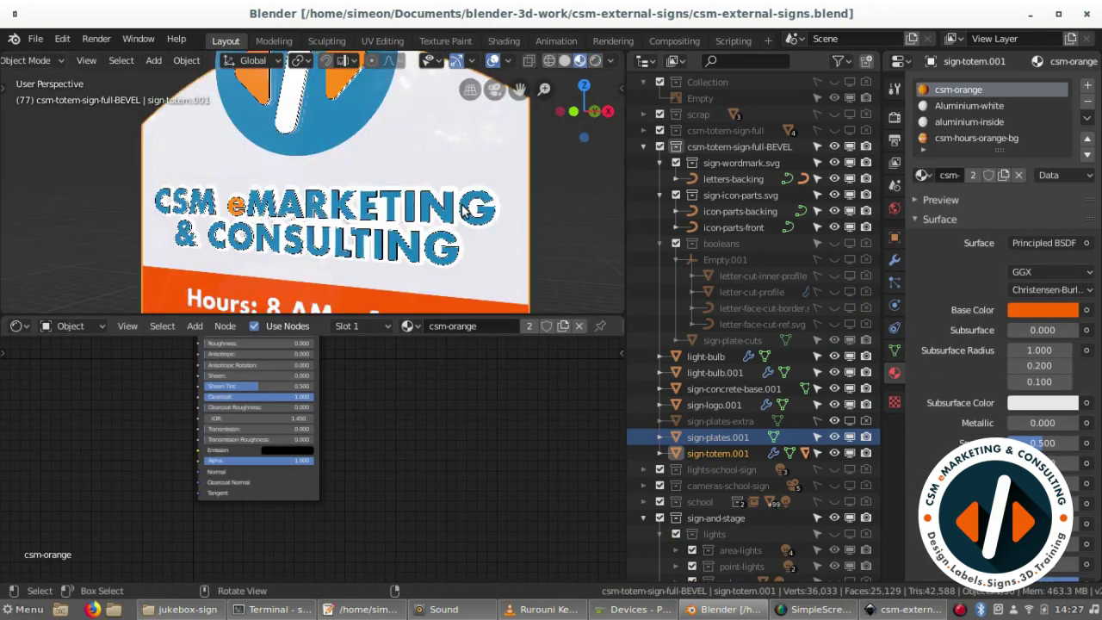
pyautogui.hotkey('ctrl', 'z')
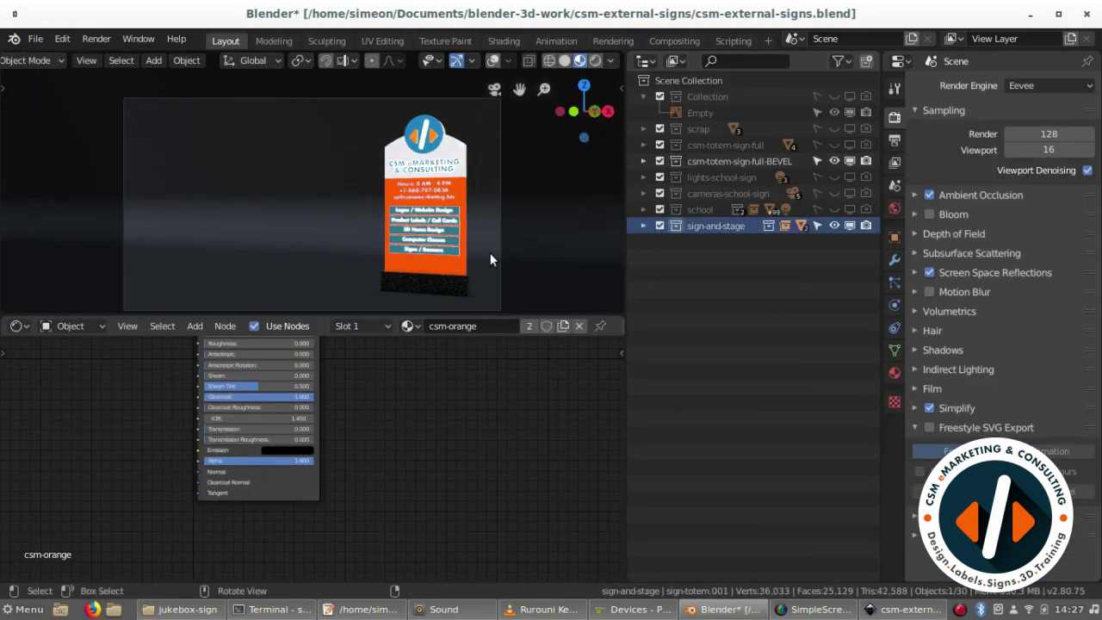